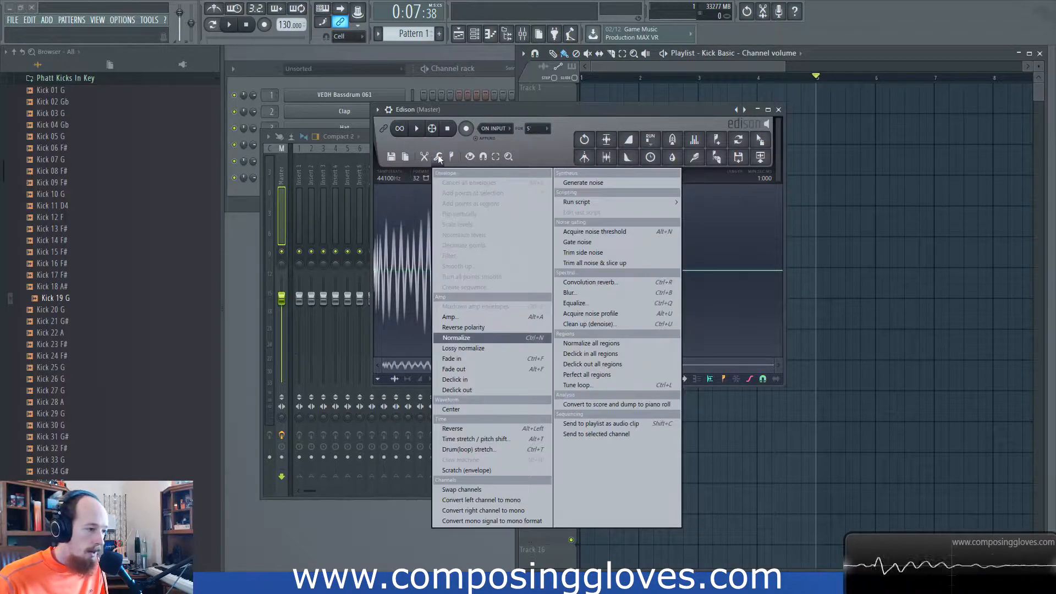
Normalize the kick sample and look through its panning, stereo separation and all-purpose envelopes
{"action": "left_click", "coordinate": [467, 338]}
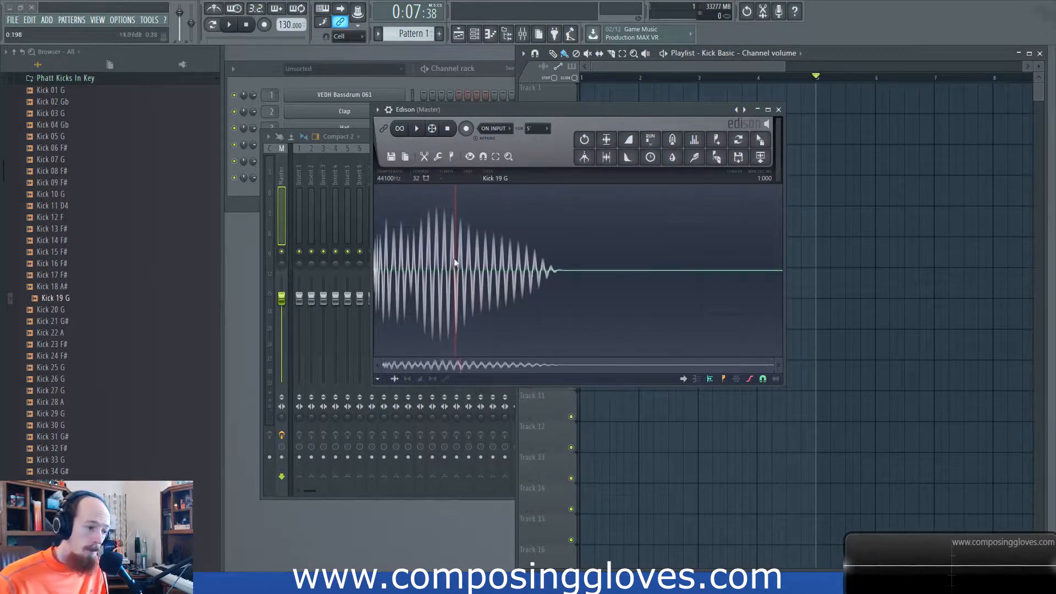
{"action": "left_click", "coordinate": [408, 379]}
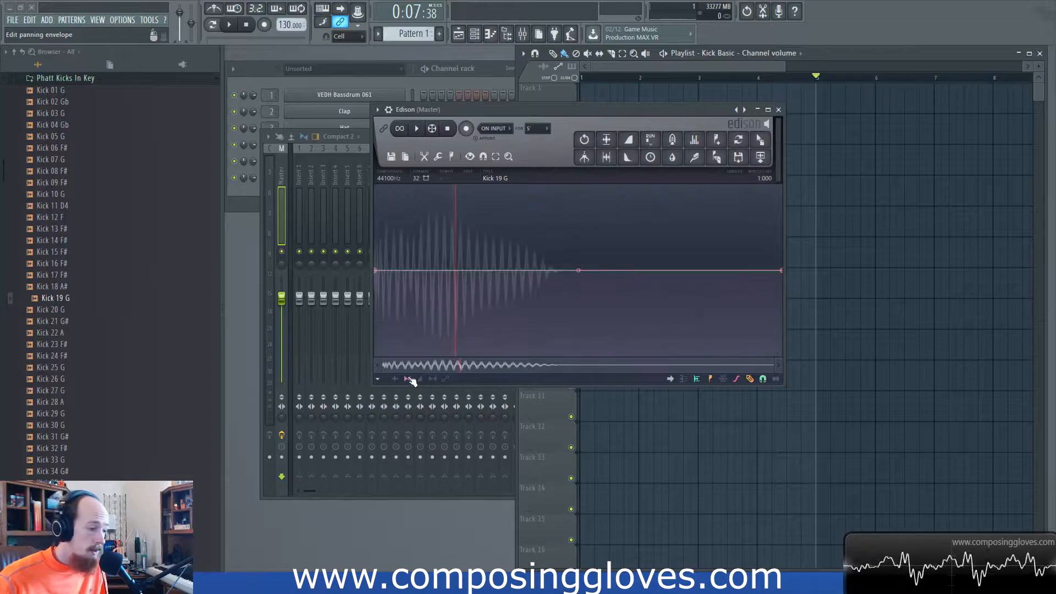
{"action": "left_click", "coordinate": [432, 379]}
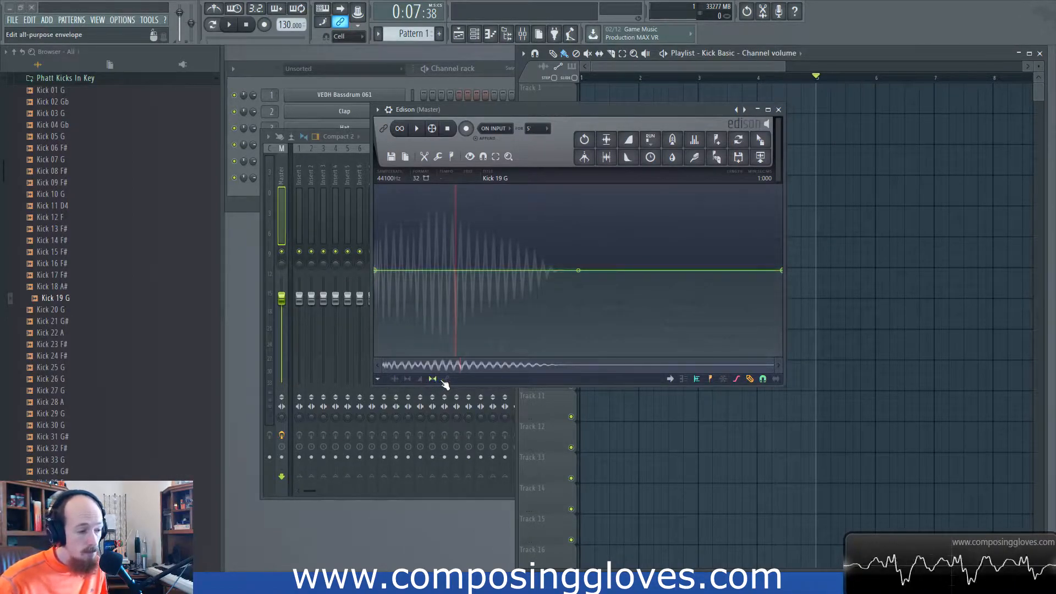
{"action": "left_click", "coordinate": [447, 381]}
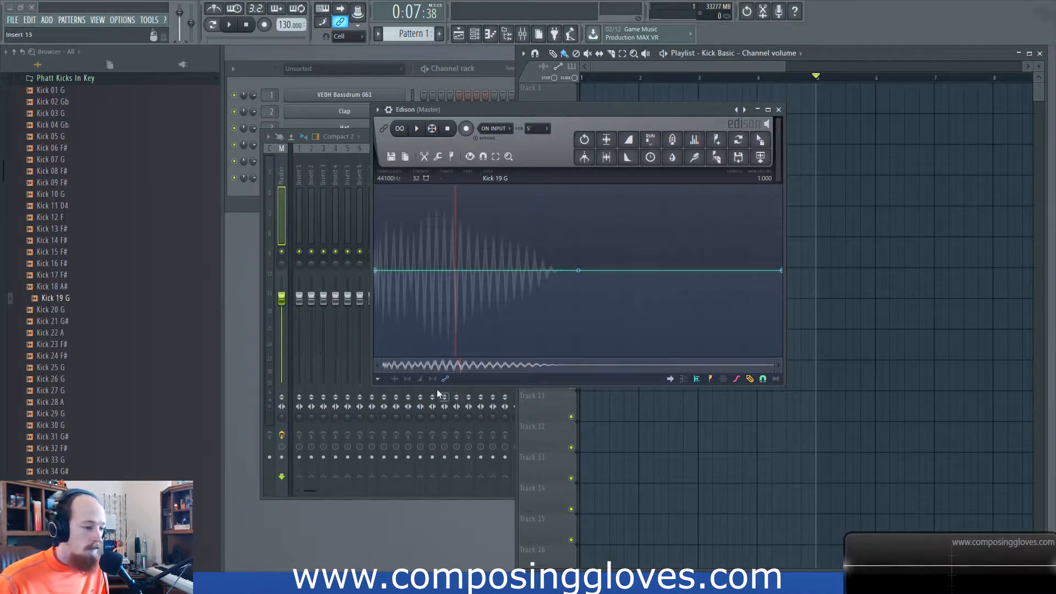
{"action": "left_click", "coordinate": [407, 379]}
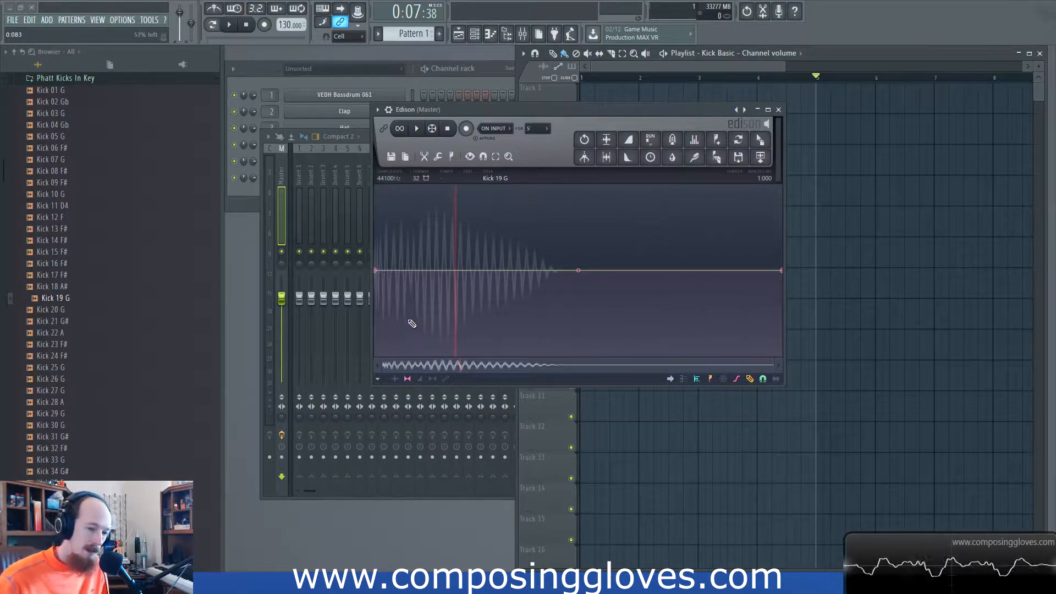
Draw a volume envelope that rises to a peak at about 0.2 s and falls to silence between about 0.5 and 0.7 s
{"action": "left_click", "coordinate": [419, 379]}
{"action": "left_click", "coordinate": [456, 207]}
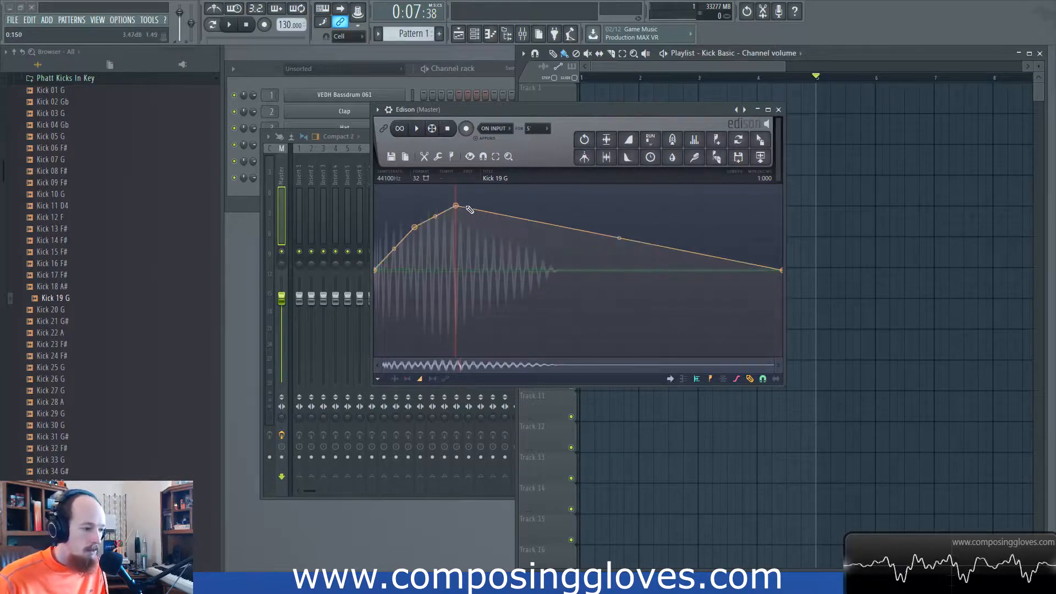
{"action": "left_click_drag", "start_coordinate": [520, 224], "coordinate": [635, 365]}
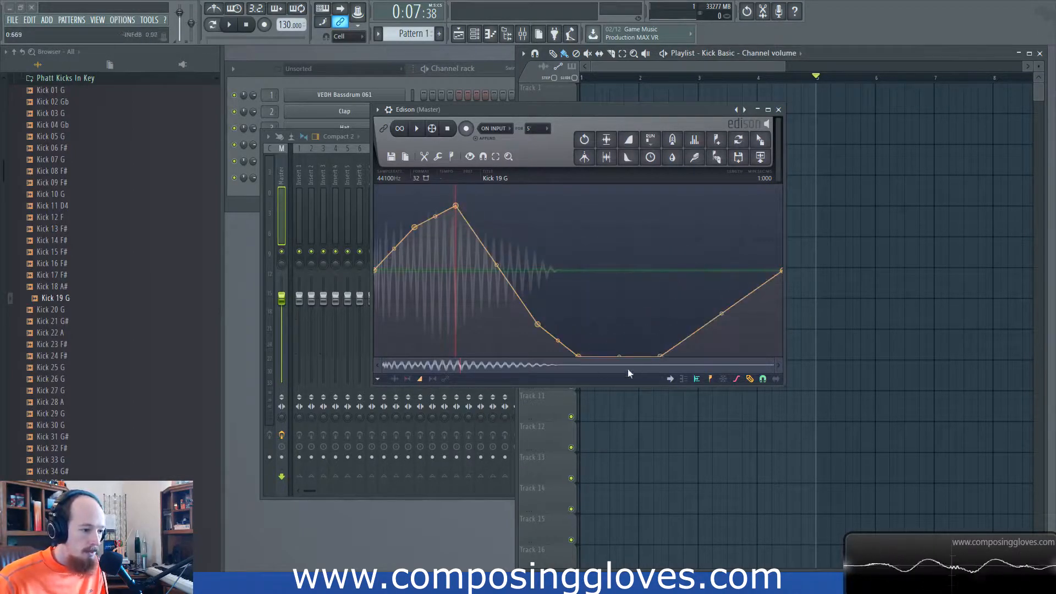
Draw a panning envelope that peaks right at about 0.2 s and sits left until about 0.8 s, then show it over the waveform
{"action": "left_click", "coordinate": [407, 379]}
{"action": "left_click_drag", "start_coordinate": [414, 217], "coordinate": [456, 195]}
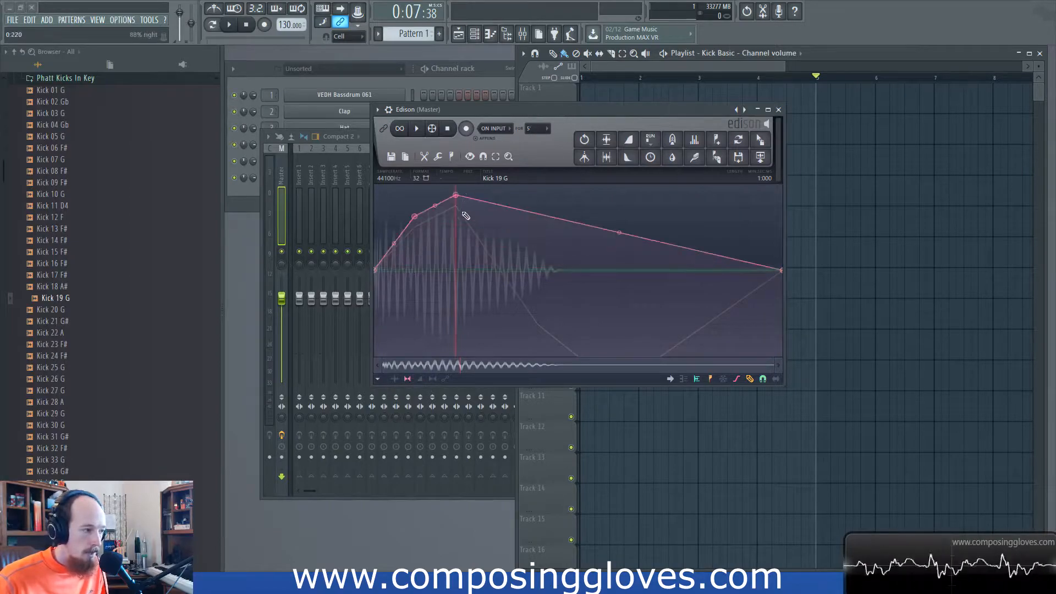
{"action": "left_click_drag", "start_coordinate": [496, 301], "coordinate": [702, 315]}
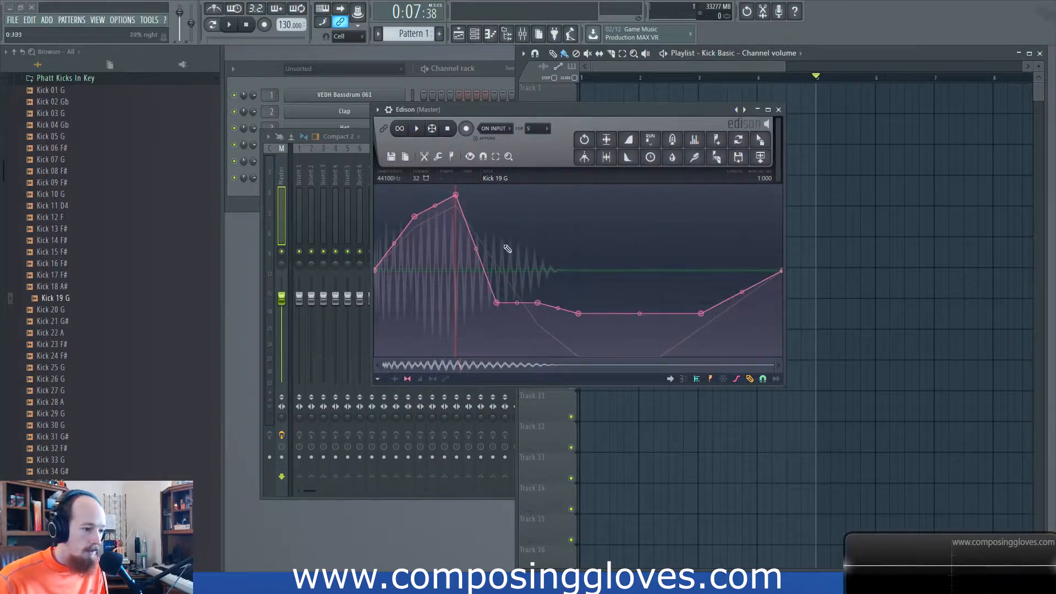
{"action": "left_click", "coordinate": [407, 379]}
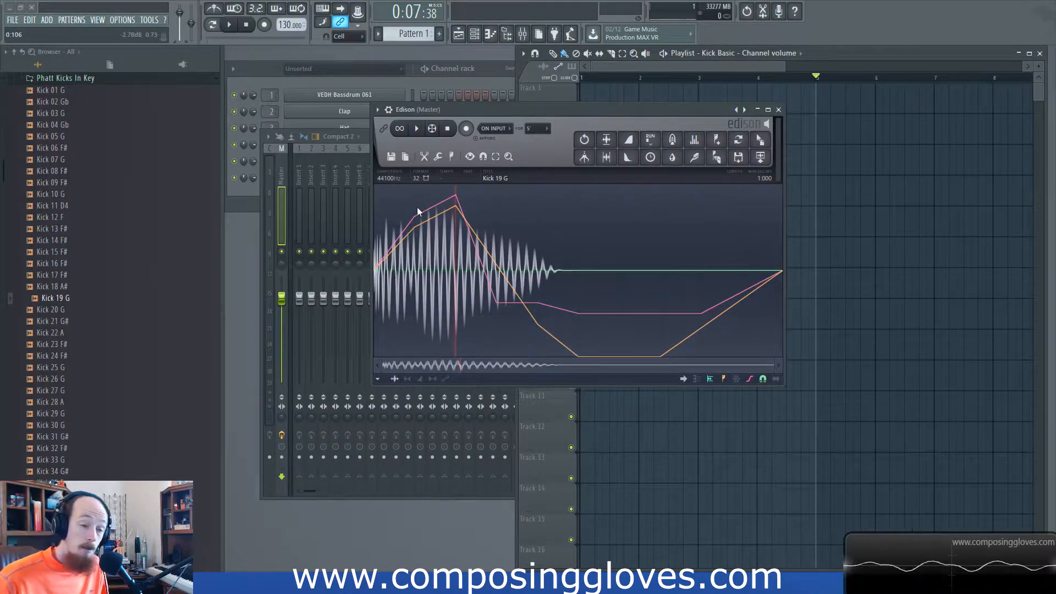
Cancel all envelopes and draw a new panning envelope leaning right at about 0.2 to 0.3 s and returning to centre at about 0.5 s
{"action": "left_click", "coordinate": [438, 157]}
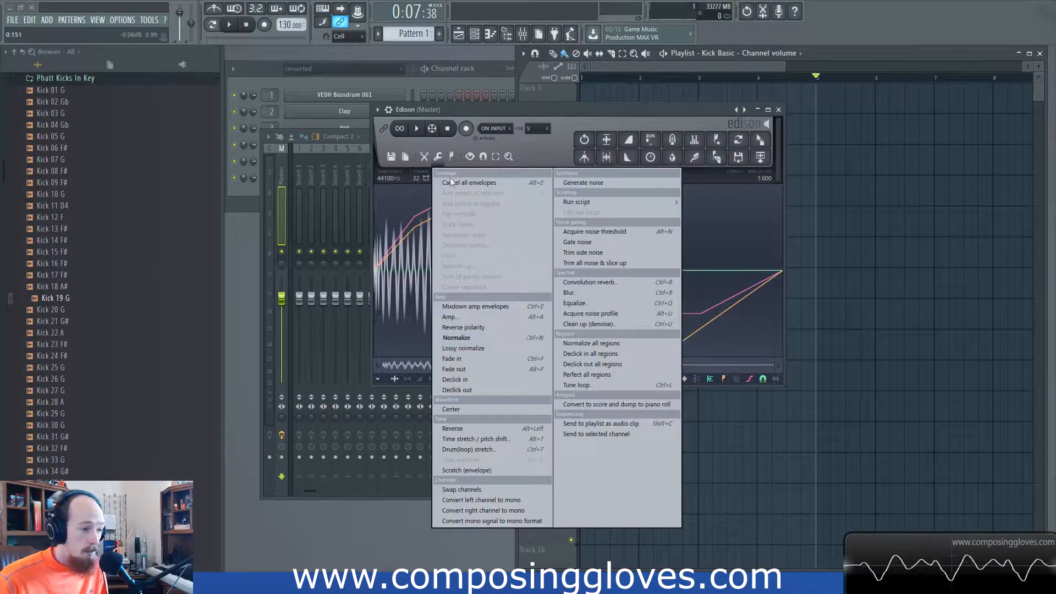
{"action": "left_click", "coordinate": [471, 181]}
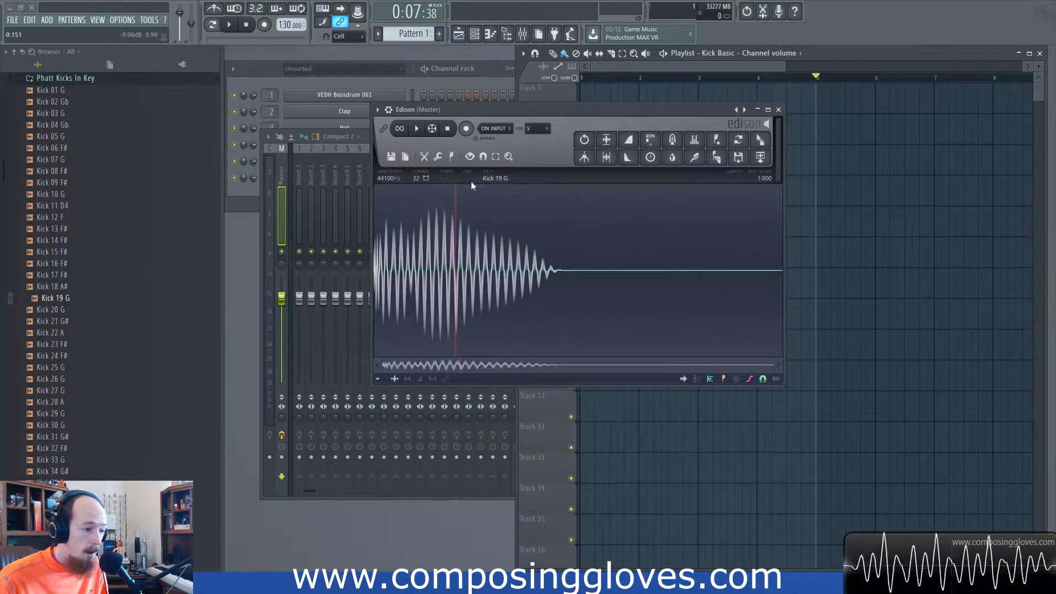
{"action": "left_click", "coordinate": [439, 159]}
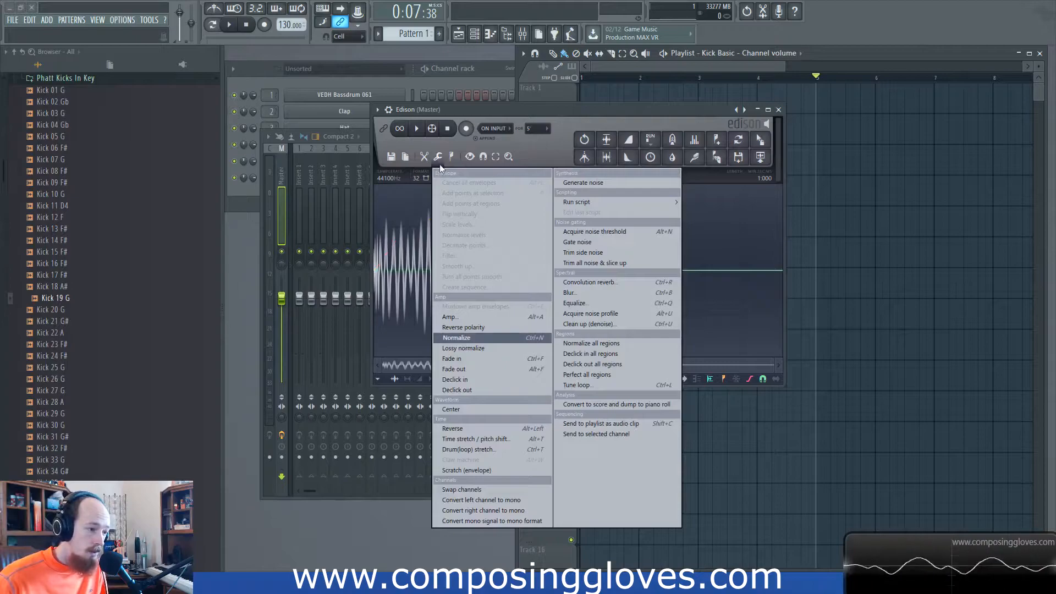
{"action": "left_click", "coordinate": [408, 381]}
{"action": "mouse_move", "coordinate": [412, 249]}
{"action": "left_mouse_down"}
{"action": "mouse_move", "coordinate": [518, 219]}
{"action": "mouse_move", "coordinate": [598, 253]}
{"action": "left_mouse_up"}
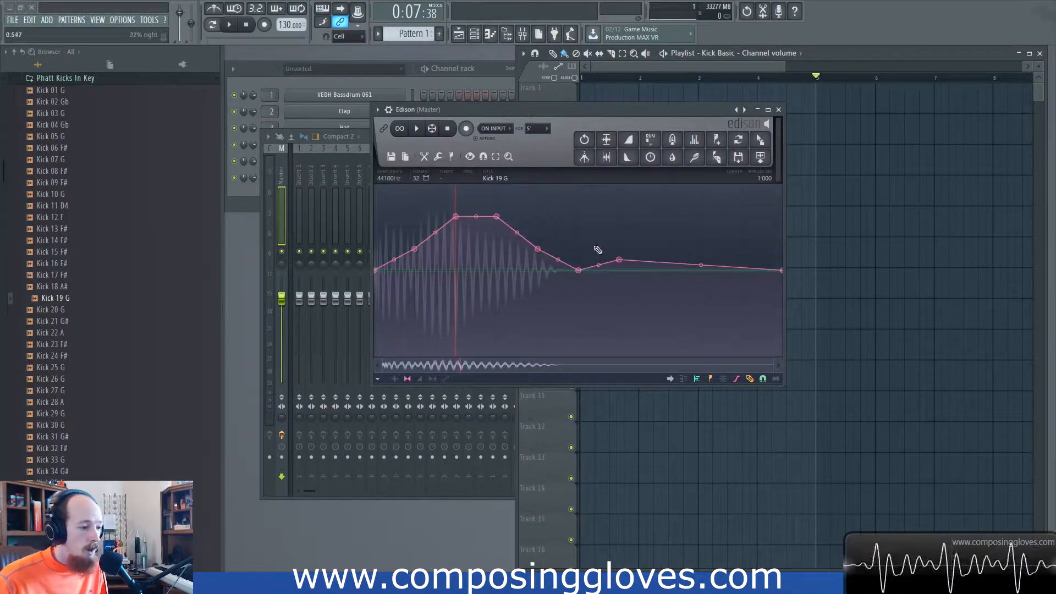
Try creating an envelope sequence with the pattern extended to ten steps, and discard it
{"action": "left_click", "coordinate": [438, 158]}
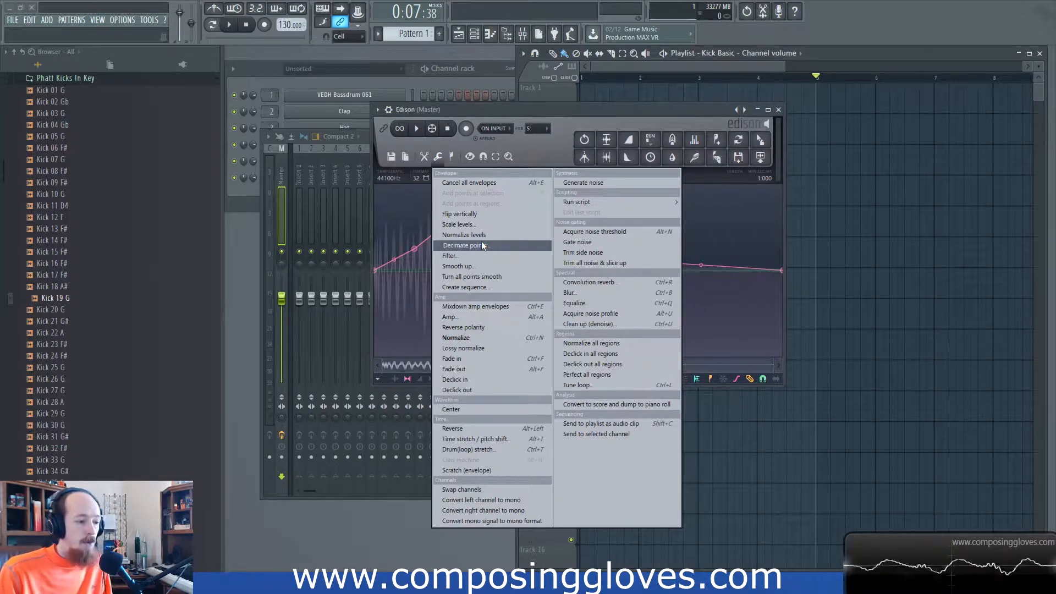
{"action": "left_click", "coordinate": [496, 287]}
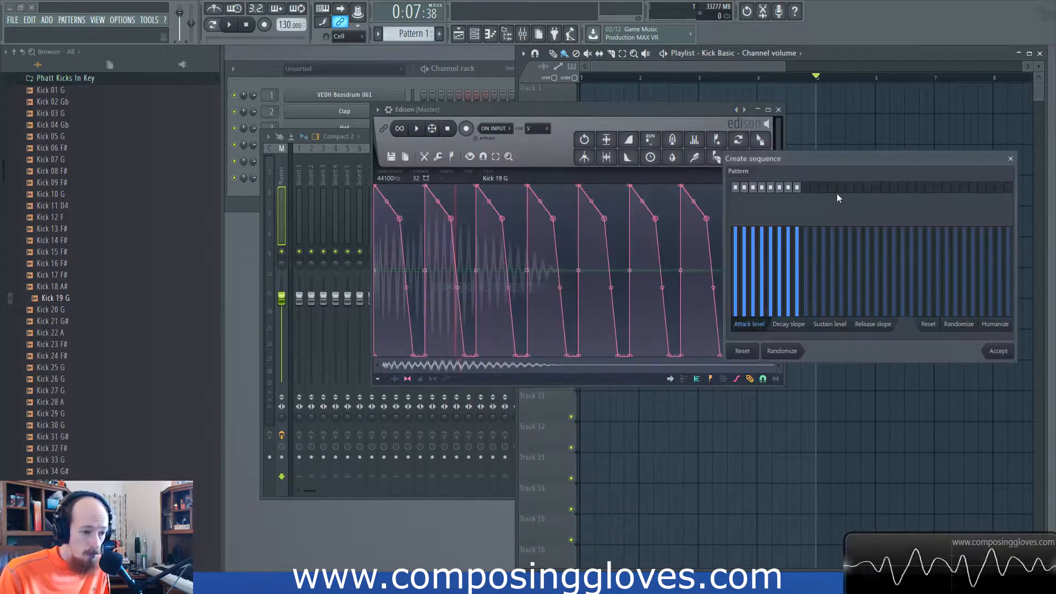
{"action": "left_click_drag", "start_coordinate": [837, 157], "coordinate": [850, 117]}
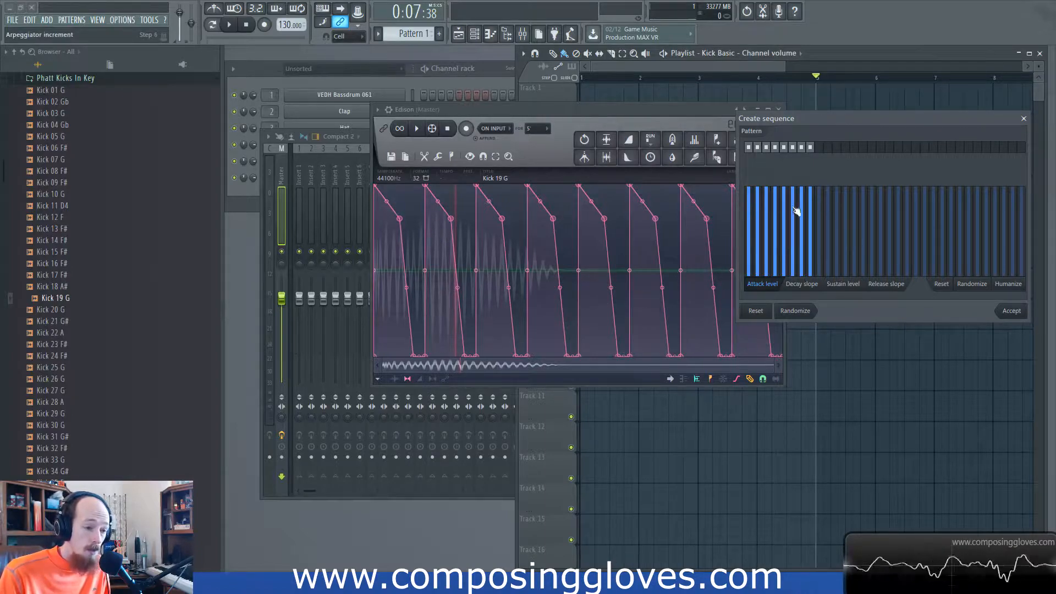
{"action": "left_click_drag", "start_coordinate": [759, 148], "coordinate": [826, 152]}
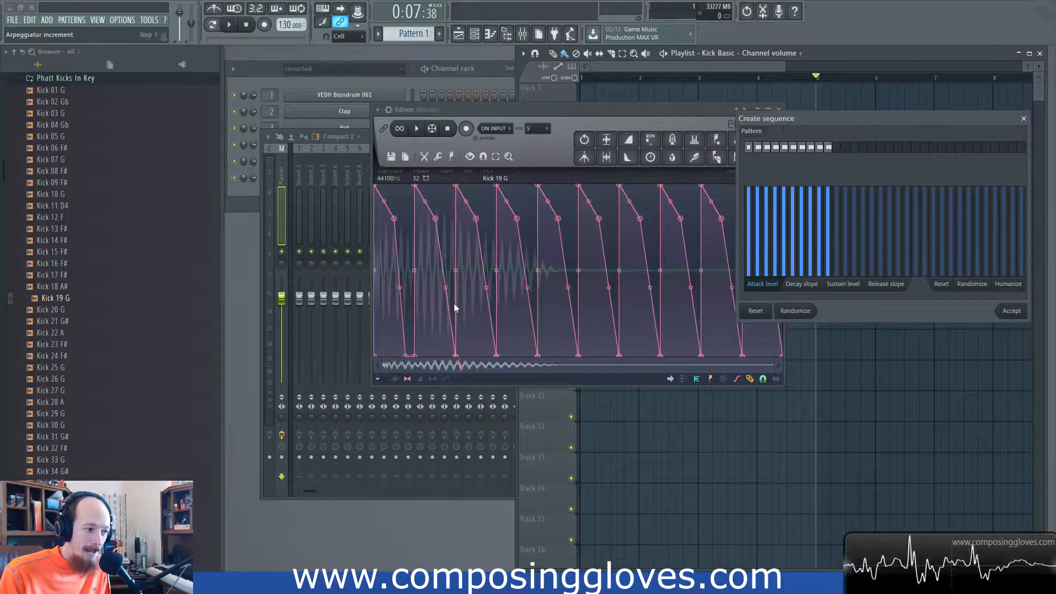
{"action": "left_click", "coordinate": [1024, 118]}
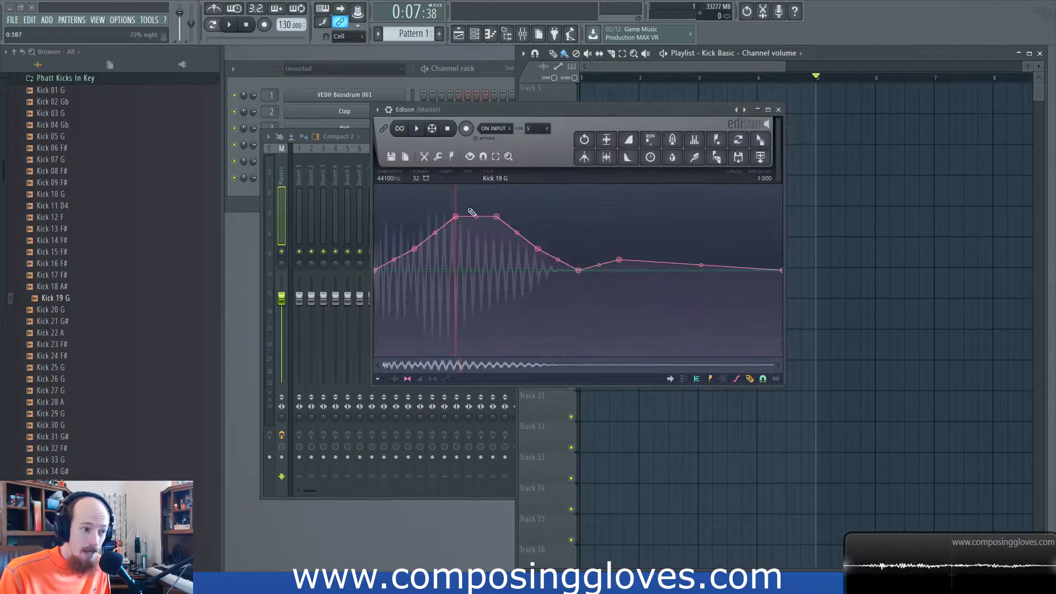
Mix down the amp envelopes into the sample, then step back through the edit history to restore the panning envelope
{"action": "left_click", "coordinate": [438, 157]}
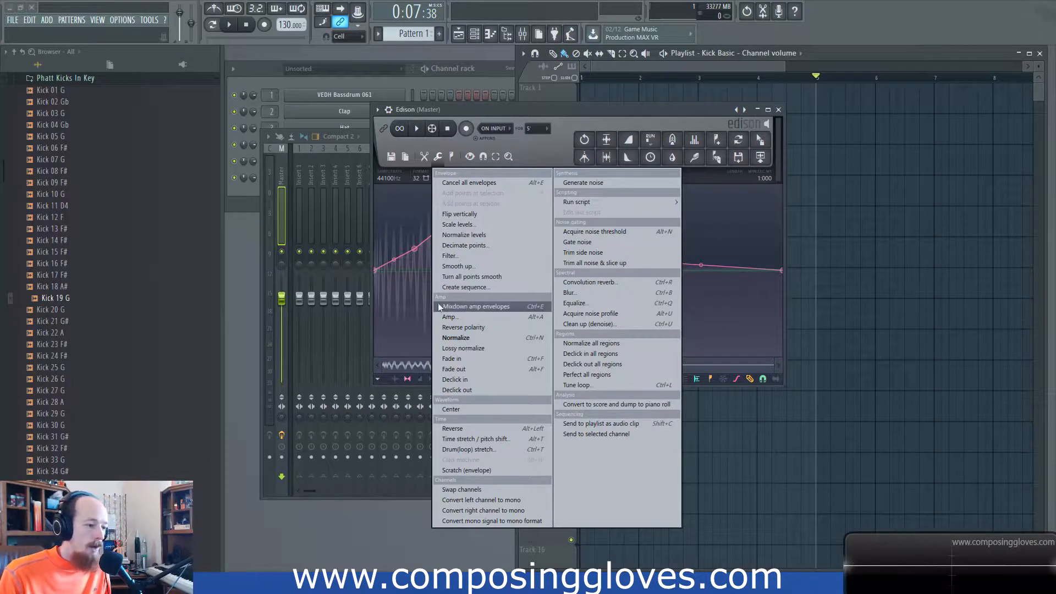
{"action": "left_click", "coordinate": [503, 308]}
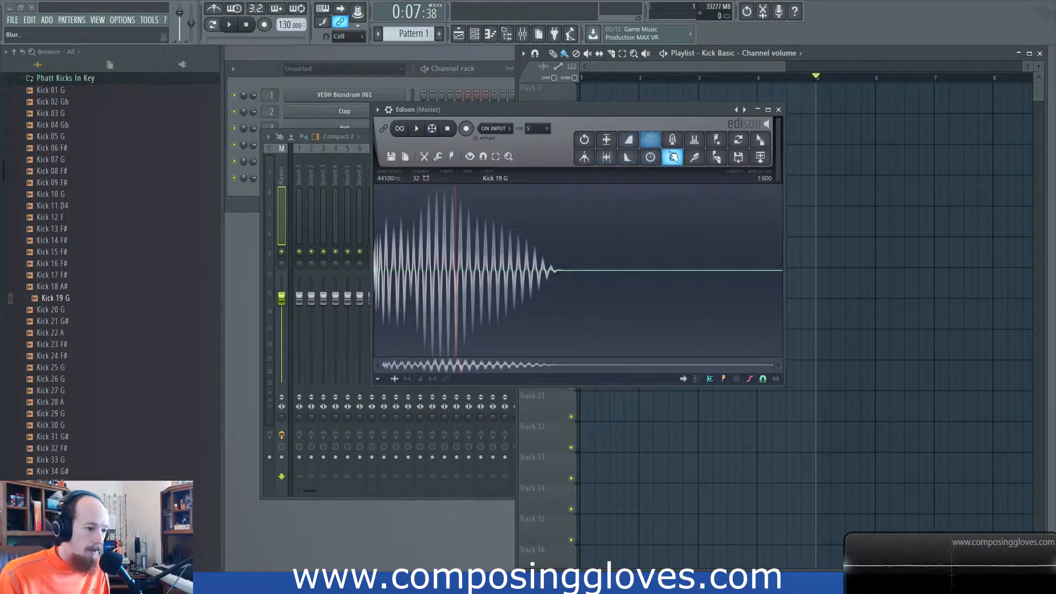
{"action": "right_click", "coordinate": [583, 140]}
{"action": "left_click", "coordinate": [632, 345]}
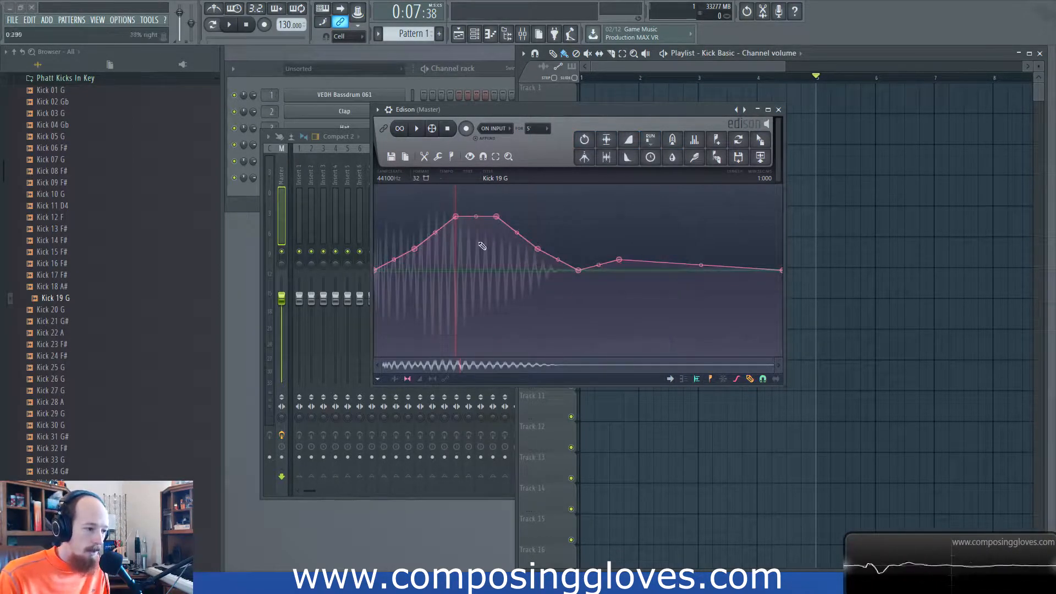
Examine the Amp tool's panning, level, stereo separation and panning law options, close it without applying, and check the mixer's stereo separation control
{"action": "left_click", "coordinate": [438, 158]}
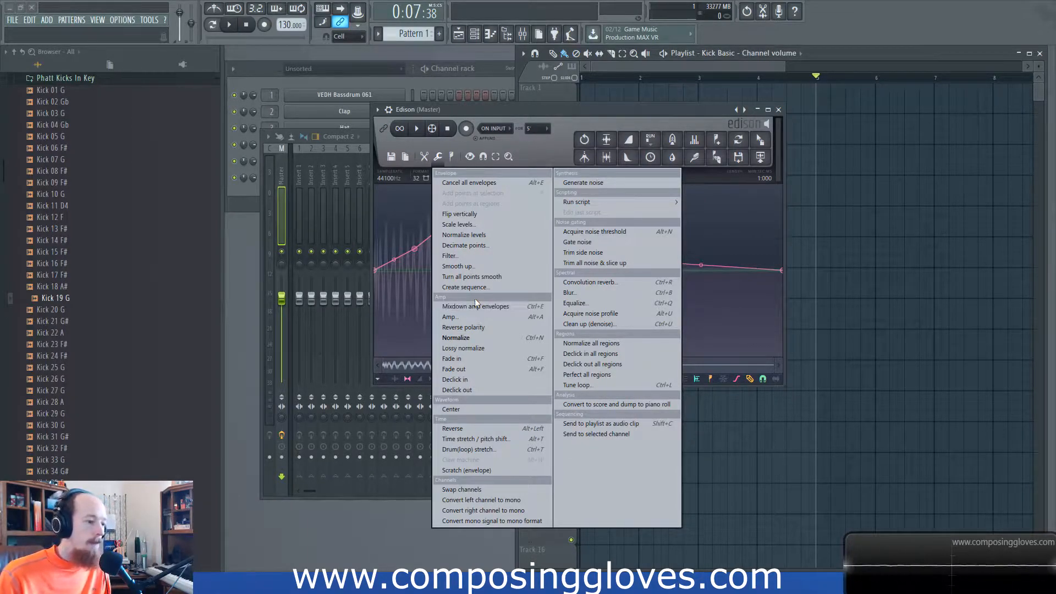
{"action": "left_click", "coordinate": [503, 320]}
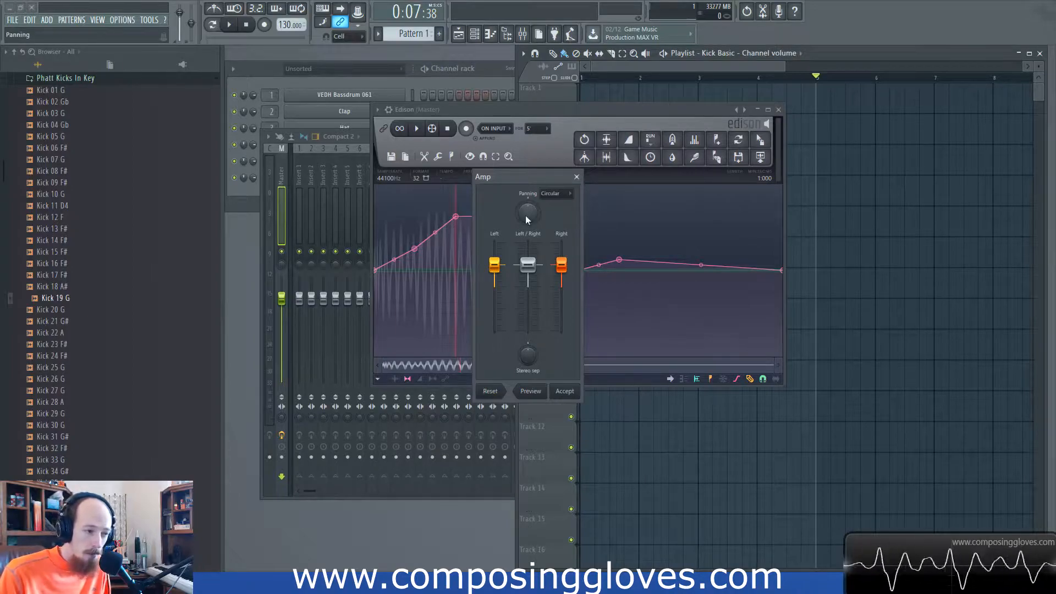
{"action": "mouse_move", "coordinate": [528, 265]}
{"action": "left_mouse_down"}
{"action": "mouse_move", "coordinate": [528, 286]}
{"action": "mouse_move", "coordinate": [528, 255]}
{"action": "mouse_move", "coordinate": [527, 288]}
{"action": "mouse_move", "coordinate": [528, 265]}
{"action": "left_mouse_up"}
{"action": "mouse_move", "coordinate": [528, 357]}
{"action": "left_mouse_down"}
{"action": "mouse_move", "coordinate": [528, 346]}
{"action": "mouse_move", "coordinate": [527, 356]}
{"action": "left_mouse_up"}
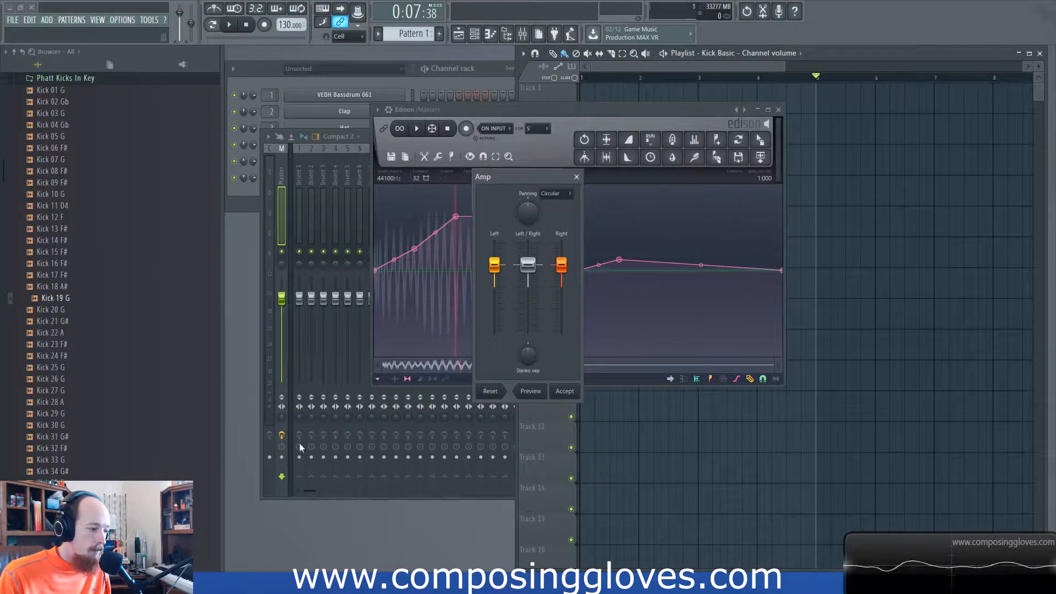
{"action": "left_click", "coordinate": [555, 194]}
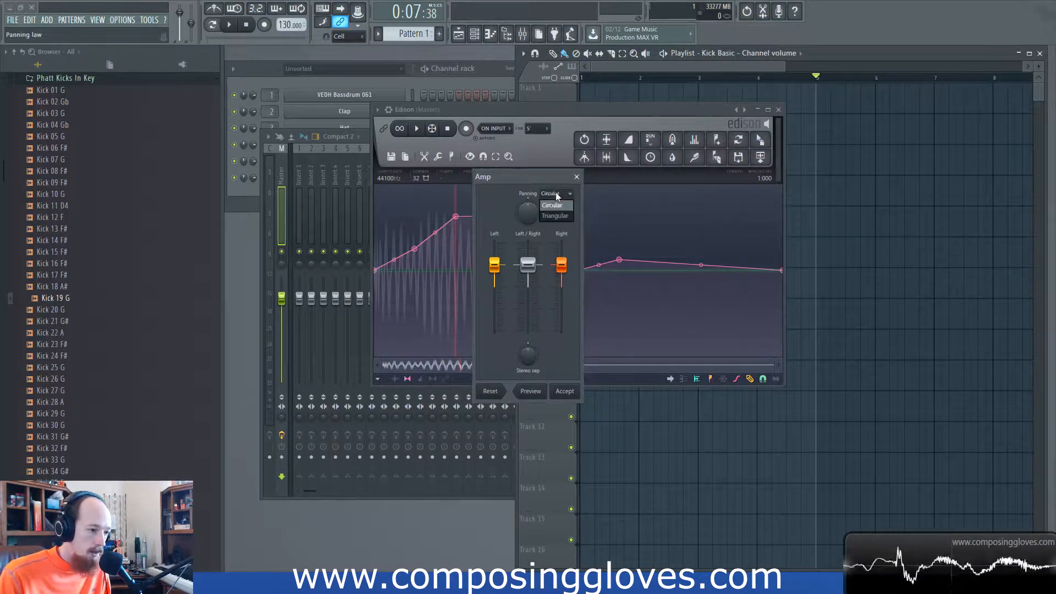
{"action": "left_click", "coordinate": [557, 206]}
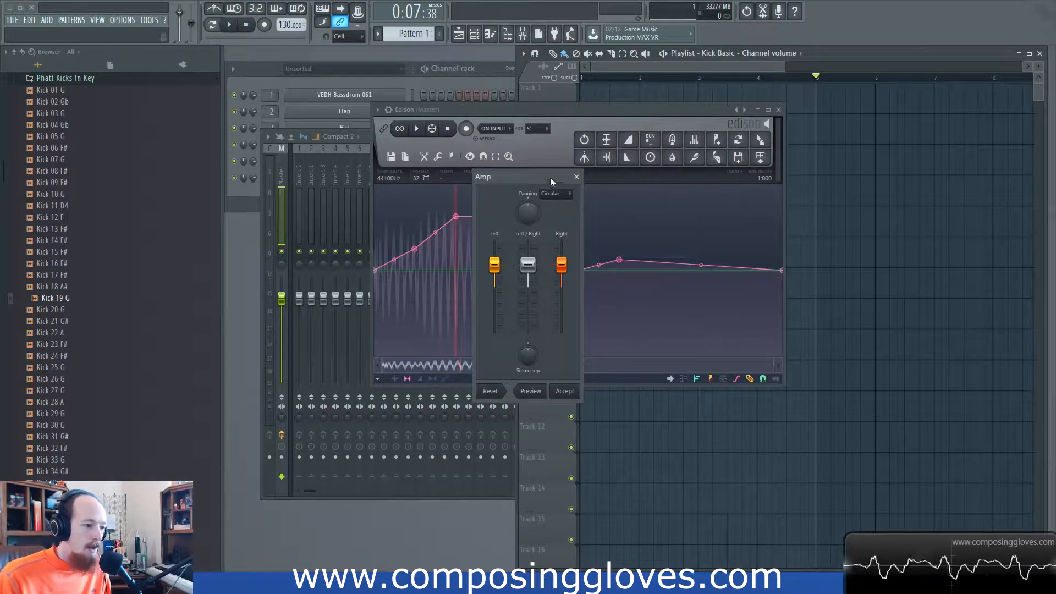
{"action": "left_click", "coordinate": [576, 176]}
{"action": "mouse_move", "coordinate": [311, 417]}
{"action": "left_mouse_down"}
{"action": "mouse_move", "coordinate": [311, 457]}
{"action": "mouse_move", "coordinate": [311, 380]}
{"action": "mouse_move", "coordinate": [311, 417]}
{"action": "left_mouse_up"}
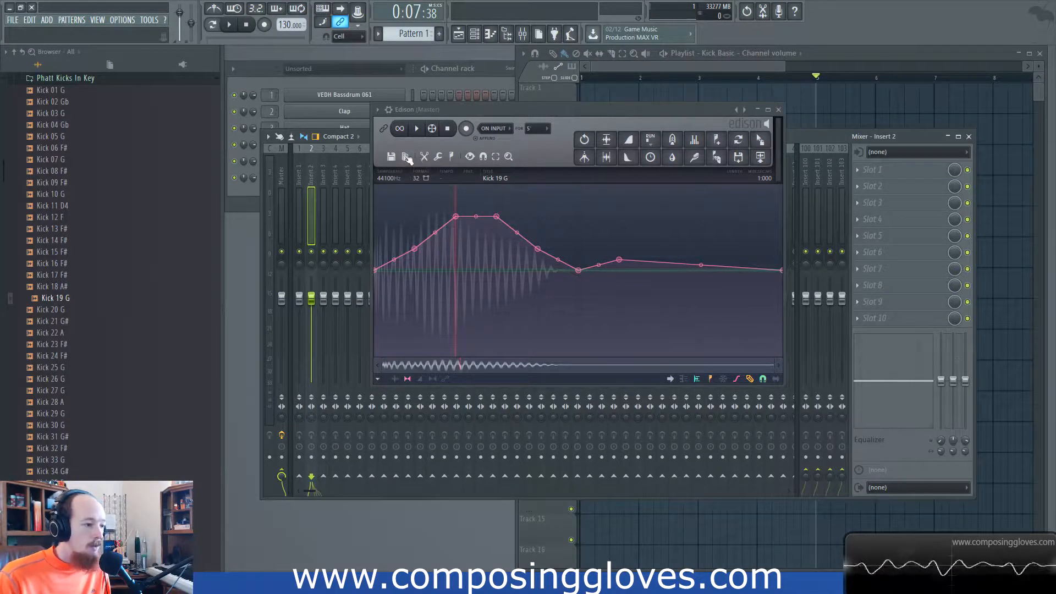
Normalize the sample outside envelope editing, then roll the edit history back to the Cancel envelope entry
{"action": "left_click", "coordinate": [439, 158]}
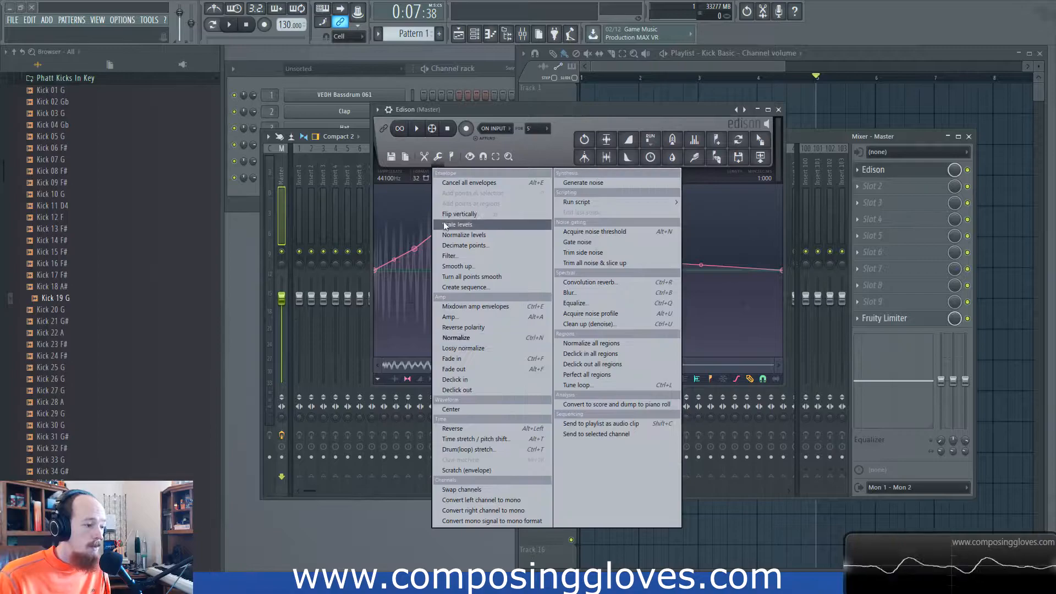
{"action": "left_click", "coordinate": [517, 338]}
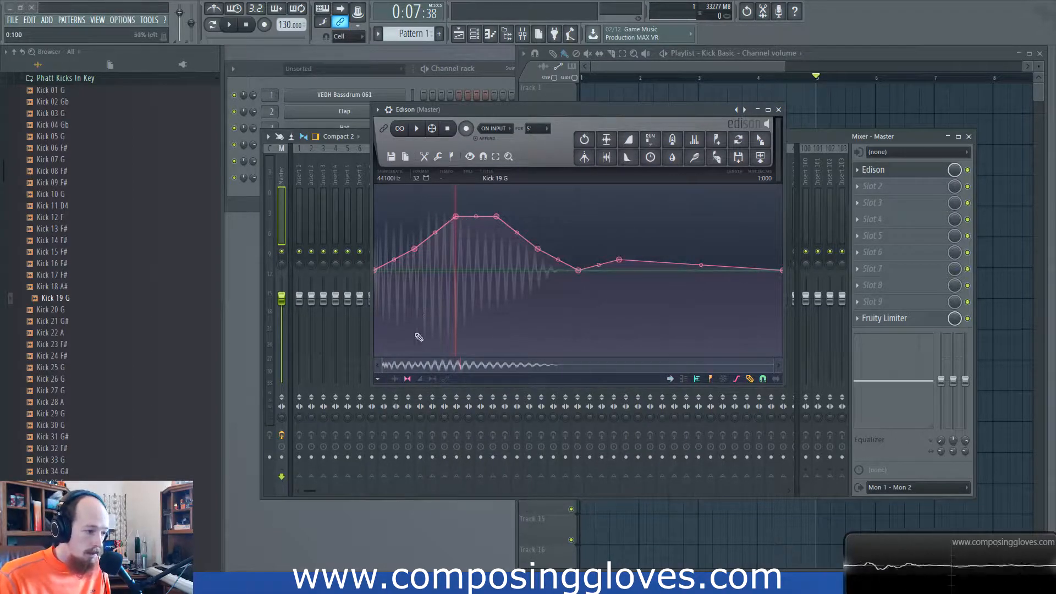
{"action": "left_click", "coordinate": [406, 379]}
{"action": "left_click", "coordinate": [613, 140]}
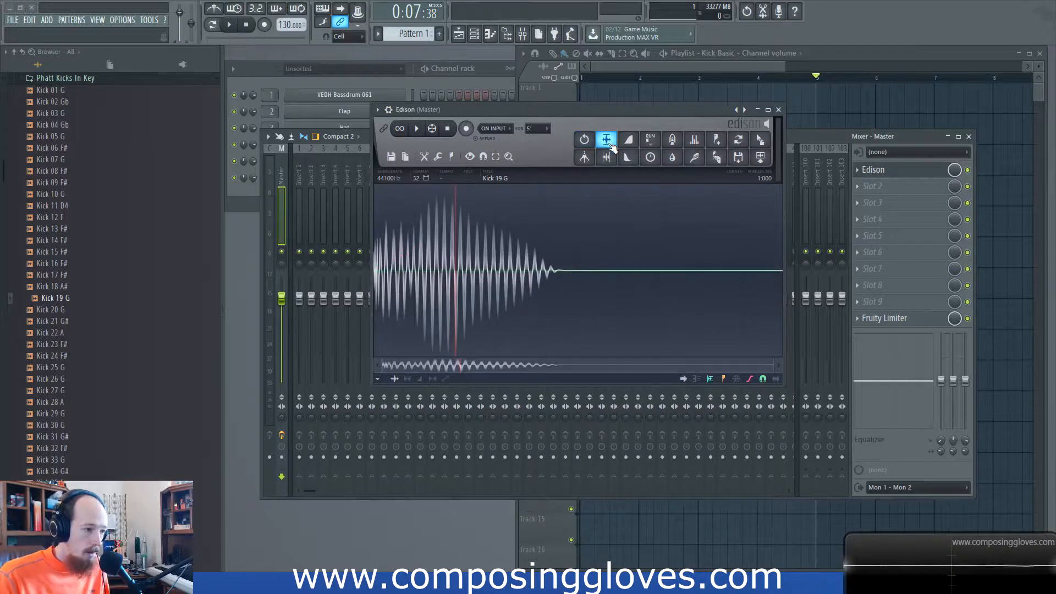
{"action": "right_click", "coordinate": [585, 136]}
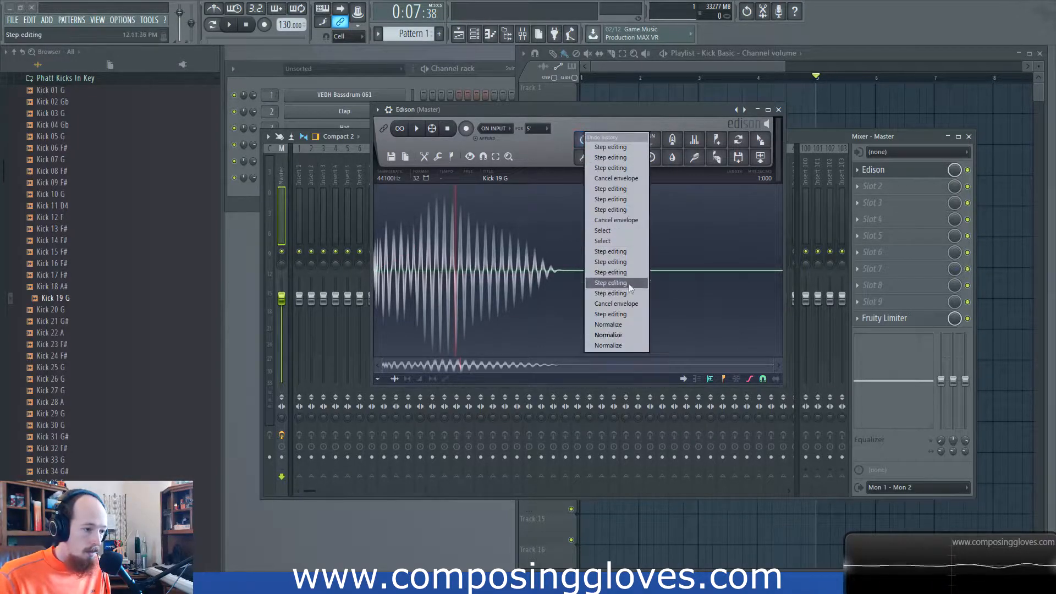
{"action": "left_click", "coordinate": [635, 312]}
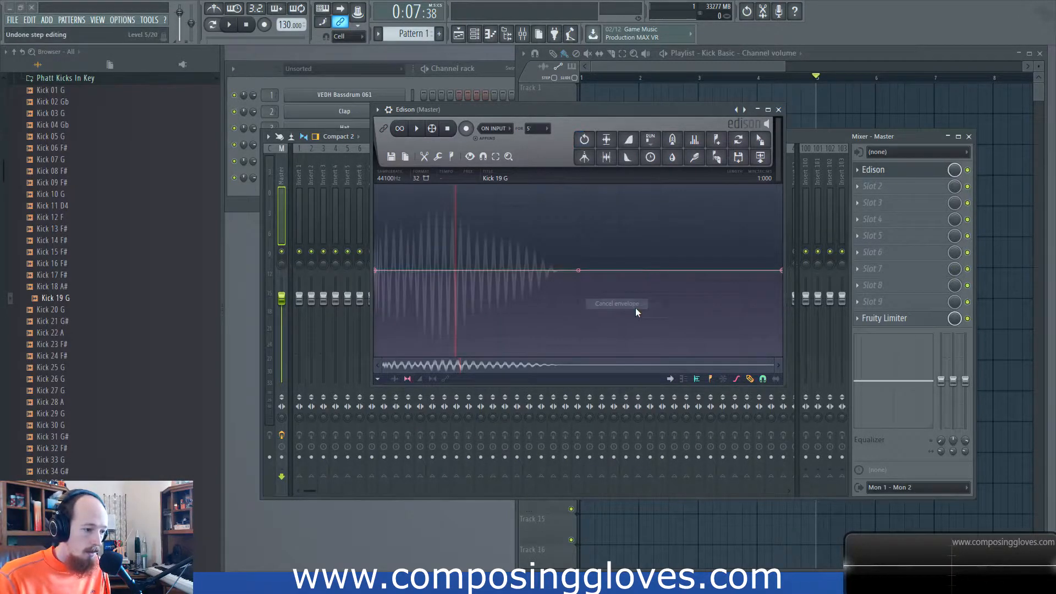
Leave envelope editing and add an unnamed region to the sample
{"action": "left_click", "coordinate": [395, 378]}
{"action": "left_click", "coordinate": [452, 157]}
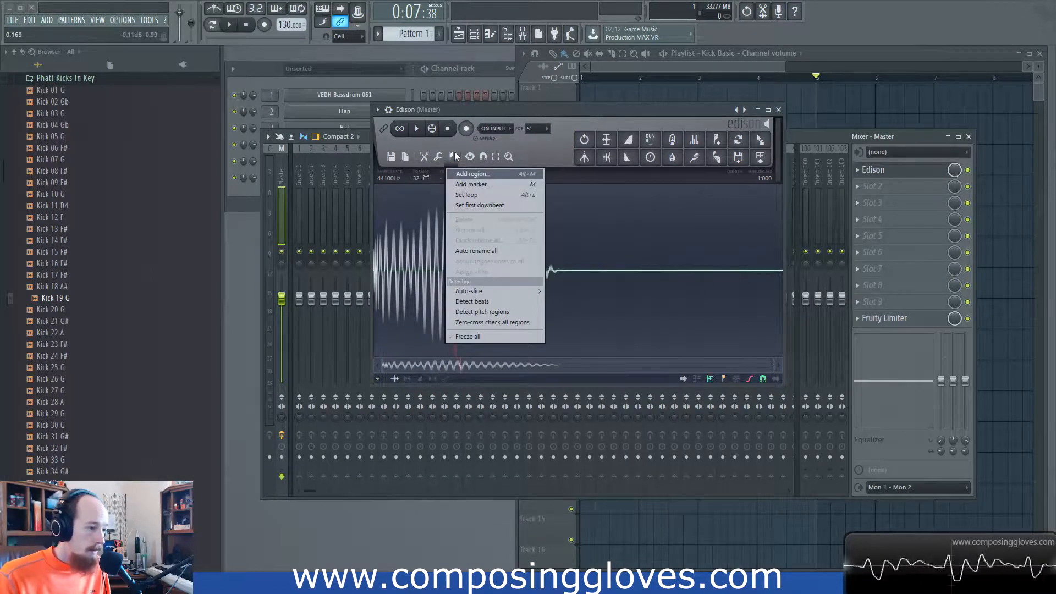
{"action": "left_click", "coordinate": [438, 156]}
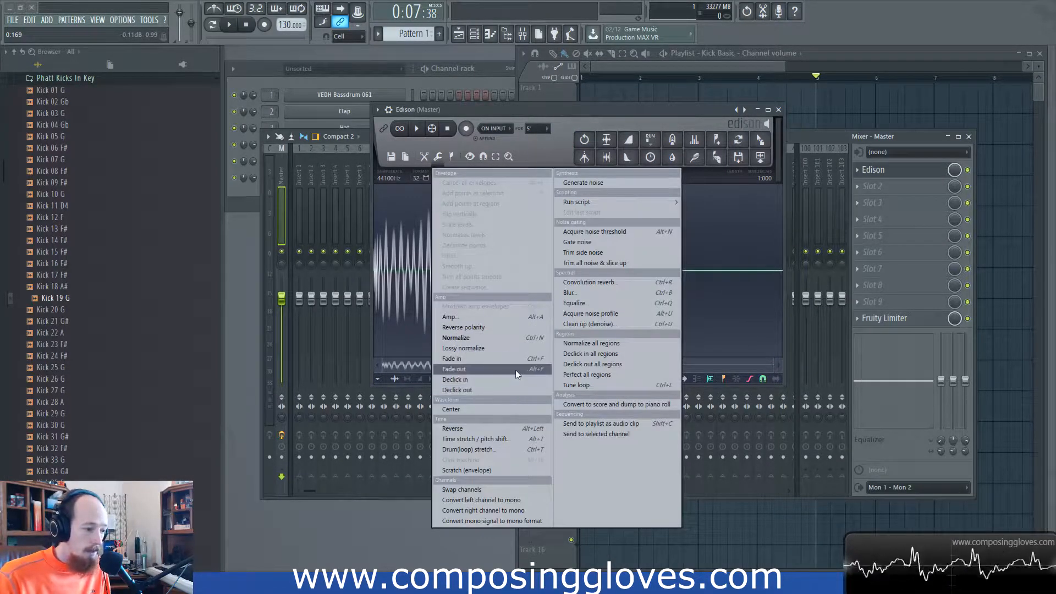
{"action": "left_click", "coordinate": [787, 230]}
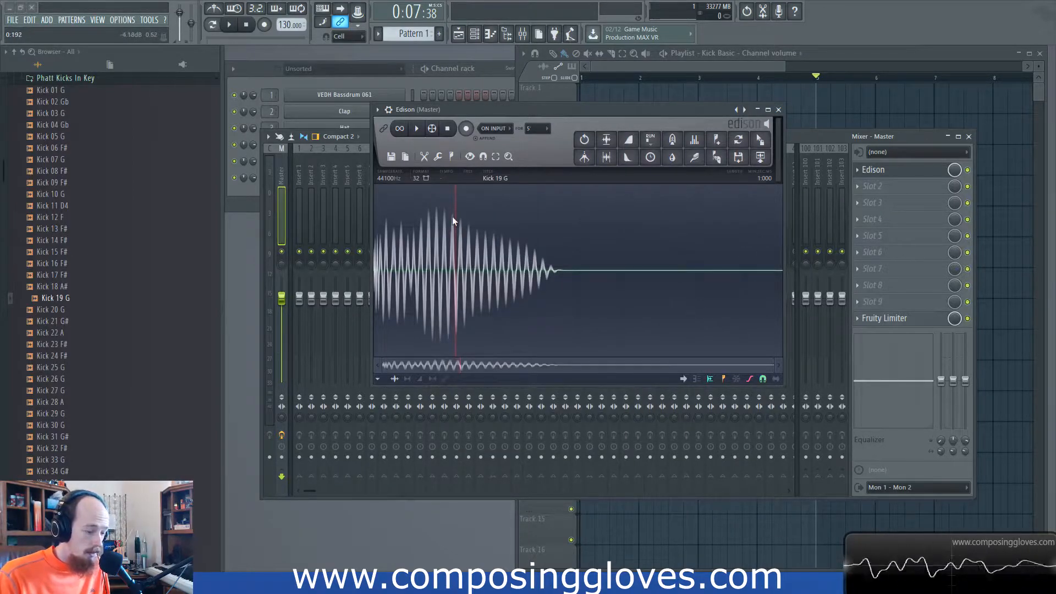
{"action": "key", "text": "alt+r"}
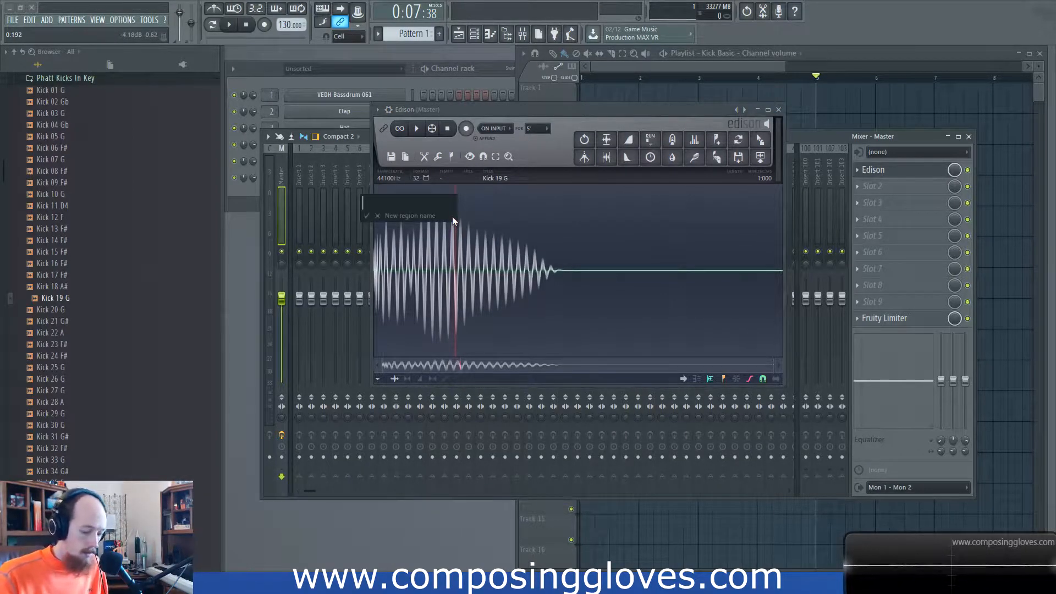
{"action": "key", "text": "Return"}
Move the region's start to 0.200 and select the audio from there for processing
{"action": "left_click_drag", "start_coordinate": [377, 188], "coordinate": [456, 190]}
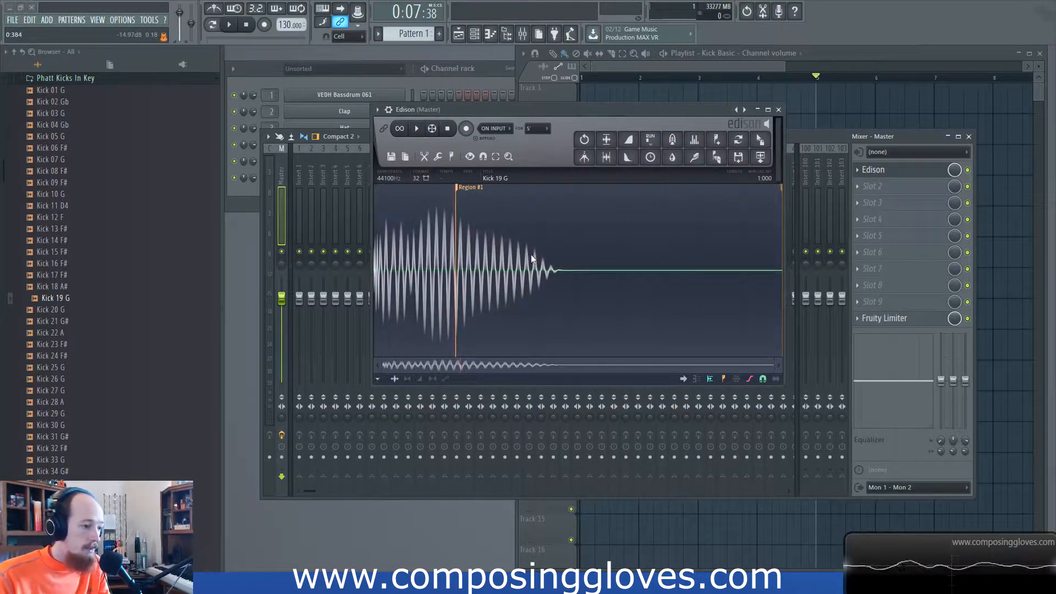
{"action": "double_click", "coordinate": [532, 253]}
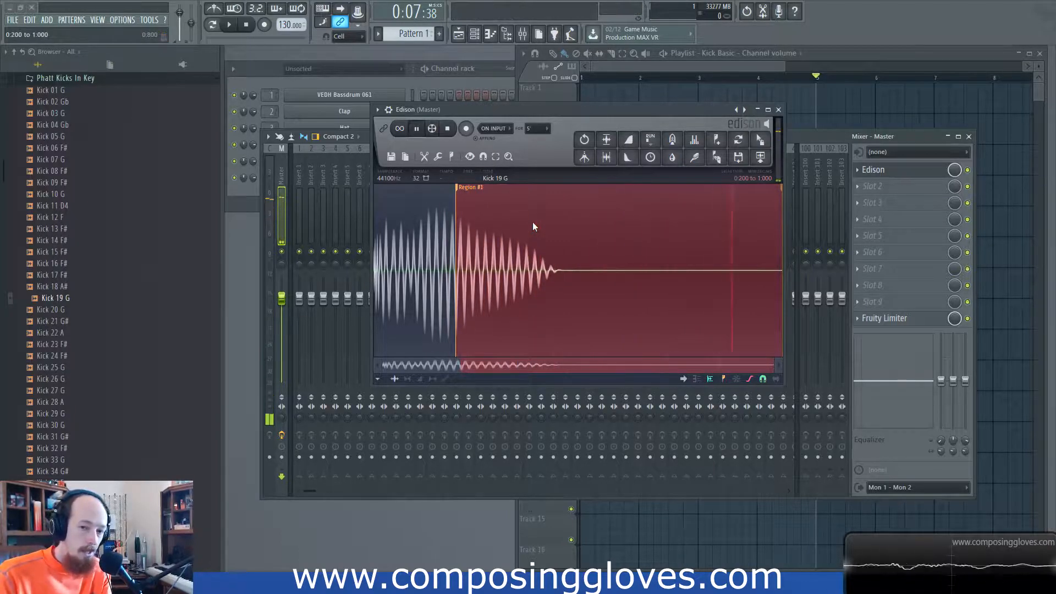
{"action": "left_click", "coordinate": [441, 157]}
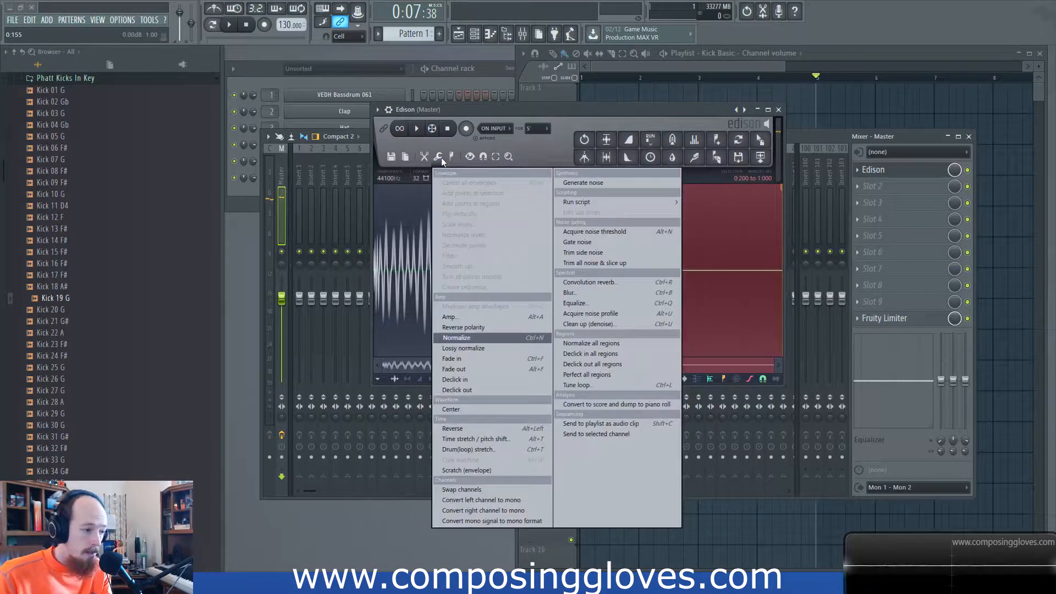
{"action": "left_click_drag", "start_coordinate": [777, 202], "coordinate": [672, 236]}
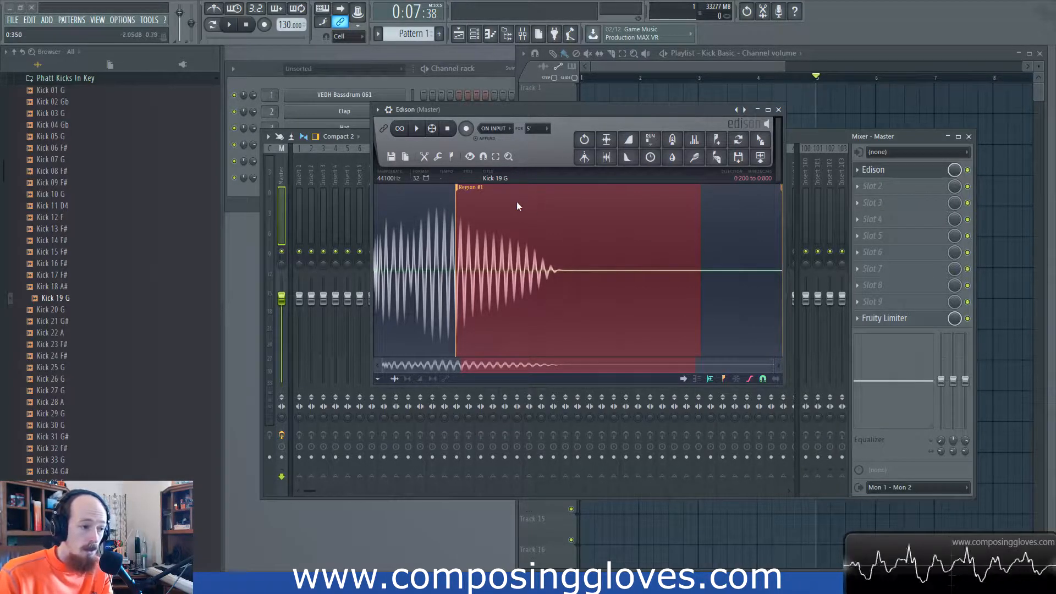
Apply Declick in to the selected region, play it back, and roll the edit history back to the Add region entry
{"action": "left_click", "coordinate": [438, 158]}
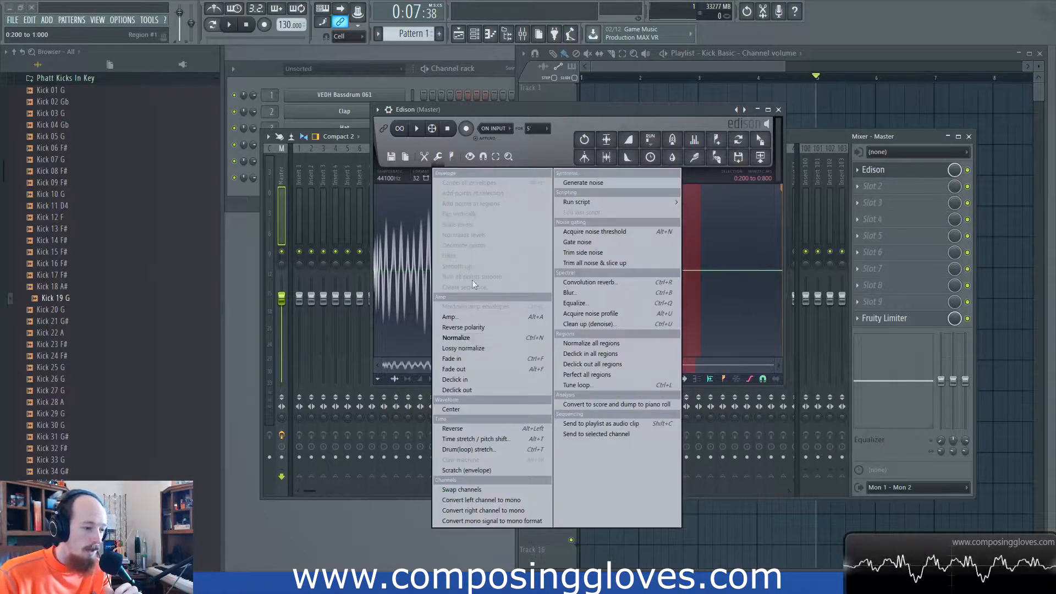
{"action": "left_click", "coordinate": [513, 382]}
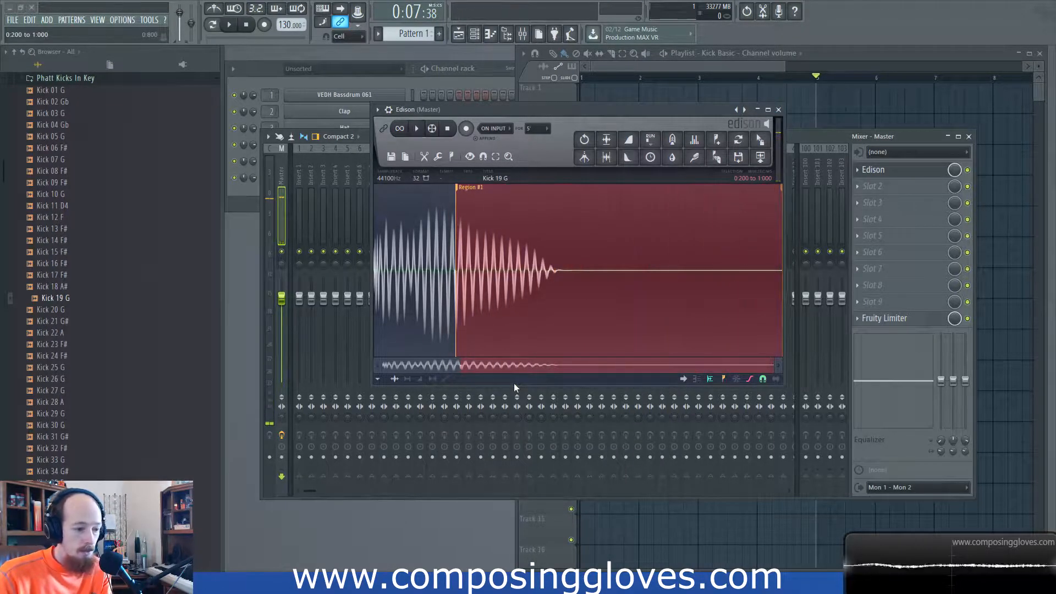
{"action": "key", "text": "space"}
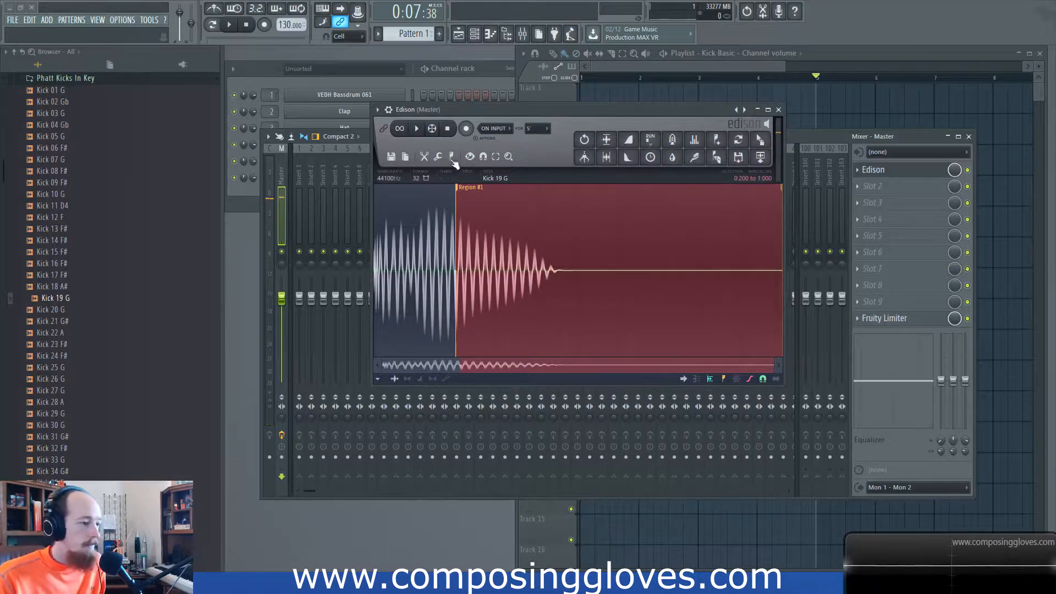
{"action": "left_click", "coordinate": [438, 157]}
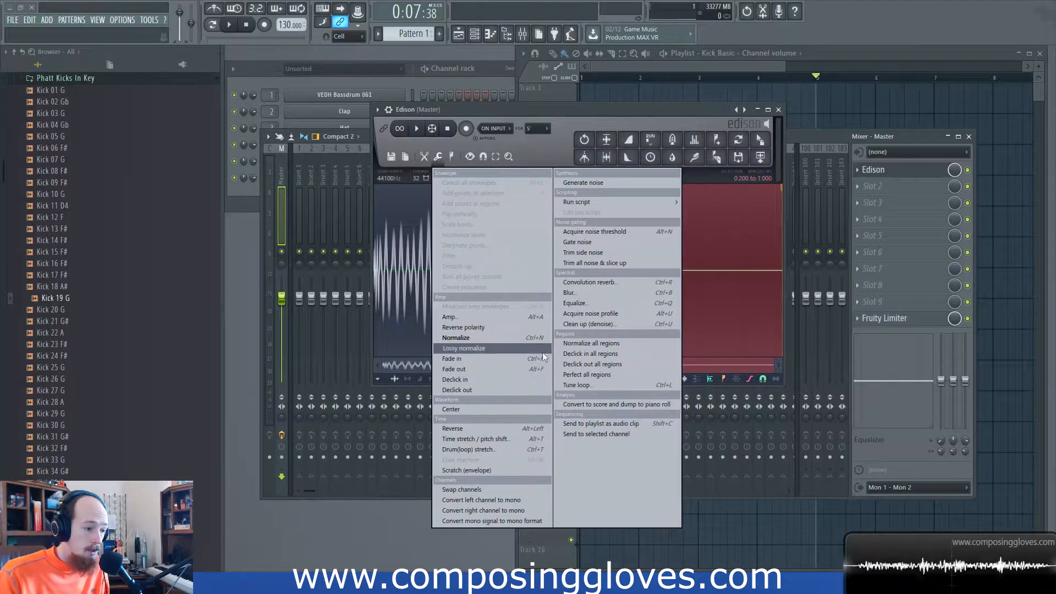
{"action": "left_click", "coordinate": [550, 157]}
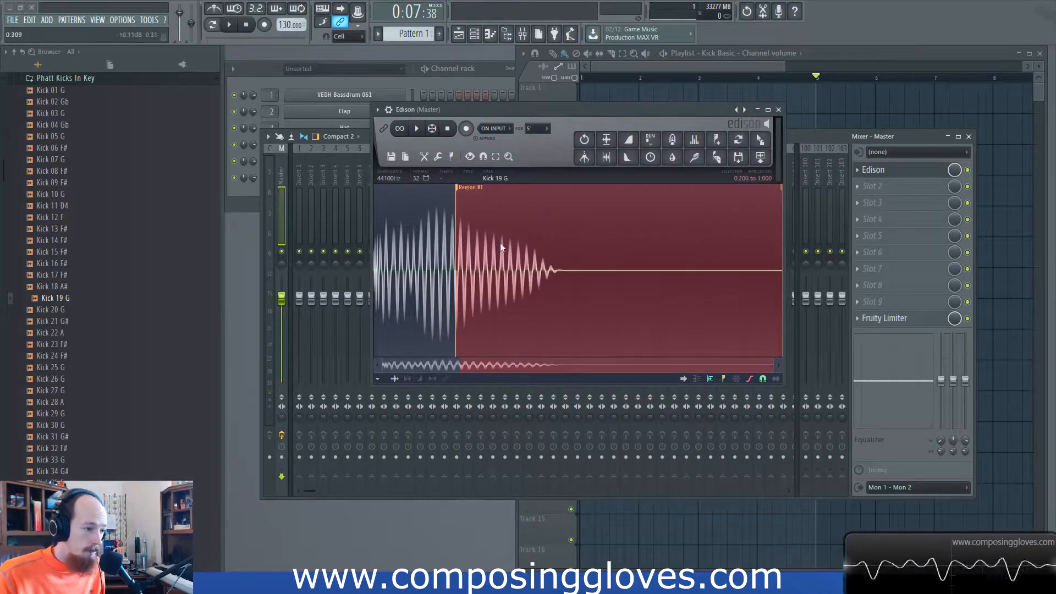
{"action": "right_click", "coordinate": [583, 142]}
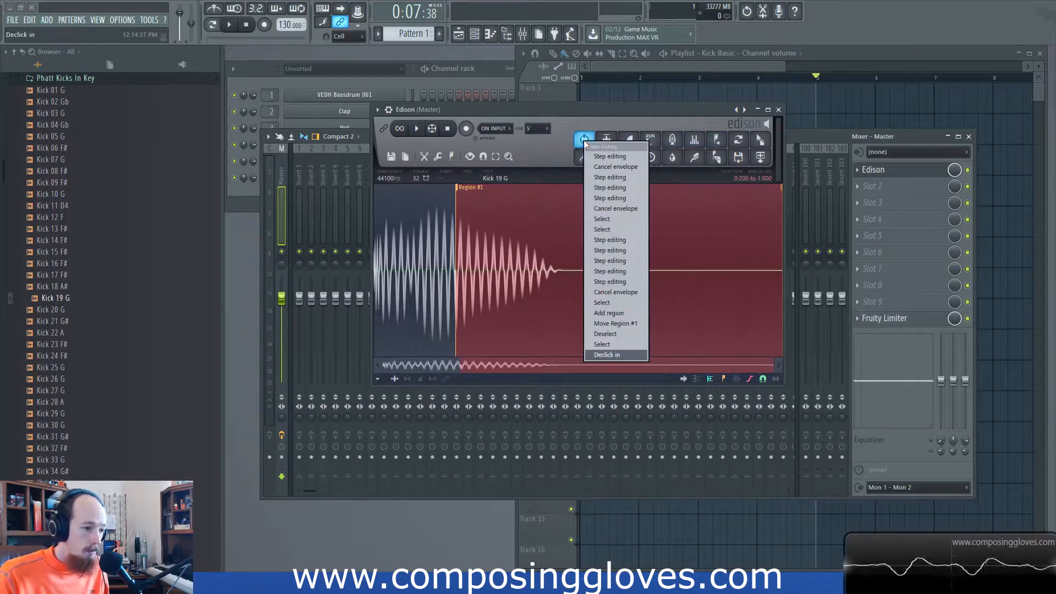
{"action": "left_click", "coordinate": [625, 313]}
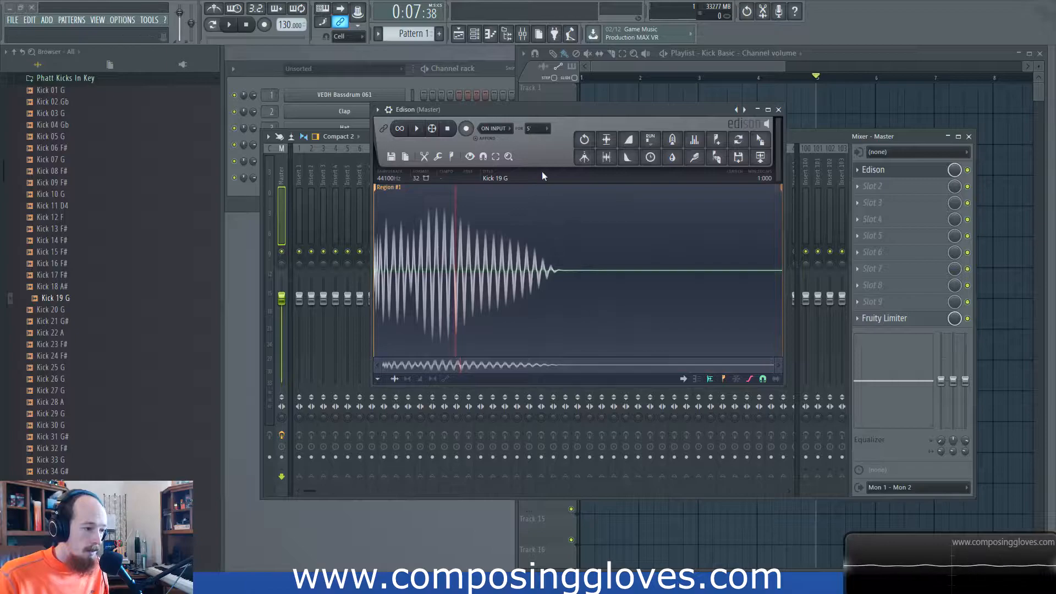
Apply Fade out to the whole sample eight times, and roll the edit history back to the Select entry before the fades
{"action": "left_click", "coordinate": [627, 157]}
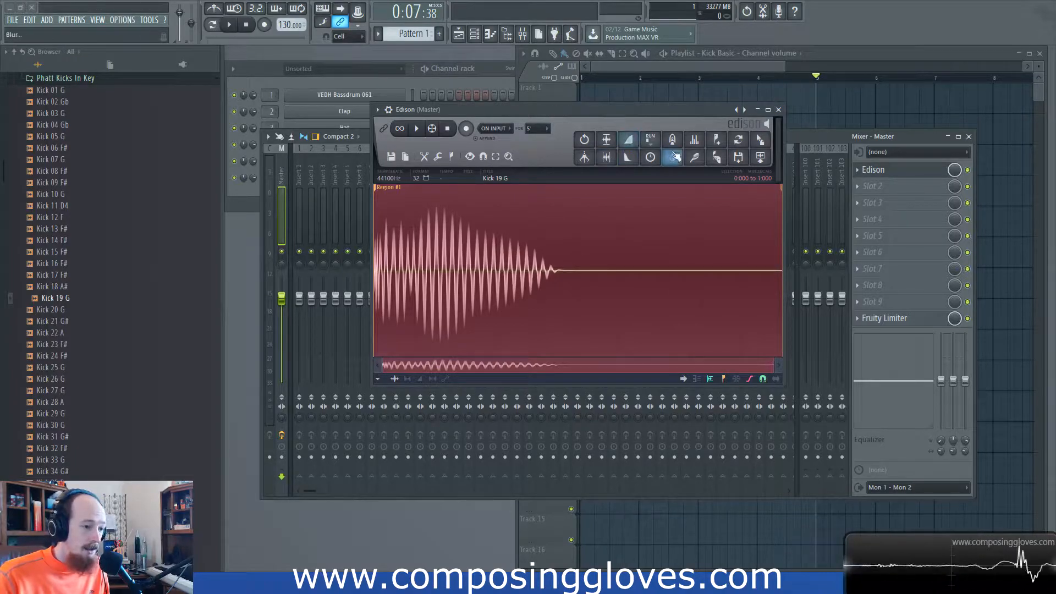
{"action": "left_click", "coordinate": [627, 159]}
{"action": "left_click", "coordinate": [627, 160]}
{"action": "left_click", "coordinate": [627, 159]}
{"action": "left_click", "coordinate": [627, 159]}
{"action": "left_click", "coordinate": [627, 159]}
{"action": "left_click", "coordinate": [627, 160]}
{"action": "right_click", "coordinate": [584, 144]}
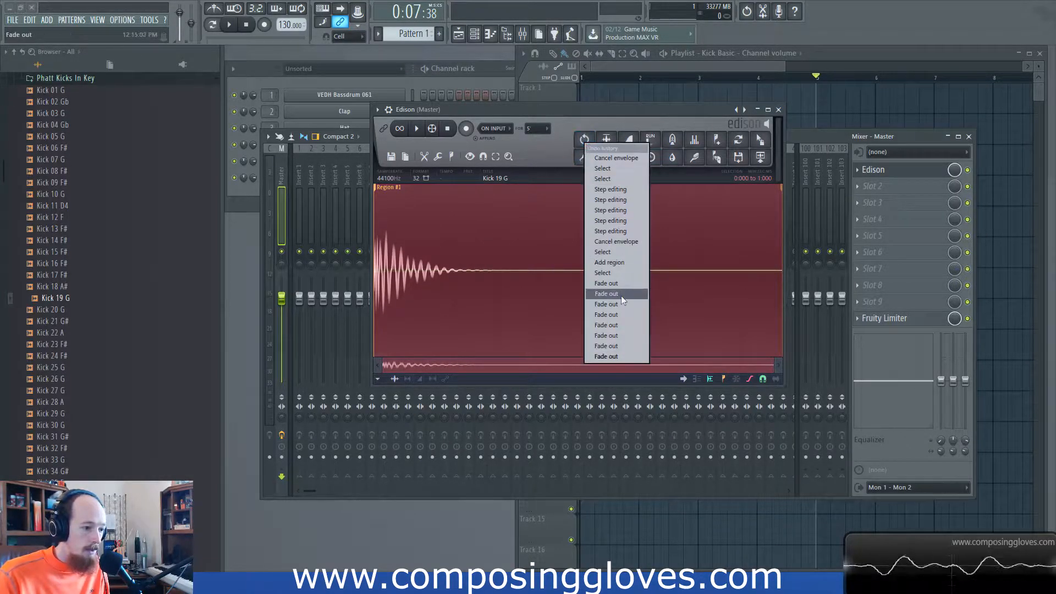
{"action": "left_click", "coordinate": [629, 272]}
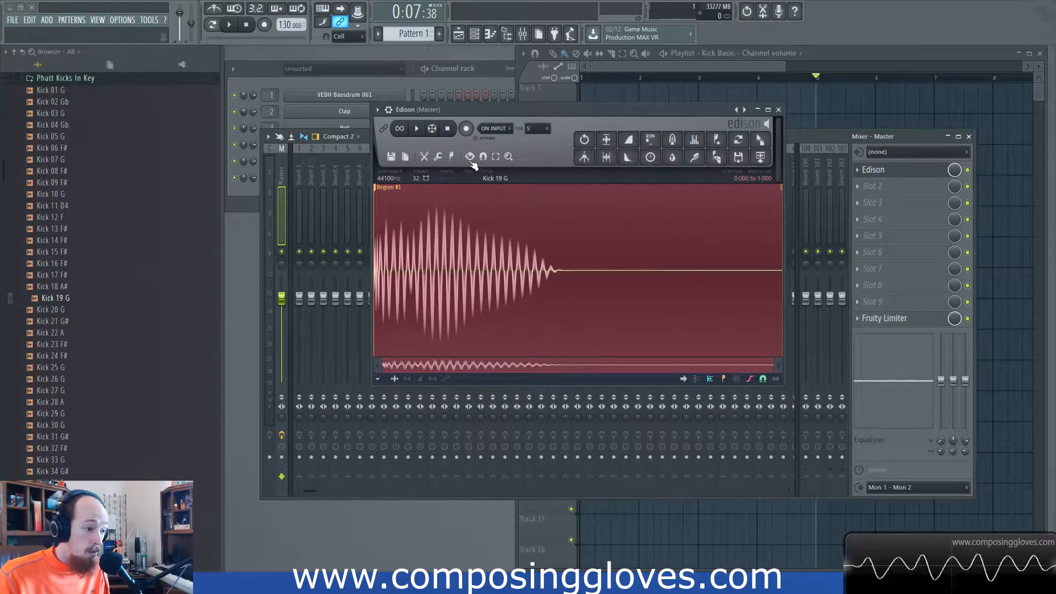
Apply Declick out to the whole sample, and roll the edit history back to the Add region entry
{"action": "left_click", "coordinate": [629, 158]}
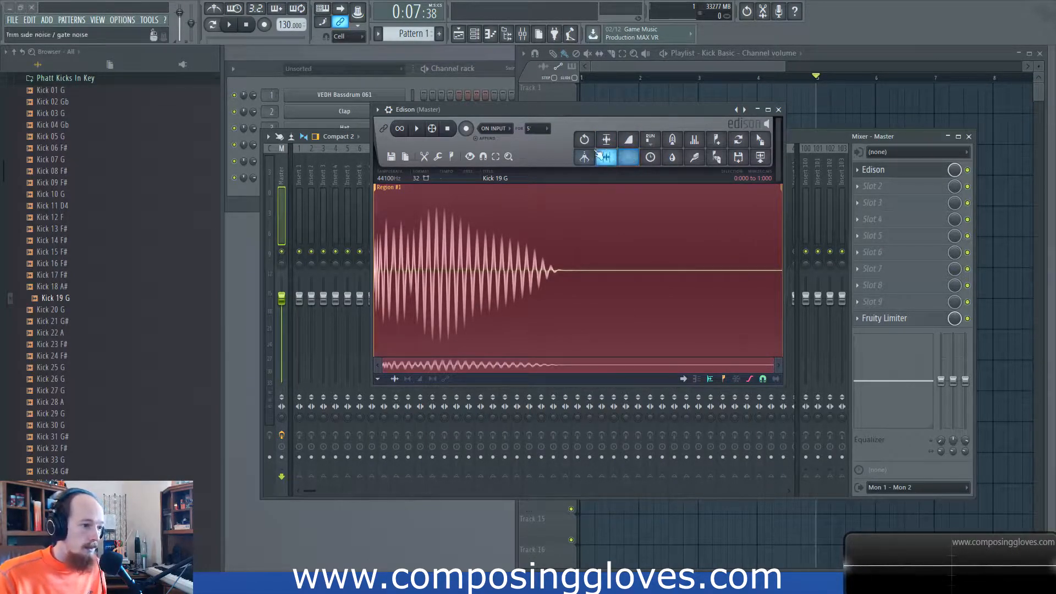
{"action": "right_click", "coordinate": [584, 139]}
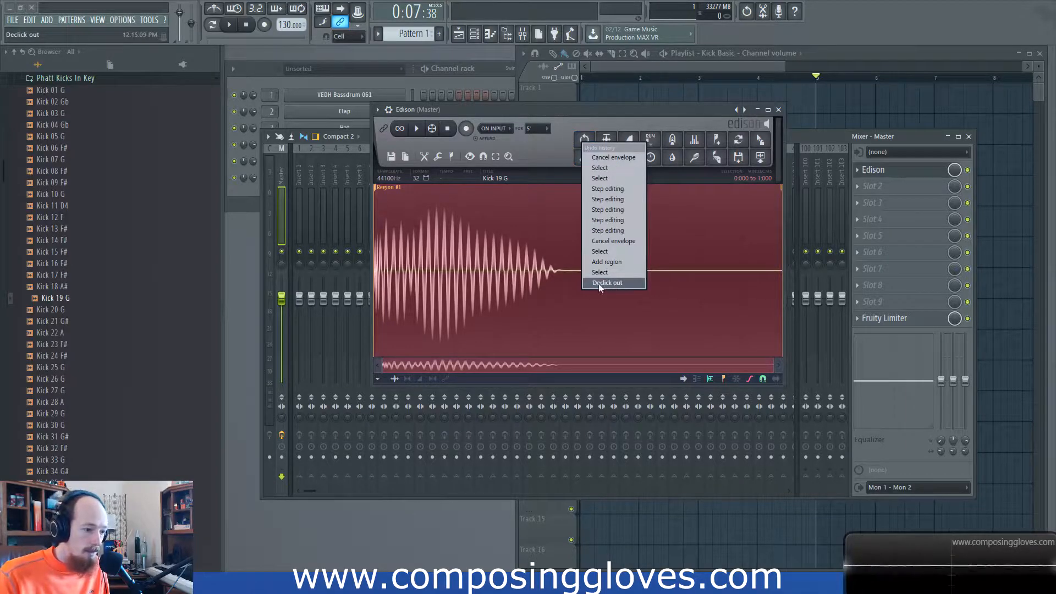
{"action": "left_click", "coordinate": [615, 263]}
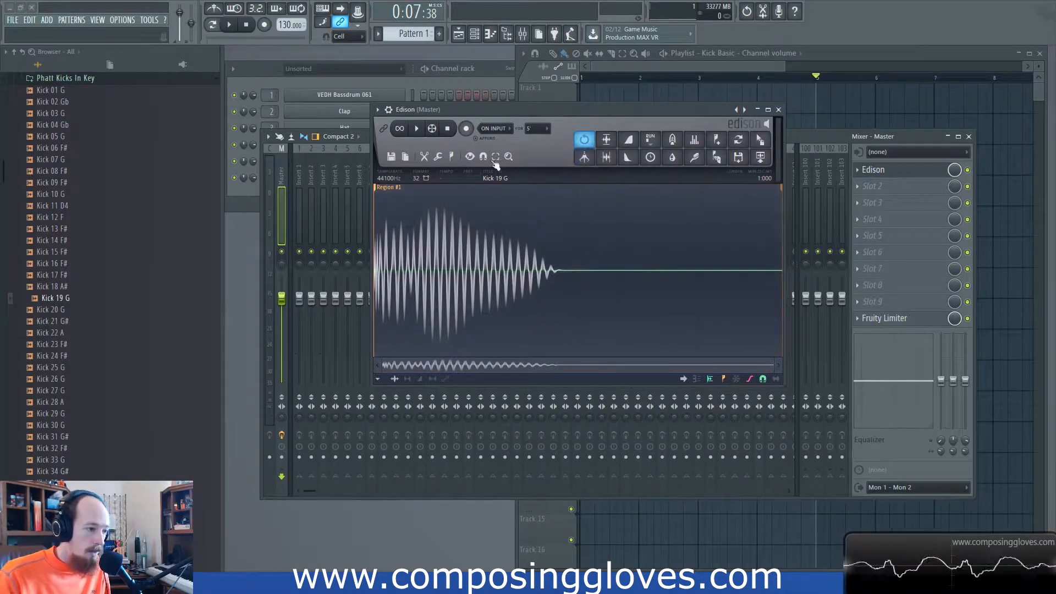
Examine the time stretch / pitch shift tool's pitch, formant preservation and stretching method options, and close it without applying
{"action": "left_click", "coordinate": [435, 157]}
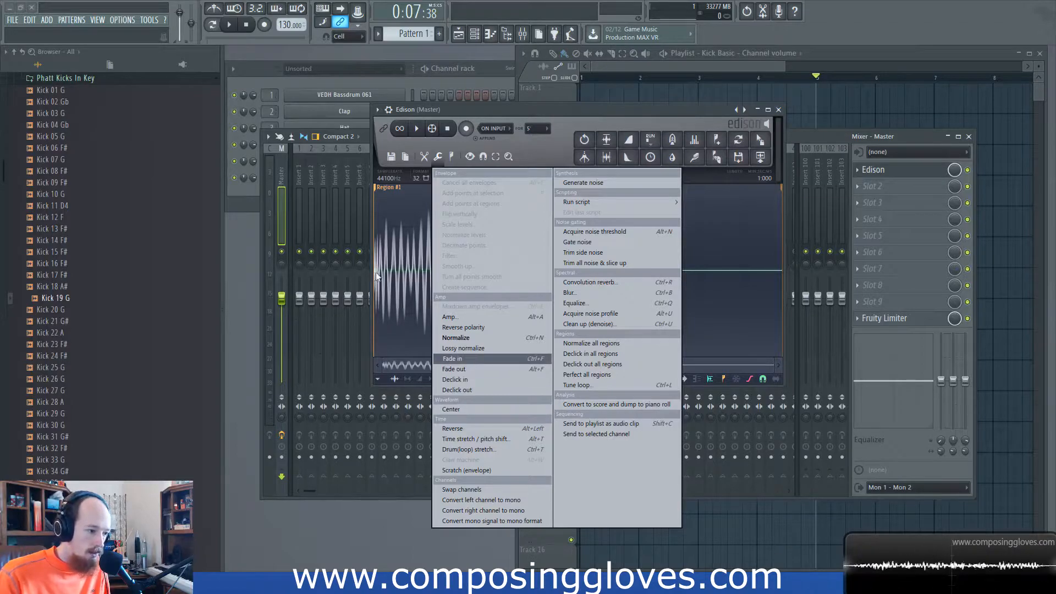
{"action": "left_click", "coordinate": [488, 440]}
{"action": "left_click_drag", "start_coordinate": [780, 213], "coordinate": [714, 149]}
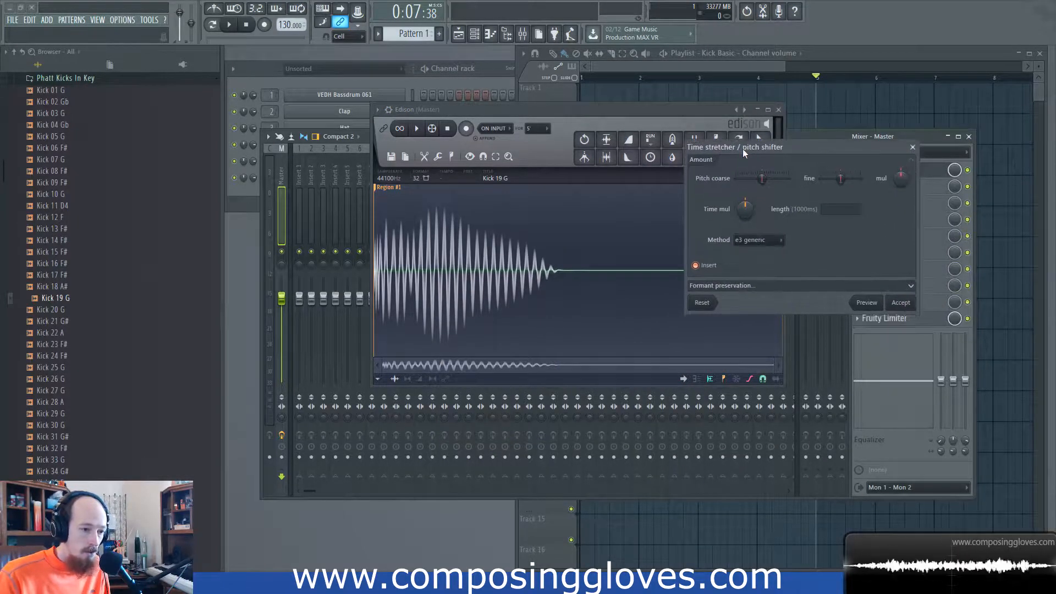
{"action": "left_click", "coordinate": [844, 286]}
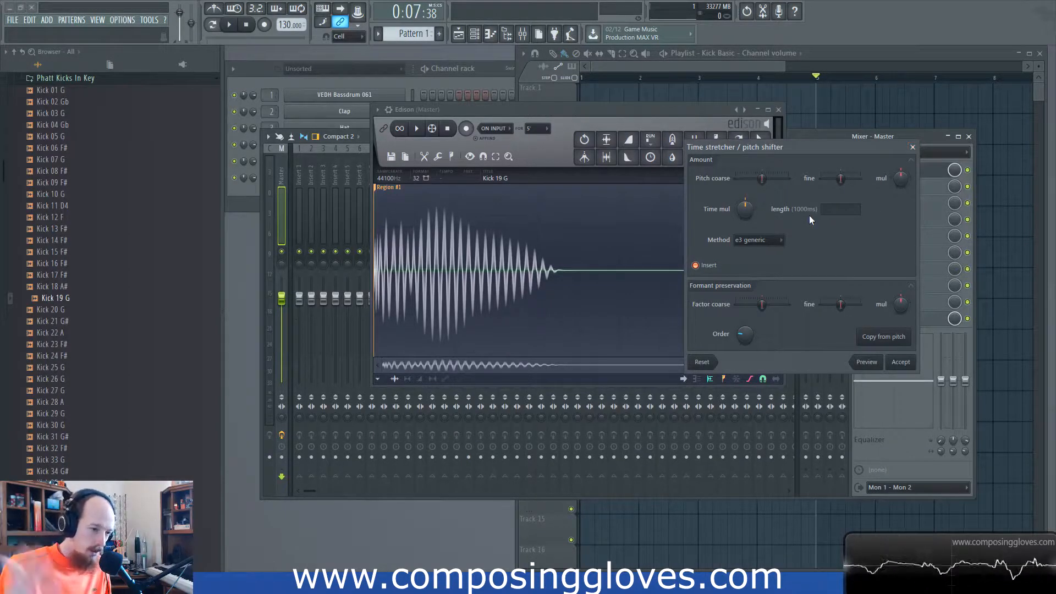
{"action": "left_click_drag", "start_coordinate": [730, 183], "coordinate": [739, 180]}
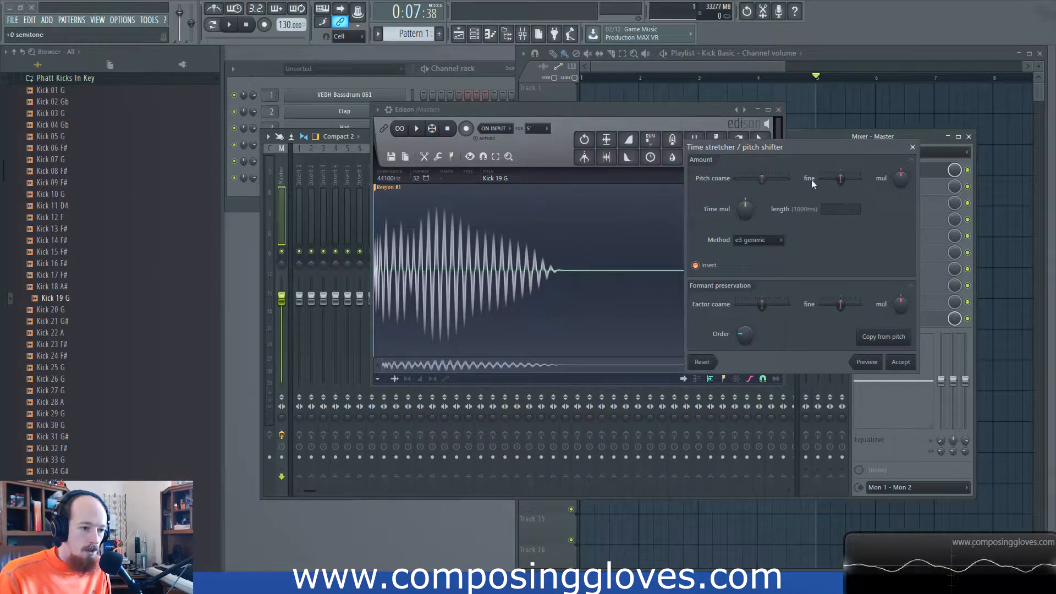
{"action": "left_click_drag", "start_coordinate": [833, 181], "coordinate": [831, 181]}
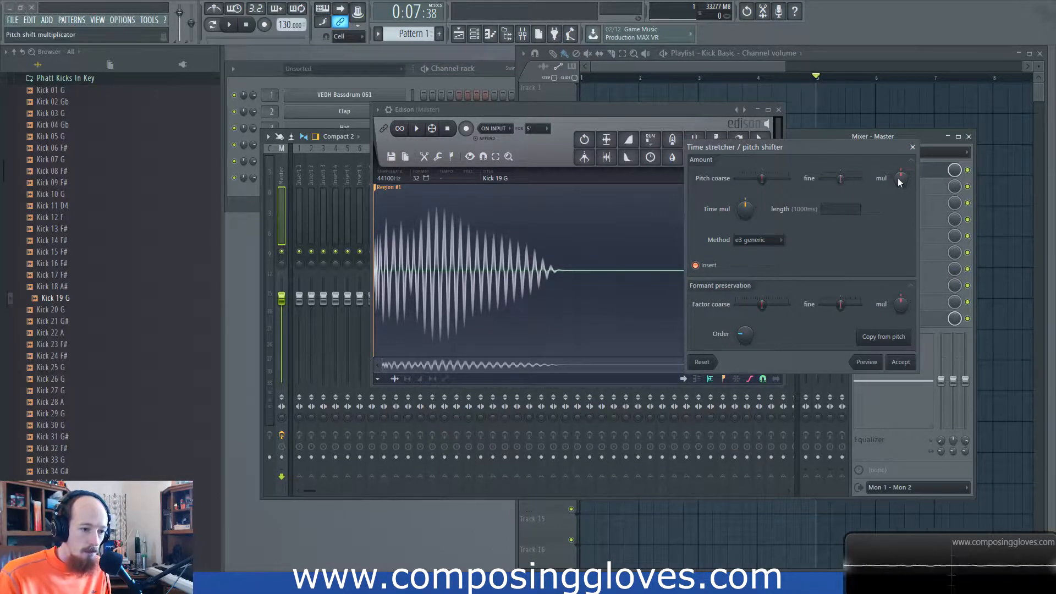
{"action": "left_click", "coordinate": [772, 241]}
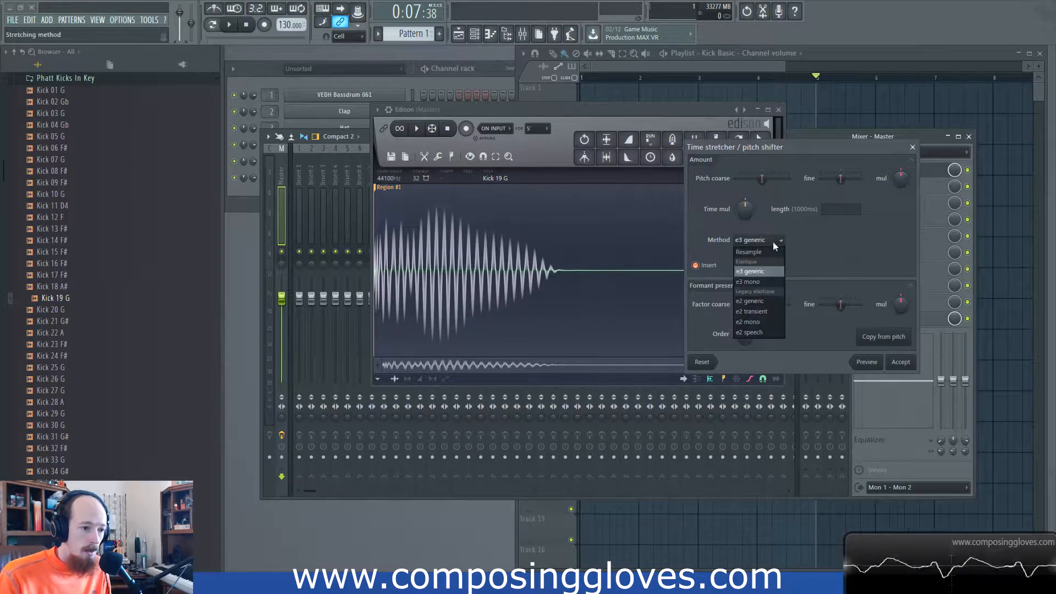
{"action": "left_click", "coordinate": [775, 240]}
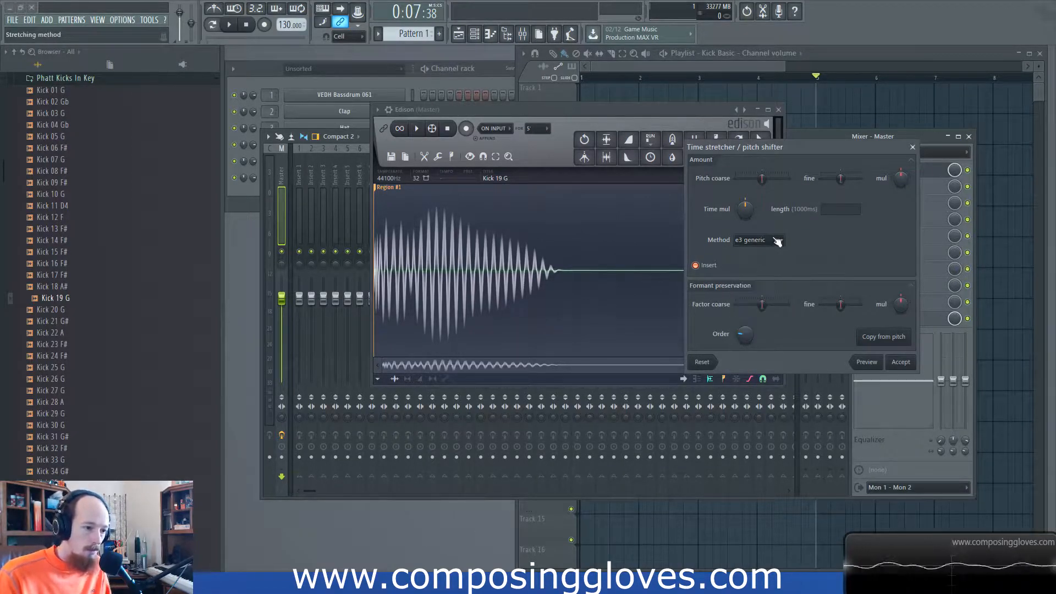
{"action": "left_click", "coordinate": [912, 147]}
Open the Drum(loop) stretcher for the sample and expand its Tail envelope options
{"action": "left_click", "coordinate": [438, 156]}
{"action": "left_click", "coordinate": [469, 156]}
{"action": "left_click", "coordinate": [439, 156]}
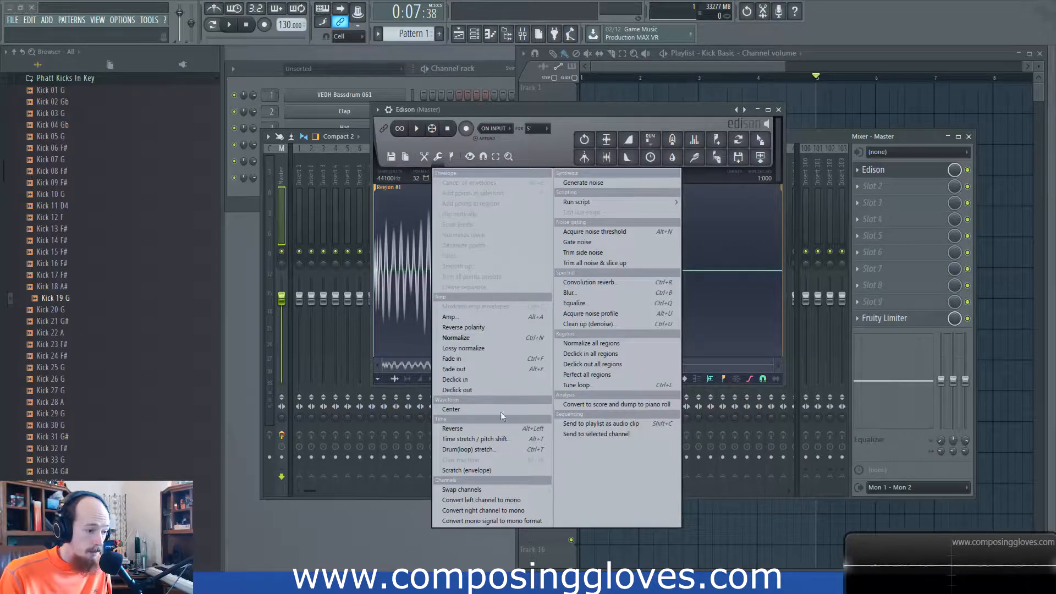
{"action": "left_click", "coordinate": [470, 450]}
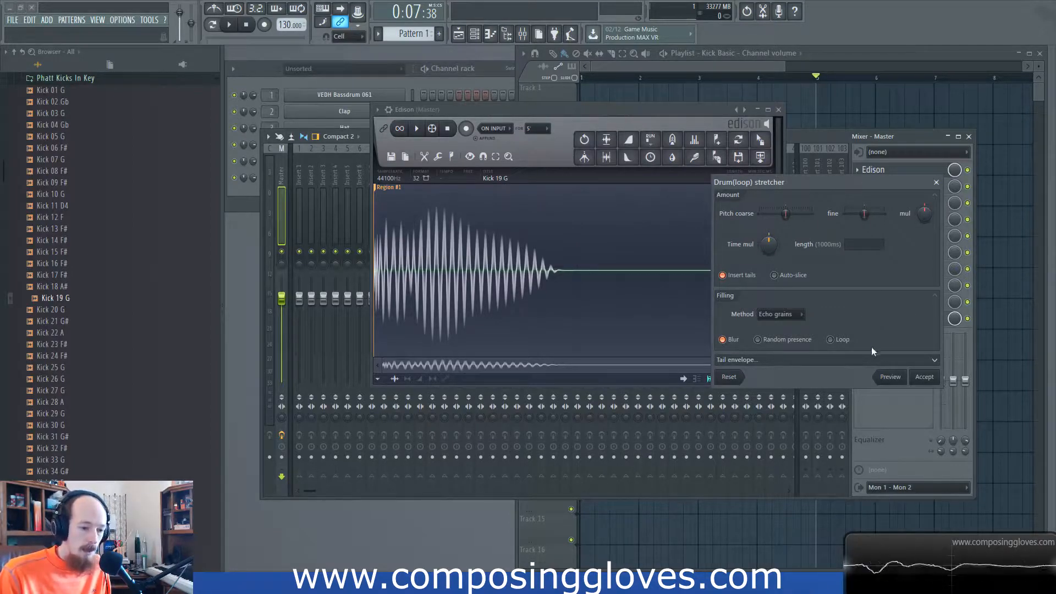
{"action": "left_click", "coordinate": [862, 360]}
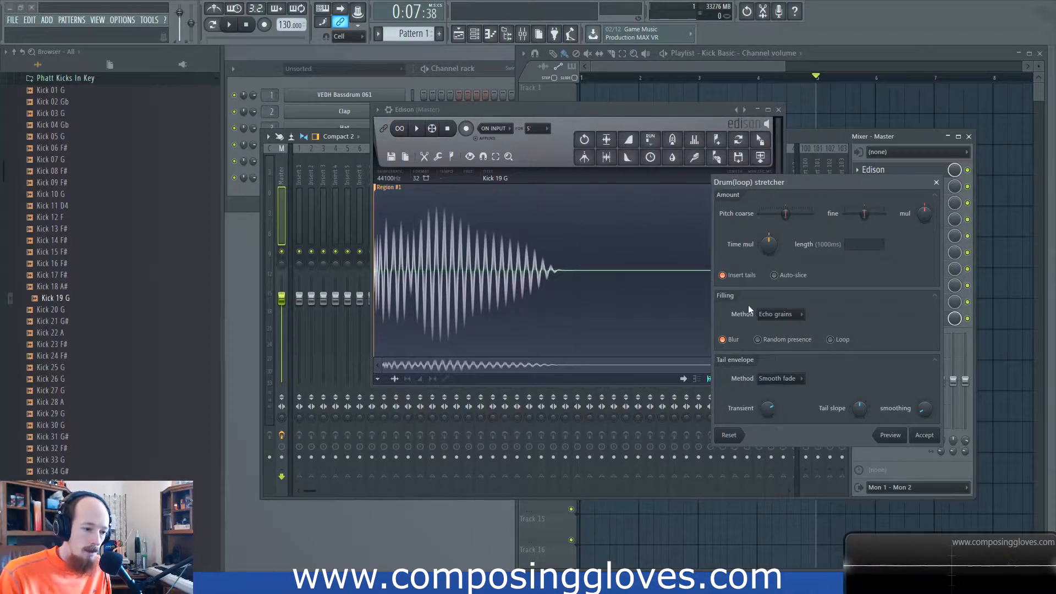
Preview the drum stretch with Random presence and Loop enabled, preview it again without Loop, and disable Random presence
{"action": "left_click", "coordinate": [830, 340]}
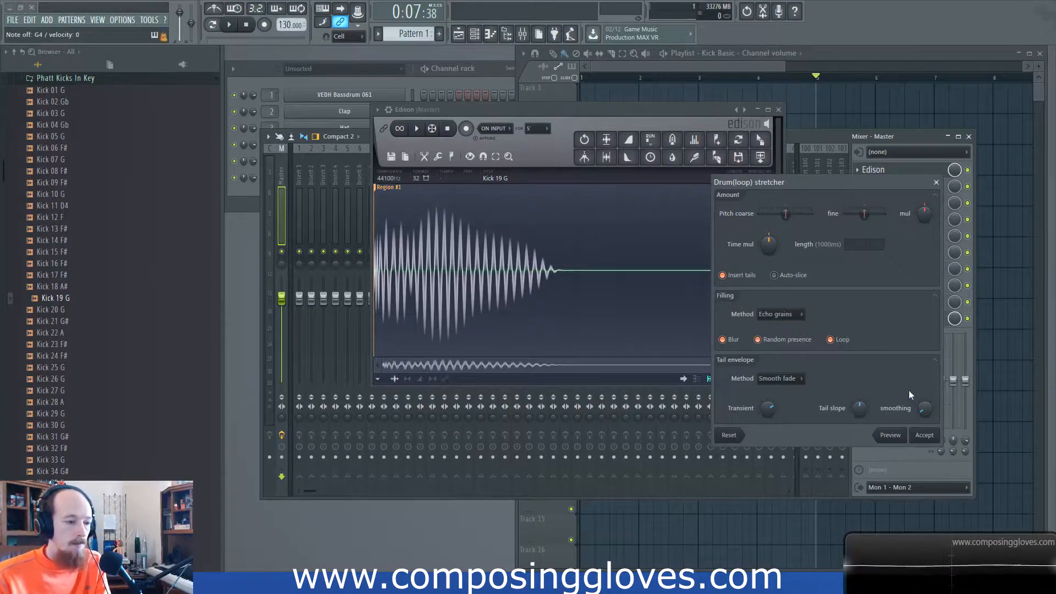
{"action": "left_click", "coordinate": [893, 435]}
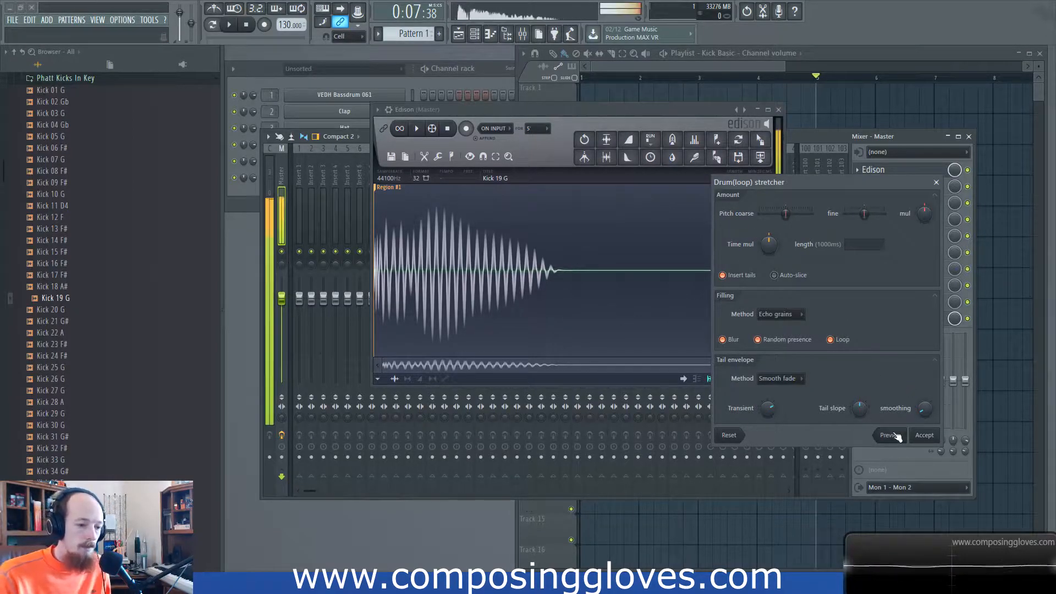
{"action": "left_click", "coordinate": [841, 342]}
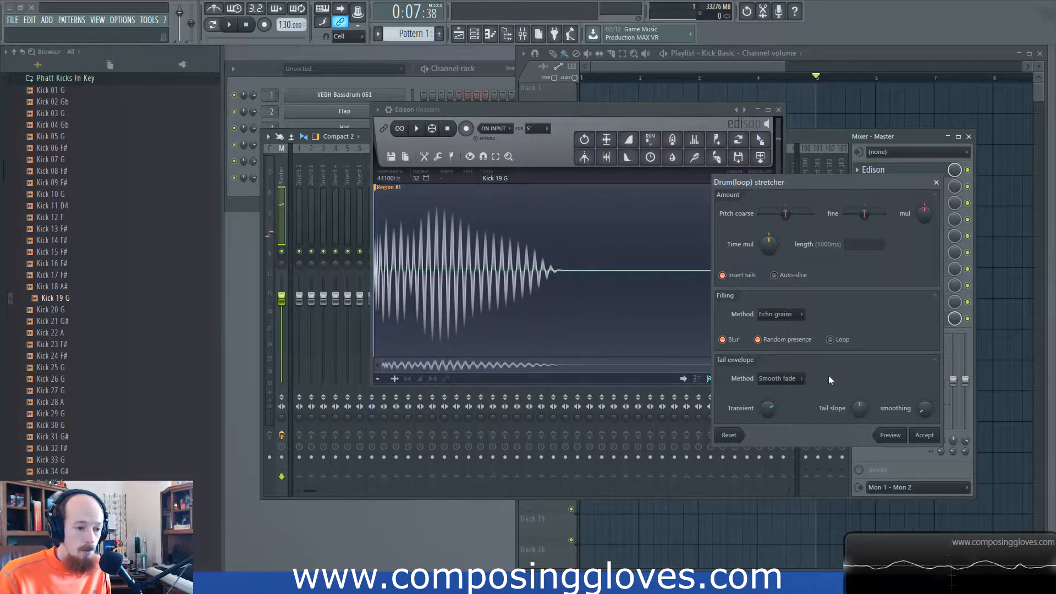
{"action": "left_click", "coordinate": [884, 434]}
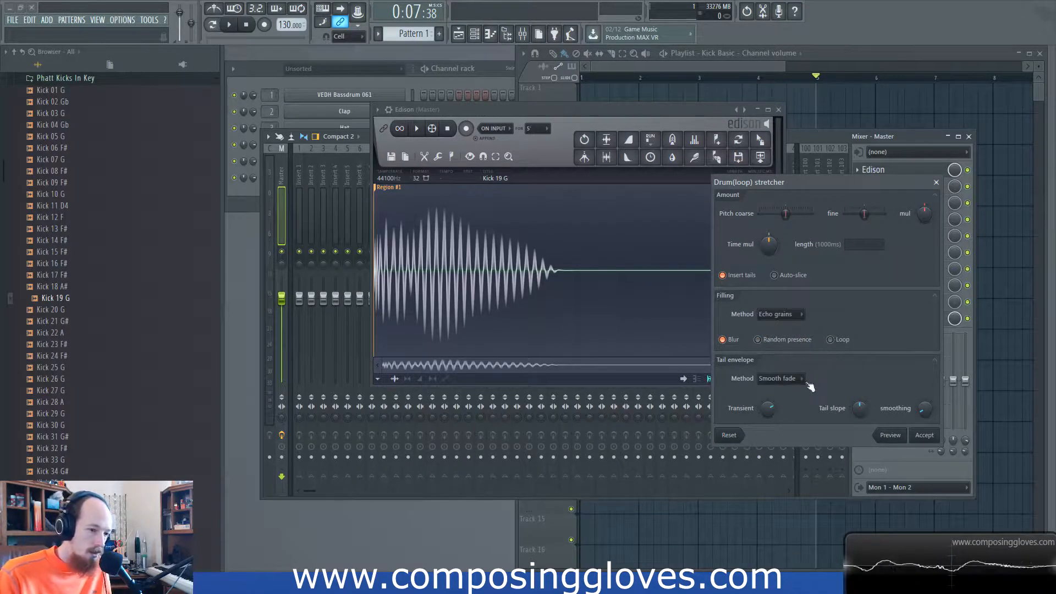
Examine the Tail envelope method options of the Drum(loop) stretcher and close the tool without applying
{"action": "left_click", "coordinate": [796, 379]}
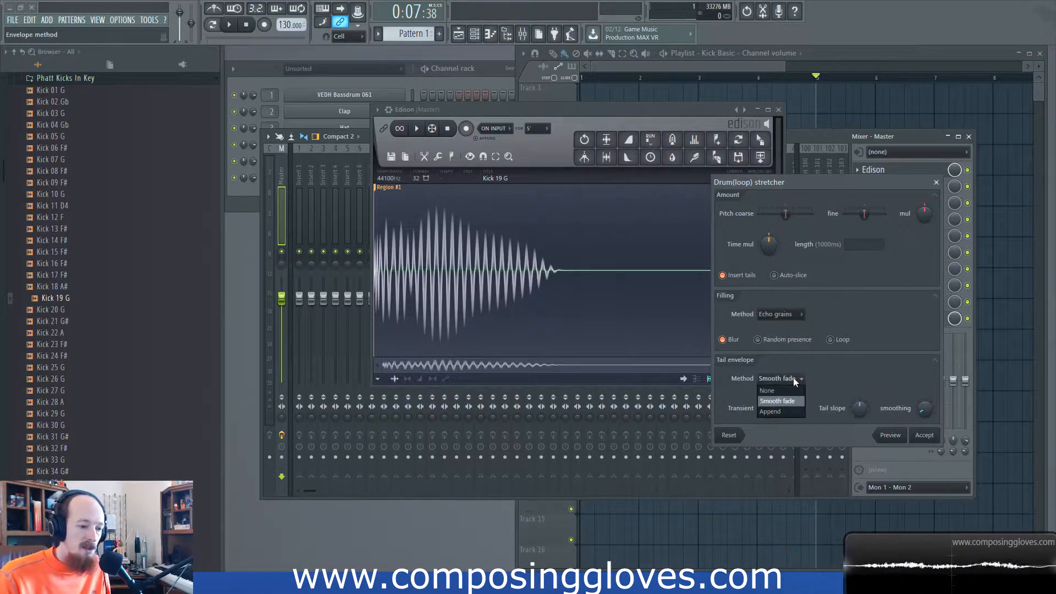
{"action": "left_click", "coordinate": [793, 377]}
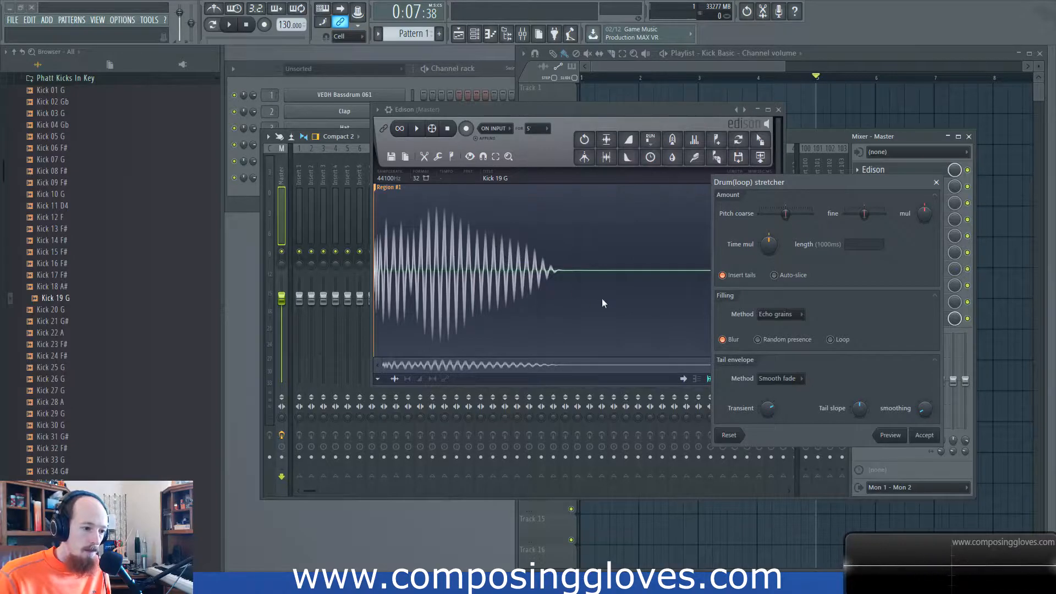
{"action": "left_click", "coordinate": [936, 182]}
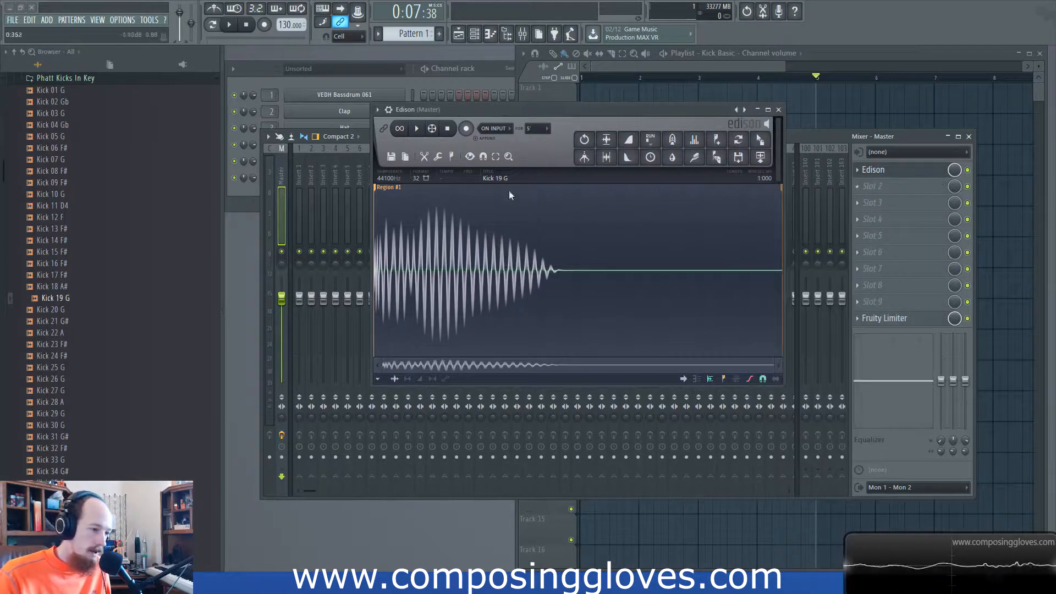
{"action": "left_click", "coordinate": [437, 157]}
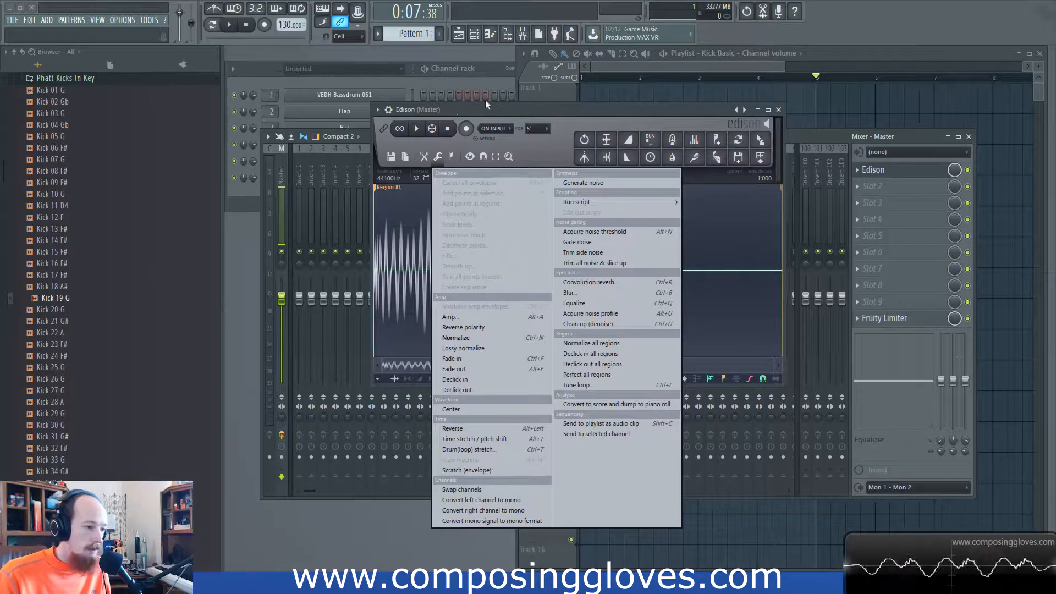
{"action": "left_click", "coordinate": [544, 159]}
{"action": "scroll", "coordinate": [172, 261], "scroll_direction": "up", "scroll_amount": 8}
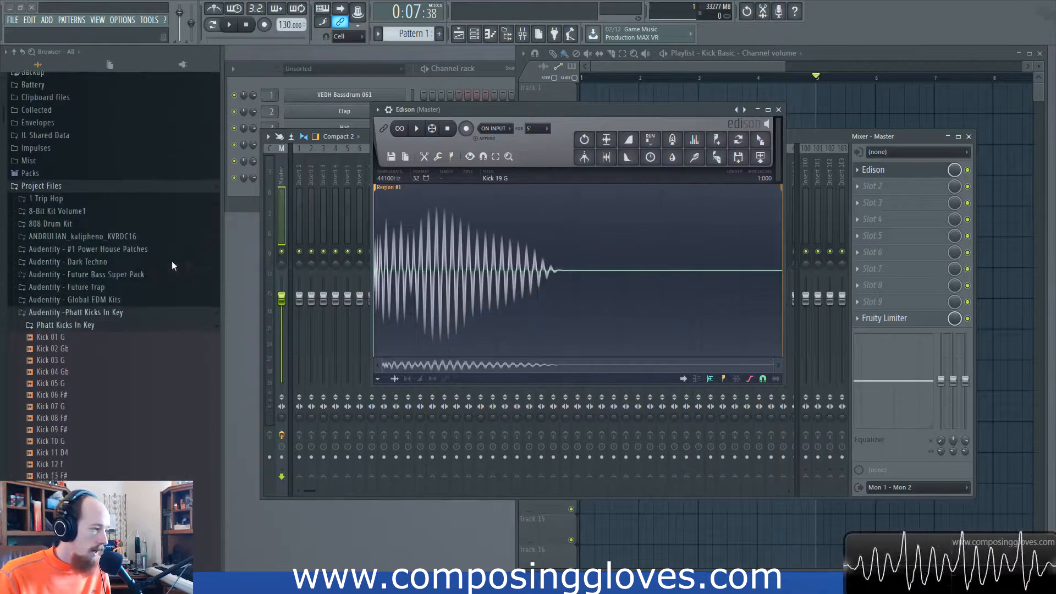
{"action": "scroll", "coordinate": [110, 346], "scroll_direction": "down", "scroll_amount": 8}
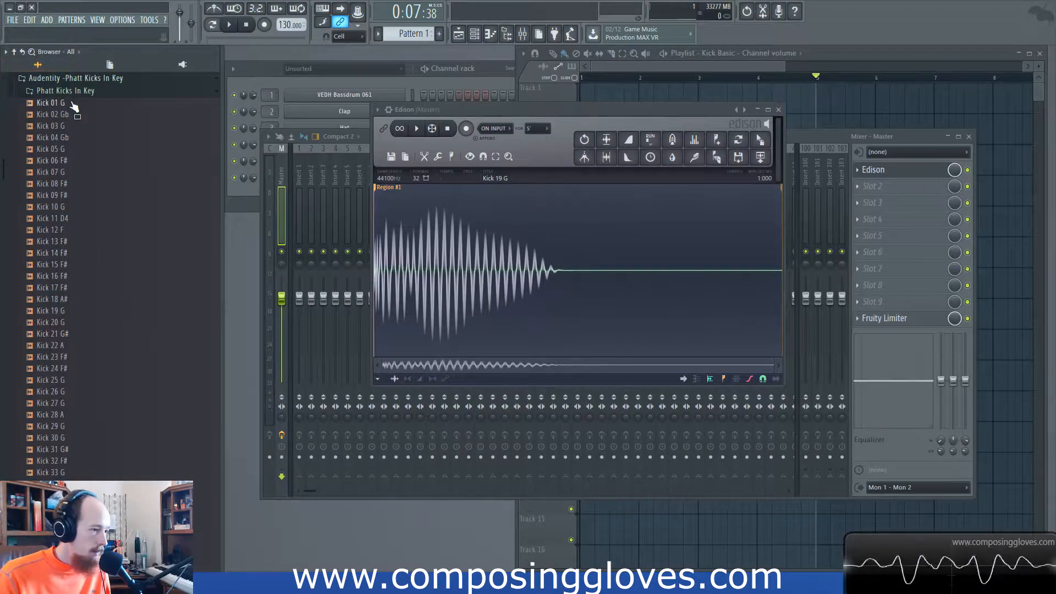
Open the Equalizer for the sample, try a freehand frequency curve with a low-frequency peak, and reset the curve to flat
{"action": "left_click", "coordinate": [438, 157]}
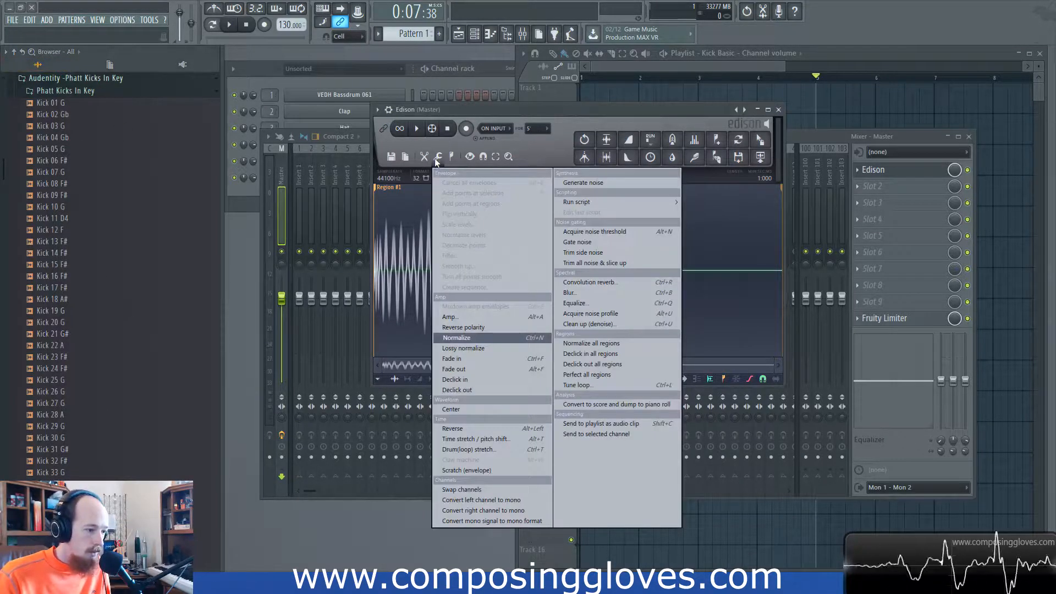
{"action": "left_click", "coordinate": [596, 302]}
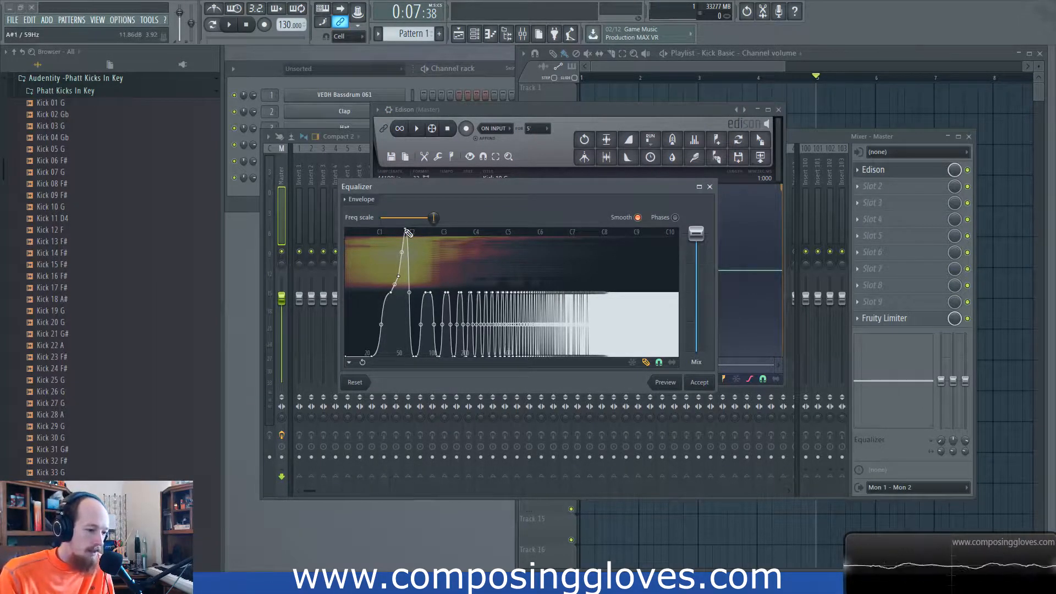
{"action": "left_click", "coordinate": [363, 382]}
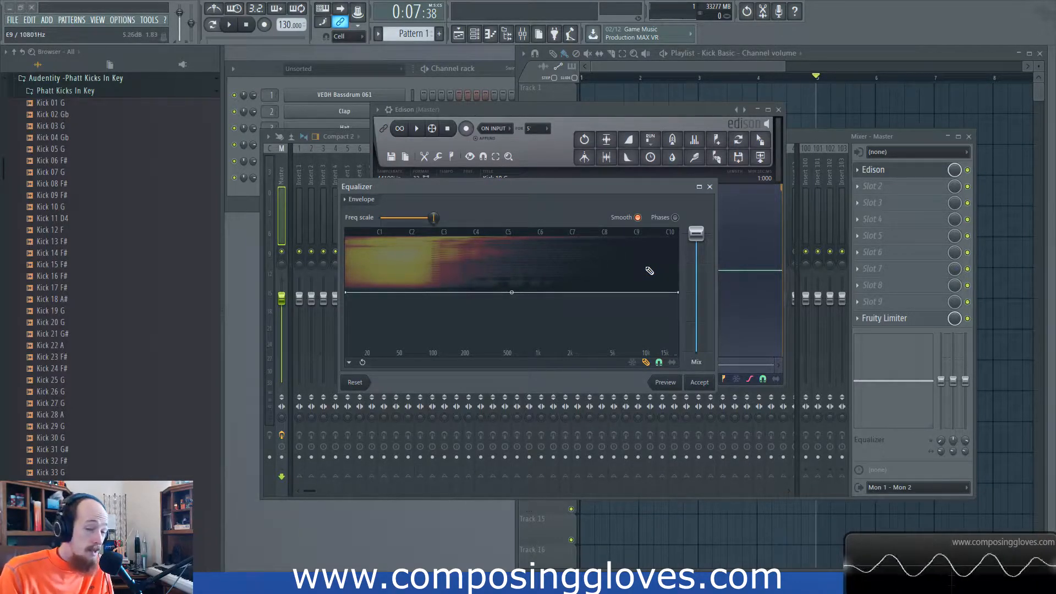
{"action": "mouse_move", "coordinate": [431, 302]}
{"action": "left_mouse_down"}
{"action": "mouse_move", "coordinate": [396, 367]}
{"action": "mouse_move", "coordinate": [484, 311]}
{"action": "mouse_move", "coordinate": [623, 358]}
{"action": "left_mouse_up"}
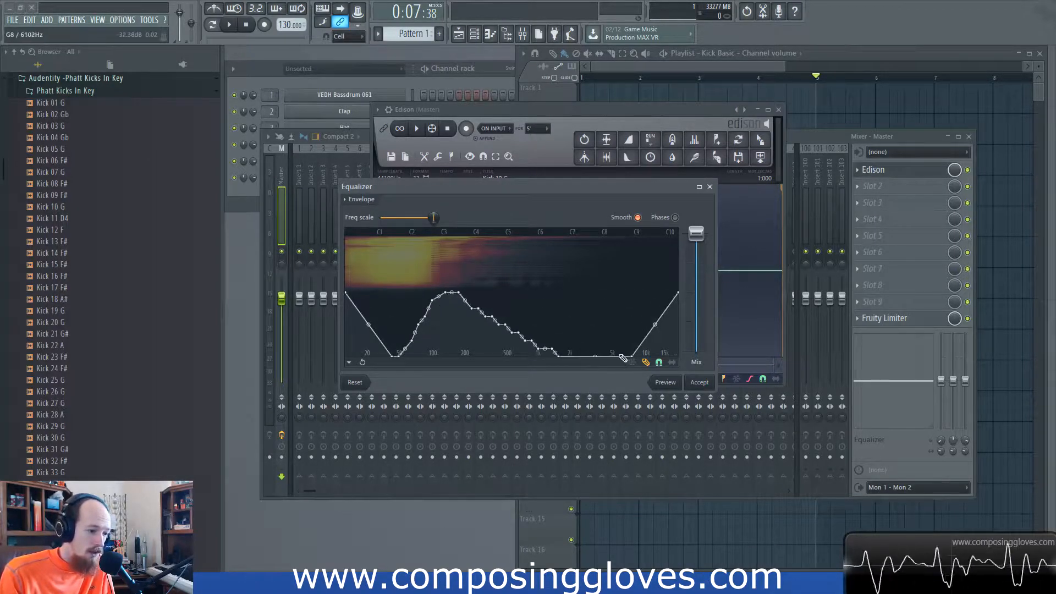
{"action": "left_click", "coordinate": [364, 382]}
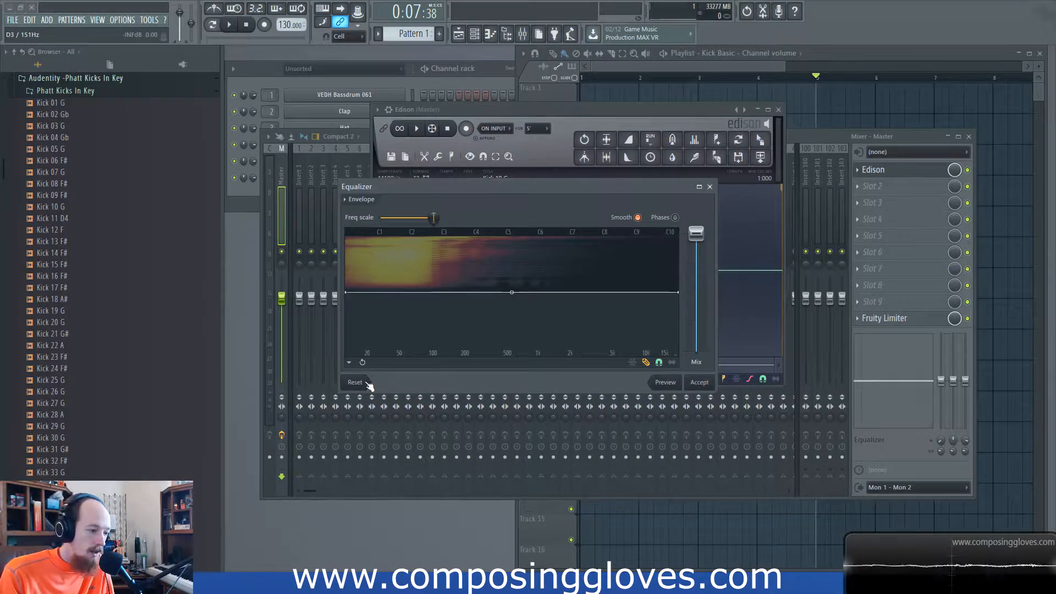
Load the Filter unharmonics - normal envelope, set Freq scale to maximum, and preview the result with Smooth disabled
{"action": "left_click", "coordinate": [637, 218]}
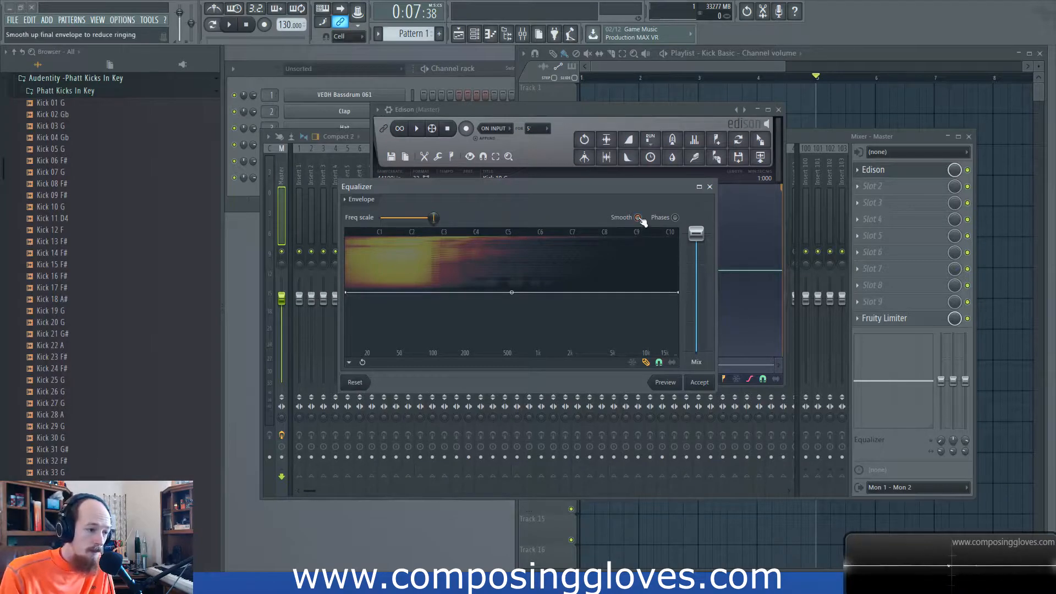
{"action": "left_click", "coordinate": [348, 201]}
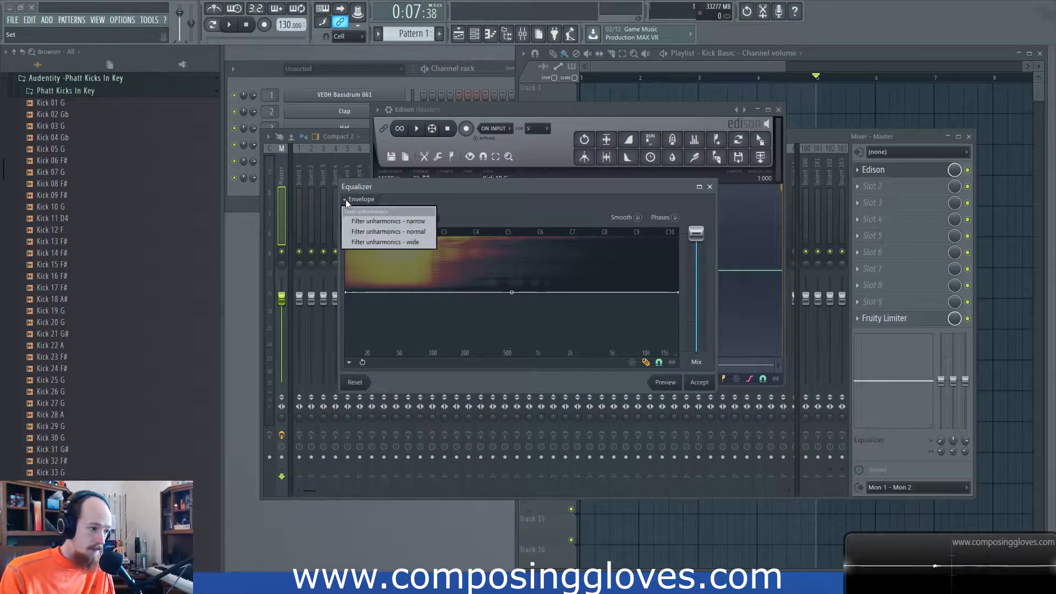
{"action": "left_click", "coordinate": [388, 231]}
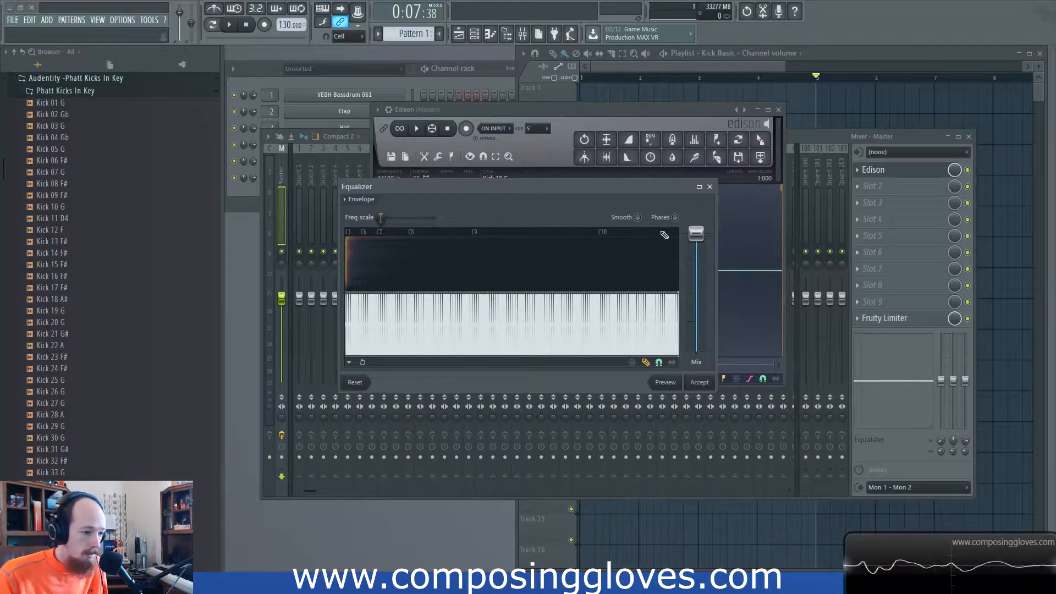
{"action": "left_click_drag", "start_coordinate": [382, 218], "coordinate": [433, 218]}
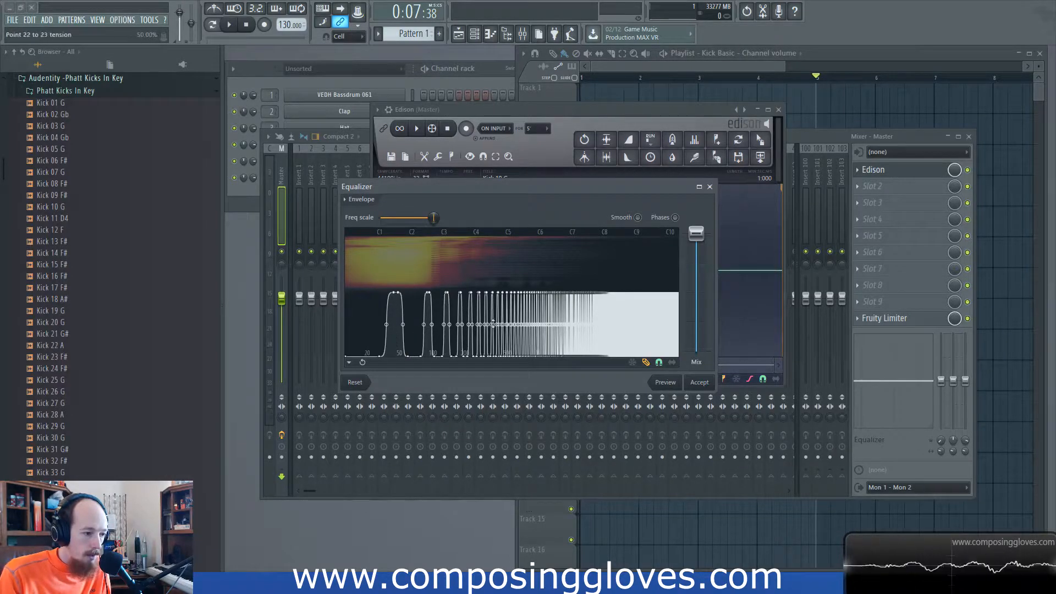
{"action": "left_click", "coordinate": [350, 200]}
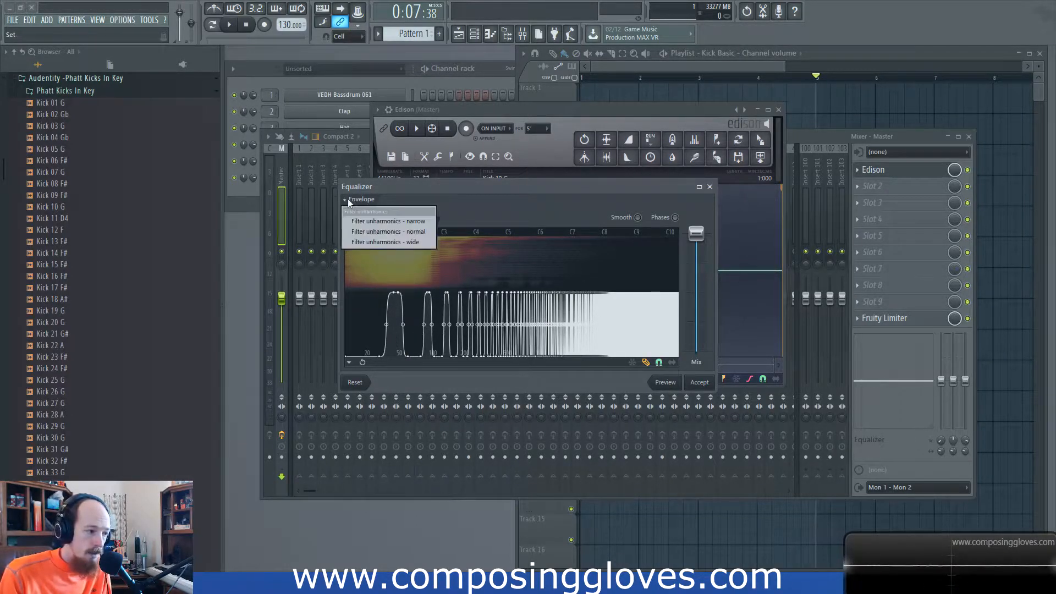
{"action": "left_click", "coordinate": [349, 203]}
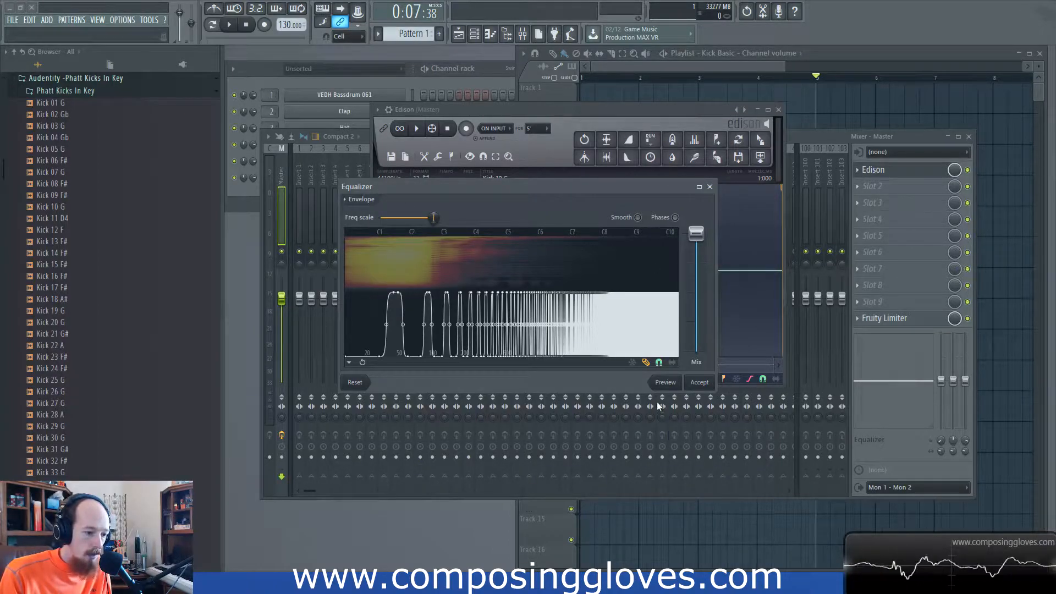
{"action": "left_click", "coordinate": [665, 383]}
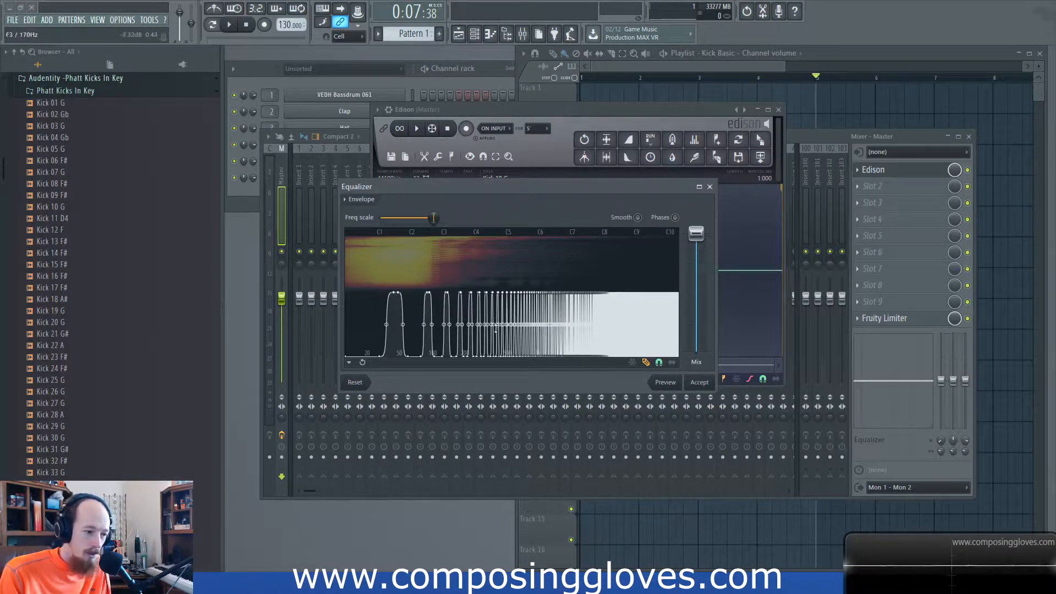
Preview the normal unharmonics filter with Smooth enabled, preview it again with Phases also enabled, and disable Phases
{"action": "left_click", "coordinate": [637, 217]}
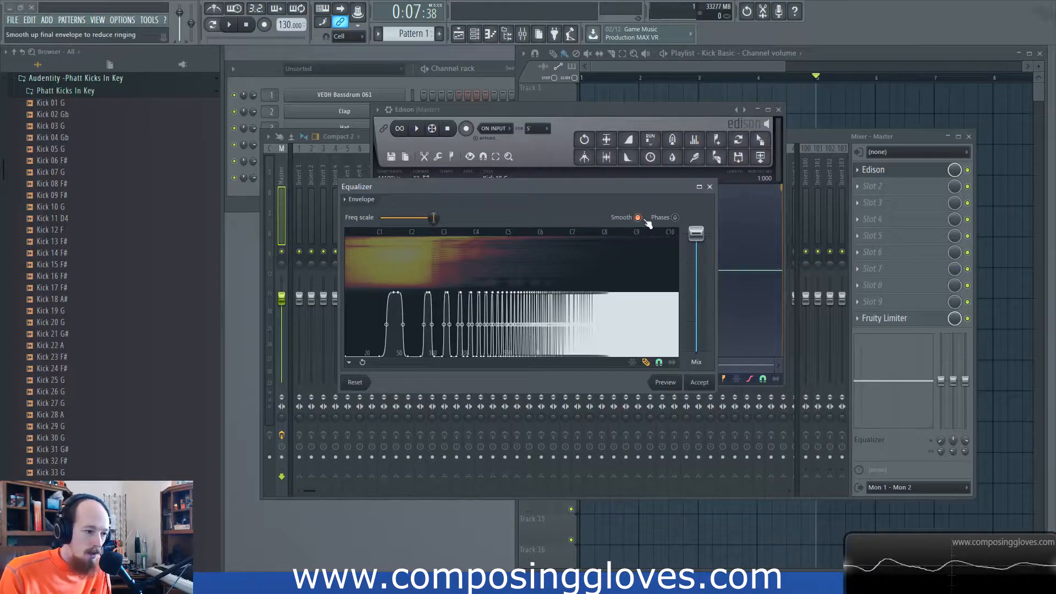
{"action": "left_click", "coordinate": [663, 384]}
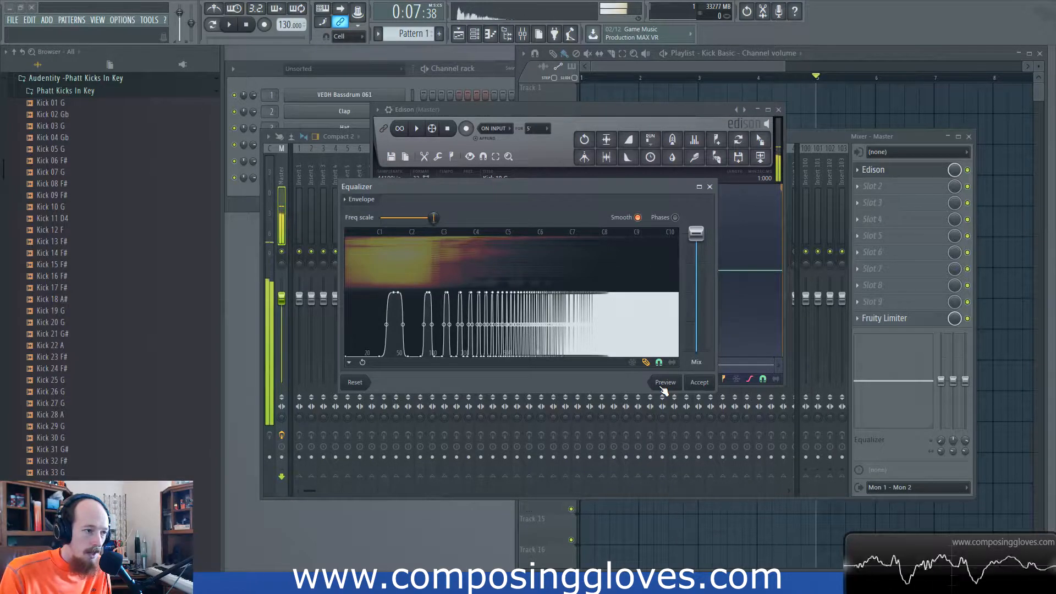
{"action": "left_click", "coordinate": [676, 217]}
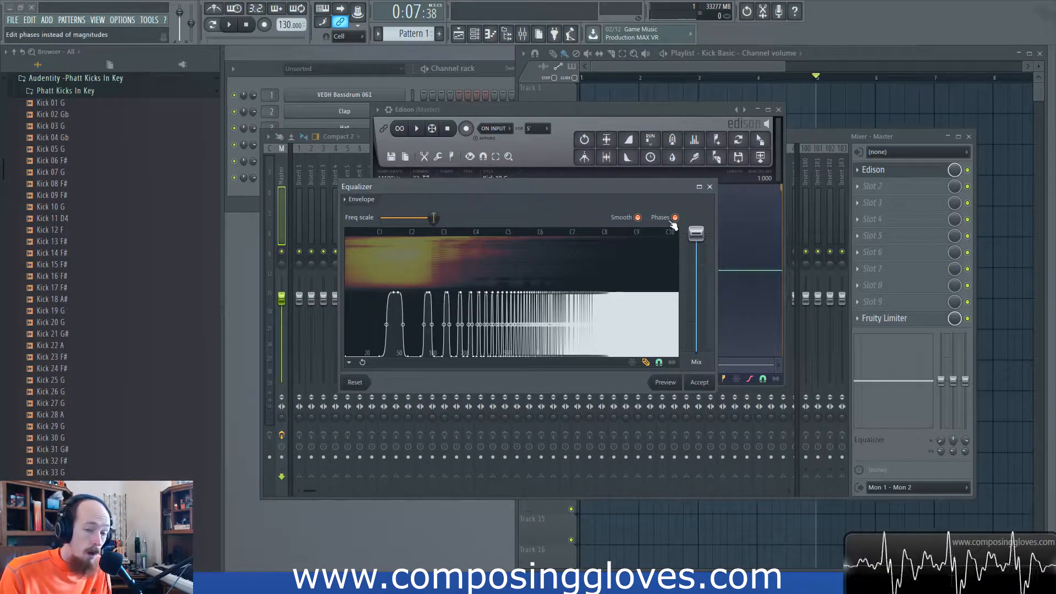
{"action": "left_click", "coordinate": [667, 384]}
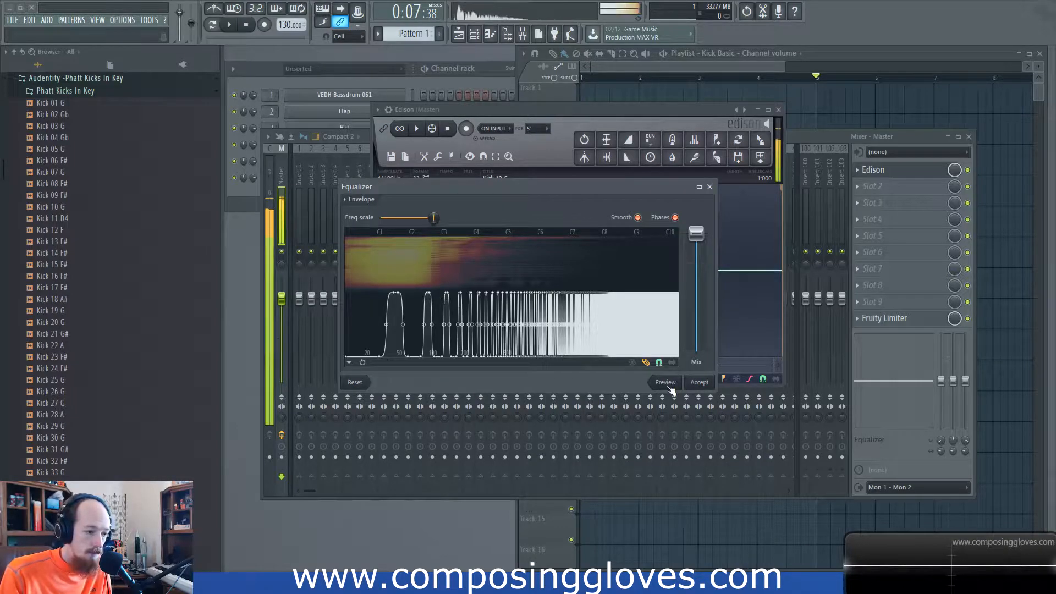
{"action": "left_click", "coordinate": [679, 219]}
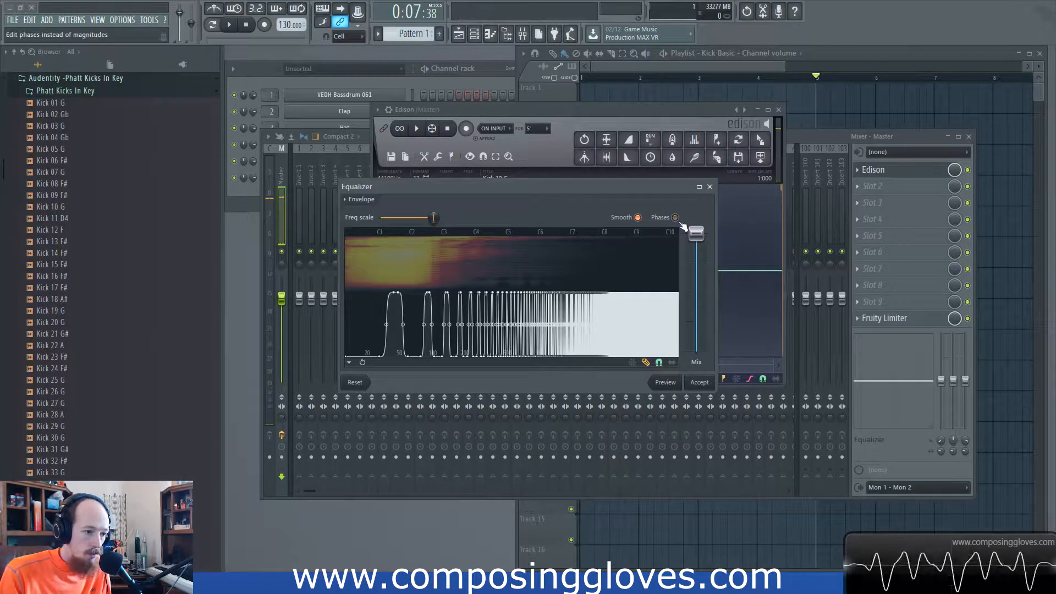
Load the Filter unharmonics - wide envelope with Freq scale at maximum and preview it
{"action": "left_click", "coordinate": [348, 199]}
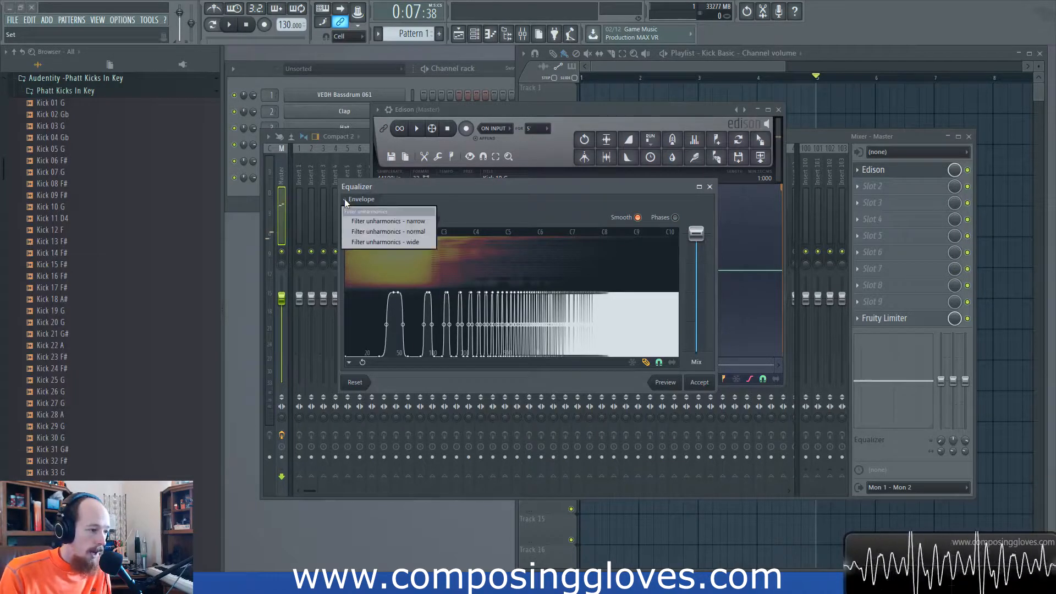
{"action": "left_click", "coordinate": [394, 242]}
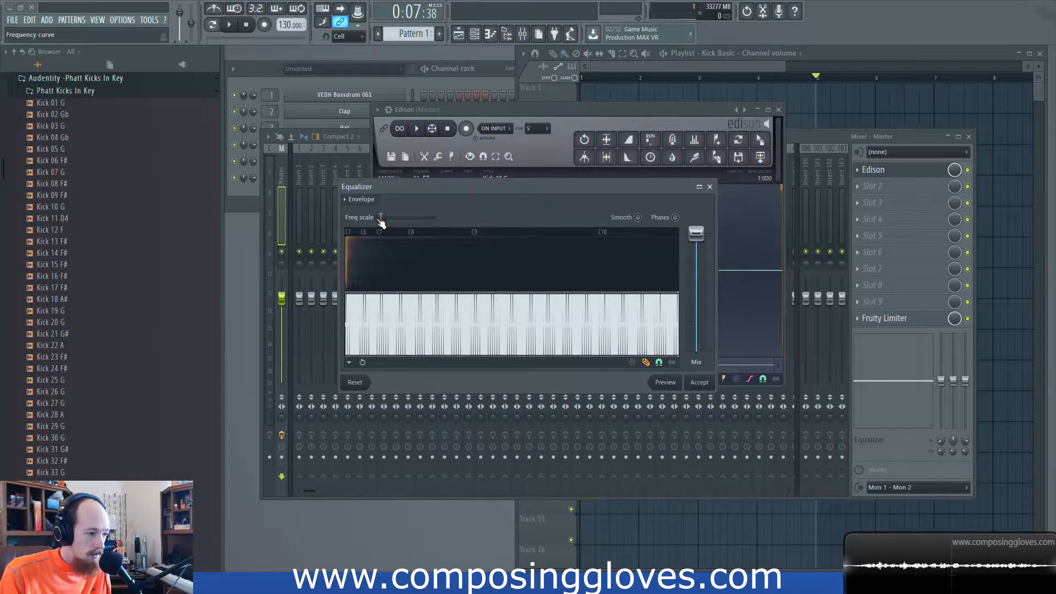
{"action": "left_click_drag", "start_coordinate": [380, 219], "coordinate": [435, 218]}
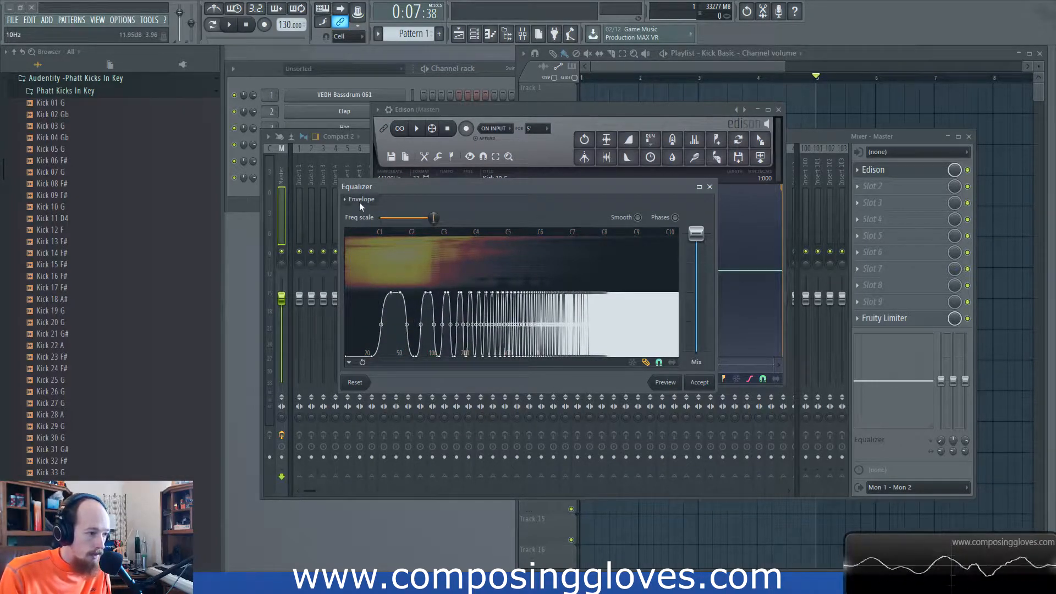
{"action": "left_click", "coordinate": [665, 383]}
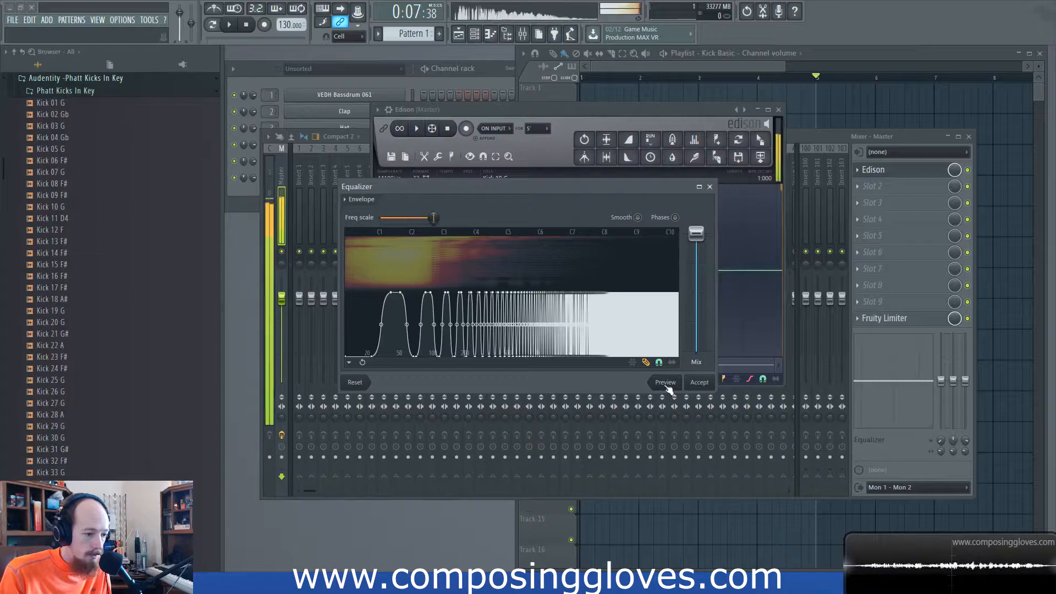
Enable Smooth and Phases for the wide unharmonics filter and preview the sample
{"action": "left_click", "coordinate": [638, 218]}
{"action": "left_click", "coordinate": [675, 217]}
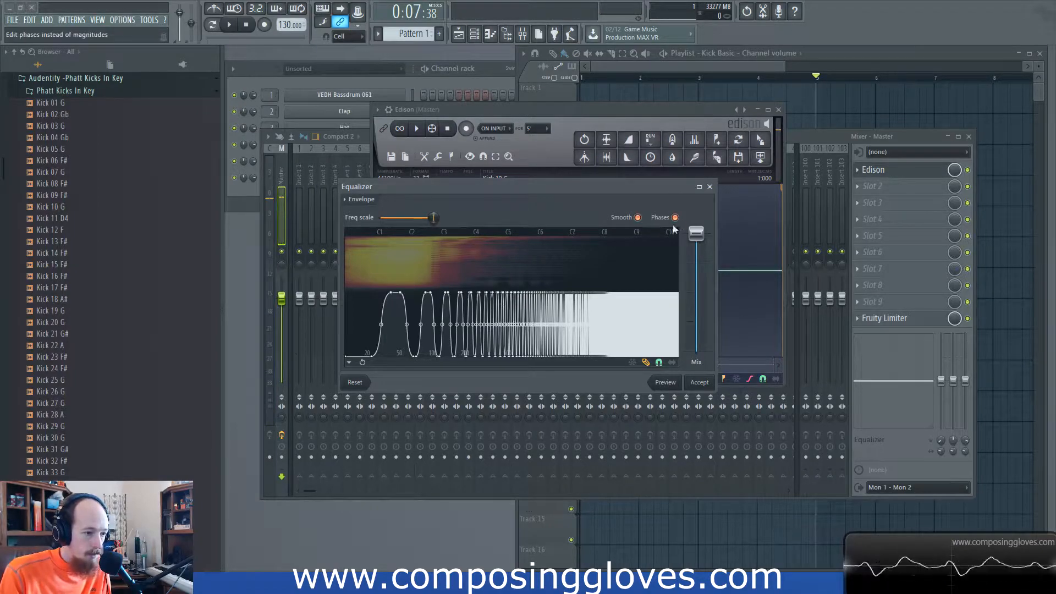
{"action": "left_click", "coordinate": [665, 382]}
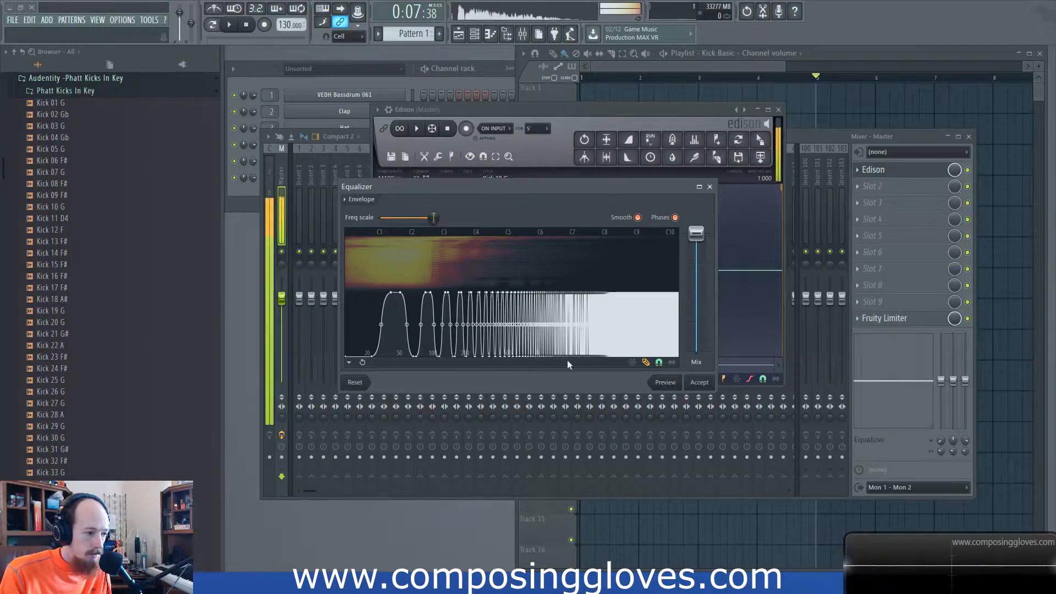
Load the Filter unharmonics - narrow envelope with Freq scale at maximum, and preview it with Phases enabled and disabled
{"action": "left_click", "coordinate": [349, 199]}
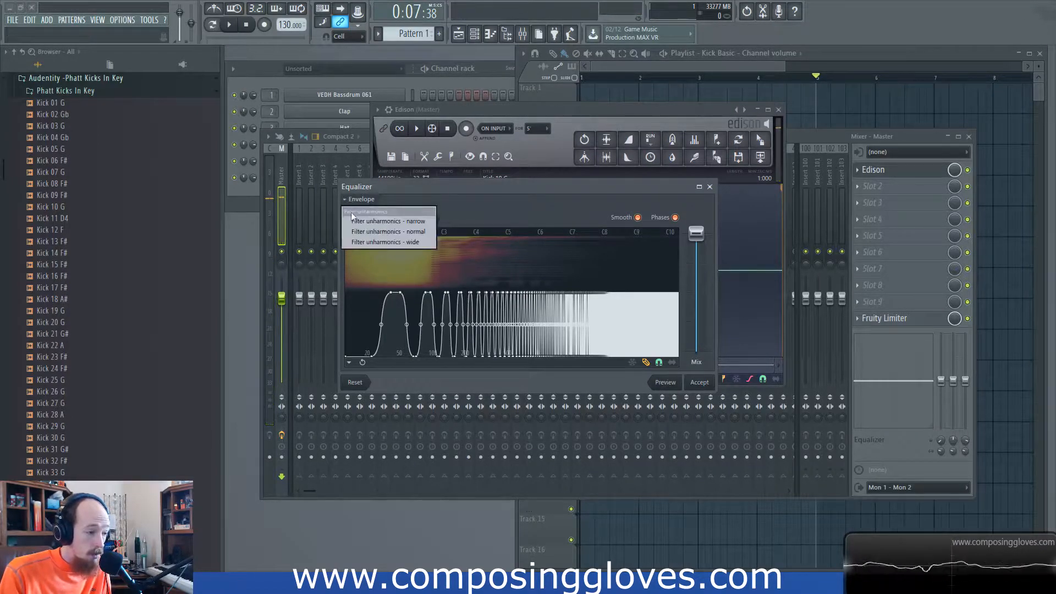
{"action": "left_click", "coordinate": [381, 221]}
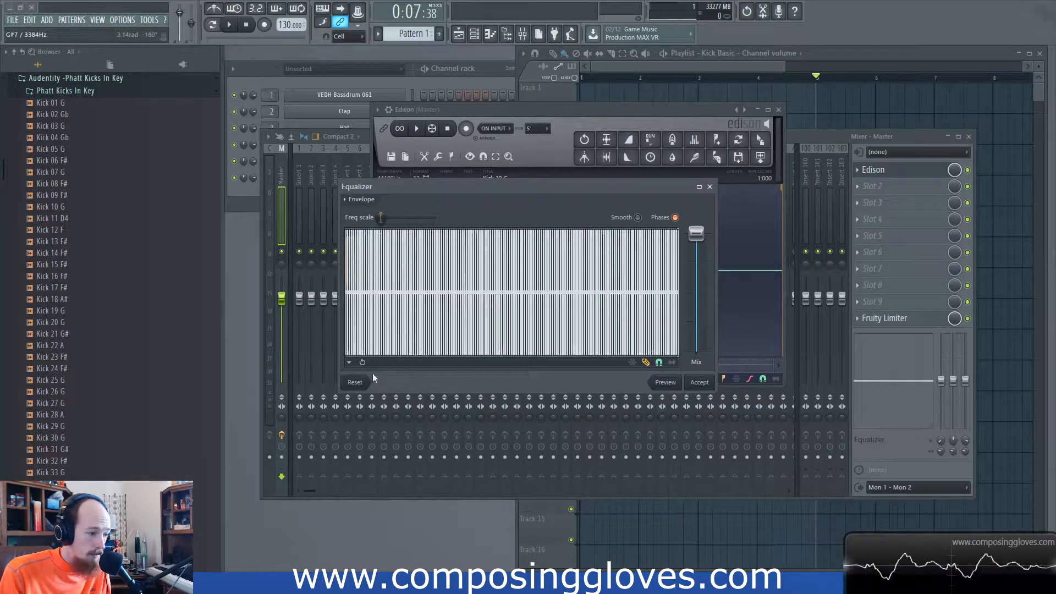
{"action": "left_click_drag", "start_coordinate": [381, 217], "coordinate": [433, 218]}
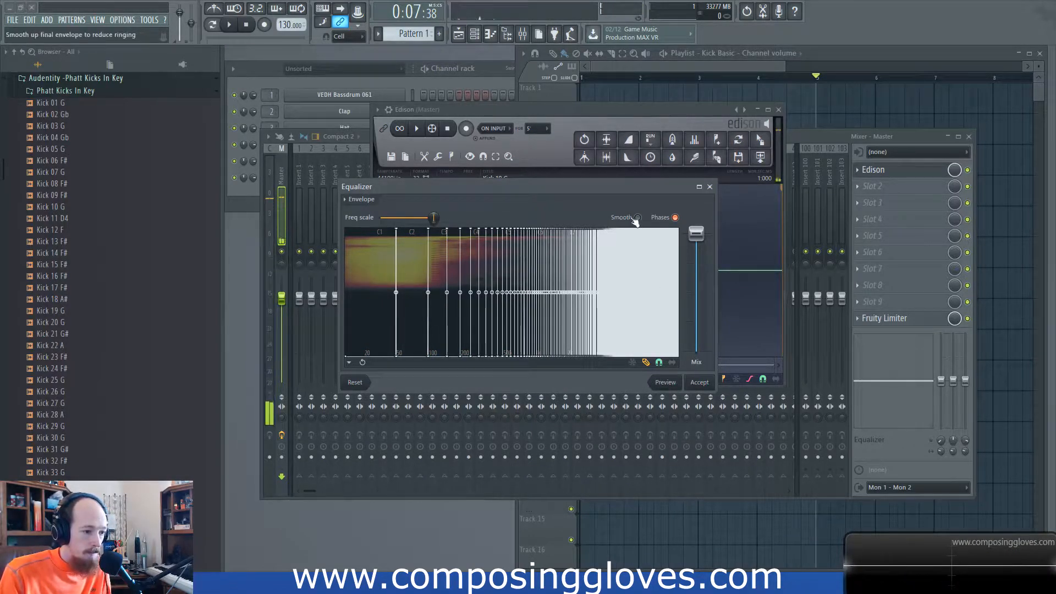
{"action": "left_click", "coordinate": [672, 386]}
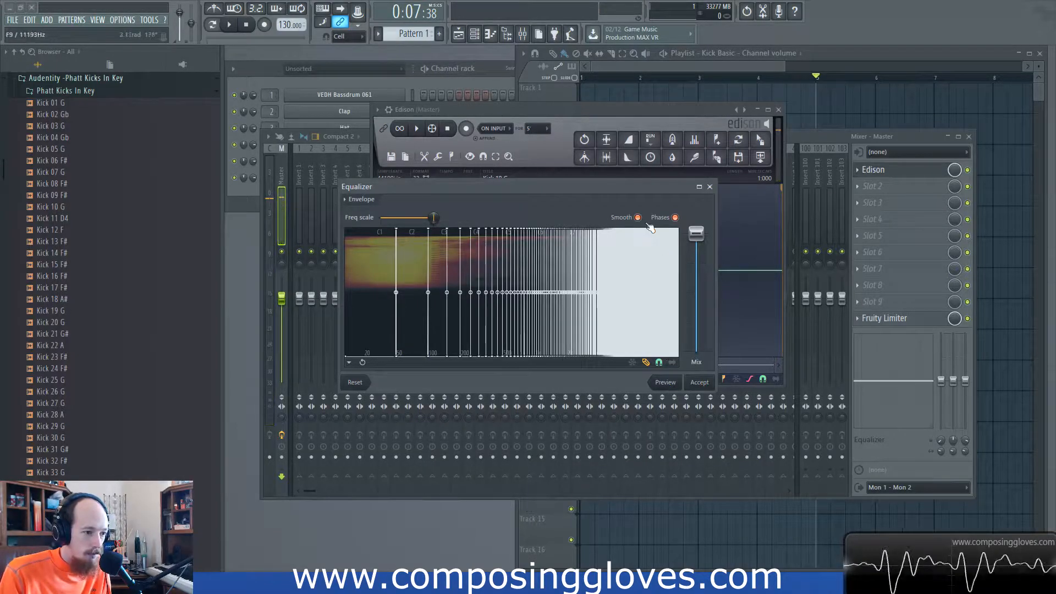
{"action": "left_click", "coordinate": [675, 218]}
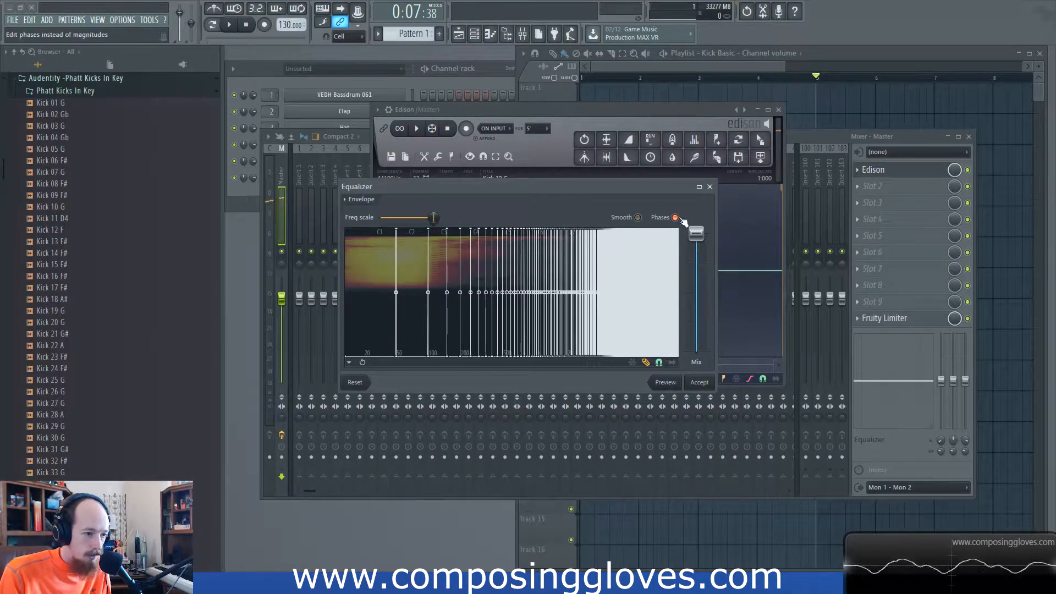
{"action": "left_click", "coordinate": [677, 385]}
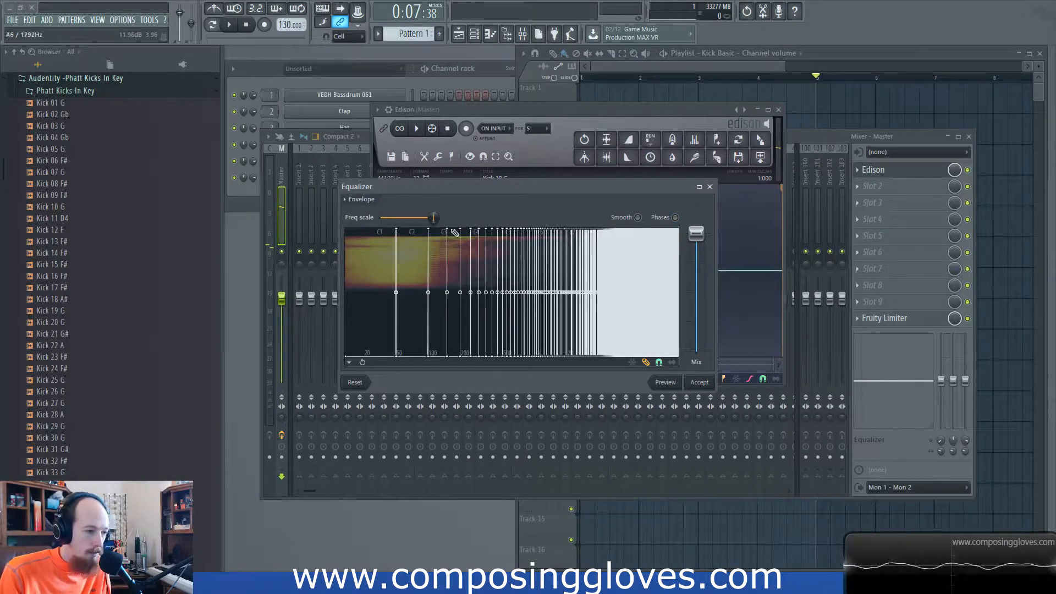
Reload the Filter unharmonics - wide envelope with Freq scale at maximum, and preview it without and with Smooth and Phases
{"action": "left_click", "coordinate": [349, 200]}
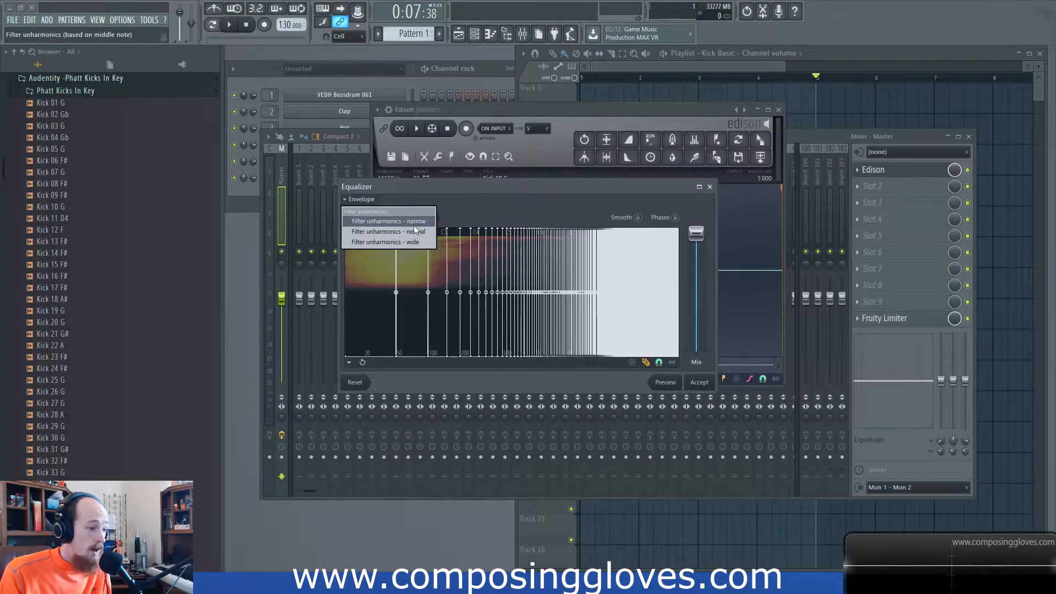
{"action": "left_click", "coordinate": [416, 242]}
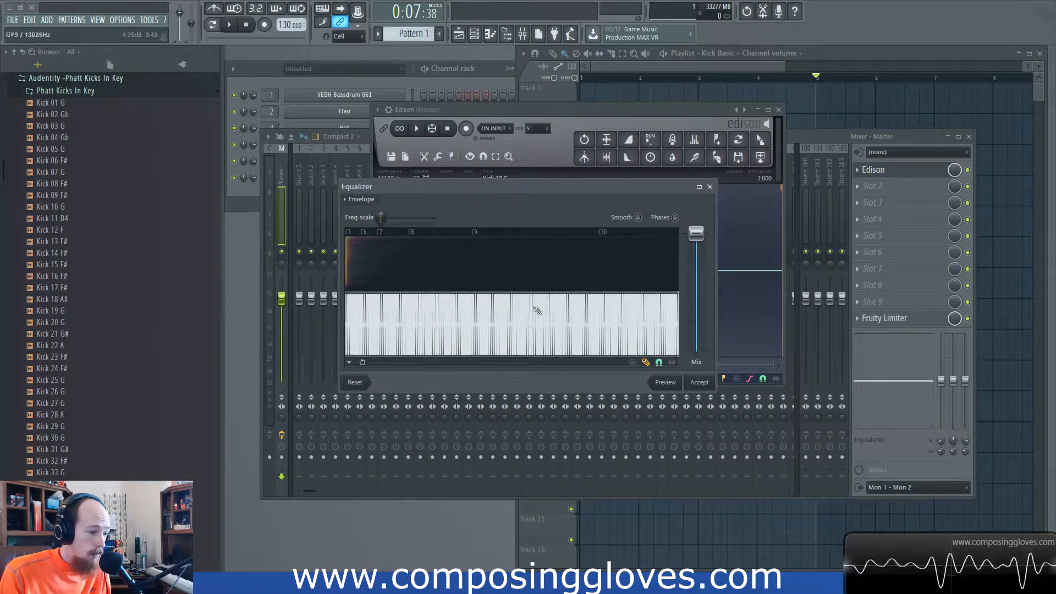
{"action": "left_click_drag", "start_coordinate": [381, 218], "coordinate": [434, 218]}
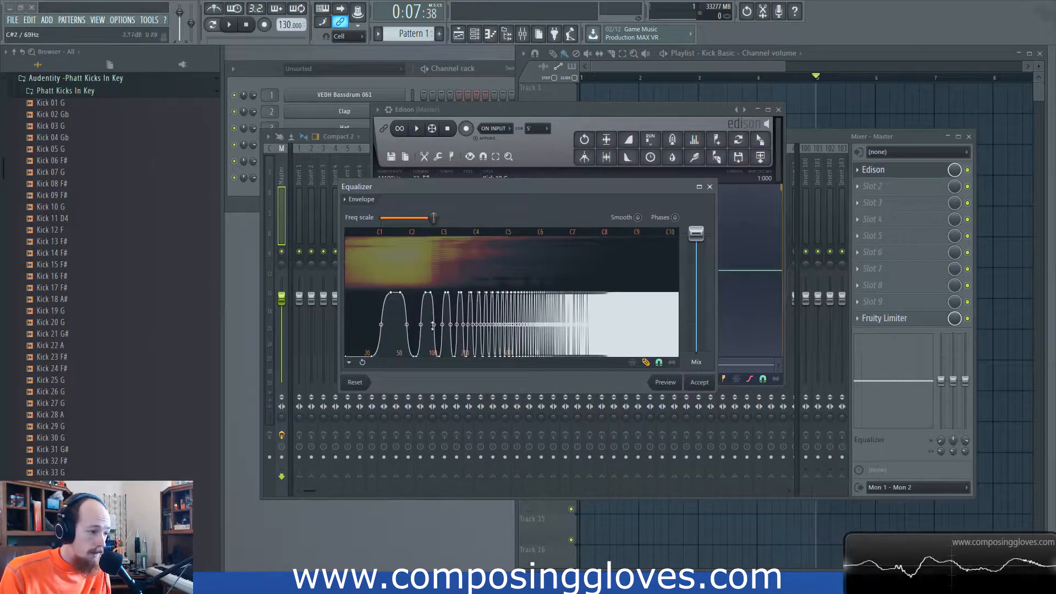
{"action": "left_click", "coordinate": [668, 382]}
{"action": "left_click", "coordinate": [636, 218]}
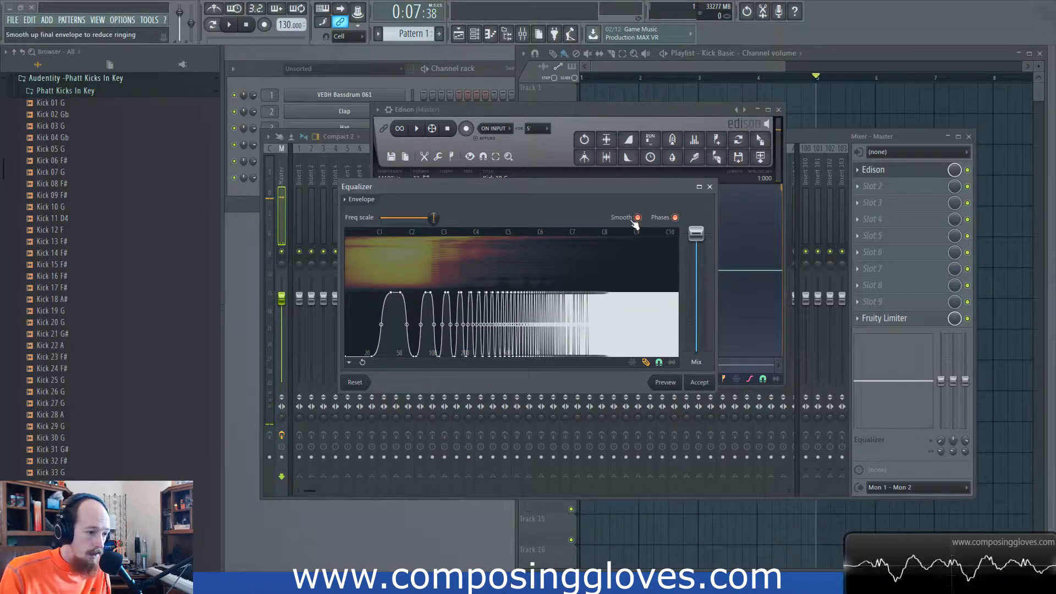
{"action": "left_click", "coordinate": [665, 382]}
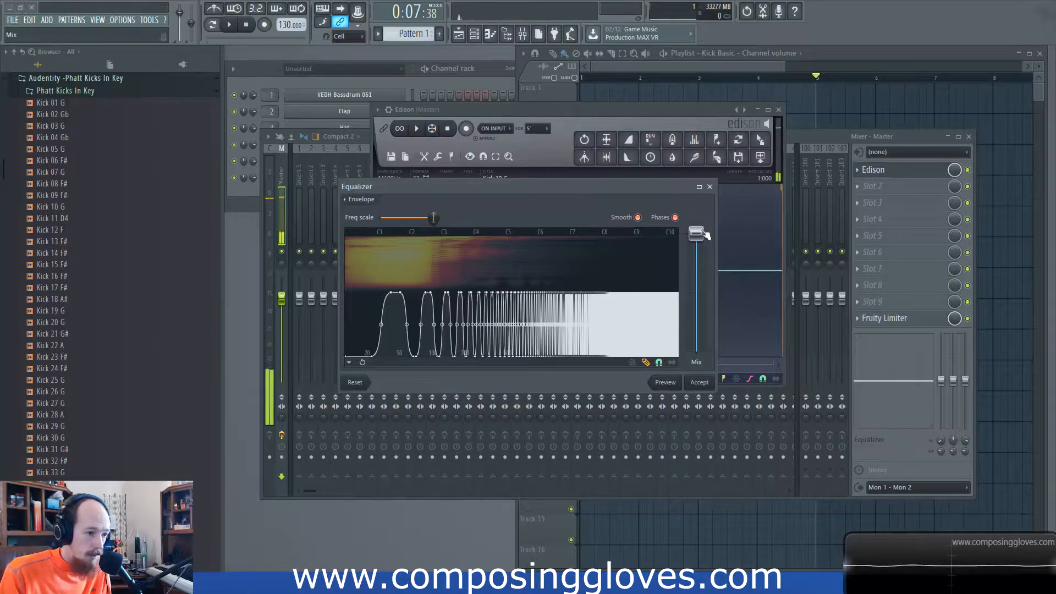
Preview the equalizer with Mix at minimum and again at maximum, and apply it to the kick
{"action": "left_click_drag", "start_coordinate": [709, 290], "coordinate": [708, 407]}
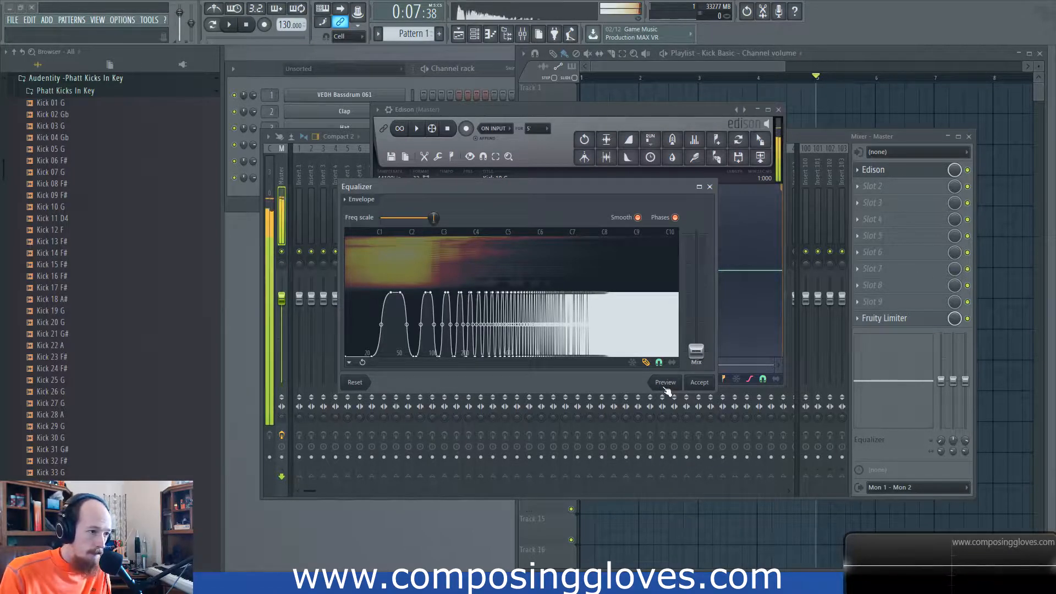
{"action": "left_click_drag", "start_coordinate": [696, 350], "coordinate": [696, 233]}
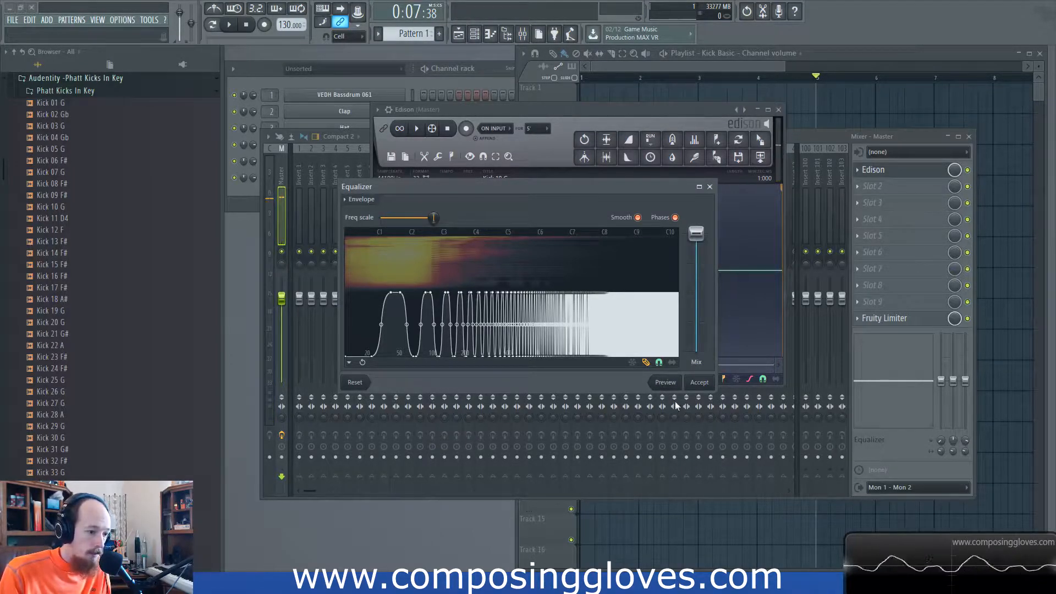
{"action": "left_click", "coordinate": [667, 385]}
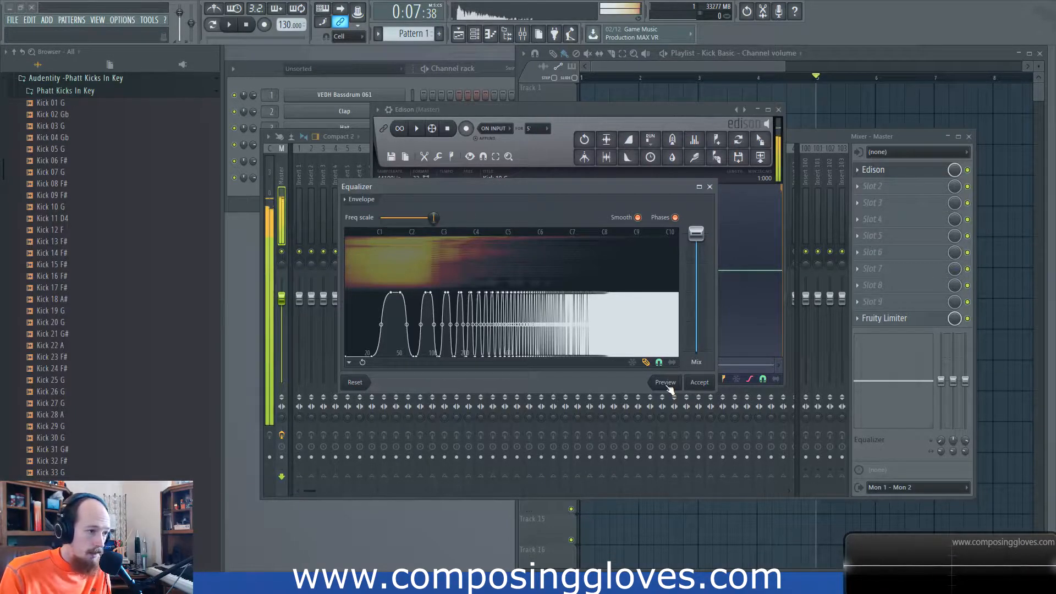
{"action": "left_click", "coordinate": [698, 384]}
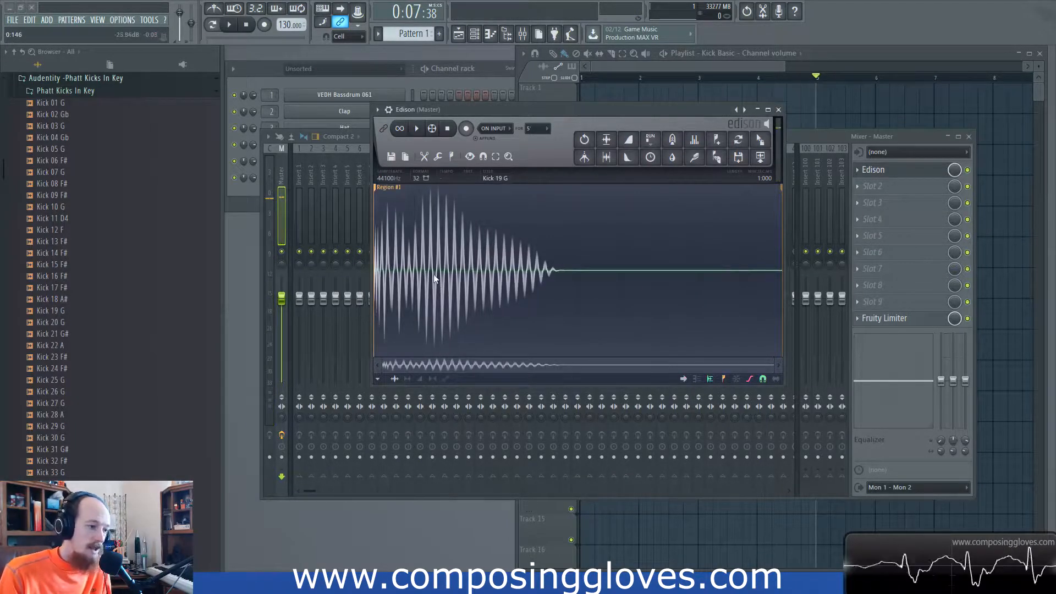
Load Breakbeat Paradise Sample - Mo Drum n Bass Breaks 04 from Break Beats, bb_mo_dnb_breaks into Edison and play its beginning
{"action": "left_click", "coordinate": [438, 156]}
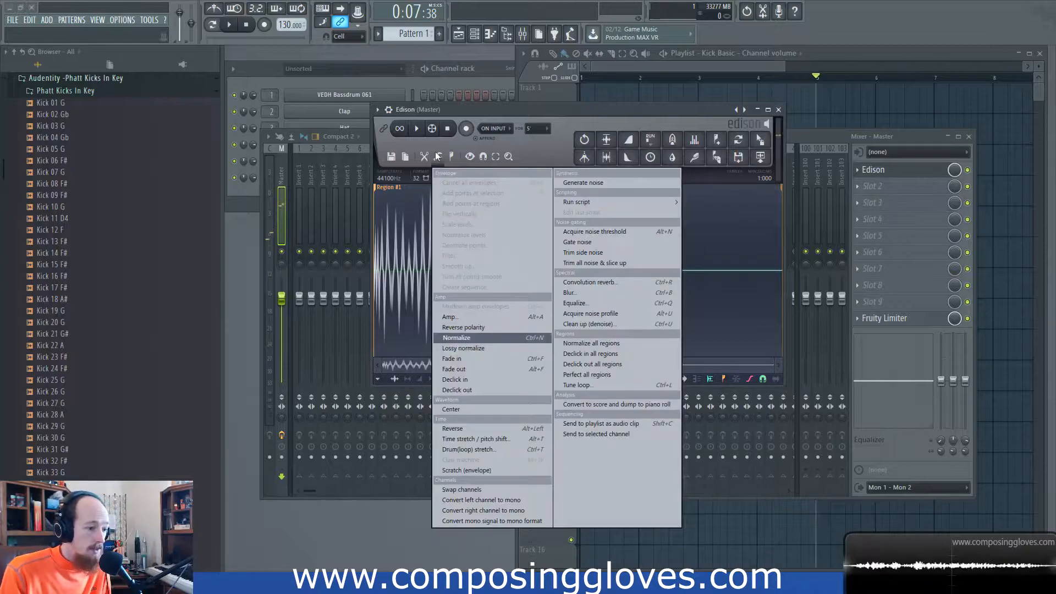
{"action": "left_click", "coordinate": [342, 171]}
{"action": "scroll", "coordinate": [66, 234], "scroll_direction": "up", "scroll_amount": 4}
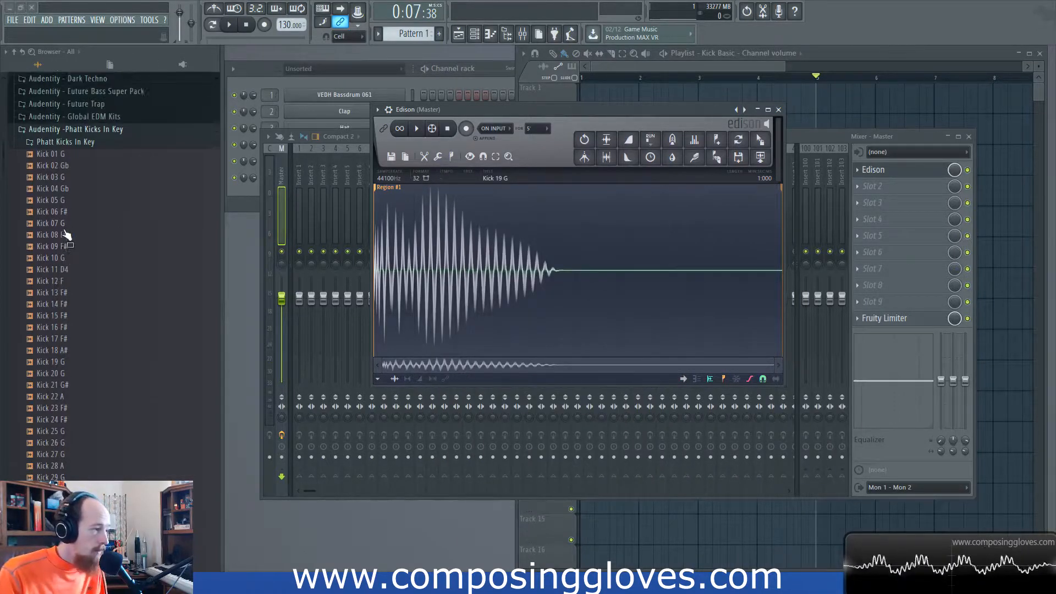
{"action": "left_click", "coordinate": [81, 218]}
{"action": "scroll", "coordinate": [126, 293], "scroll_direction": "down", "scroll_amount": 6}
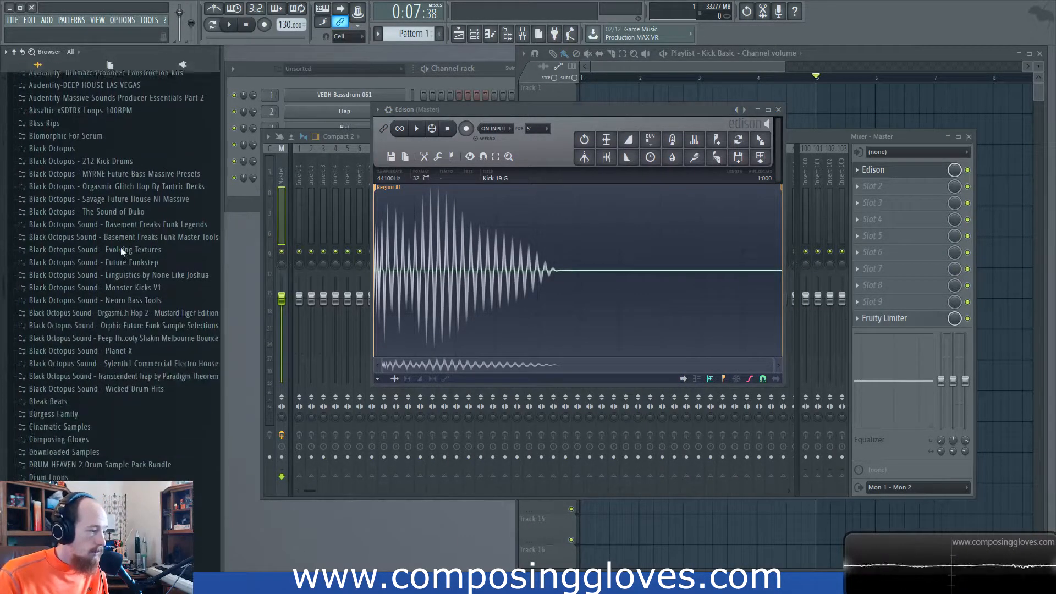
{"action": "left_click", "coordinate": [151, 364]}
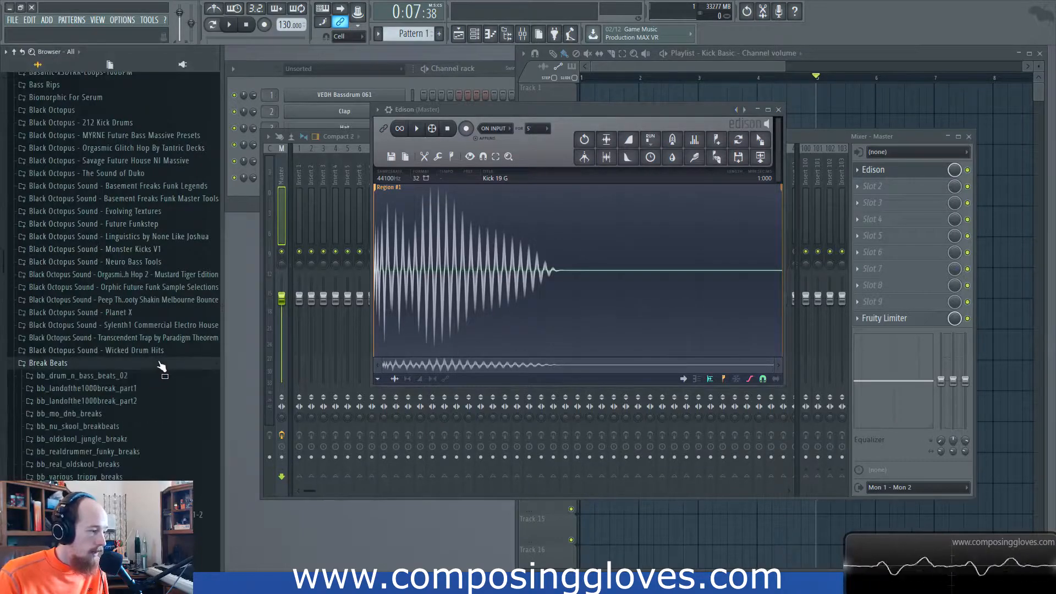
{"action": "left_click", "coordinate": [149, 413]}
{"action": "left_click_drag", "start_coordinate": [145, 470], "coordinate": [542, 341]}
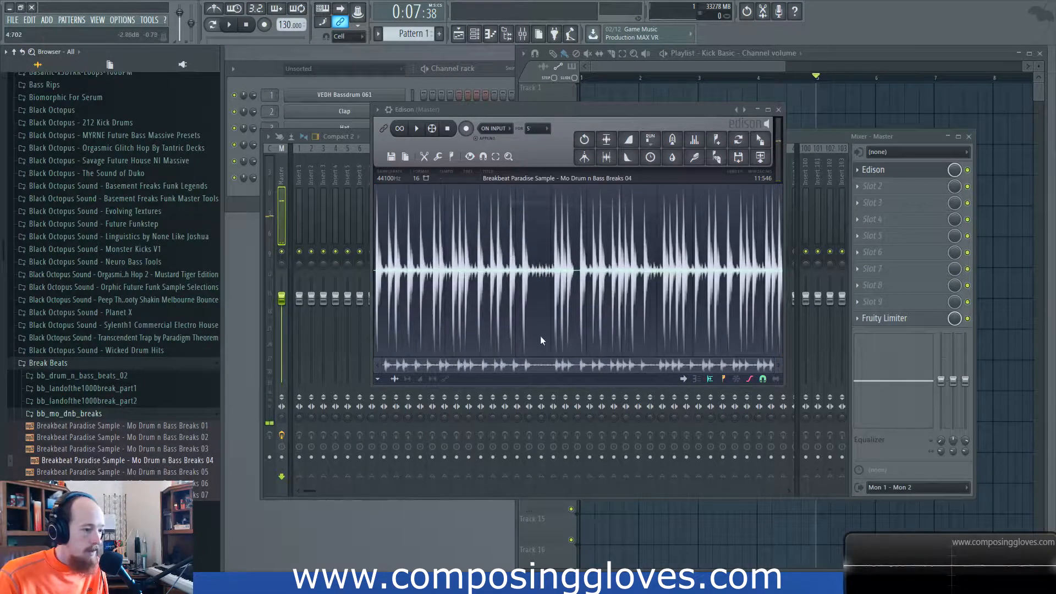
{"action": "left_click", "coordinate": [418, 129]}
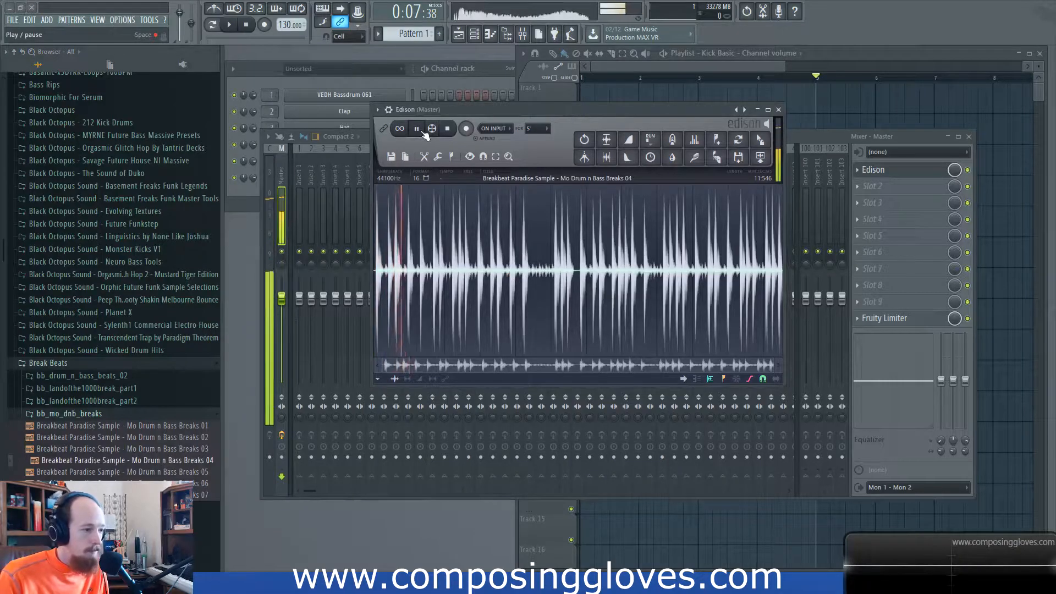
{"action": "left_click", "coordinate": [421, 131]}
{"action": "left_click", "coordinate": [438, 157]}
{"action": "left_click", "coordinate": [451, 157]}
{"action": "left_click", "coordinate": [428, 156]}
{"action": "left_click", "coordinate": [438, 157]}
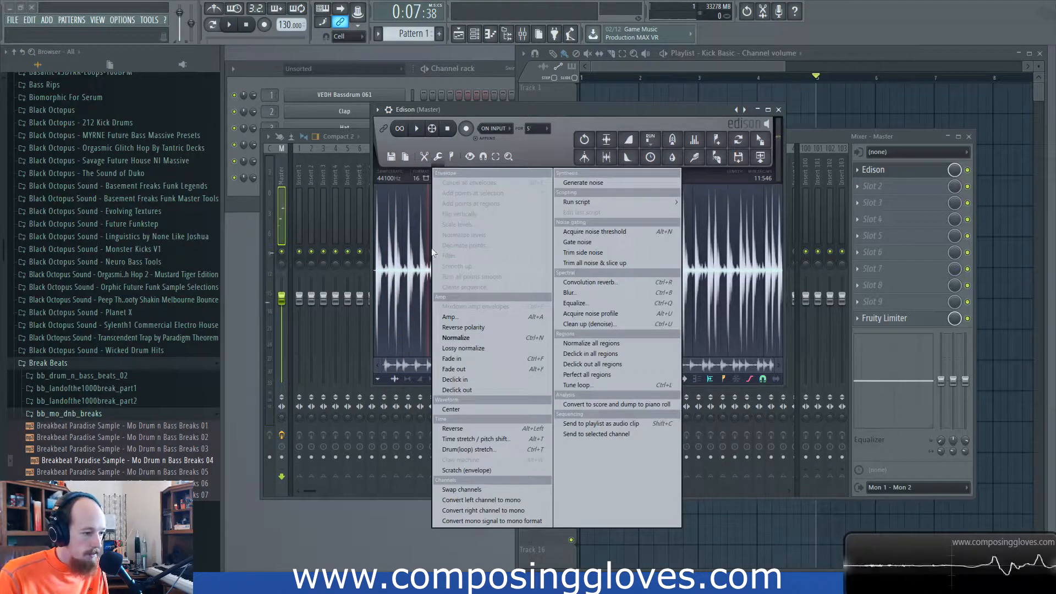
{"action": "left_click", "coordinate": [509, 157]}
{"action": "left_click", "coordinate": [575, 110]}
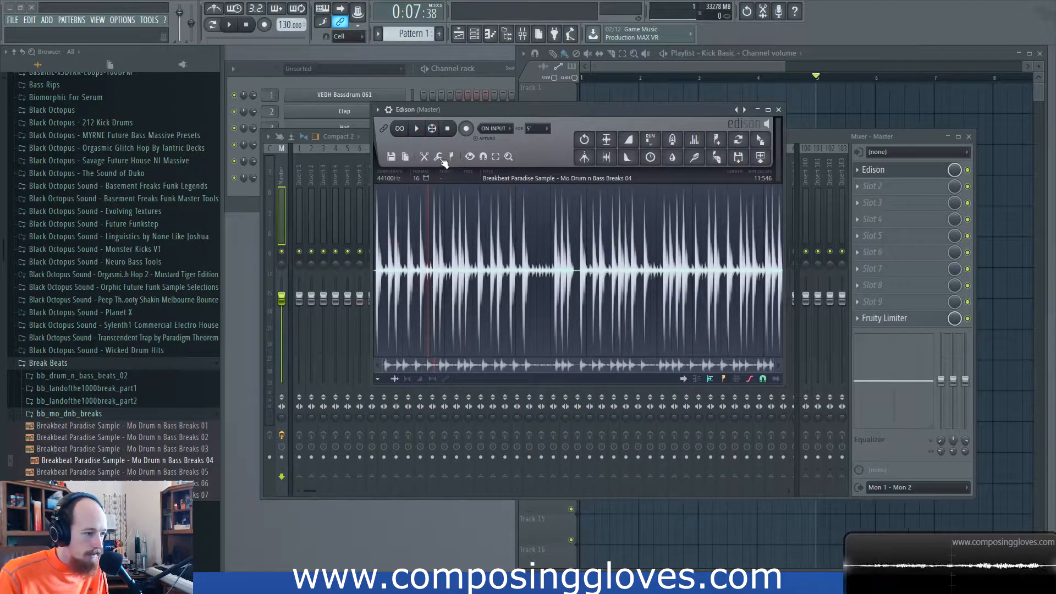
{"action": "left_click", "coordinate": [439, 158]}
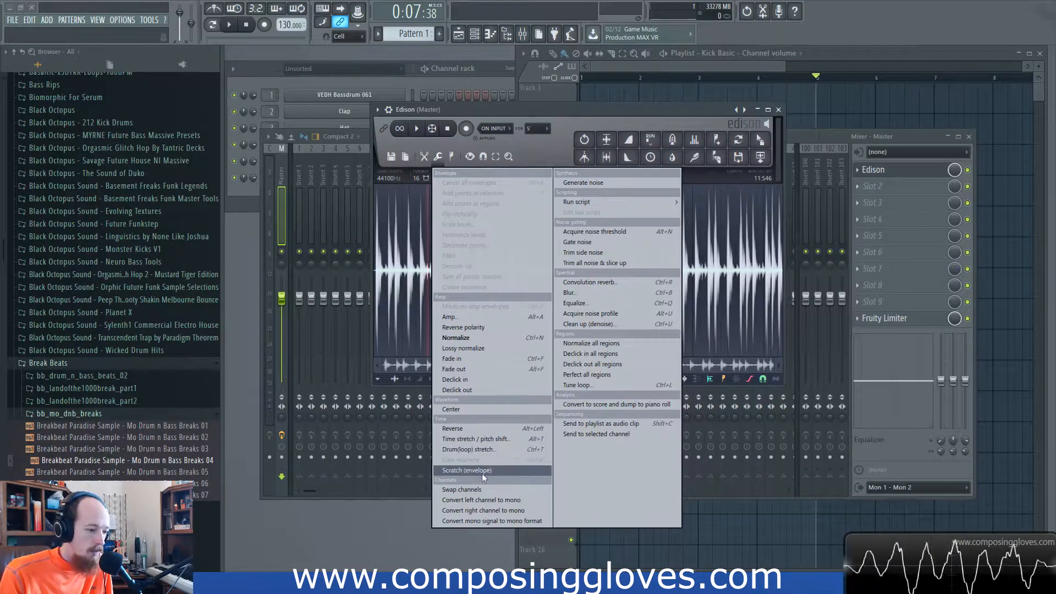
{"action": "left_click", "coordinate": [687, 221]}
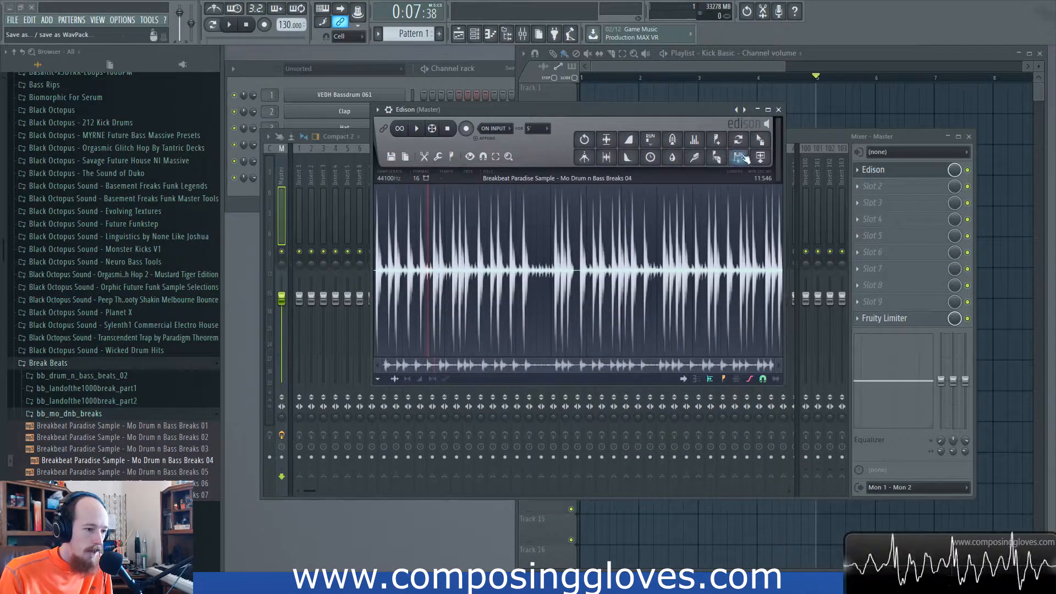
Slice the drum loop with medium auto-slicing and play individual slices
{"action": "left_click", "coordinate": [716, 157]}
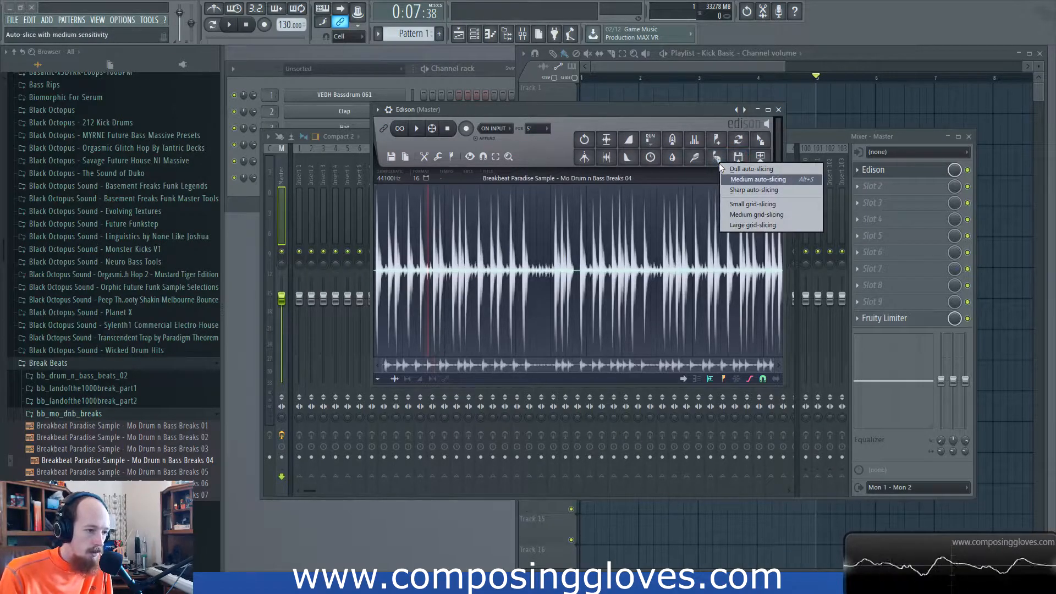
{"action": "left_click", "coordinate": [751, 179]}
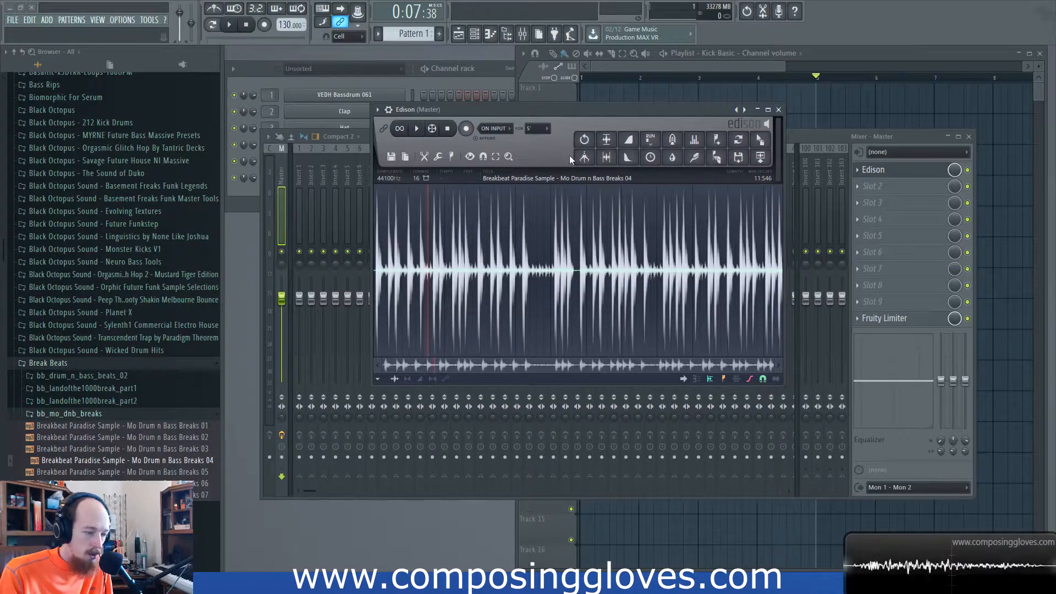
{"action": "left_click", "coordinate": [716, 156]}
{"action": "left_click", "coordinate": [744, 177]}
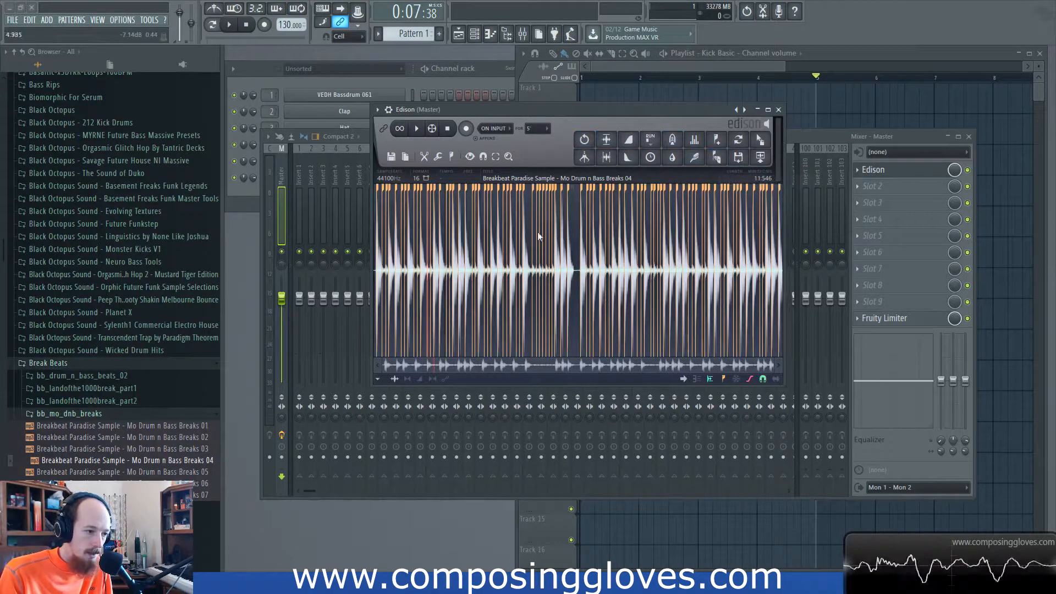
{"action": "key", "text": "space"}
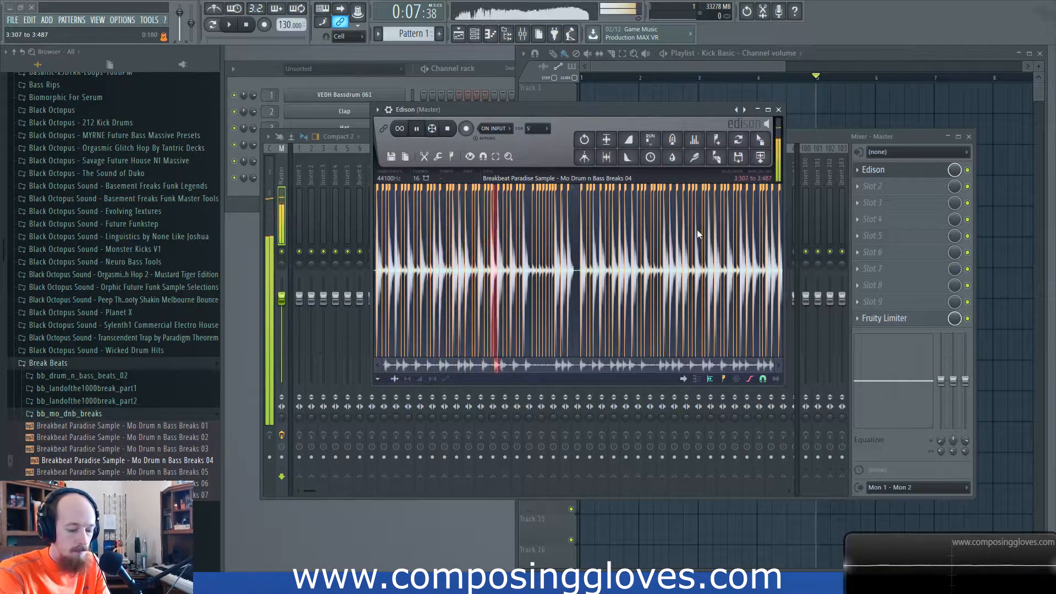
{"action": "key", "text": "space"}
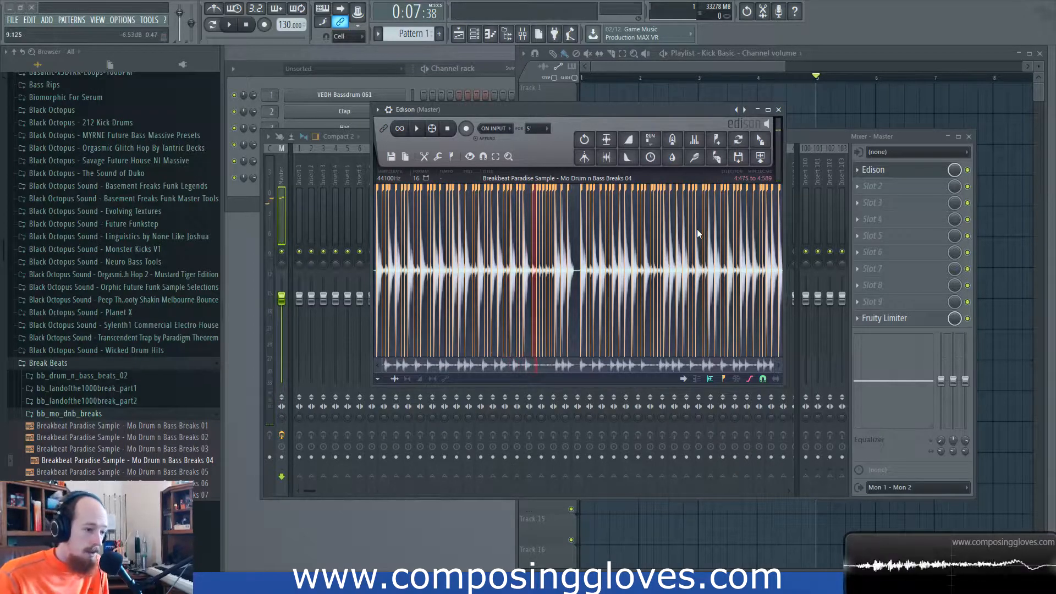
Undo the dull auto-slicing made on a single slice, select the entire drum loop and apply dull auto-slicing to it
{"action": "left_click", "coordinate": [439, 158]}
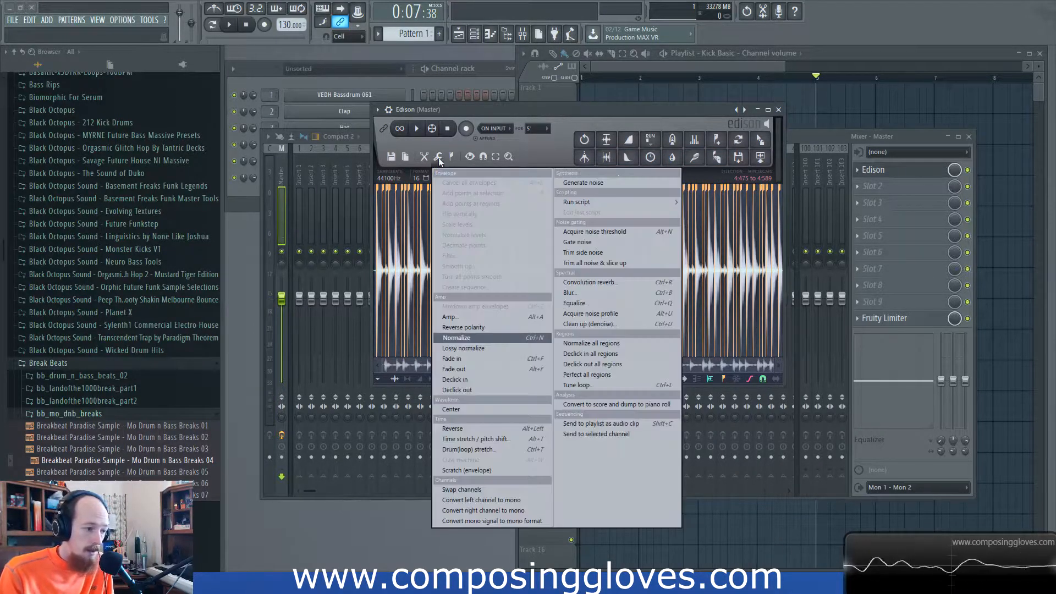
{"action": "left_click", "coordinate": [523, 378]}
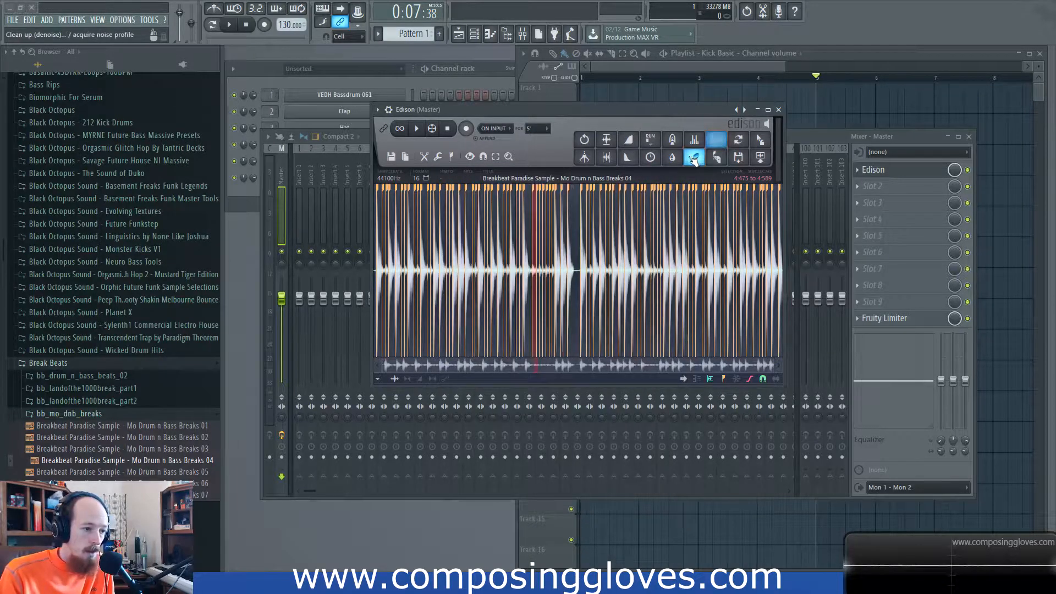
{"action": "left_click", "coordinate": [716, 159]}
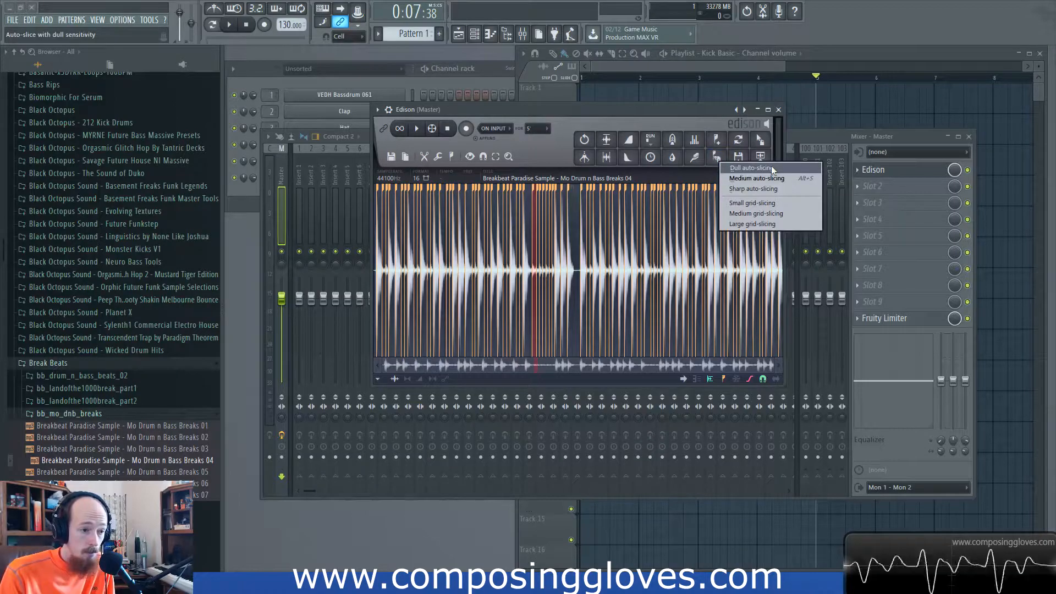
{"action": "left_click", "coordinate": [771, 167]}
{"action": "key", "text": "ctrl+z"}
{"action": "key", "text": "ctrl+a"}
{"action": "left_click", "coordinate": [716, 158]}
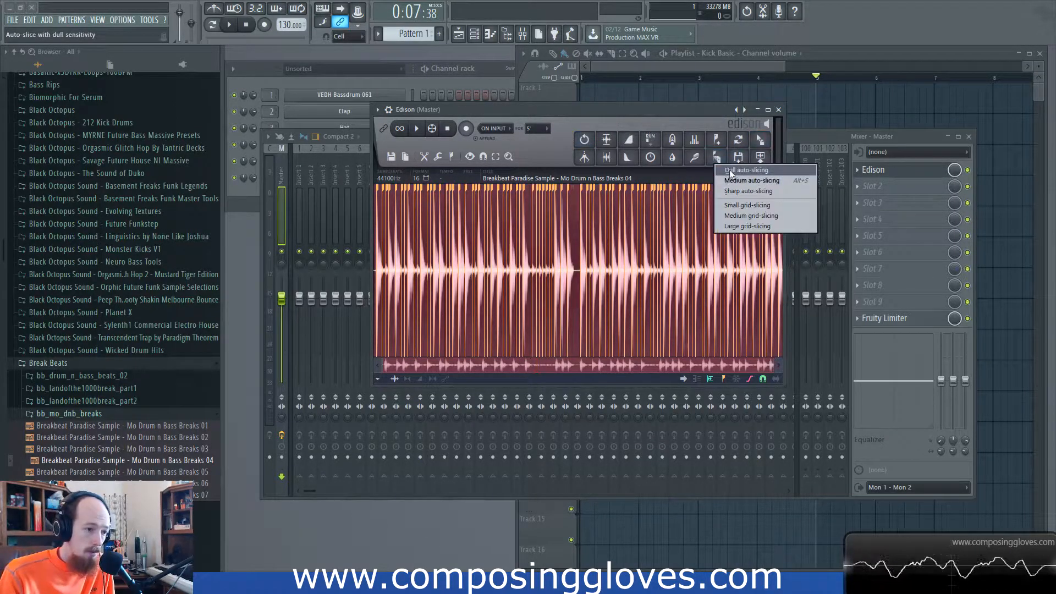
{"action": "left_click", "coordinate": [723, 169]}
Re-slice the entire drum loop with medium auto-slicing and again with sharp auto-slicing
{"action": "right_click", "coordinate": [717, 158]}
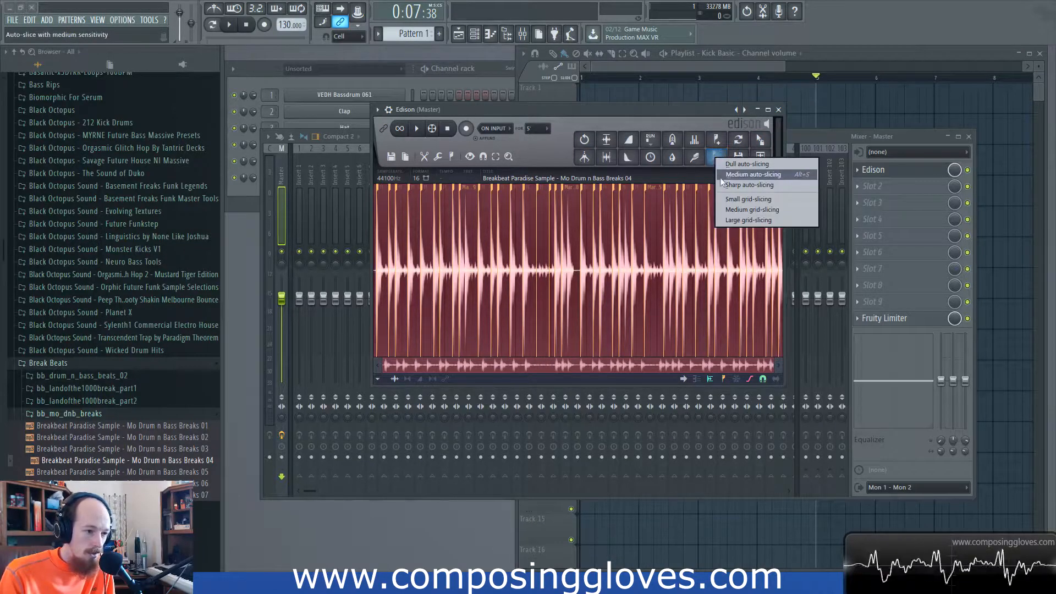
{"action": "left_click", "coordinate": [729, 173]}
{"action": "right_click", "coordinate": [715, 158]}
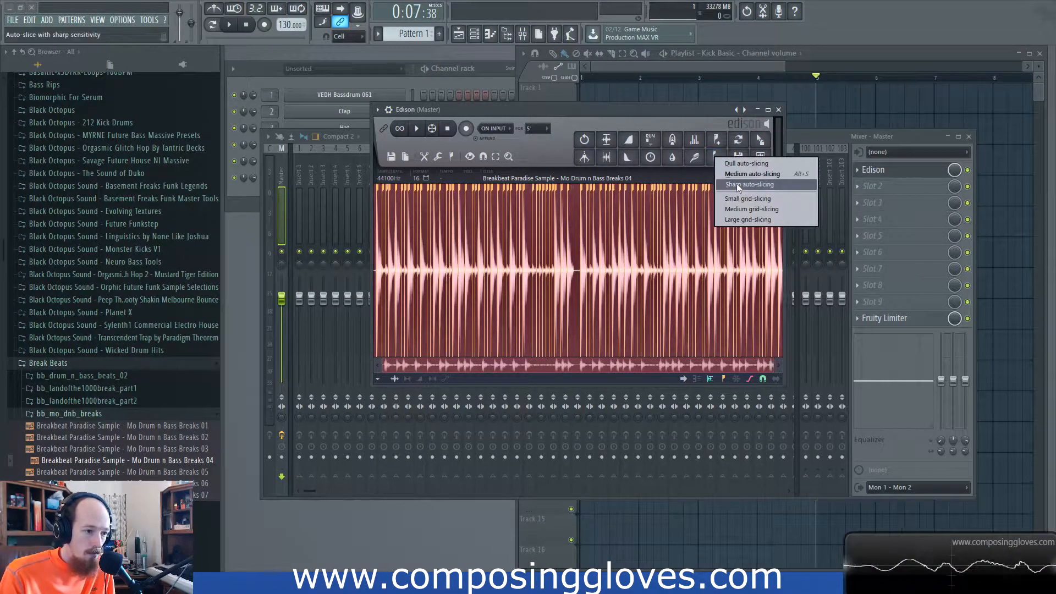
{"action": "left_click", "coordinate": [736, 184]}
{"action": "right_click", "coordinate": [720, 161]}
{"action": "left_click", "coordinate": [729, 188]}
{"action": "right_click", "coordinate": [717, 159]}
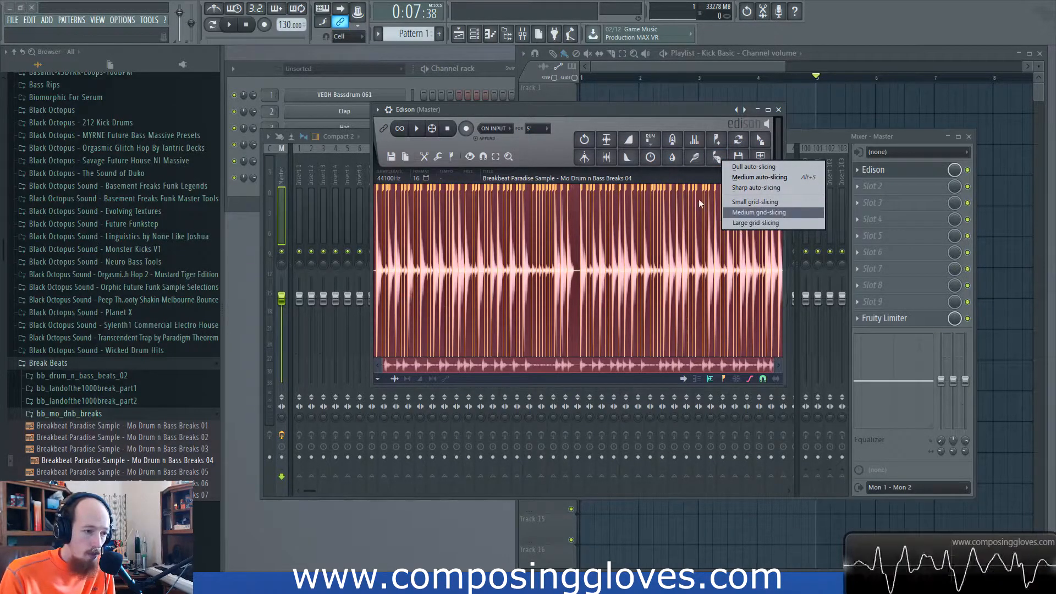
{"action": "left_click", "coordinate": [756, 223]}
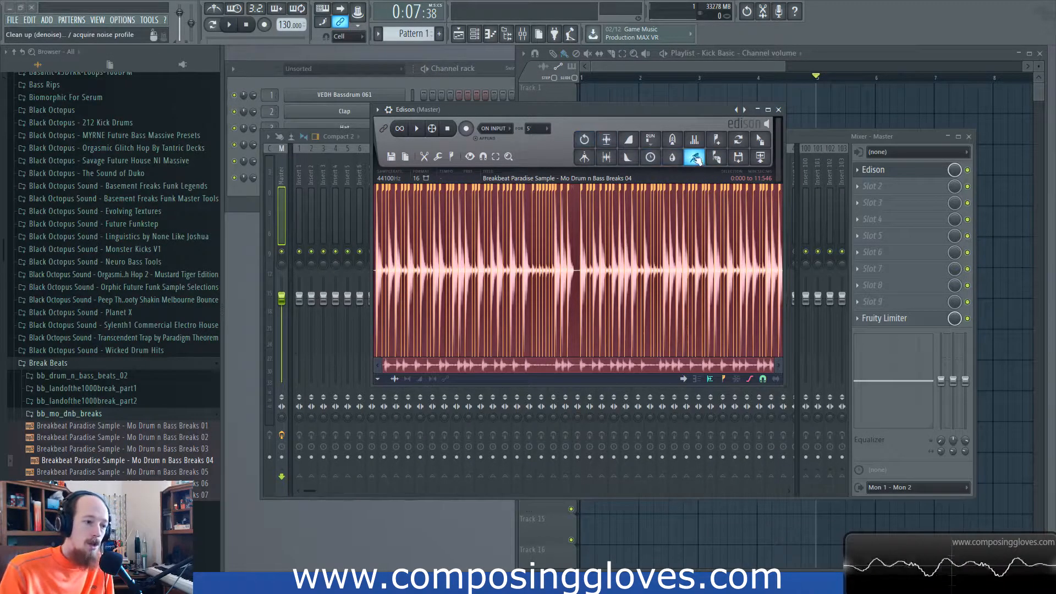
Autodetect the drum loop's tempo as a song with constant tempo, set it to 110 BPM with tempo-sync, and play the loop briefly
{"action": "left_click", "coordinate": [438, 155]}
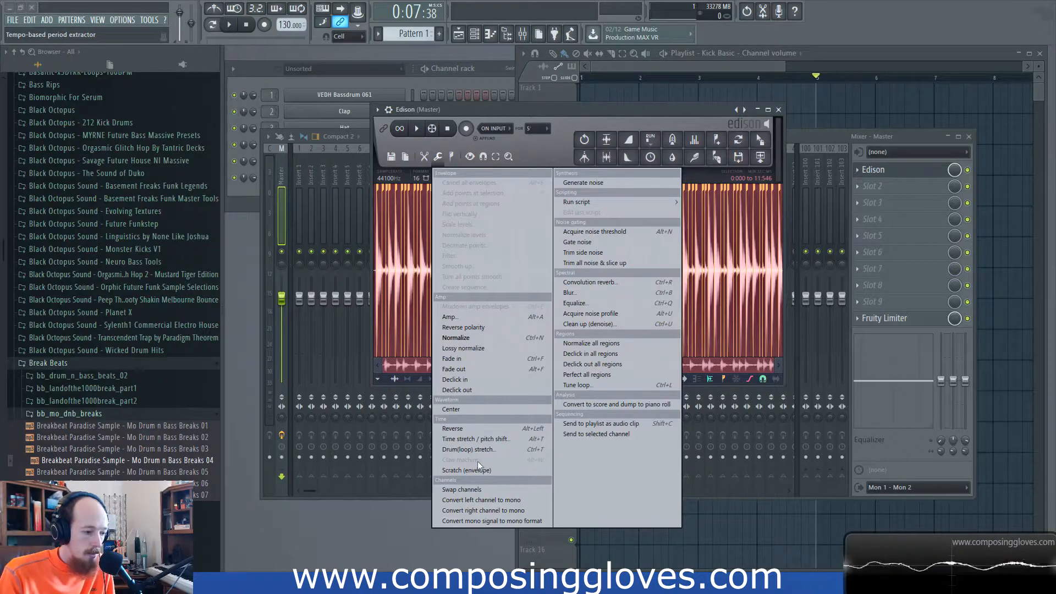
{"action": "left_click", "coordinate": [477, 76]}
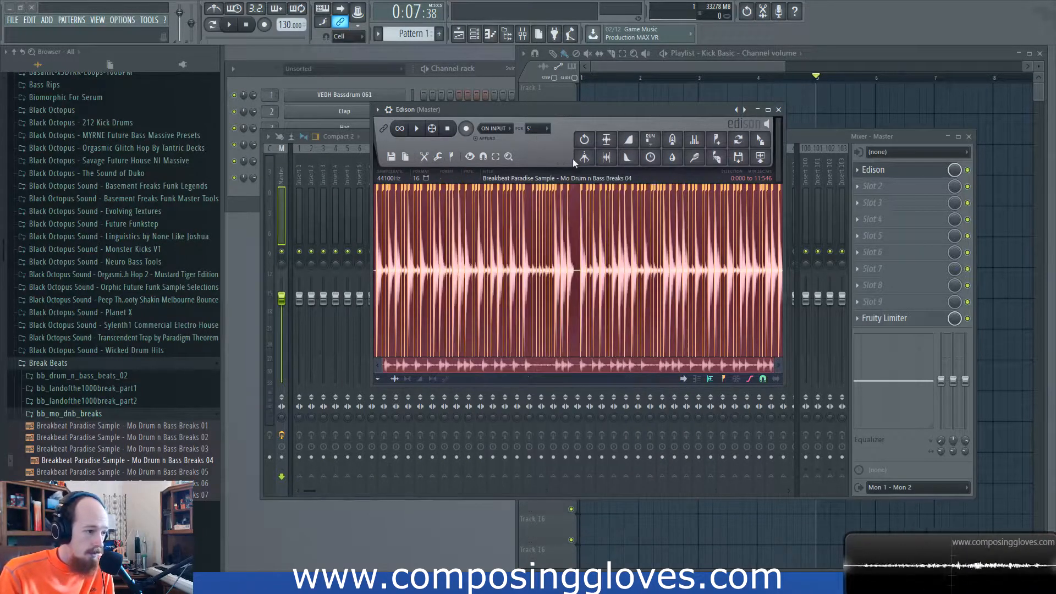
{"action": "left_click", "coordinate": [429, 182]}
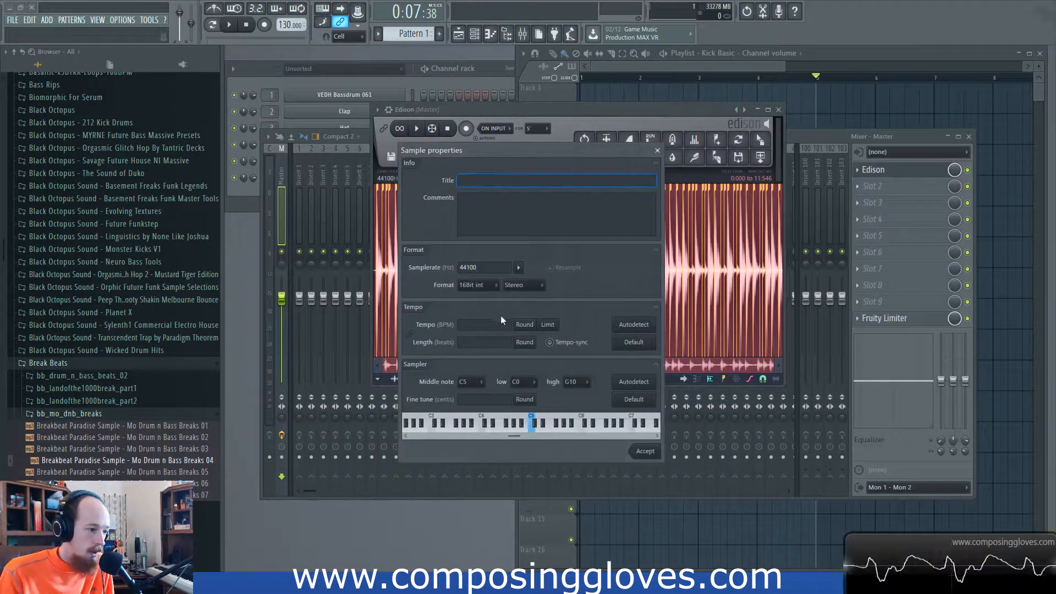
{"action": "left_click", "coordinate": [631, 324]}
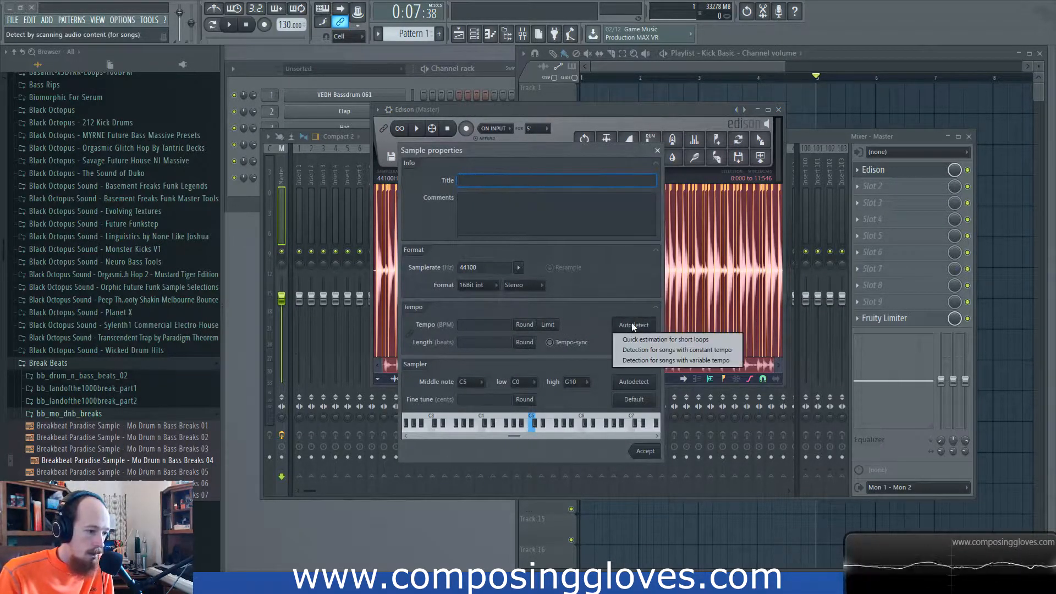
{"action": "left_click", "coordinate": [636, 351]}
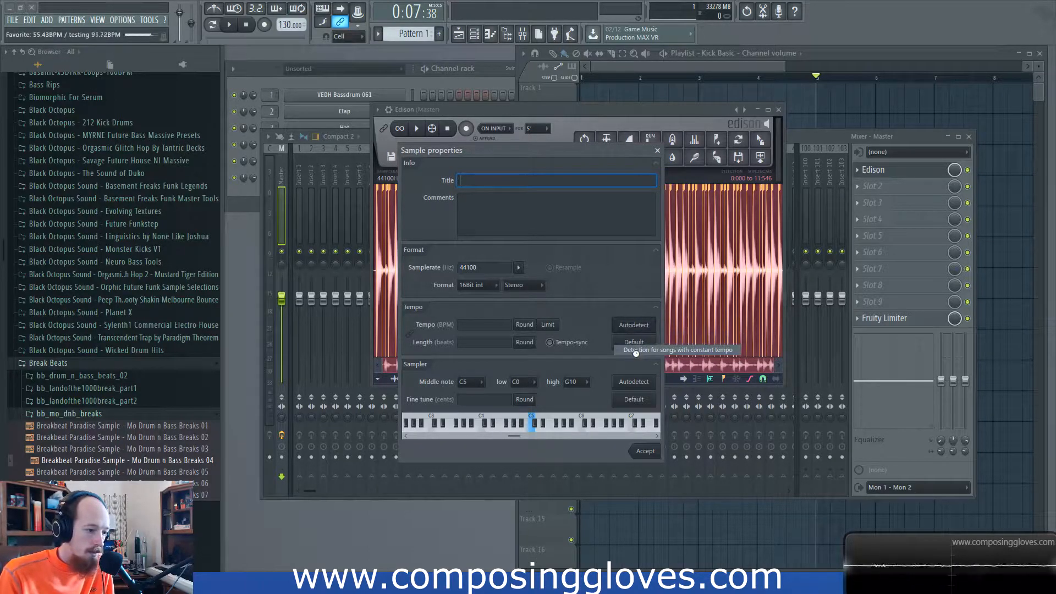
{"action": "left_click", "coordinate": [524, 325]}
{"action": "key", "text": "BackSpace"}
{"action": "type", "text": "0"}
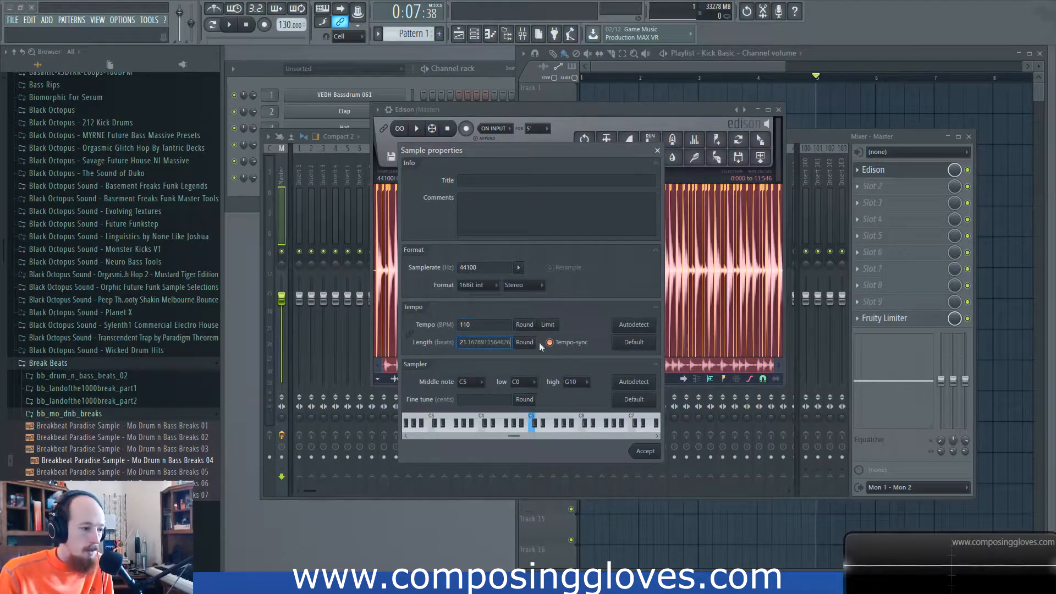
{"action": "left_click", "coordinate": [641, 449]}
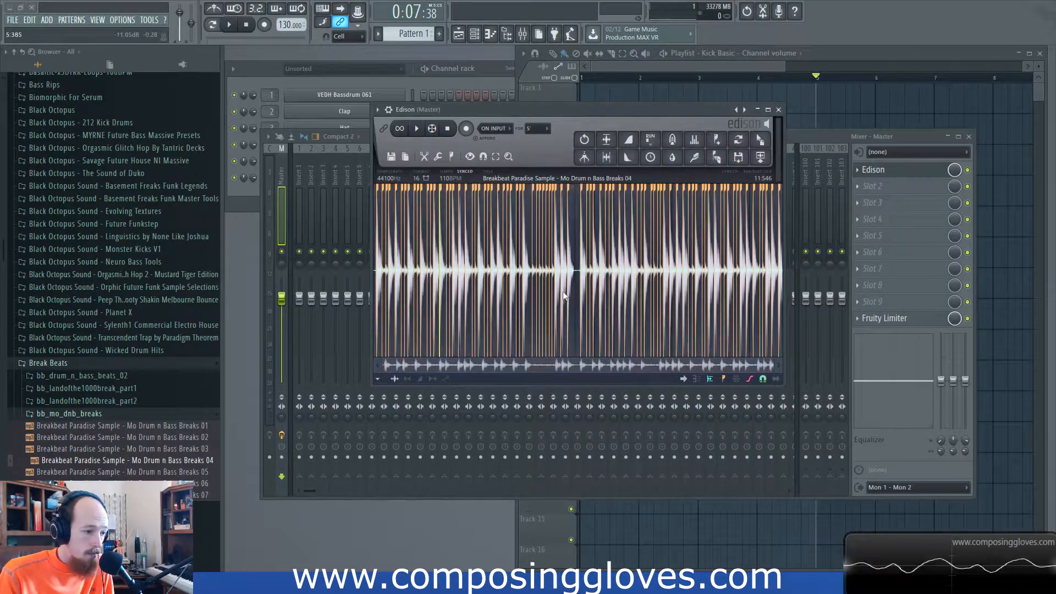
{"action": "left_click", "coordinate": [417, 129]}
{"action": "left_click", "coordinate": [418, 128]}
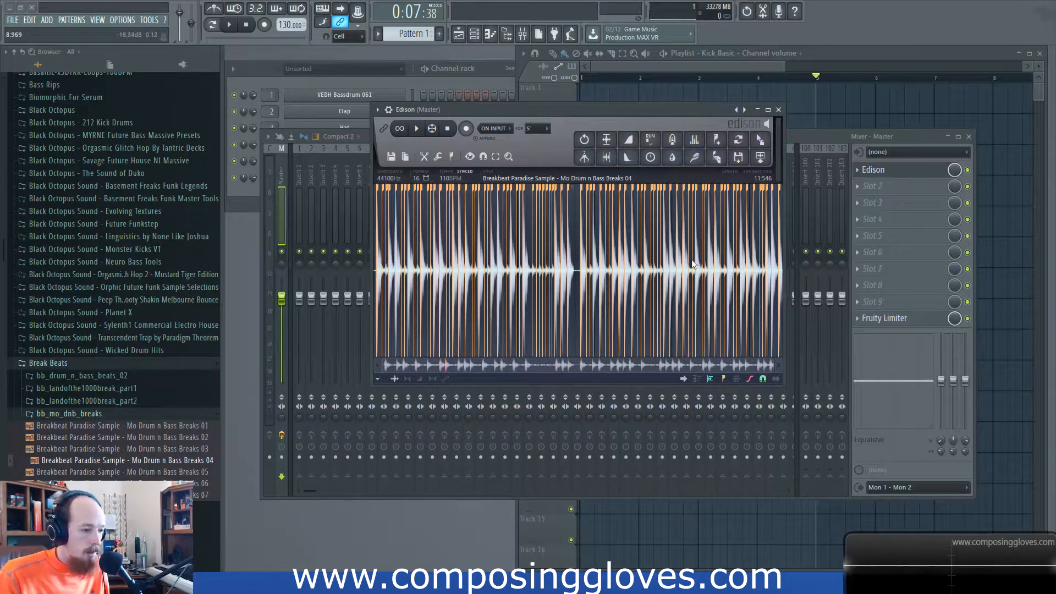
Open the Claw machine on the drum loop and preview it with a 1/4 beat period and trash every 1/4
{"action": "left_click", "coordinate": [436, 158]}
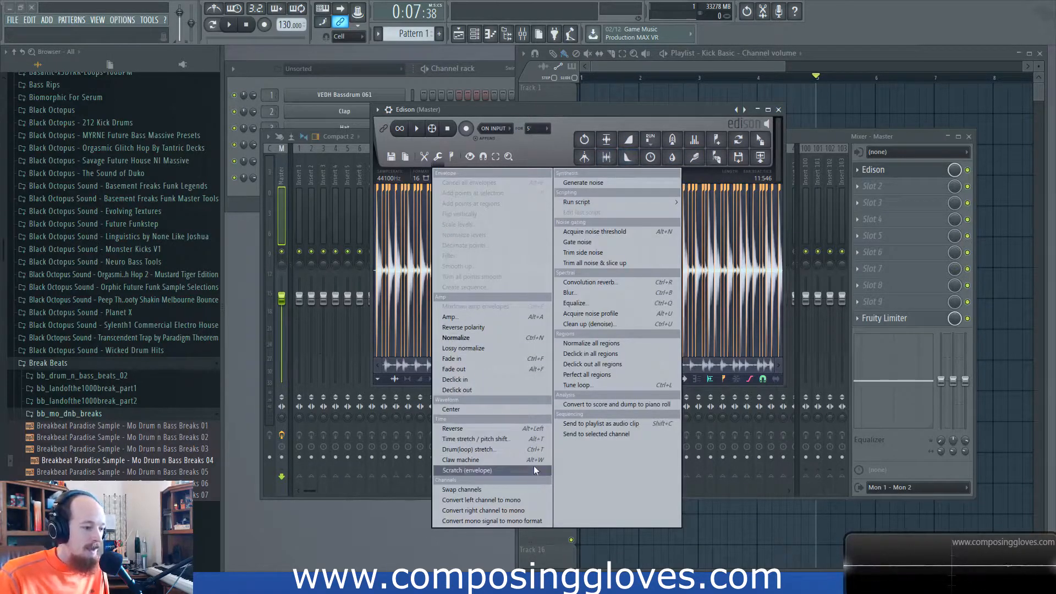
{"action": "left_click", "coordinate": [503, 459]}
{"action": "left_click_drag", "start_coordinate": [866, 157], "coordinate": [835, 157]}
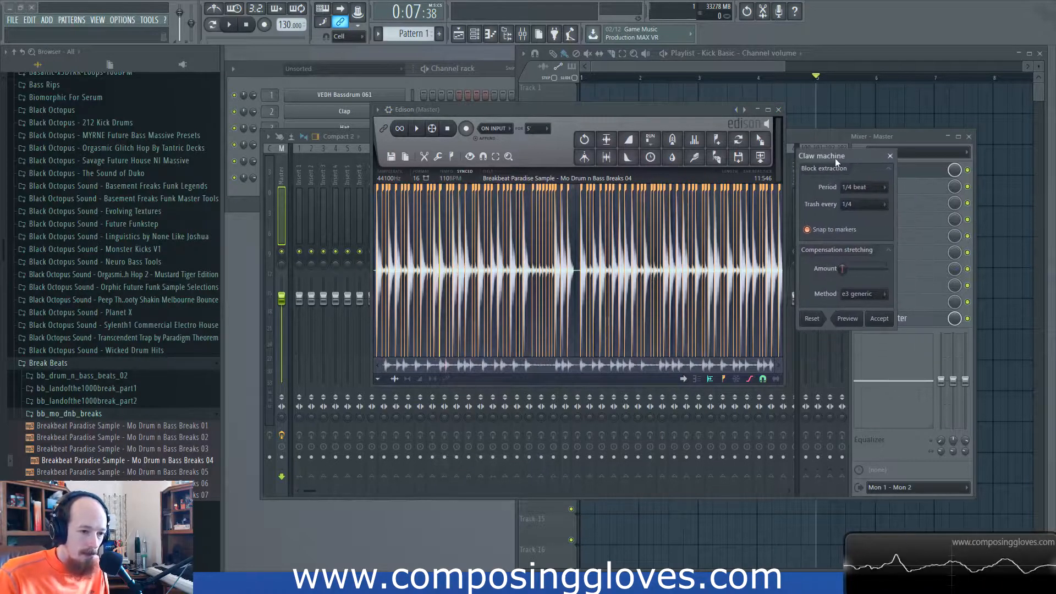
{"action": "left_click", "coordinate": [866, 186]}
{"action": "left_click", "coordinate": [867, 186]}
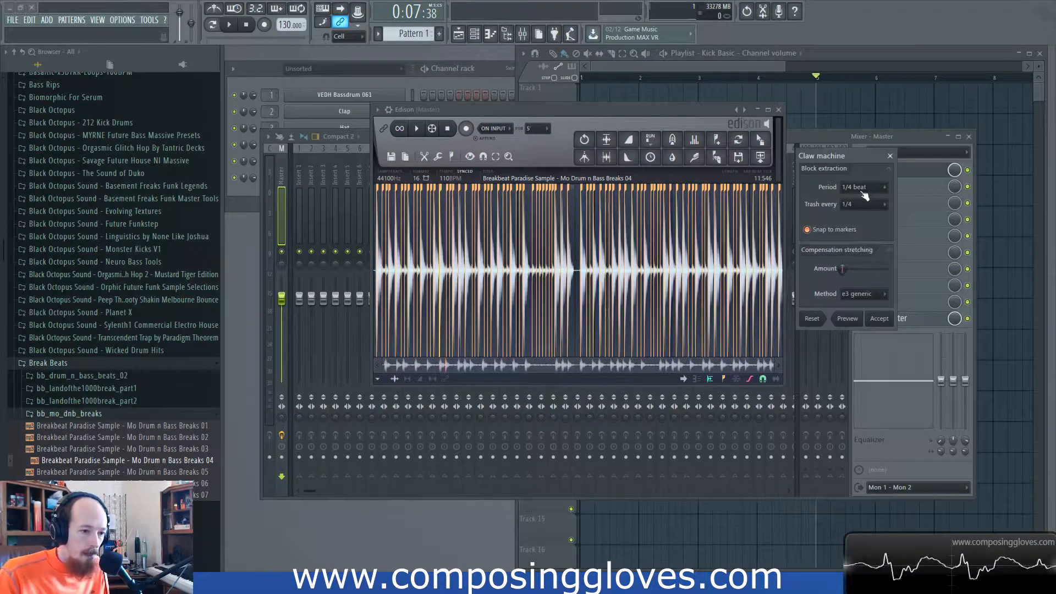
{"action": "left_click", "coordinate": [864, 189]}
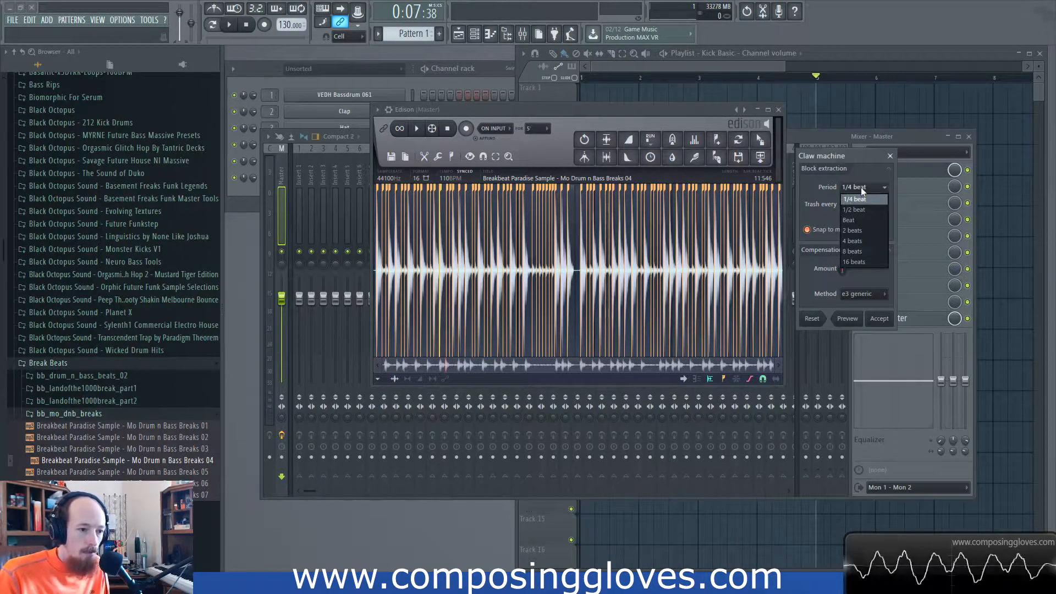
{"action": "left_click", "coordinate": [863, 199]}
{"action": "left_click", "coordinate": [859, 205]}
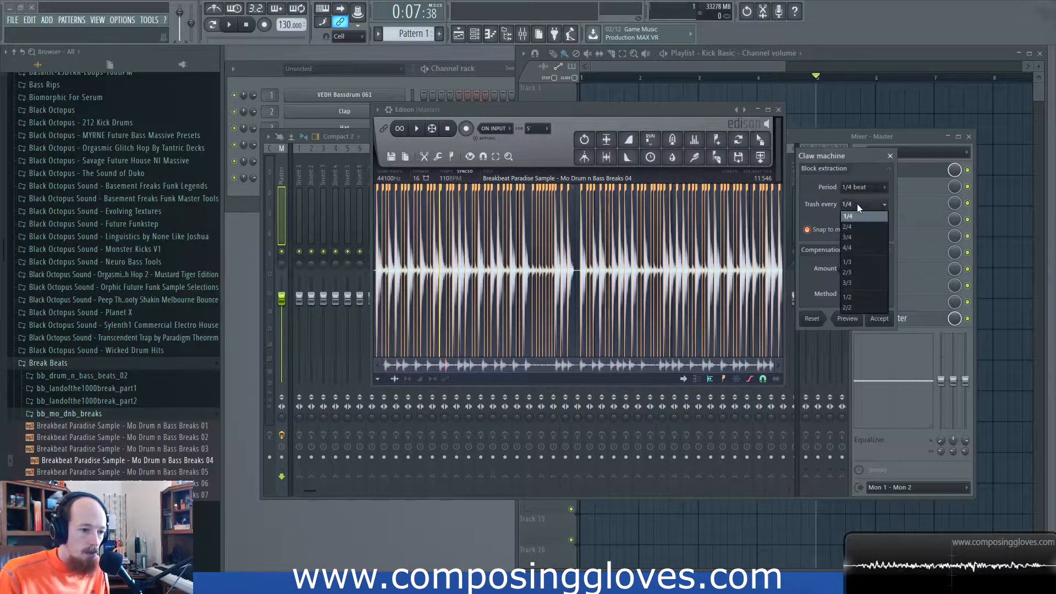
{"action": "left_click", "coordinate": [857, 203]}
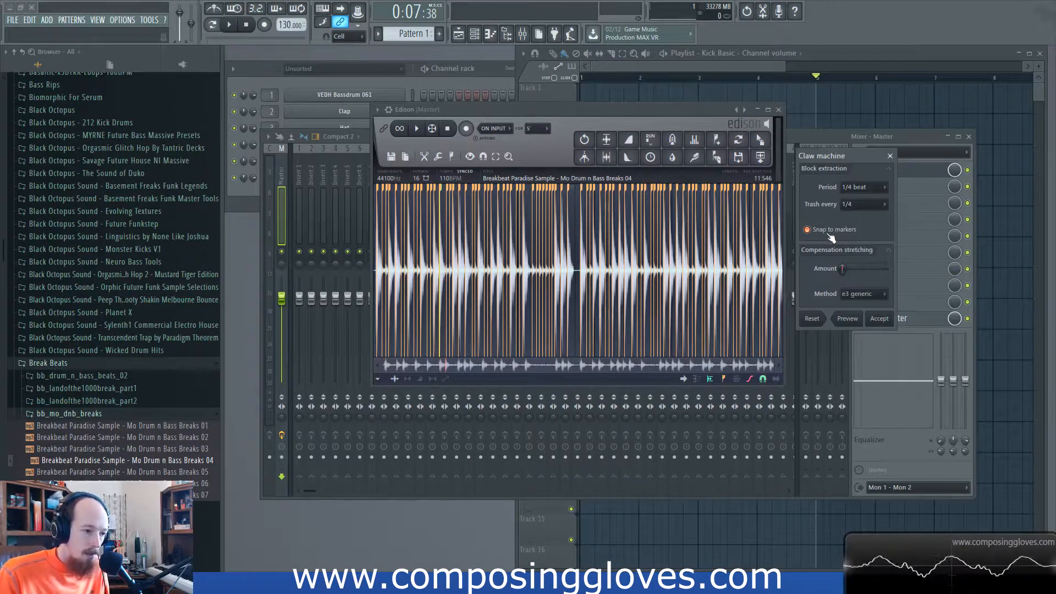
{"action": "left_click", "coordinate": [846, 319]}
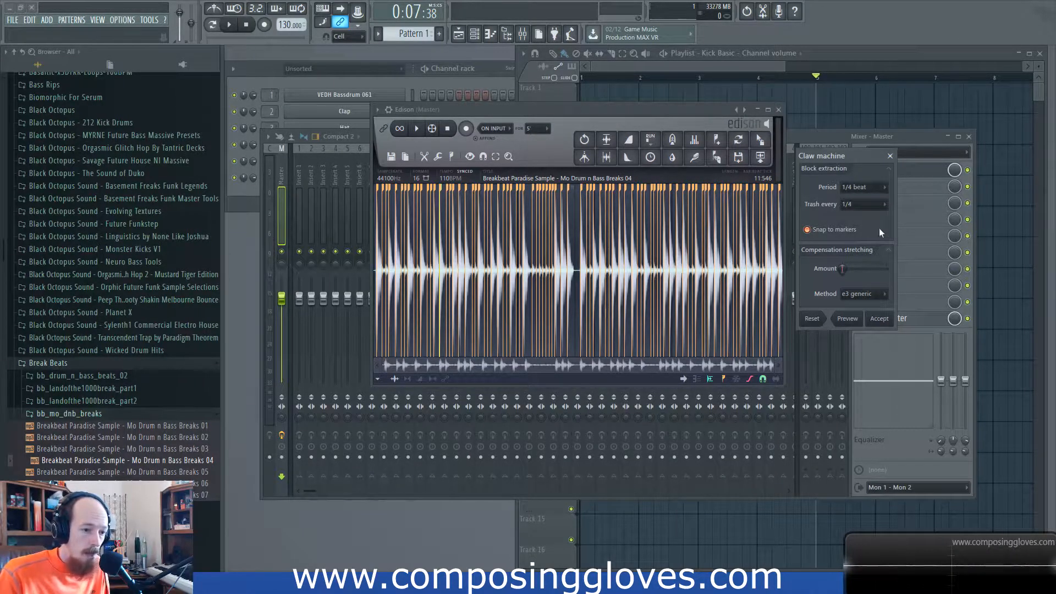
Preview the Claw machine with trash every set to 3/3 and set it back to 1/4
{"action": "left_click", "coordinate": [863, 205]}
{"action": "left_click", "coordinate": [859, 282]}
{"action": "left_click", "coordinate": [847, 322]}
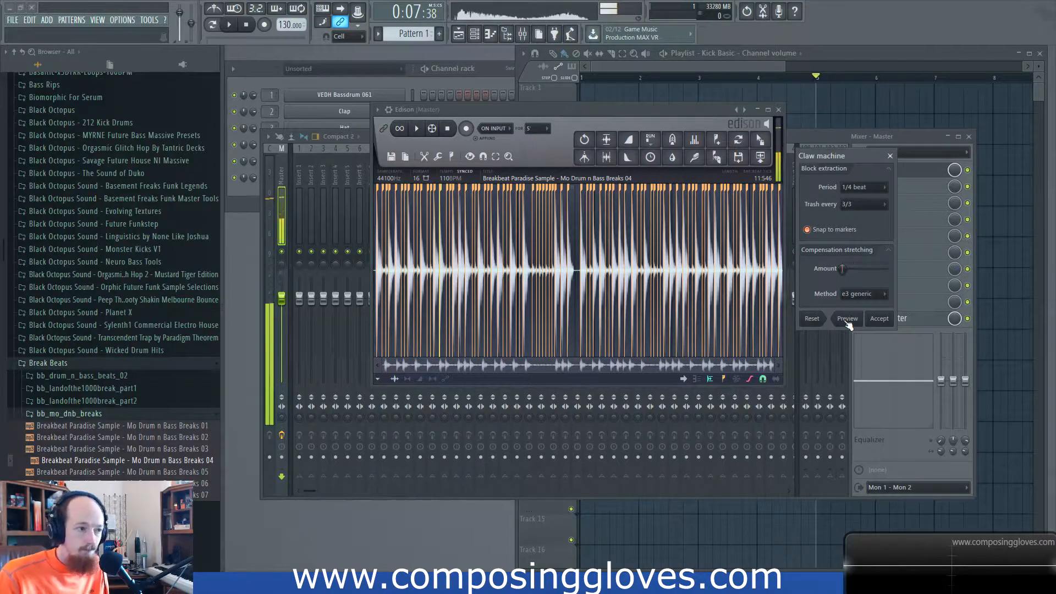
{"action": "left_click", "coordinate": [872, 205]}
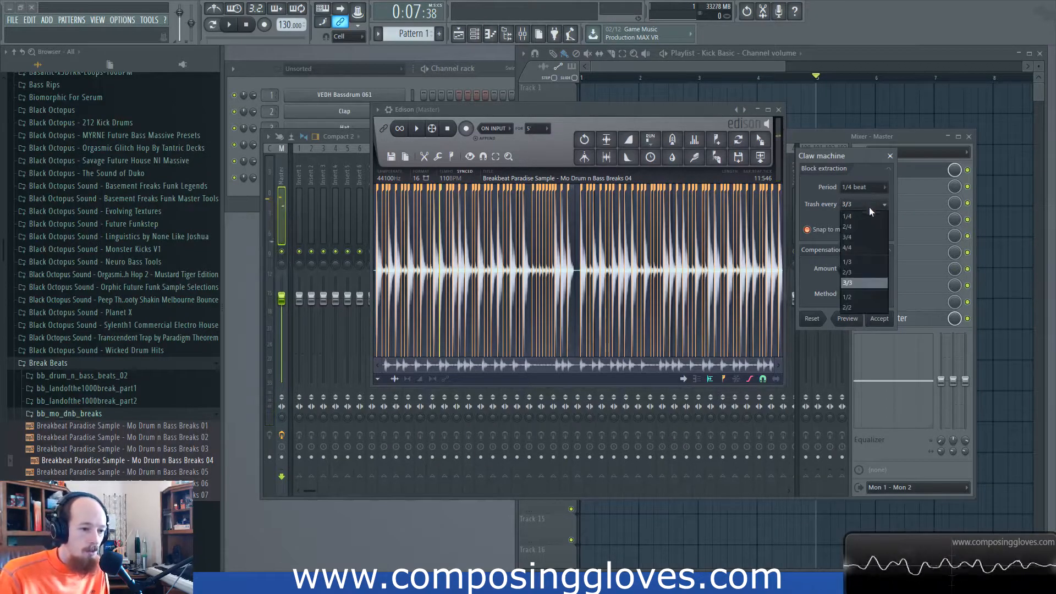
{"action": "left_click", "coordinate": [869, 217]}
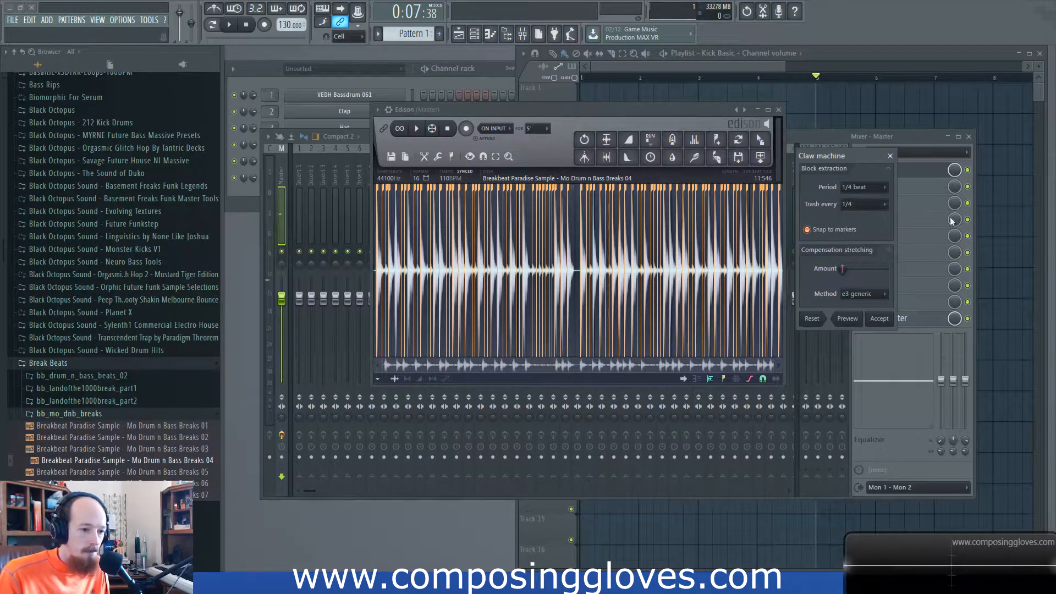
Review the period and trash options, apply the Claw machine at 1/4 beat and 1/4, and undo it
{"action": "left_click", "coordinate": [866, 188]}
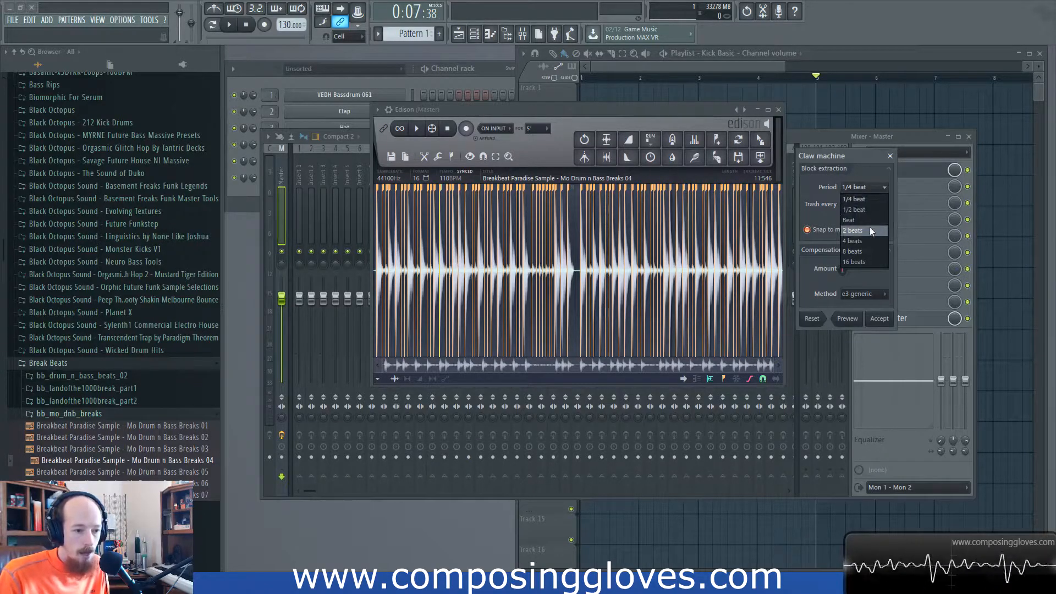
{"action": "left_click", "coordinate": [865, 187]}
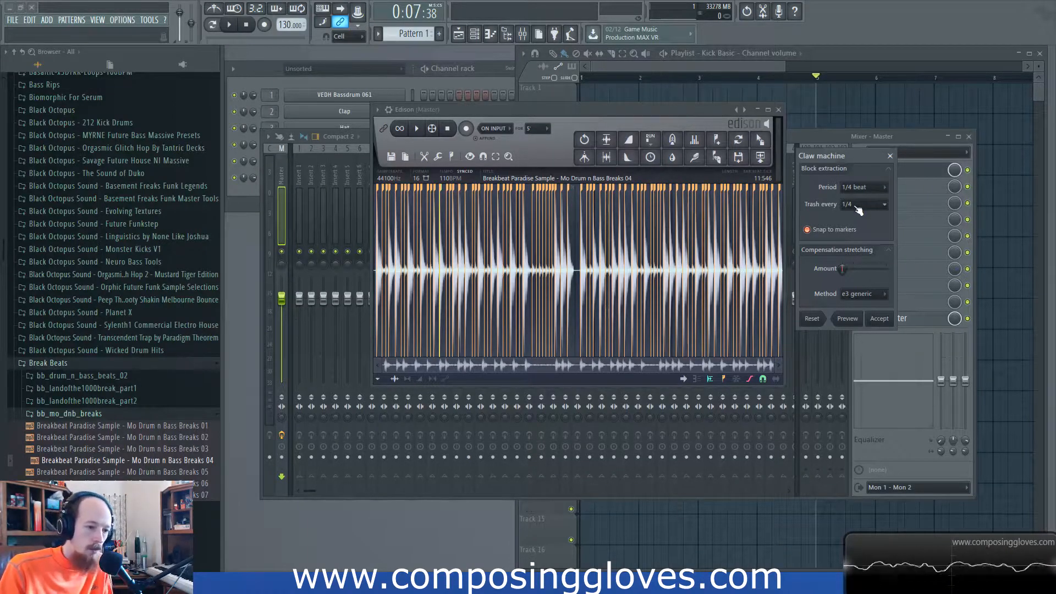
{"action": "left_click", "coordinate": [857, 207]}
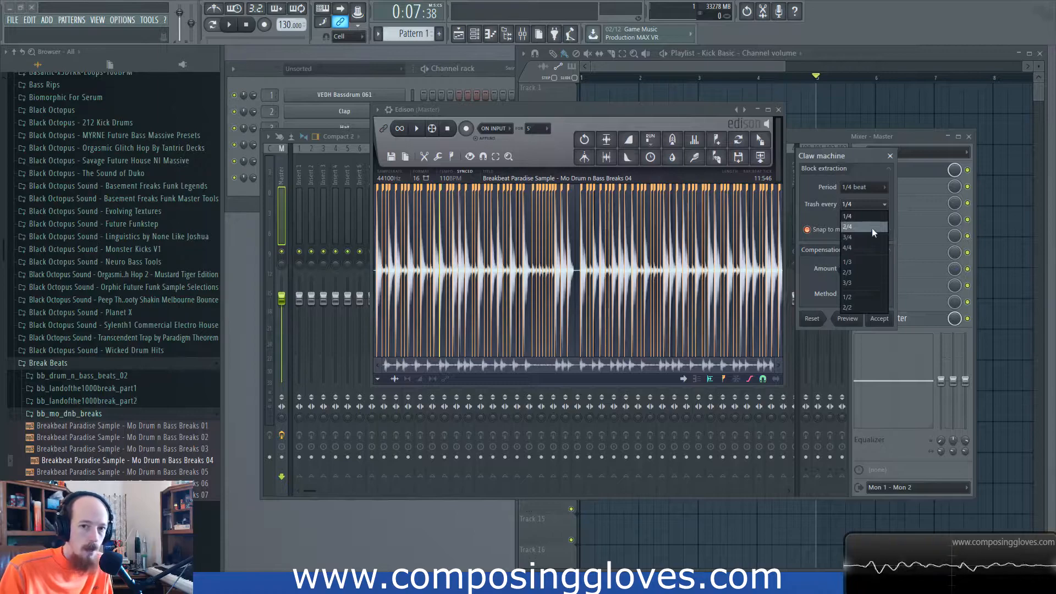
{"action": "left_click", "coordinate": [871, 203]}
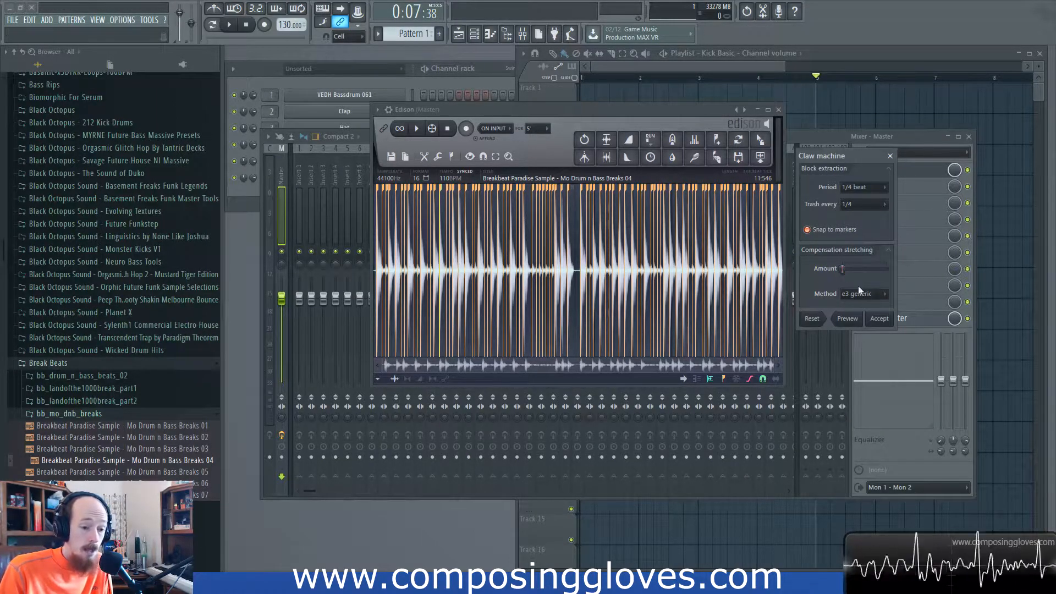
{"action": "left_click", "coordinate": [879, 318]}
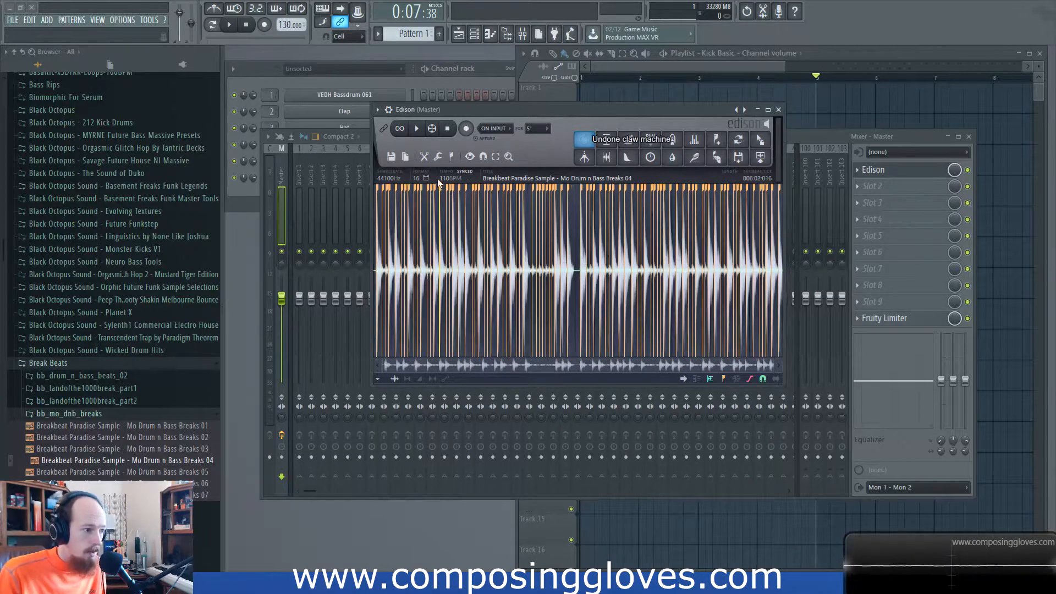
Apply the Claw machine to the drum loop with the compensation stretching amount at 100%
{"action": "left_click", "coordinate": [438, 157]}
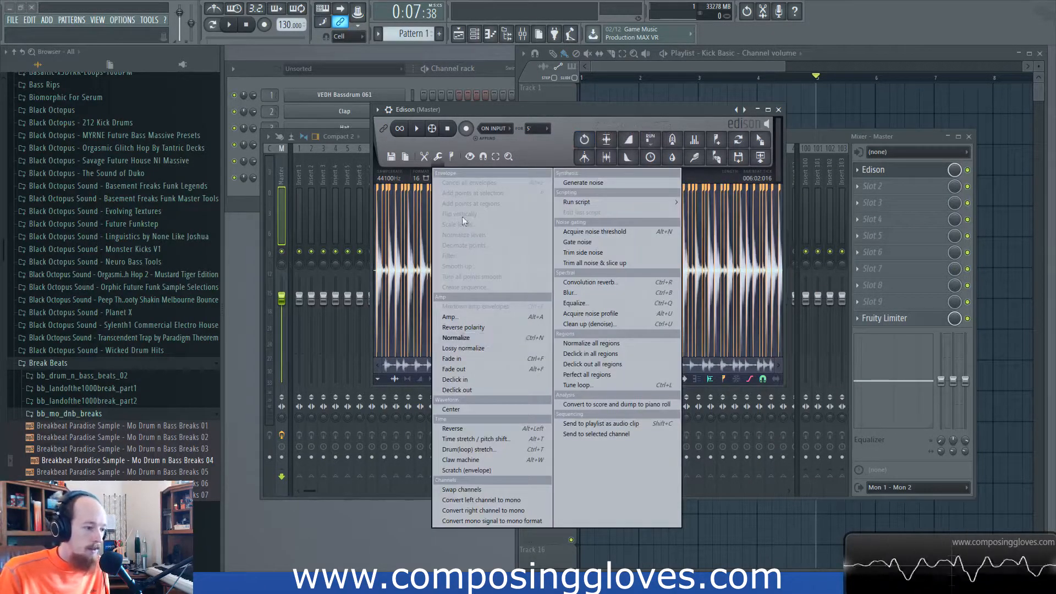
{"action": "left_click", "coordinate": [505, 460]}
{"action": "left_click_drag", "start_coordinate": [842, 269], "coordinate": [885, 269]}
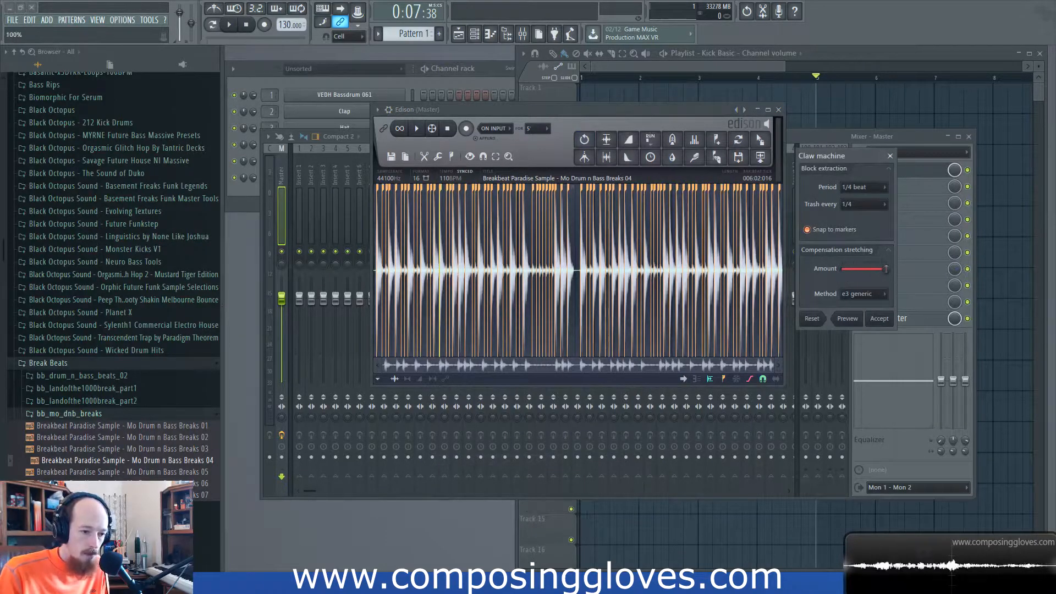
{"action": "left_click", "coordinate": [882, 320]}
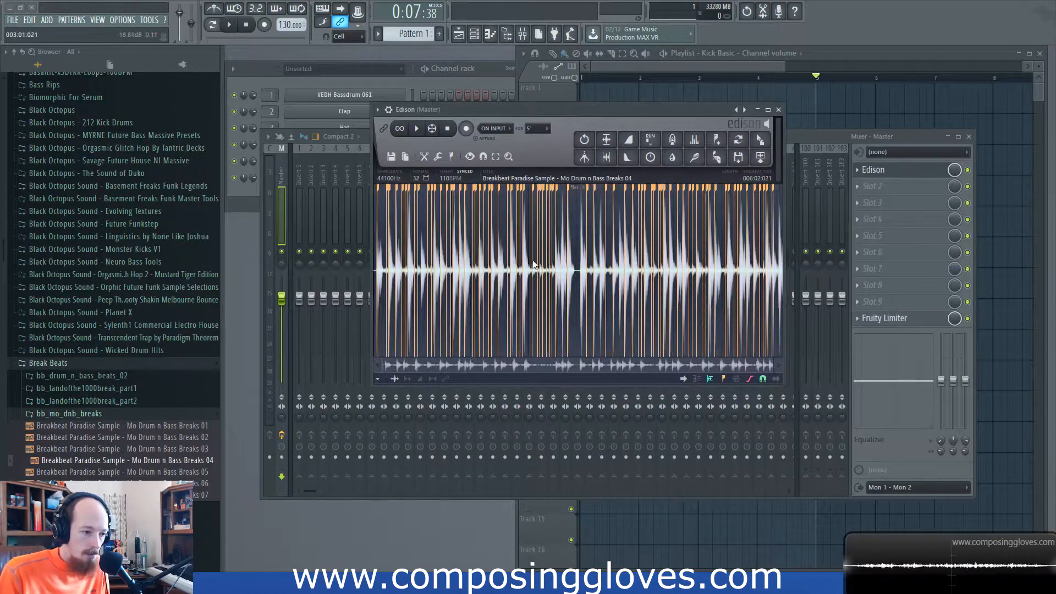
Play the claw-processed drum loop and undo the Claw machine
{"action": "left_click", "coordinate": [417, 128]}
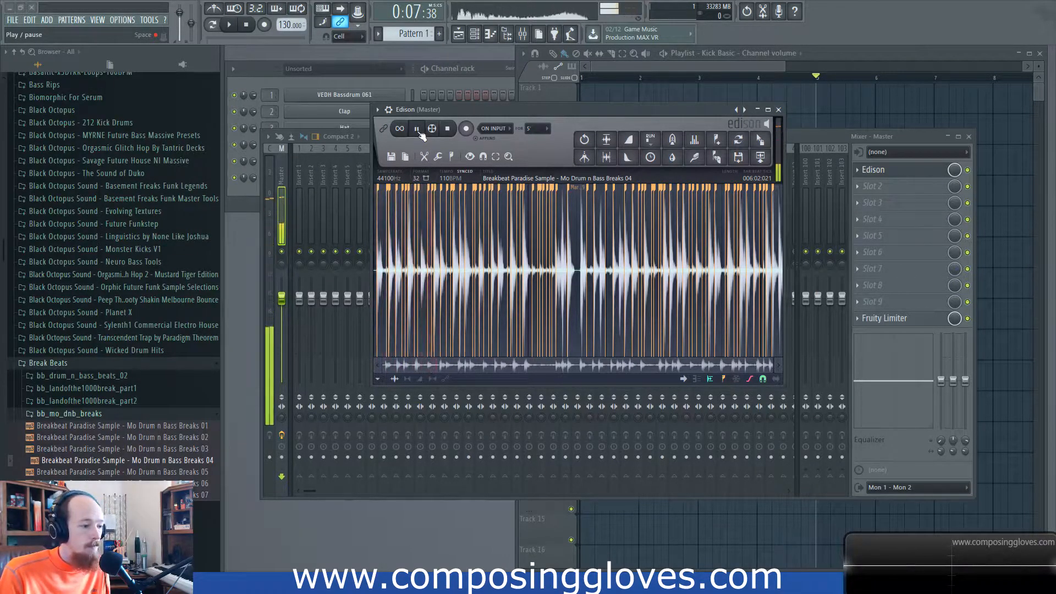
{"action": "left_click", "coordinate": [417, 129]}
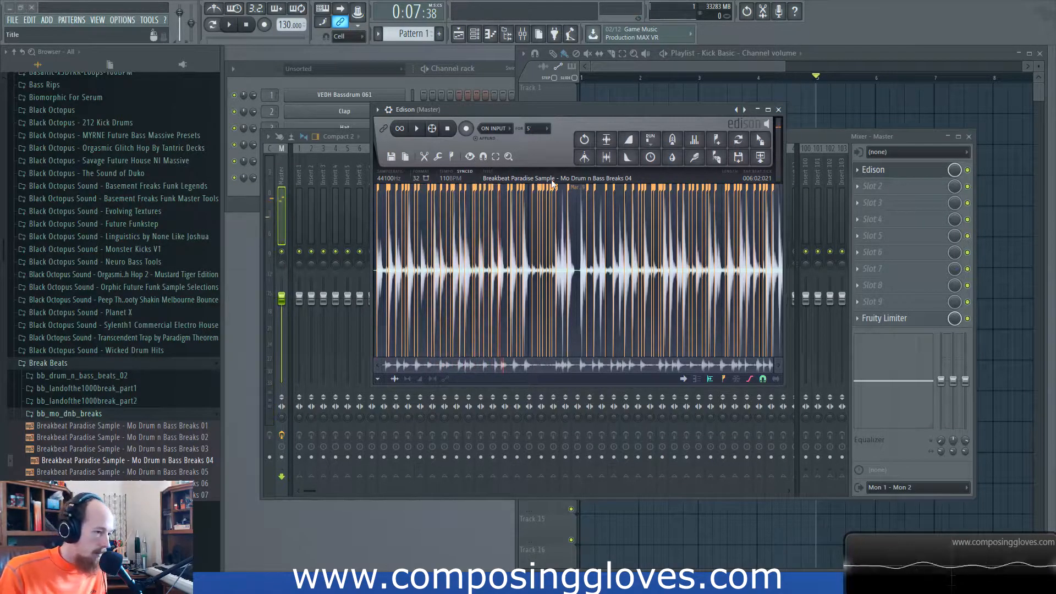
{"action": "left_click", "coordinate": [584, 140]}
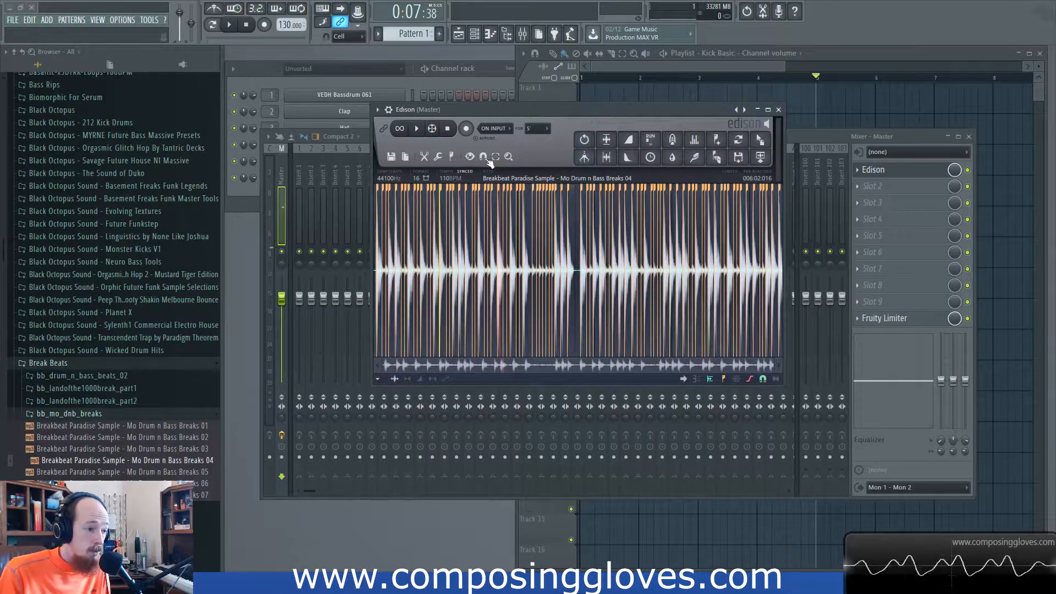
{"action": "left_click", "coordinate": [585, 158]}
{"action": "key", "text": "Escape"}
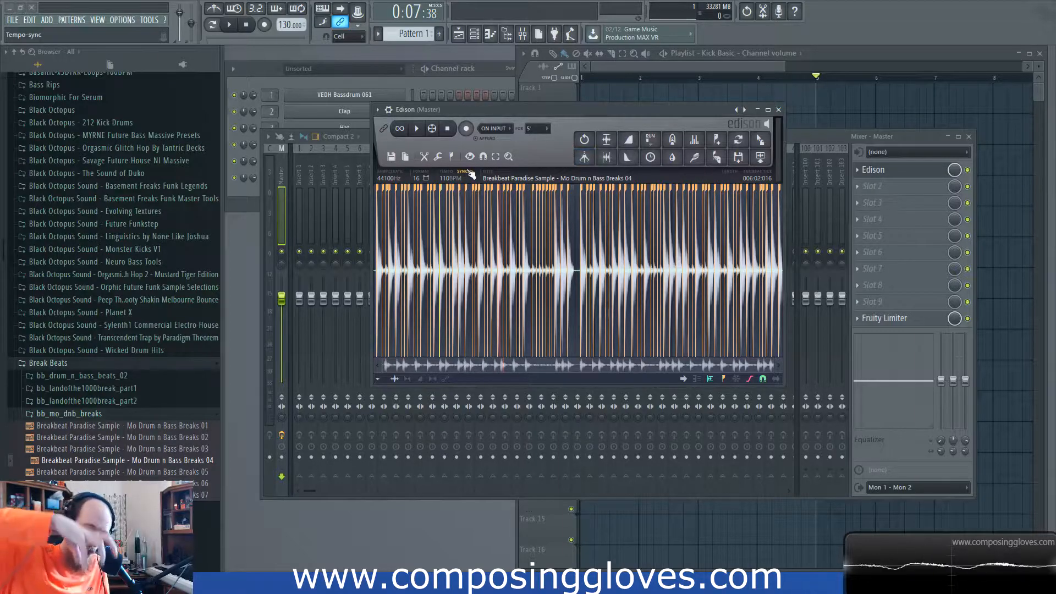
Try Scratch (envelope) on the drum loop without drawing an envelope, play it and undo the effect
{"action": "left_click", "coordinate": [437, 157]}
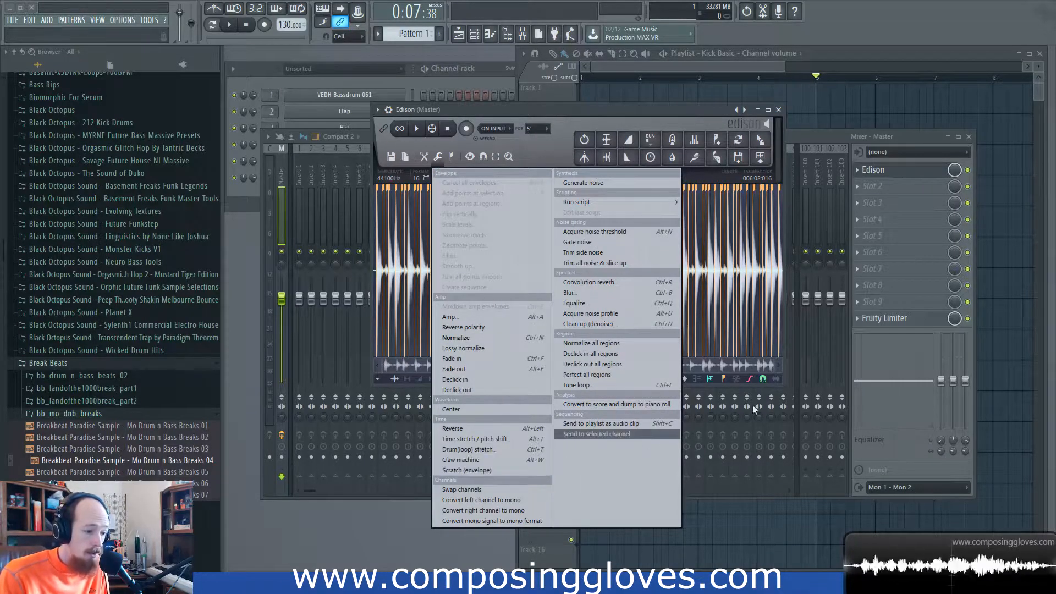
{"action": "left_click", "coordinate": [528, 471]}
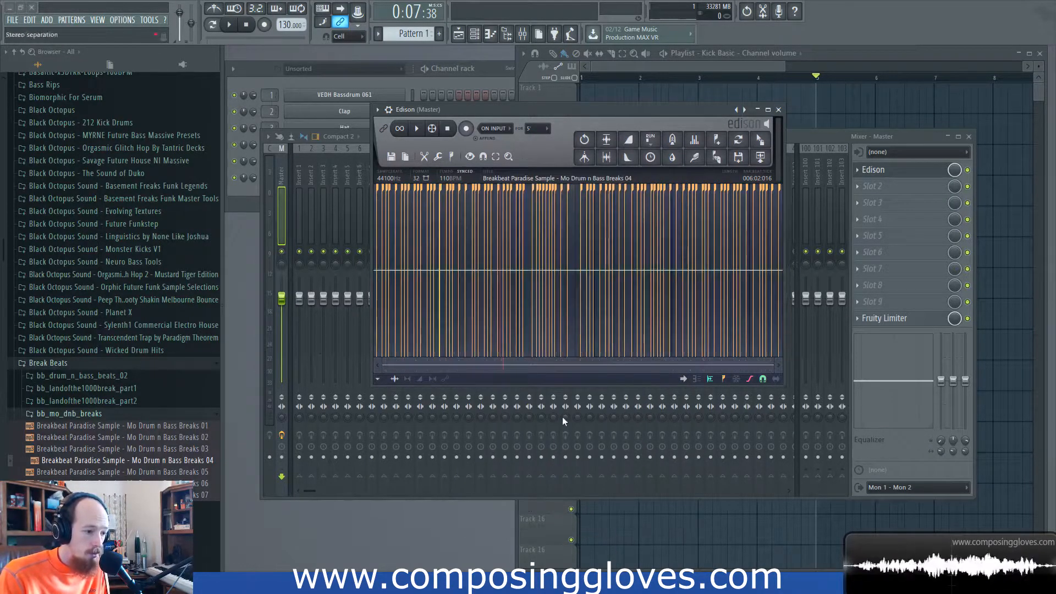
{"action": "key", "text": "space"}
{"action": "key", "text": "space"}
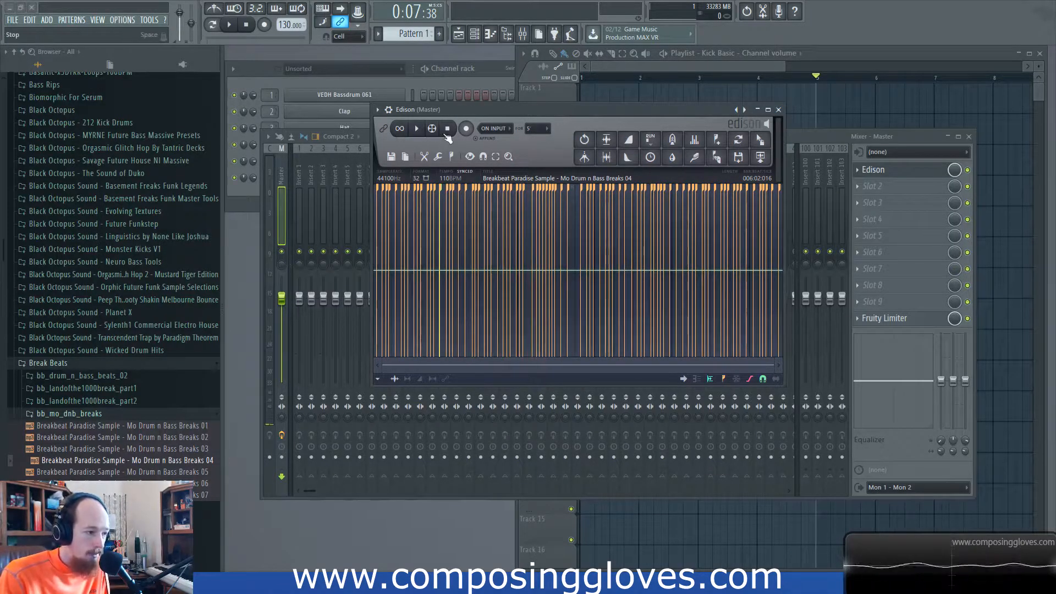
{"action": "key", "text": "ctrl+z"}
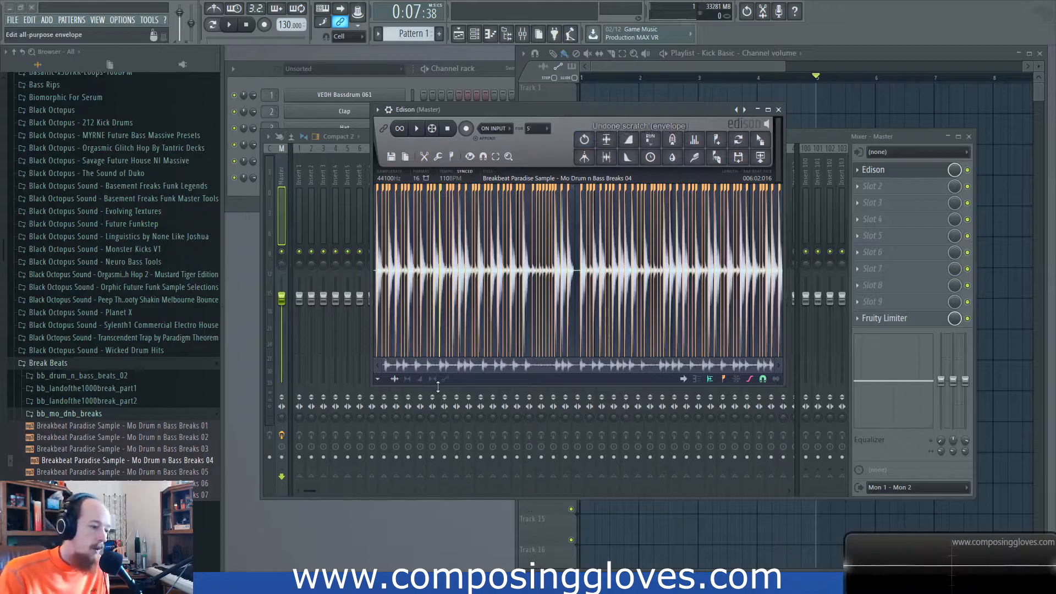
Draw a steep envelope with high peaks and deep dips over the drum loop and apply Scratch (envelope)
{"action": "left_click", "coordinate": [438, 156]}
{"action": "mouse_move", "coordinate": [392, 274]}
{"action": "left_mouse_down"}
{"action": "mouse_move", "coordinate": [434, 225]}
{"action": "mouse_move", "coordinate": [638, 292]}
{"action": "mouse_move", "coordinate": [713, 215]}
{"action": "left_mouse_up"}
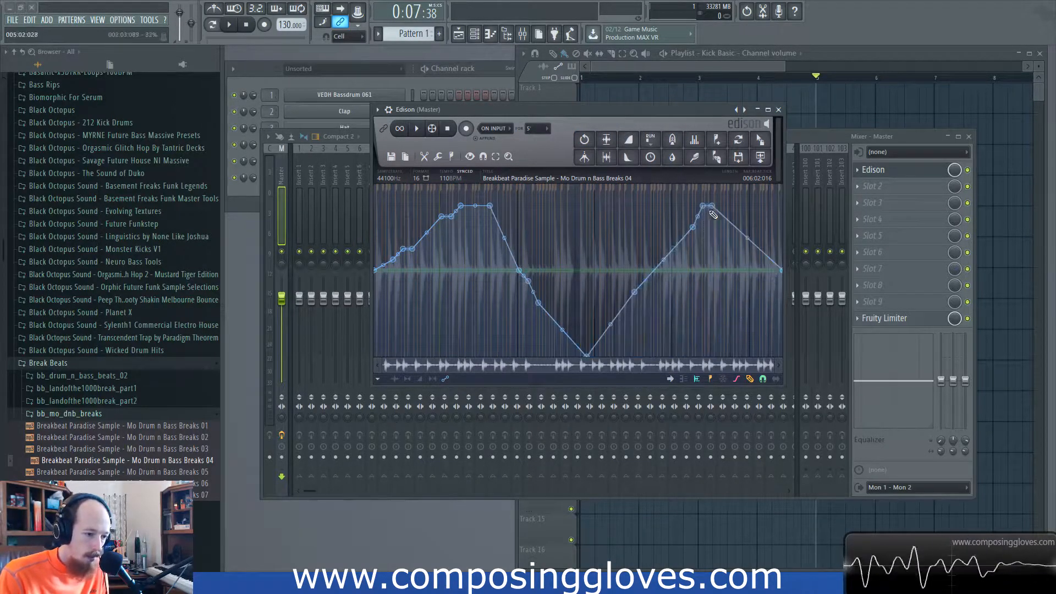
{"action": "left_click_drag", "start_coordinate": [539, 273], "coordinate": [460, 352]}
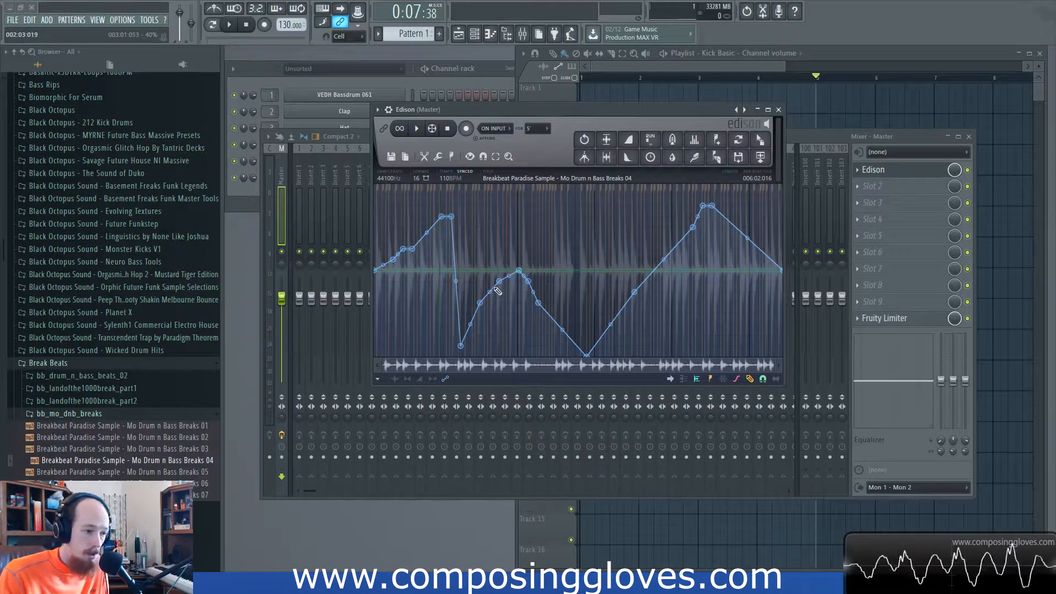
{"action": "left_click", "coordinate": [437, 157]}
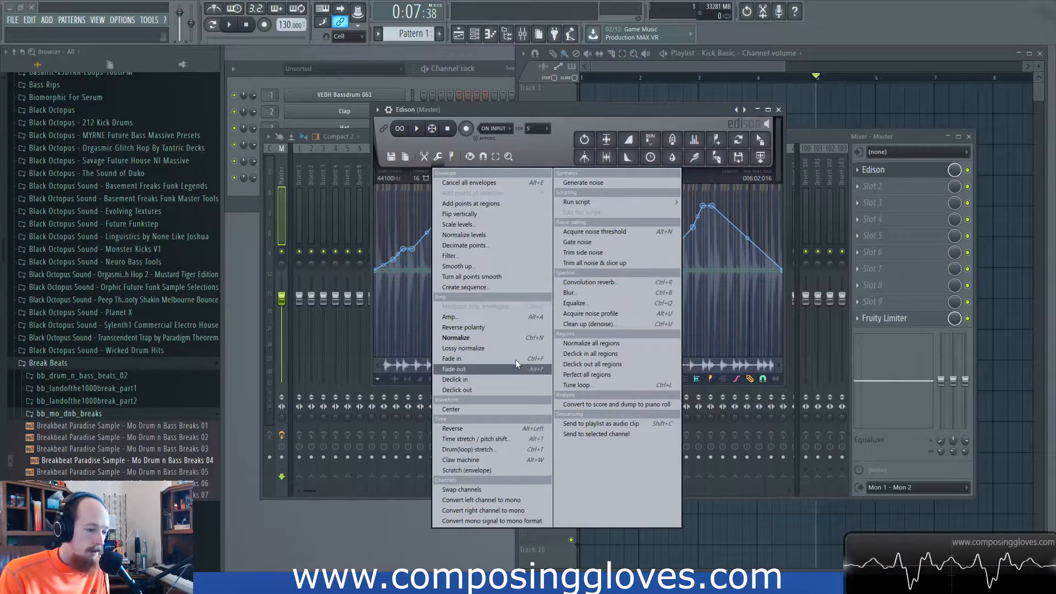
{"action": "left_click", "coordinate": [470, 470]}
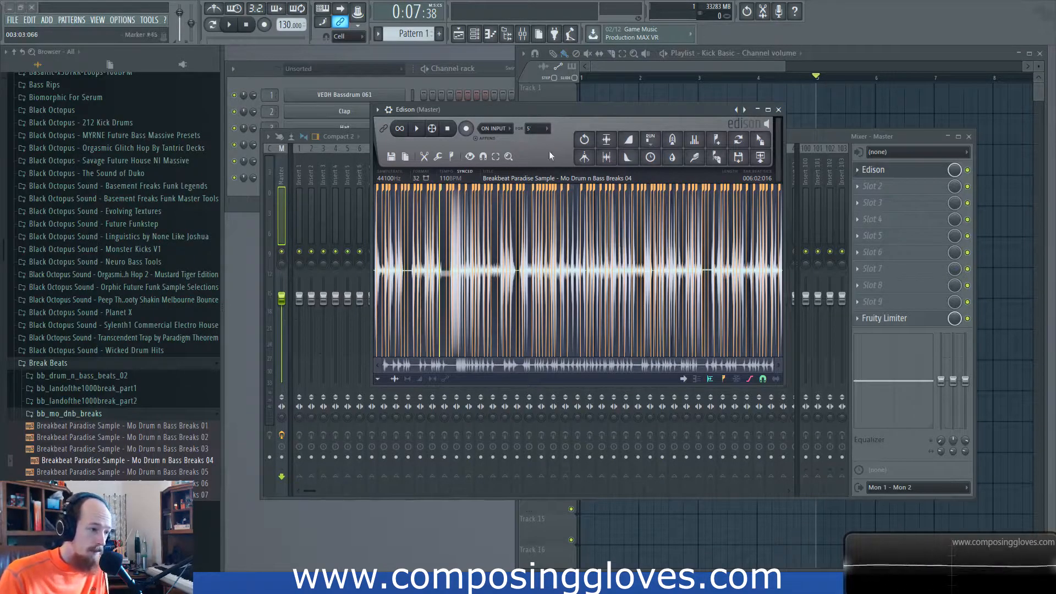
Play the scratched drum loop and undo the Scratch effect
{"action": "left_click", "coordinate": [416, 129]}
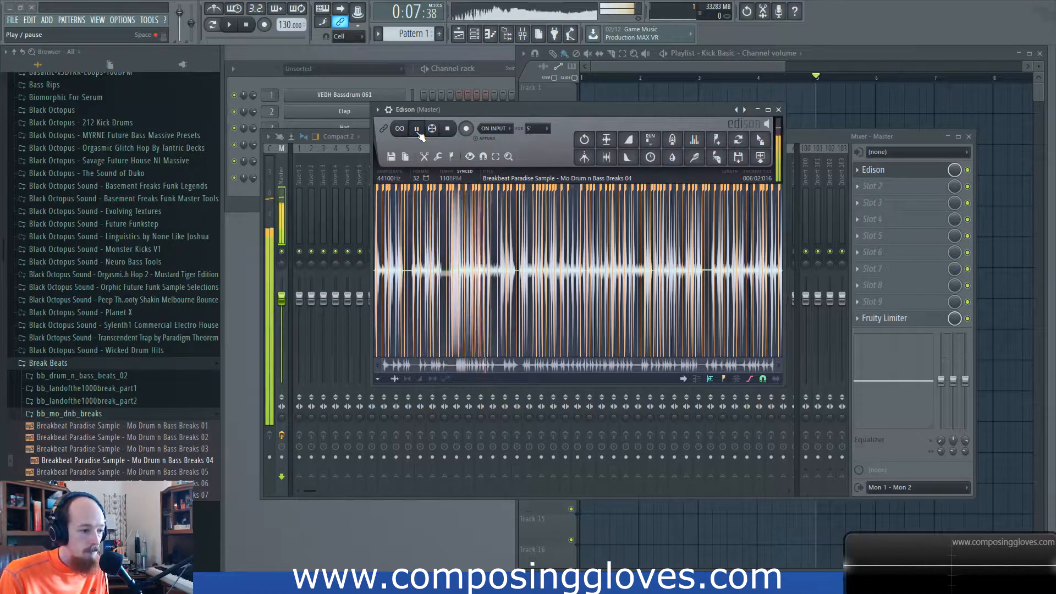
{"action": "left_click", "coordinate": [416, 129]}
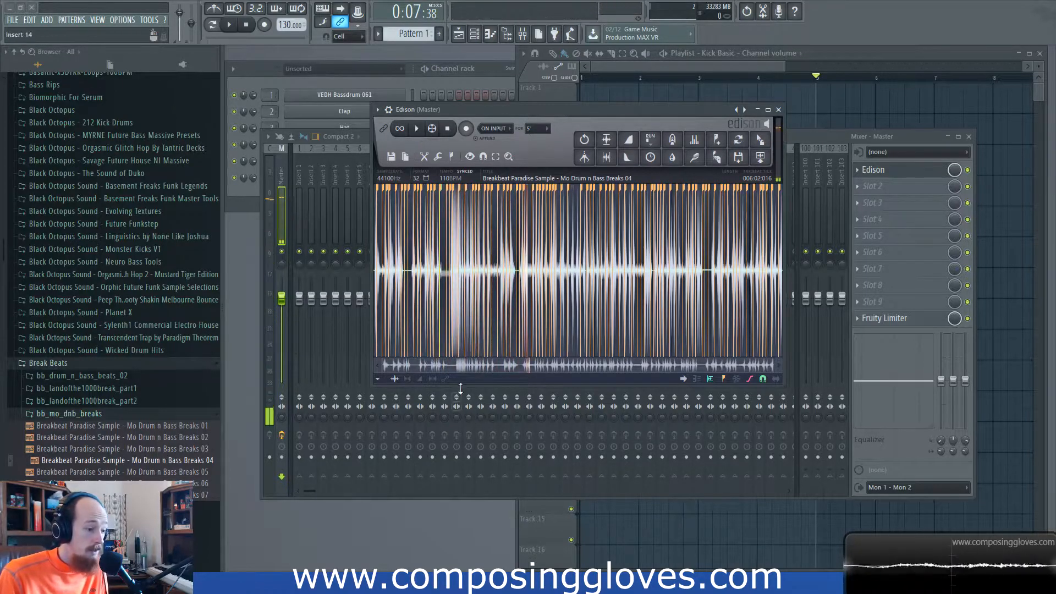
{"action": "key", "text": "ctrl+z"}
Draw a gentler envelope with one low hump and one shallow dip, and apply Scratch (envelope) to the loop
{"action": "mouse_move", "coordinate": [710, 263]}
{"action": "left_mouse_down"}
{"action": "mouse_move", "coordinate": [581, 293]}
{"action": "mouse_move", "coordinate": [384, 282]}
{"action": "mouse_move", "coordinate": [501, 302]}
{"action": "mouse_move", "coordinate": [713, 239]}
{"action": "mouse_move", "coordinate": [393, 261]}
{"action": "mouse_move", "coordinate": [508, 248]}
{"action": "left_mouse_up"}
{"action": "left_click_drag", "start_coordinate": [635, 279], "coordinate": [692, 294]}
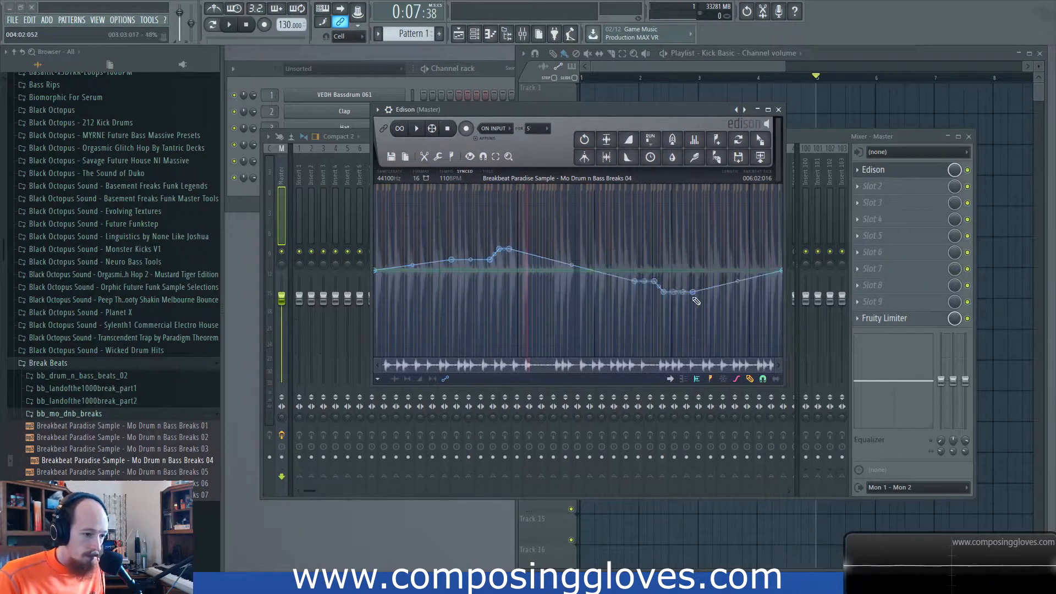
{"action": "left_click", "coordinate": [437, 157]}
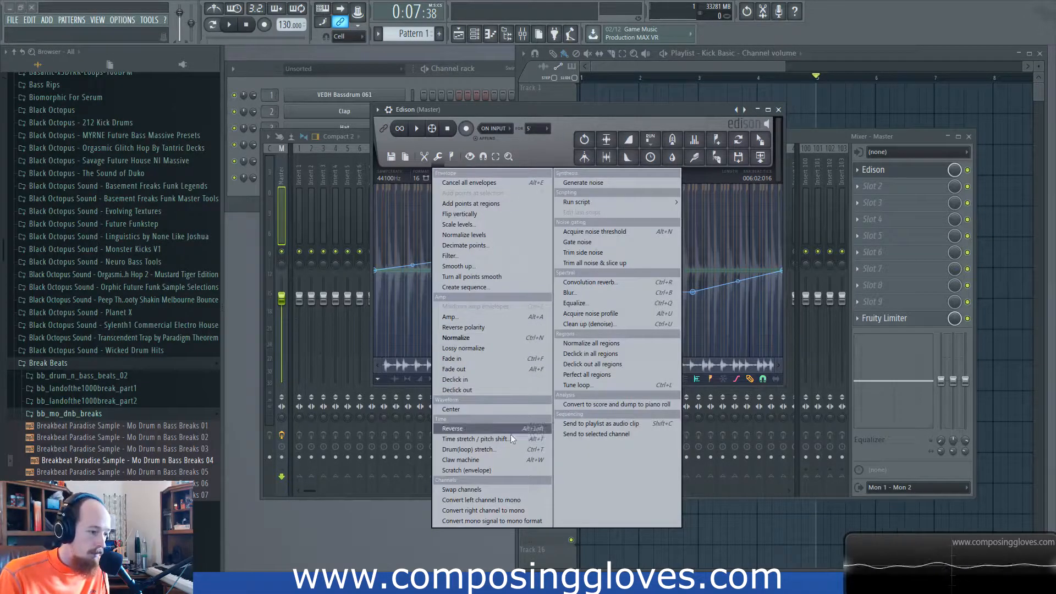
{"action": "left_click", "coordinate": [513, 472]}
Play the loop scratched with the gentler envelope and undo back to a flat envelope
{"action": "key", "text": "space"}
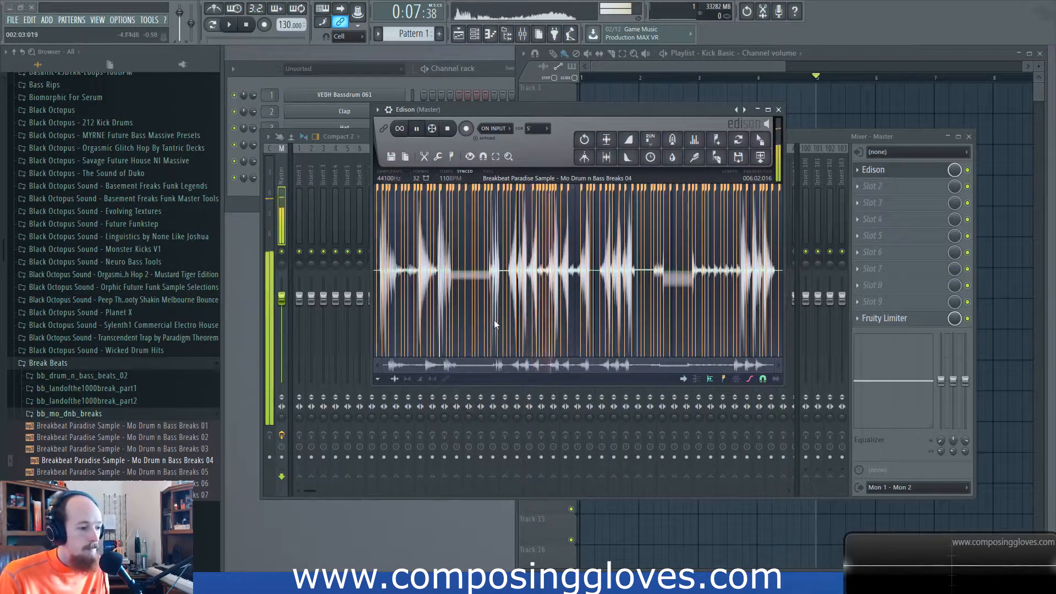
{"action": "key", "text": "space"}
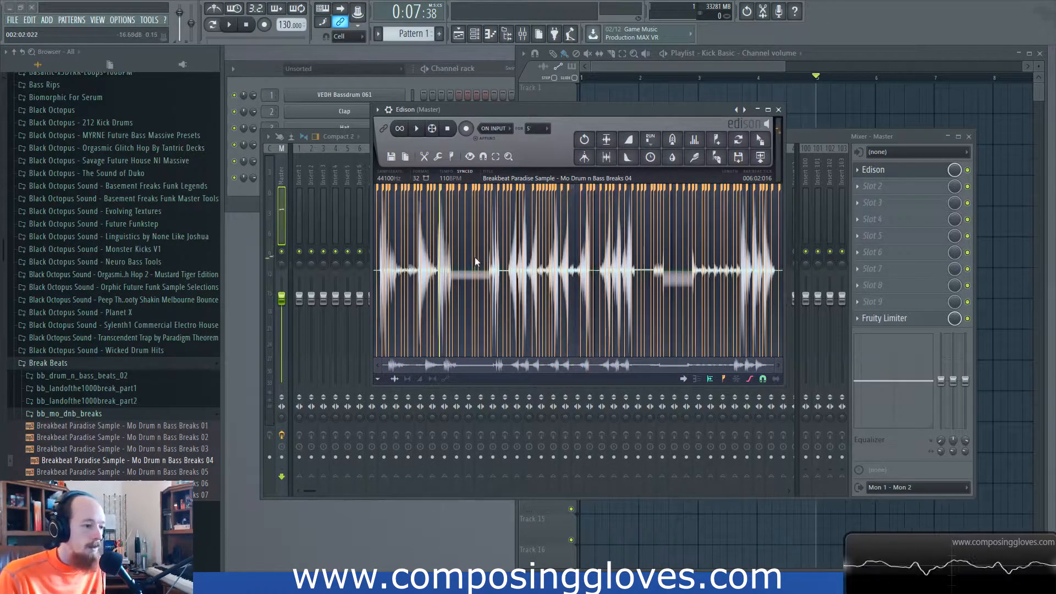
{"action": "key", "text": "ctrl+z"}
{"action": "key", "text": "ctrl+z"}
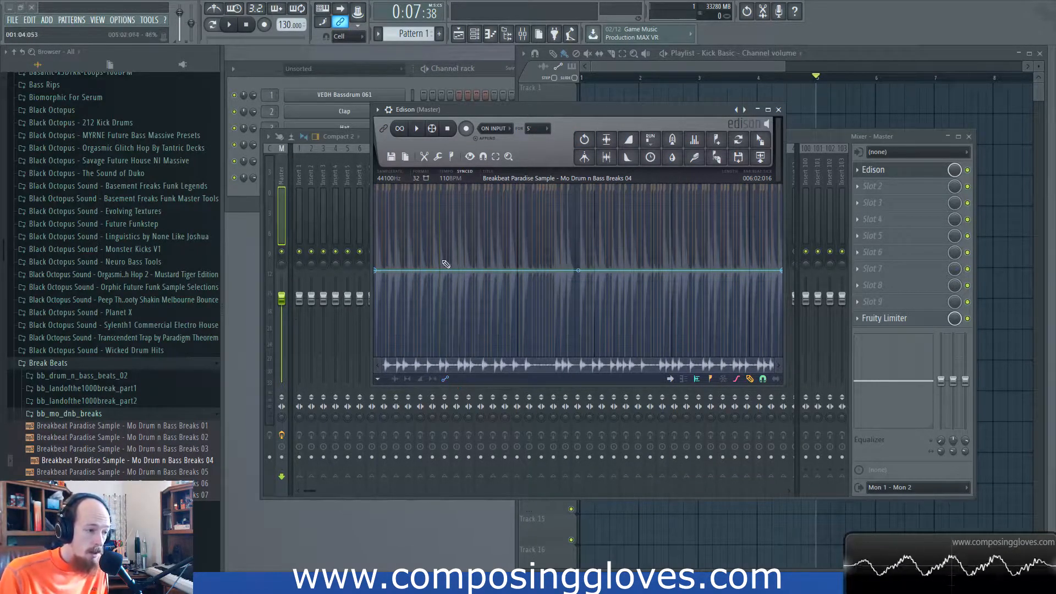
Draw another envelope over the loop, with a deep dip before the middle and a tall peak just after it
{"action": "left_click", "coordinate": [439, 157]}
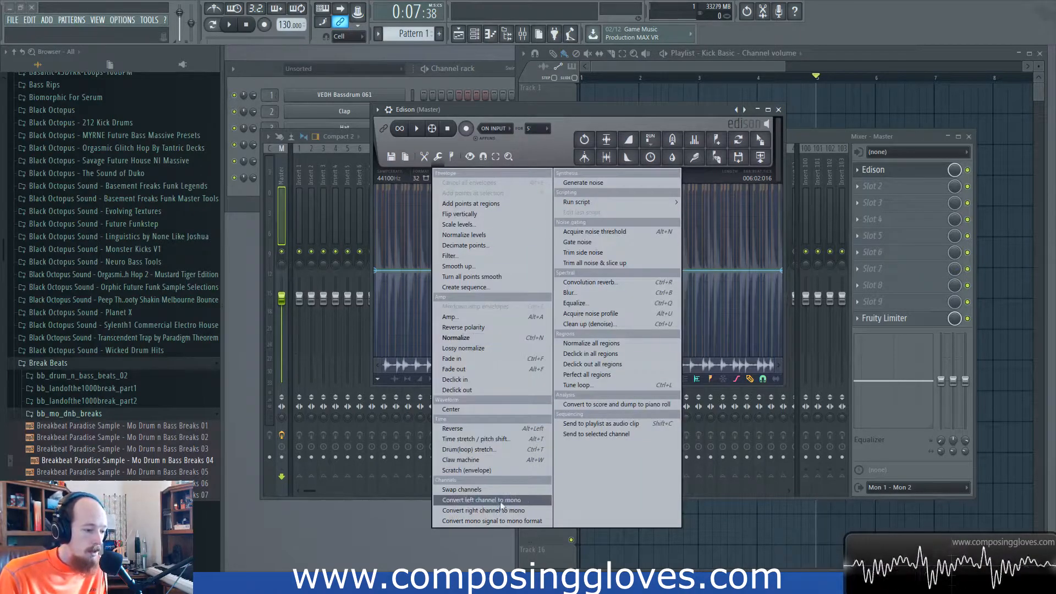
{"action": "left_click", "coordinate": [523, 471]}
{"action": "left_click_drag", "start_coordinate": [629, 201], "coordinate": [703, 249]}
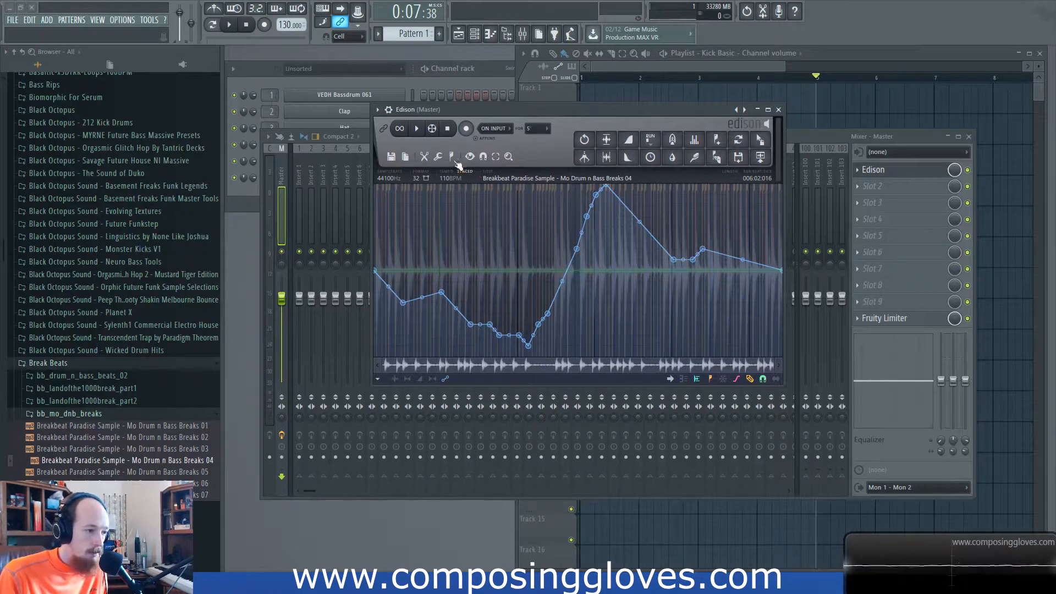
Try the Equalizer on the drum loop with its existing curve and undo it
{"action": "left_click", "coordinate": [438, 157]}
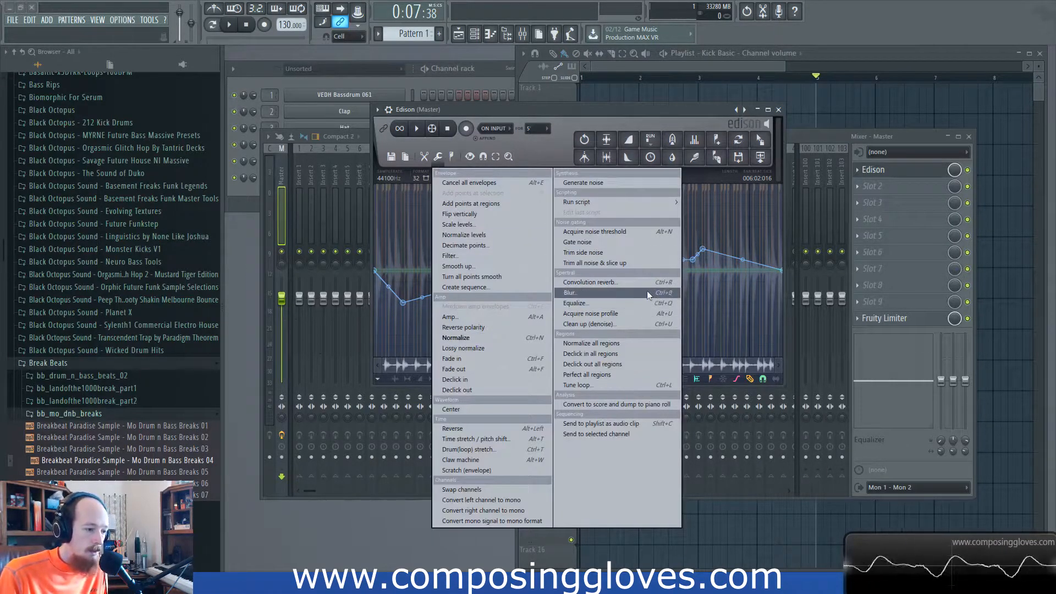
{"action": "left_click", "coordinate": [645, 304]}
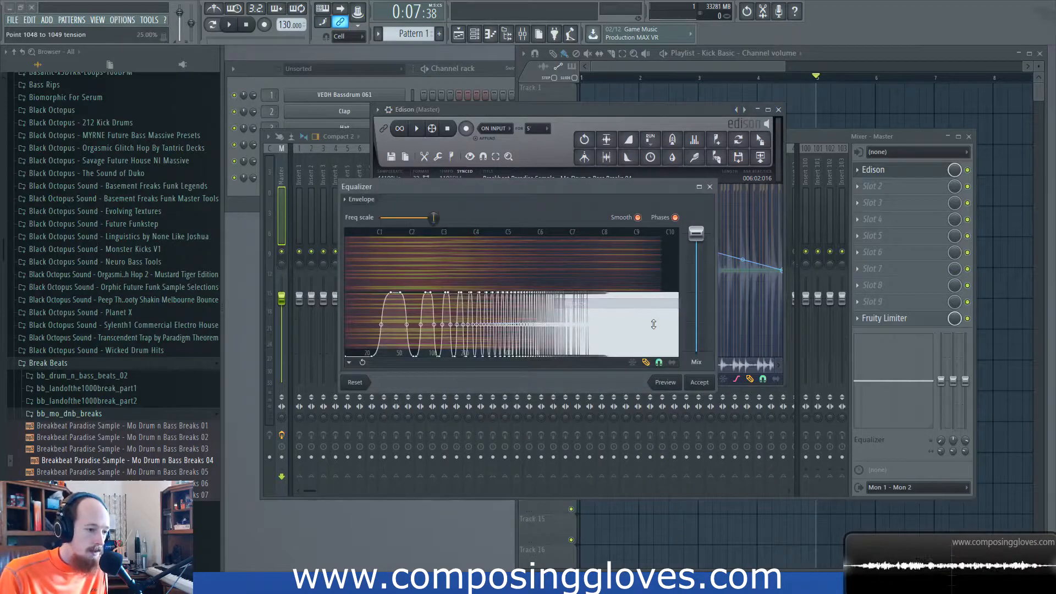
{"action": "left_click", "coordinate": [701, 385]}
{"action": "key", "text": "ctrl+z"}
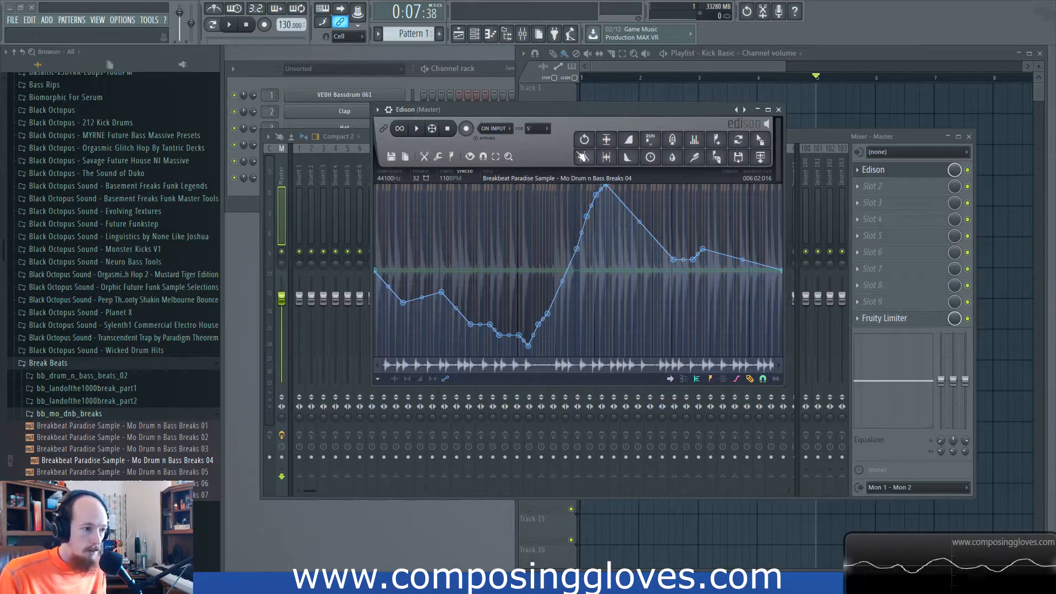
Step back through the undo history, past the envelope edits, to the earlier Equalize entry
{"action": "right_click", "coordinate": [584, 139]}
{"action": "left_click", "coordinate": [624, 337]}
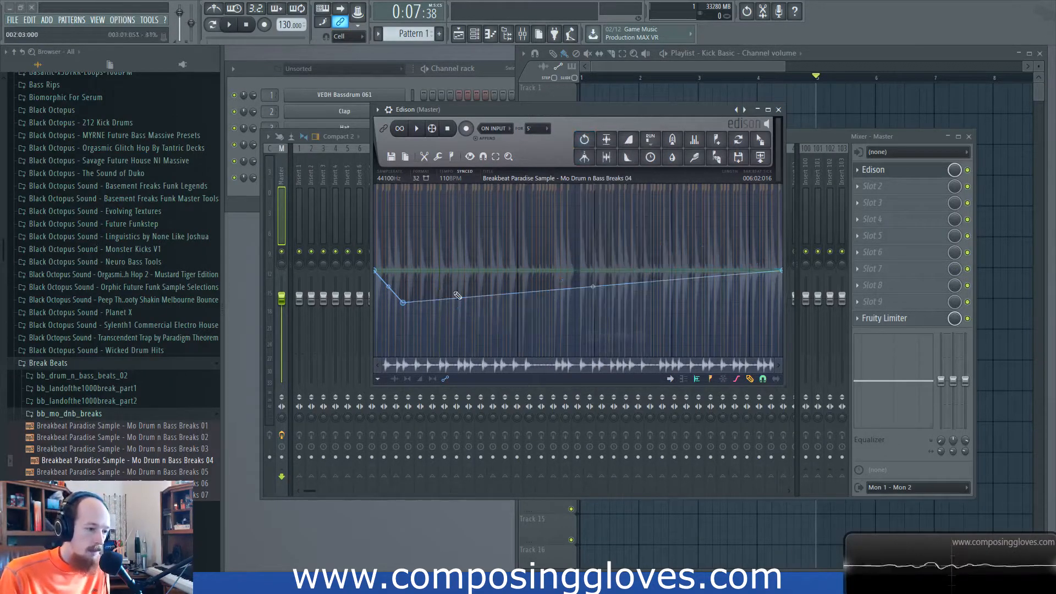
{"action": "right_click", "coordinate": [579, 135]}
{"action": "left_click", "coordinate": [607, 304]}
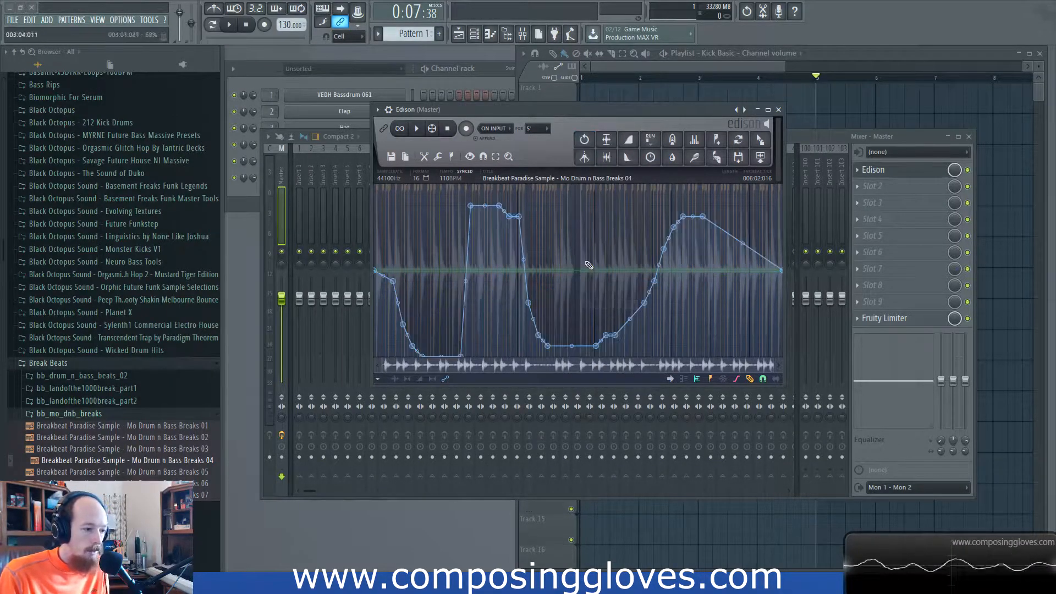
{"action": "right_click", "coordinate": [585, 142]}
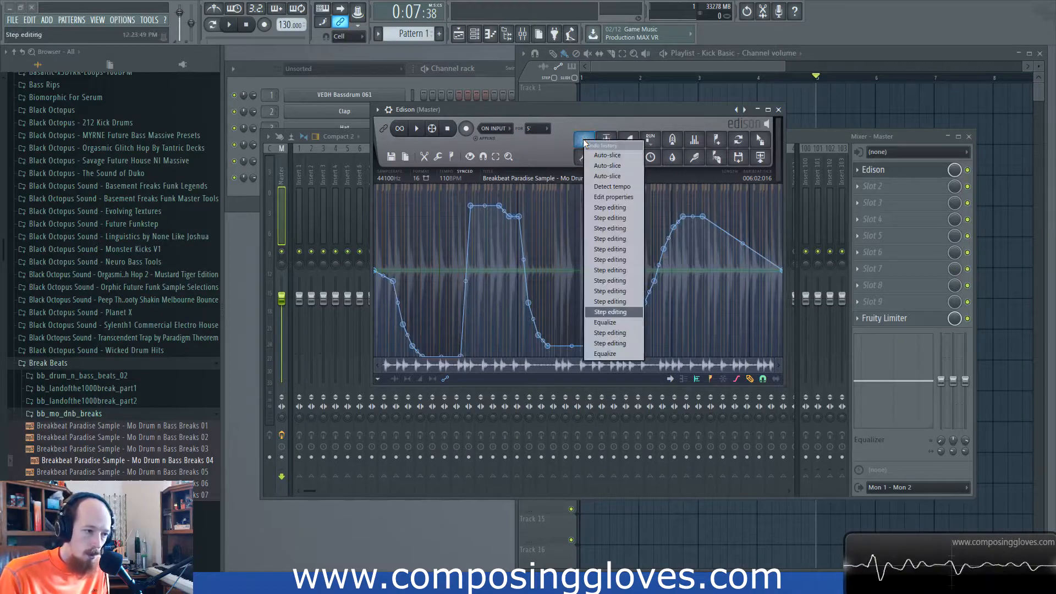
{"action": "left_click", "coordinate": [619, 323]}
{"action": "left_click", "coordinate": [429, 158]}
{"action": "left_click", "coordinate": [434, 157]}
{"action": "left_click", "coordinate": [436, 158]}
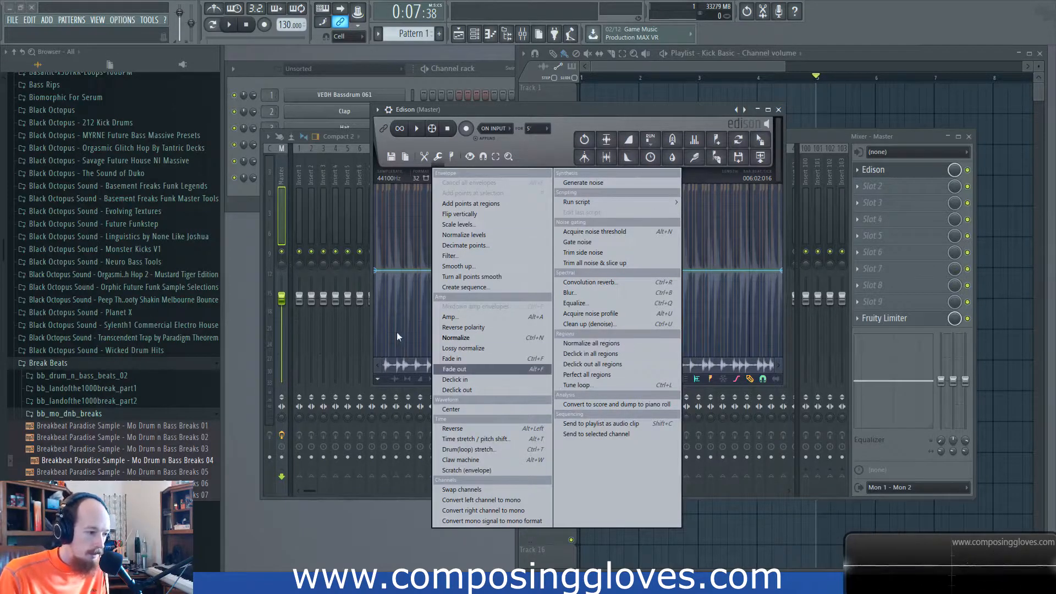
{"action": "right_click", "coordinate": [392, 312]}
{"action": "mouse_move", "coordinate": [399, 310]}
{"action": "left_mouse_down"}
{"action": "mouse_move", "coordinate": [431, 279]}
{"action": "mouse_move", "coordinate": [471, 277]}
{"action": "left_mouse_up"}
{"action": "right_click", "coordinate": [472, 274]}
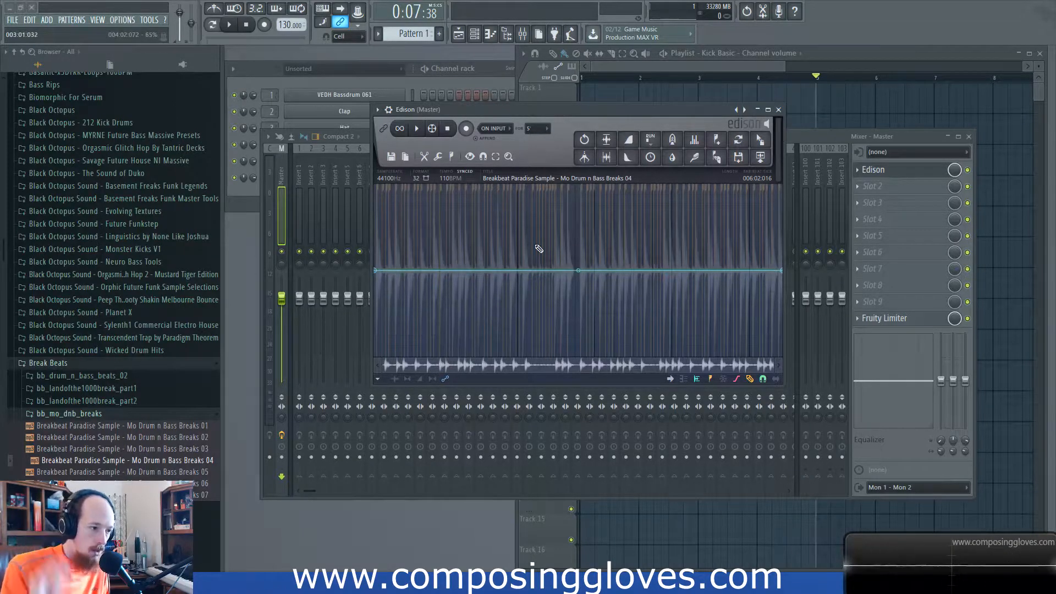
Switch the drum loop from envelope editing back to the normal waveform view
{"action": "left_click", "coordinate": [438, 158]}
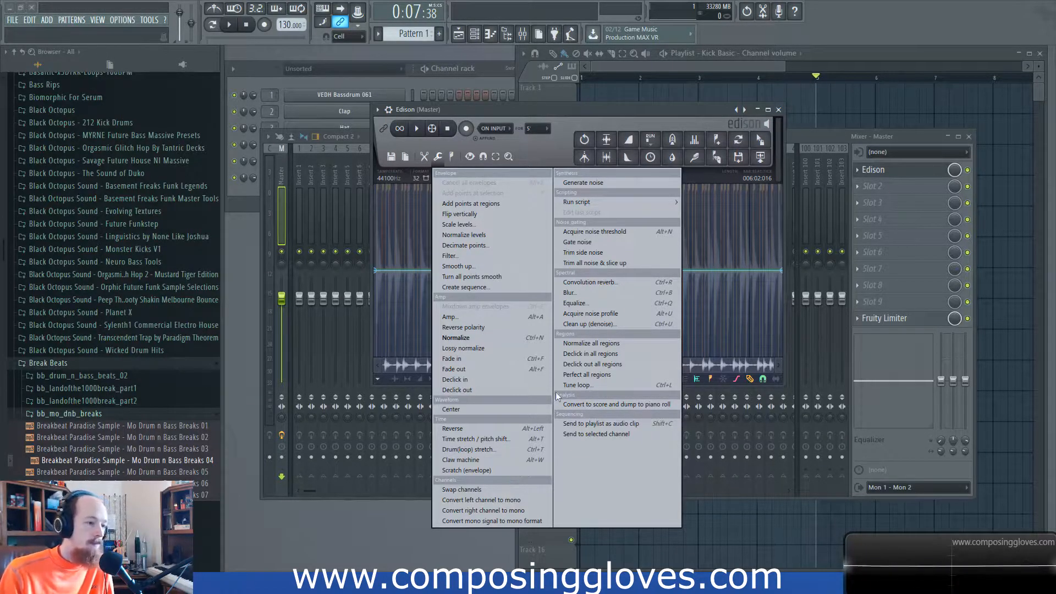
{"action": "left_click", "coordinate": [393, 375]}
{"action": "left_click", "coordinate": [394, 379]}
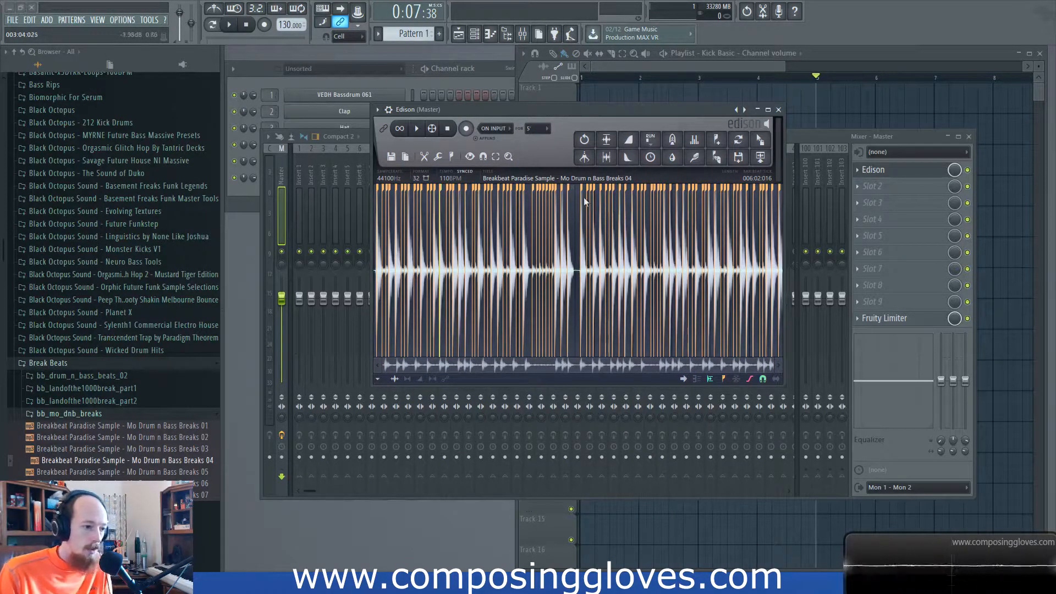
Select the silent gap in the middle of the drum loop, generate noise in it and undo the noise
{"action": "left_click_drag", "start_coordinate": [581, 192], "coordinate": [567, 193]}
{"action": "left_click", "coordinate": [438, 156]}
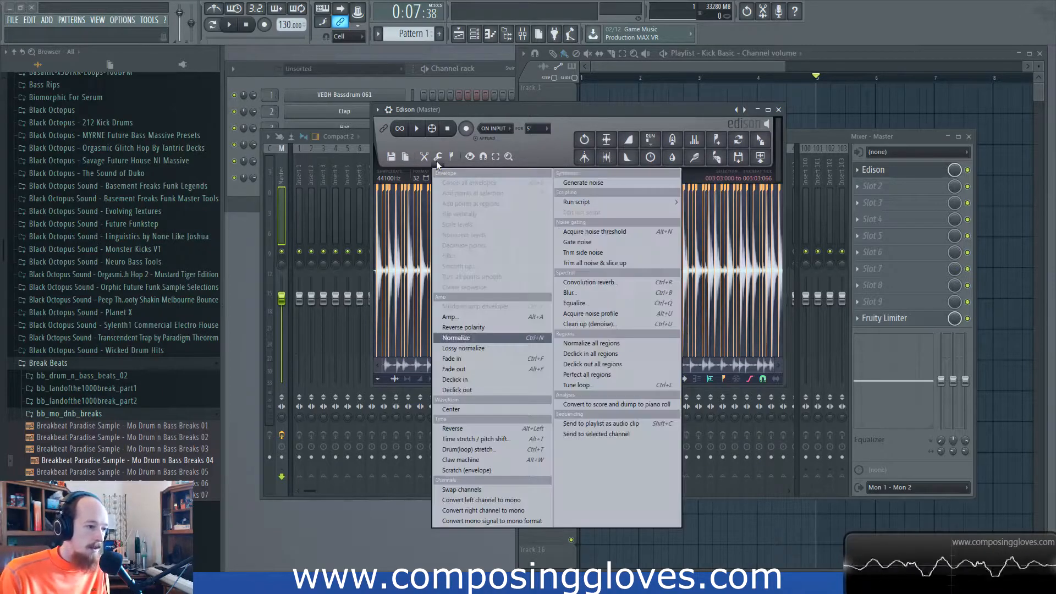
{"action": "left_click", "coordinate": [616, 182]}
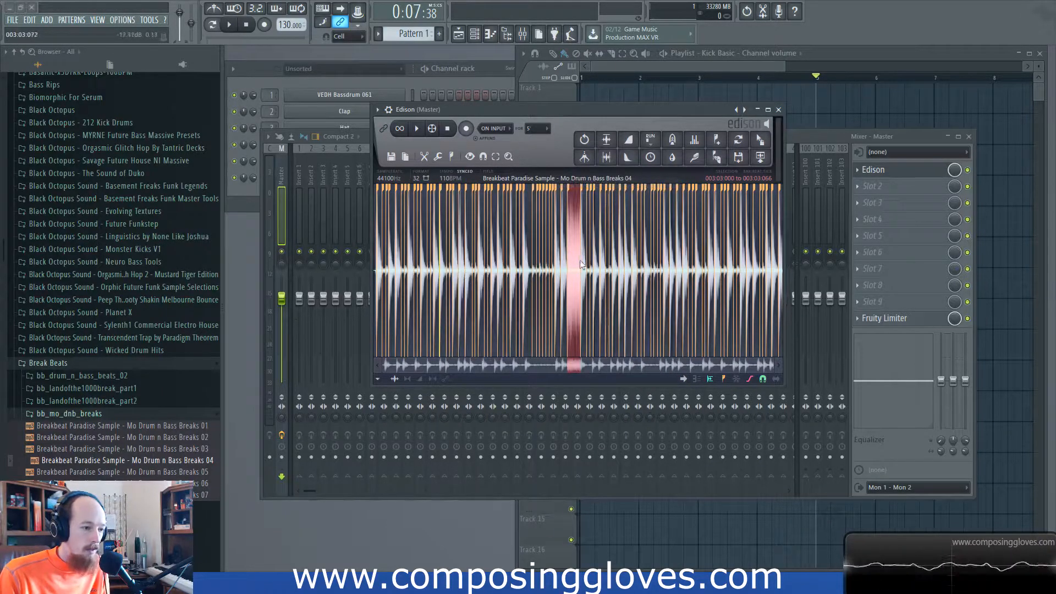
{"action": "key", "text": "ctrl+z"}
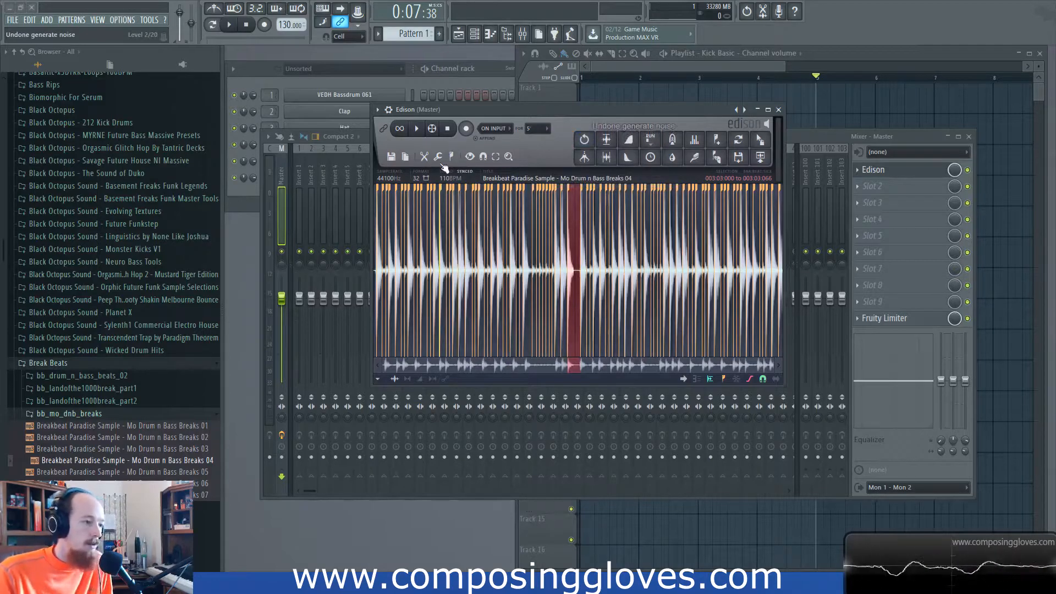
Review the available script categories, open the Amp script's Volume setting and close it without running the script
{"action": "left_click", "coordinate": [438, 158]}
{"action": "left_click", "coordinate": [451, 157]}
{"action": "left_click", "coordinate": [437, 158]}
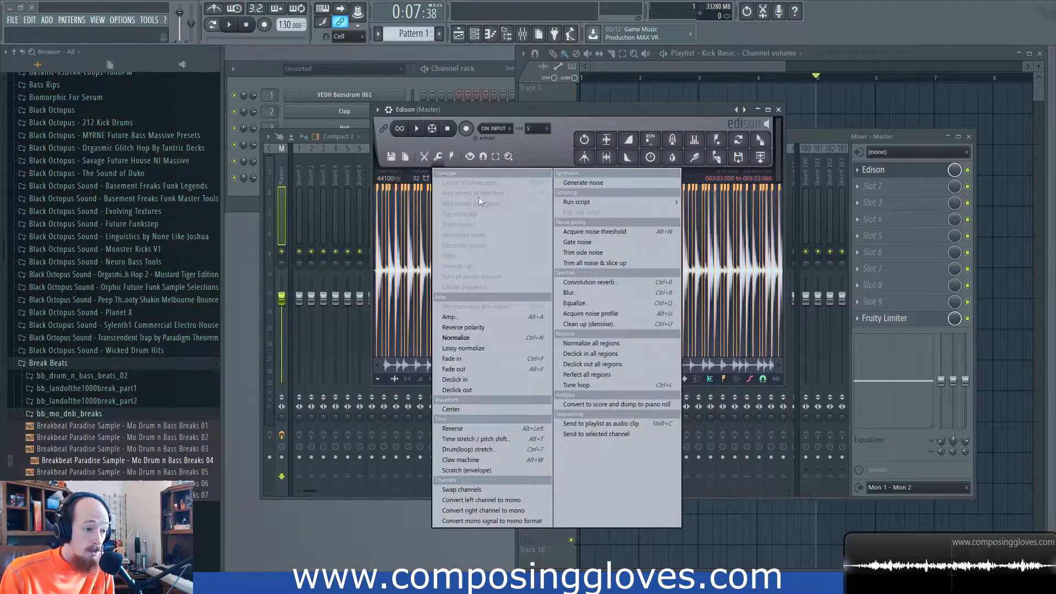
{"action": "mouse_move", "coordinate": [629, 201]}
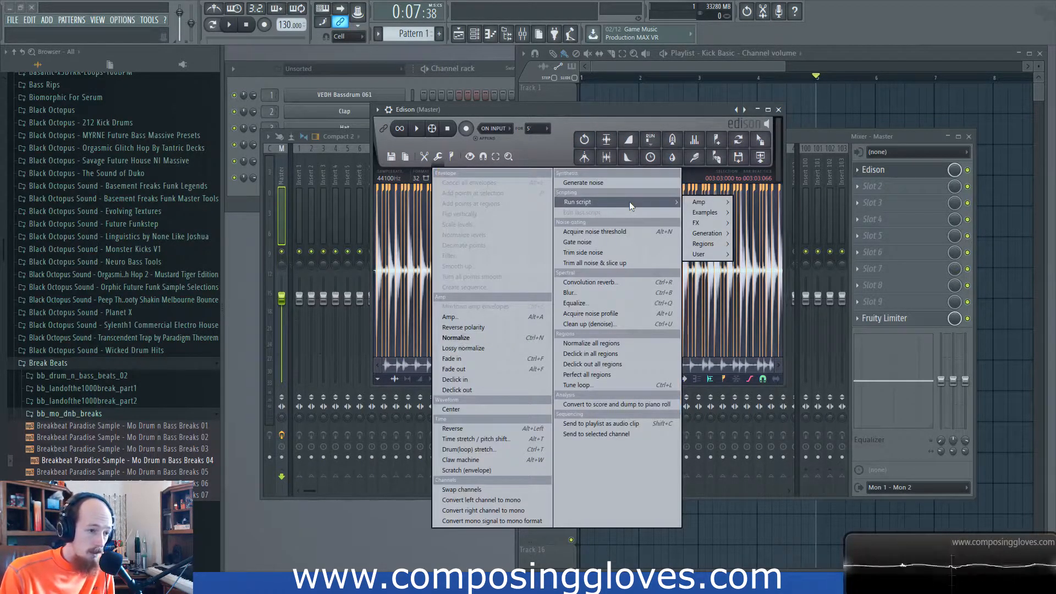
{"action": "mouse_move", "coordinate": [725, 204]}
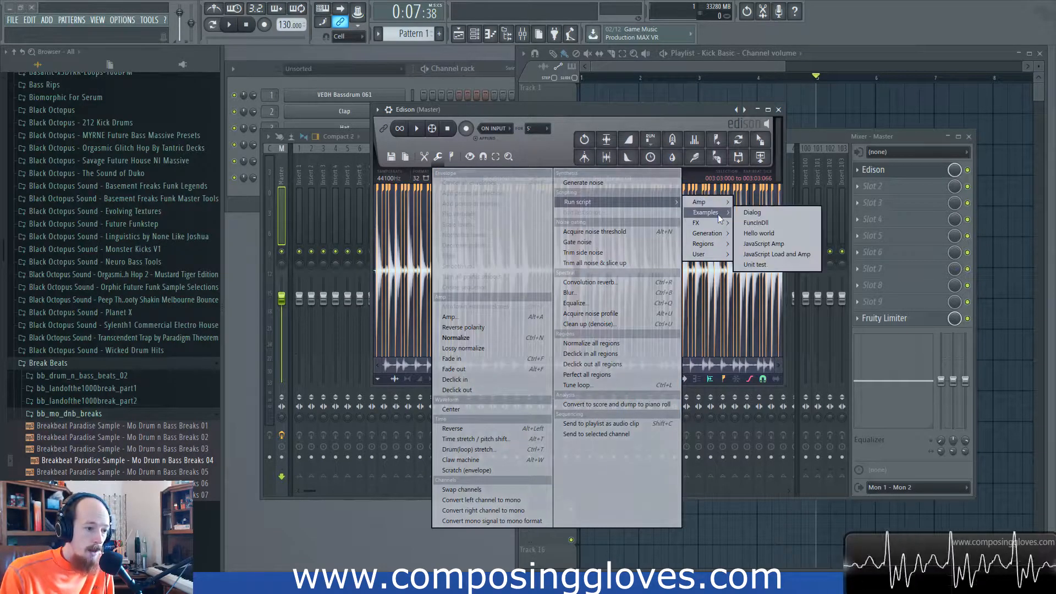
{"action": "left_click", "coordinate": [744, 202]}
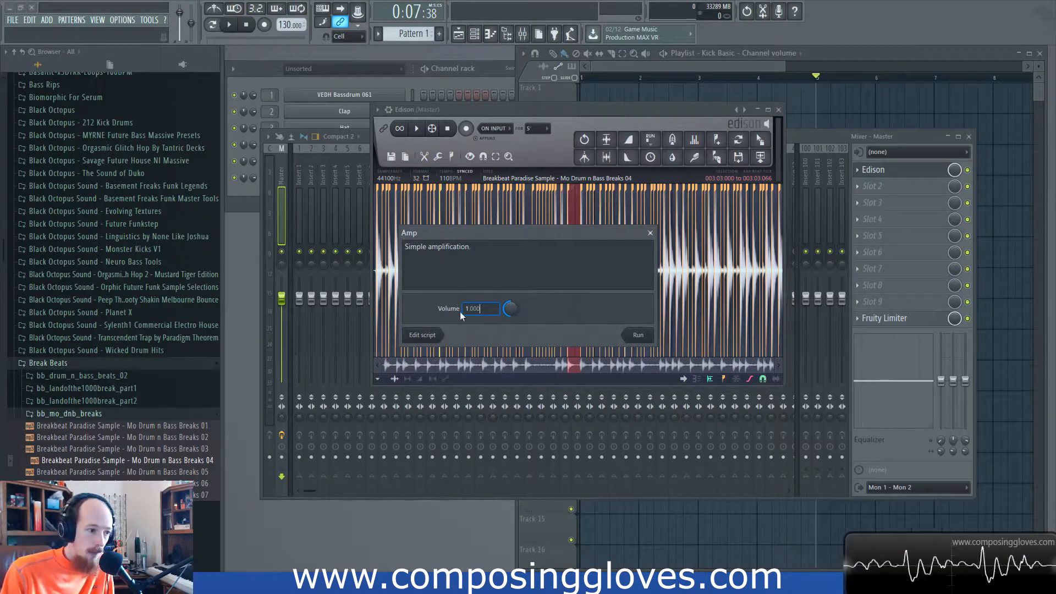
{"action": "left_click", "coordinate": [649, 233]}
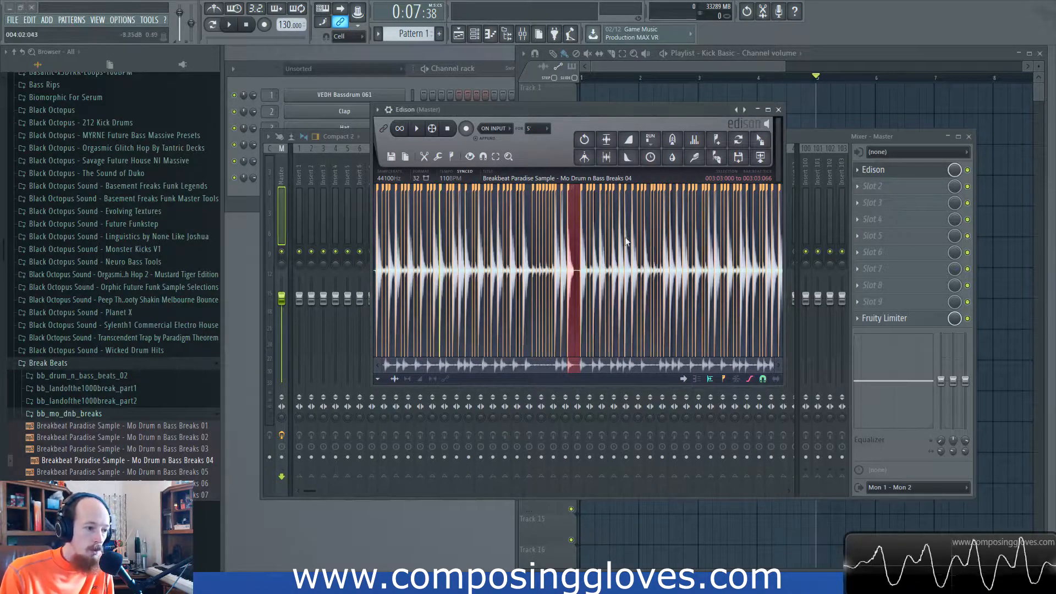
Look through the example scripts, raise the Bit reduction script's bit depth to about 23 and close it without running
{"action": "left_click", "coordinate": [443, 154]}
{"action": "mouse_move", "coordinate": [663, 202]}
{"action": "mouse_move", "coordinate": [715, 233]}
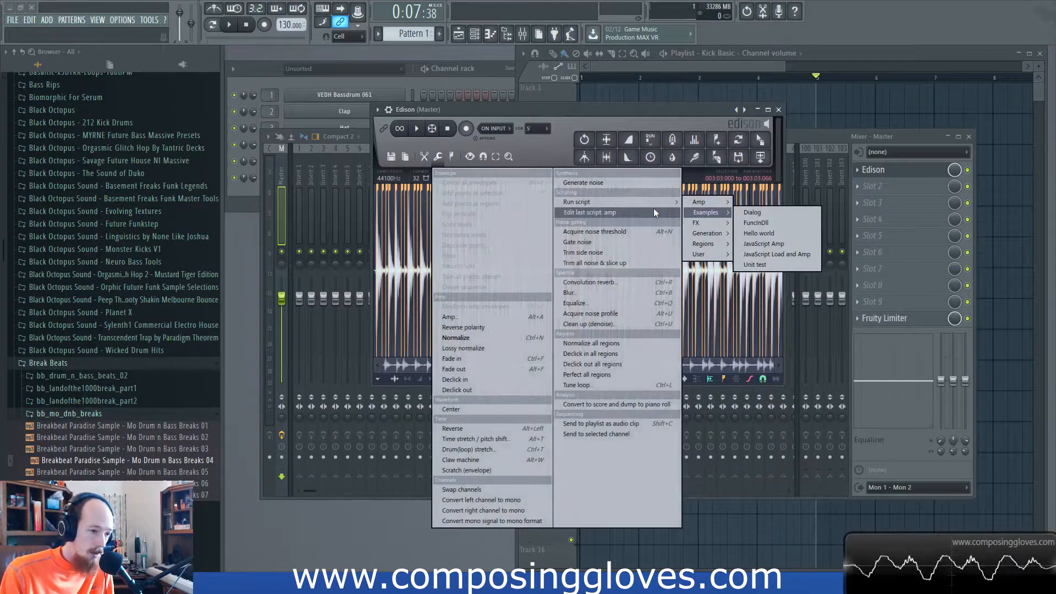
{"action": "left_click", "coordinate": [609, 212]}
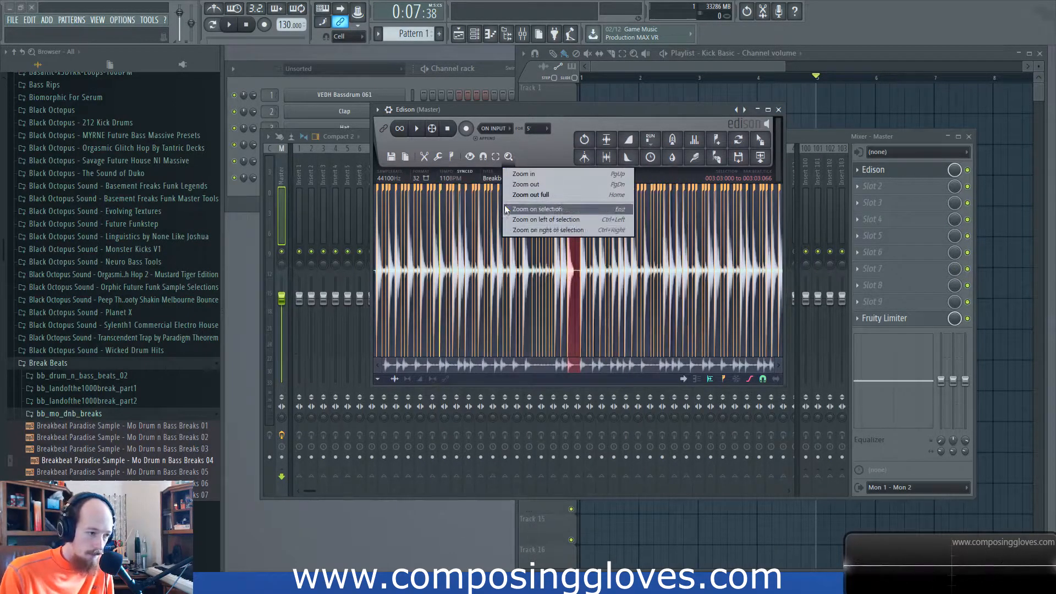
{"action": "left_click", "coordinate": [443, 160]}
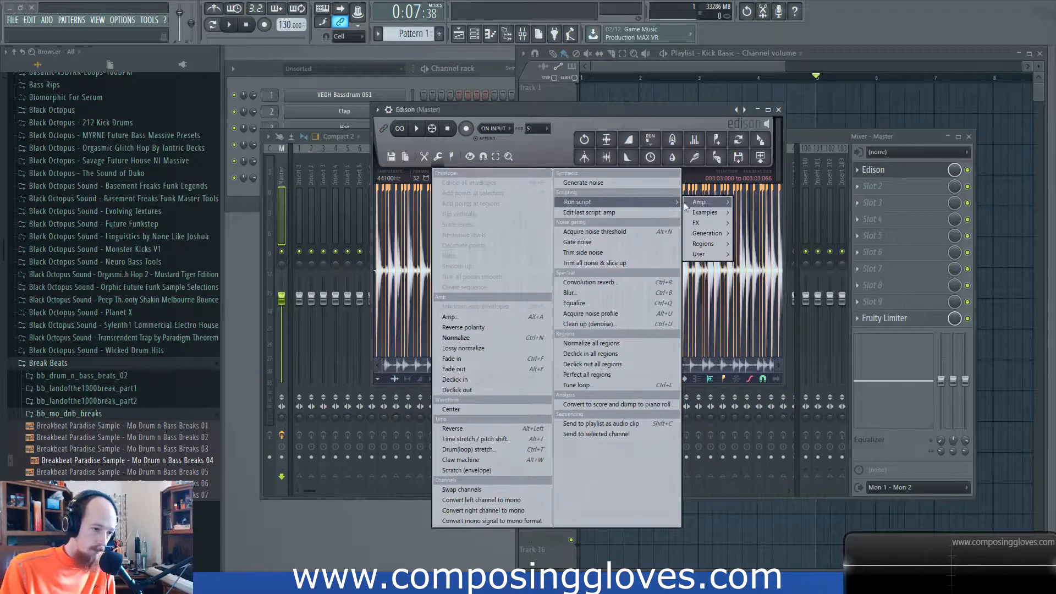
{"action": "mouse_move", "coordinate": [708, 213]}
{"action": "left_click", "coordinate": [790, 226]}
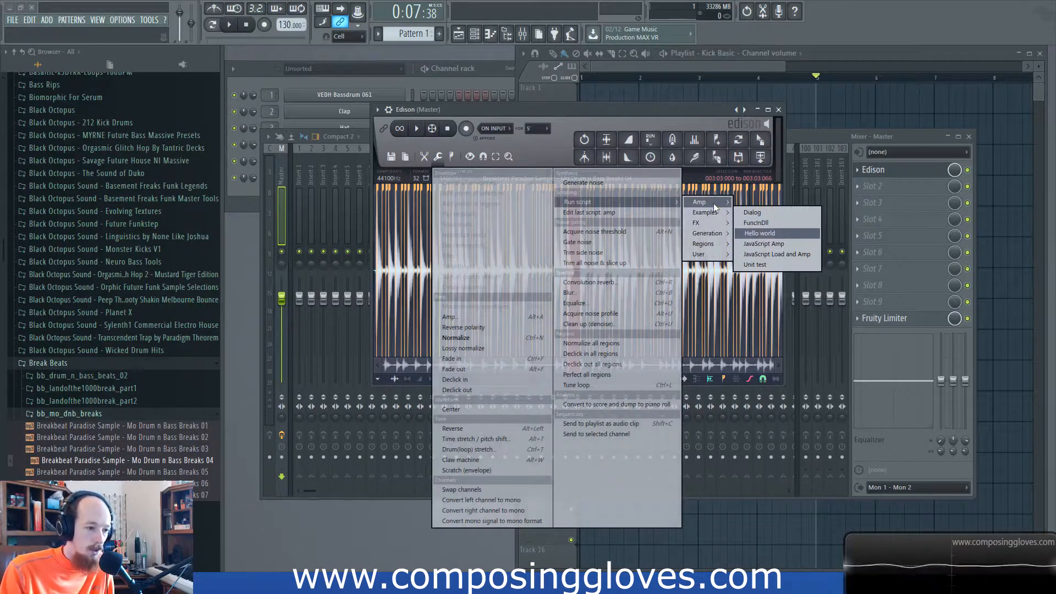
{"action": "left_click", "coordinate": [776, 223]}
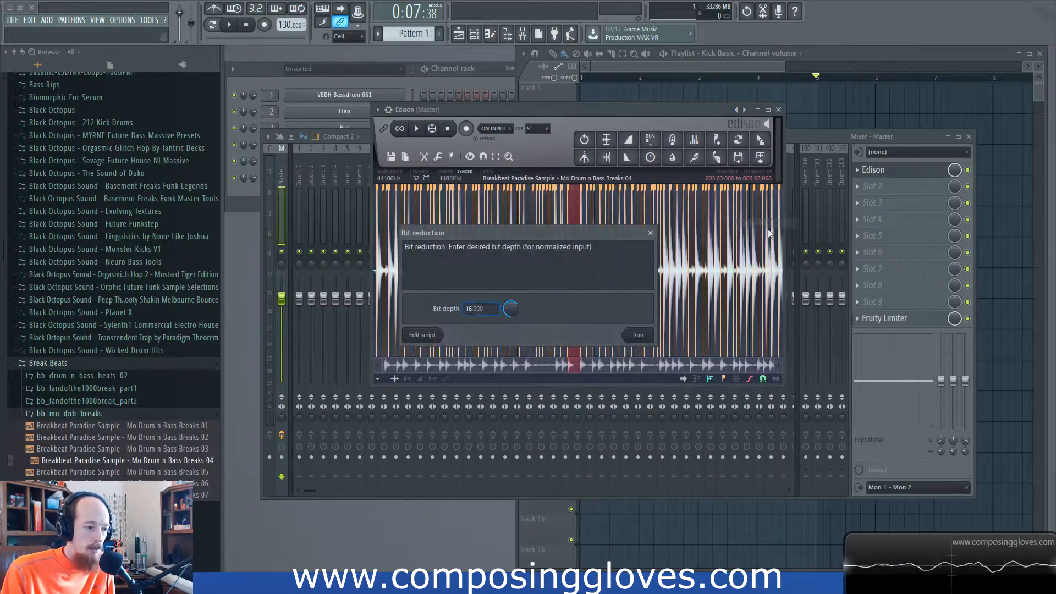
{"action": "mouse_move", "coordinate": [513, 309]}
{"action": "left_mouse_down"}
{"action": "mouse_move", "coordinate": [513, 342]}
{"action": "mouse_move", "coordinate": [513, 291]}
{"action": "left_mouse_up"}
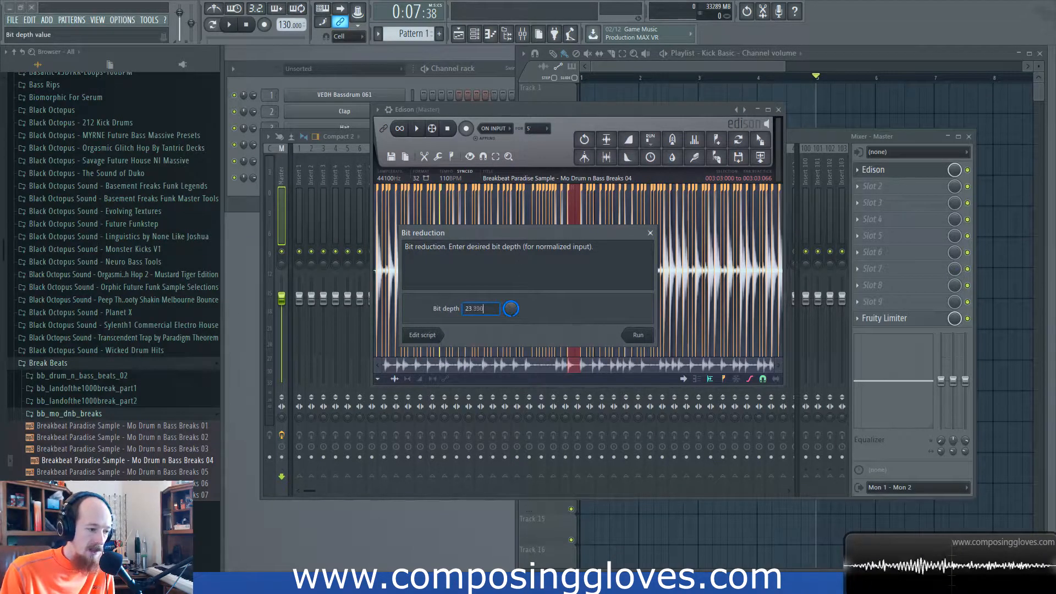
{"action": "left_click", "coordinate": [651, 233]}
Acquire a low noise threshold for the drum loop and clear the selection
{"action": "left_click", "coordinate": [438, 157]}
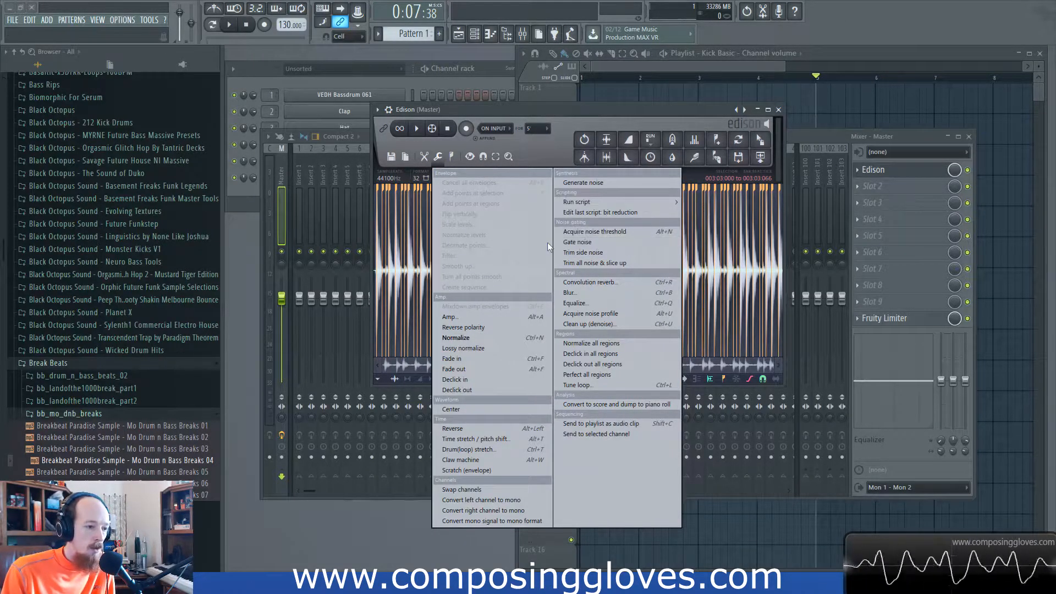
{"action": "left_click", "coordinate": [613, 232]}
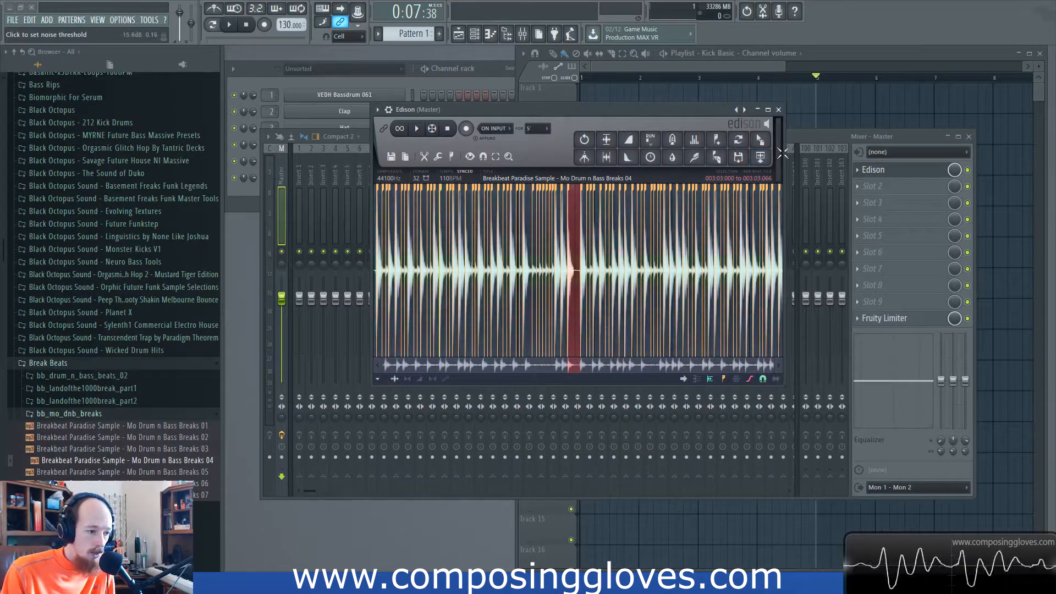
{"action": "left_click", "coordinate": [573, 239]}
{"action": "key", "text": "ctrl+a"}
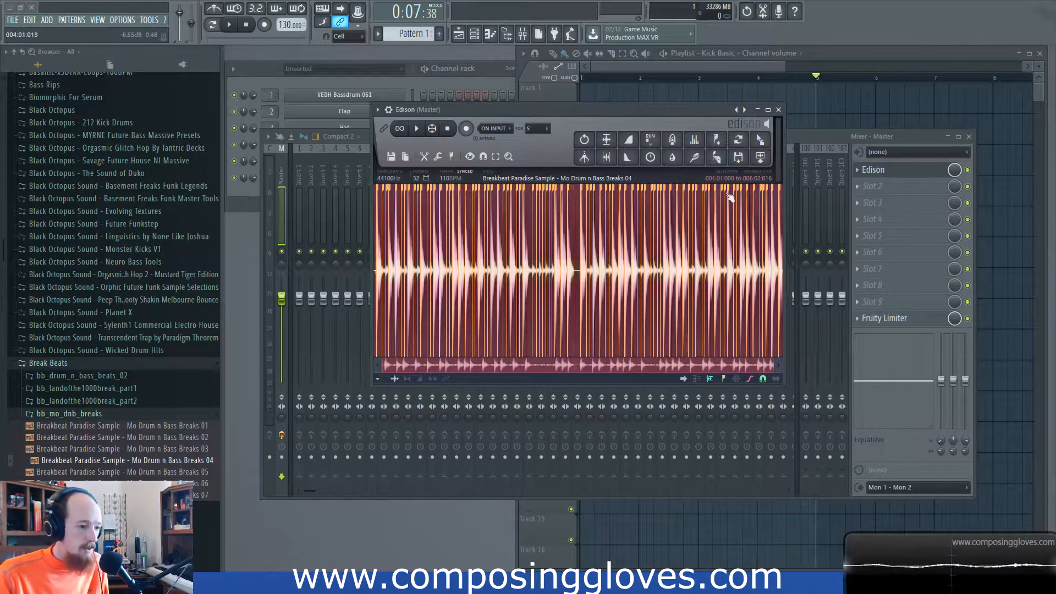
{"action": "left_click", "coordinate": [572, 236]}
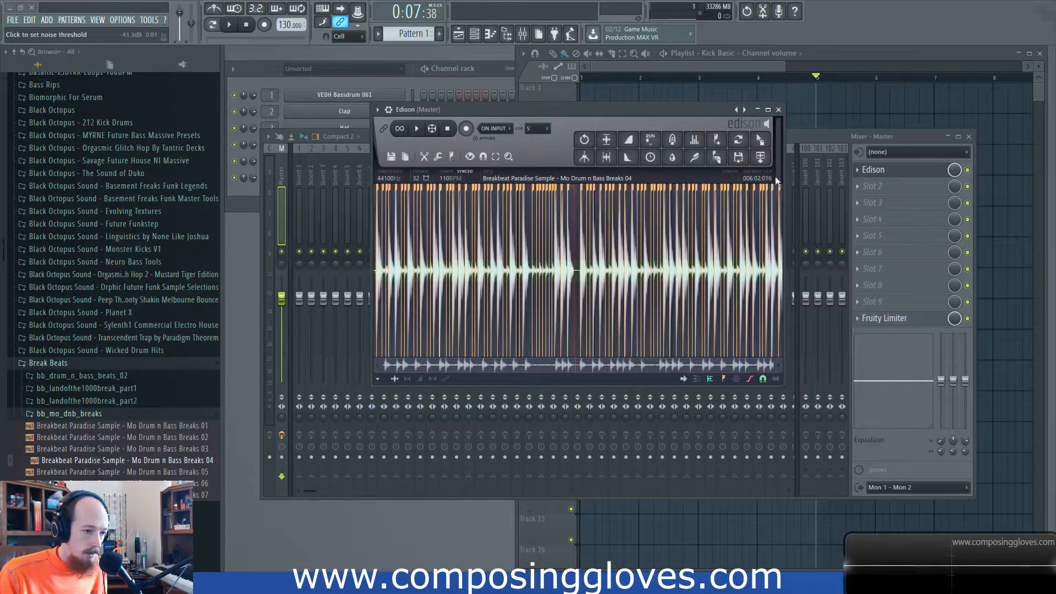
{"action": "scroll", "coordinate": [599, 298], "scroll_direction": "up", "scroll_amount": 2}
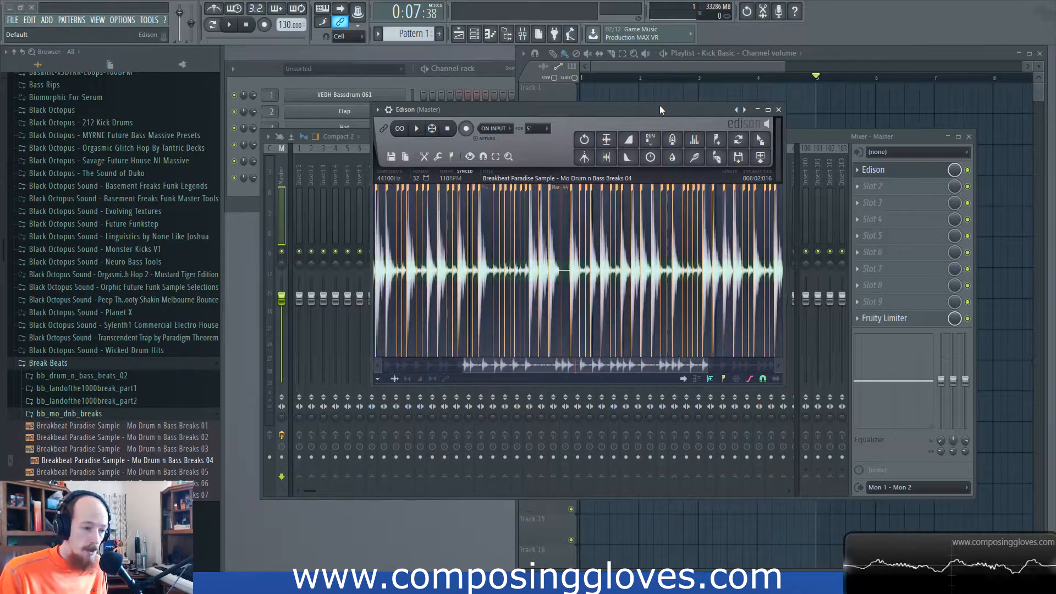
Enlarge the Edison window in both directions and reposition it so the whole editor fits on screen
{"action": "double_click", "coordinate": [659, 108]}
{"action": "double_click", "coordinate": [612, 14]}
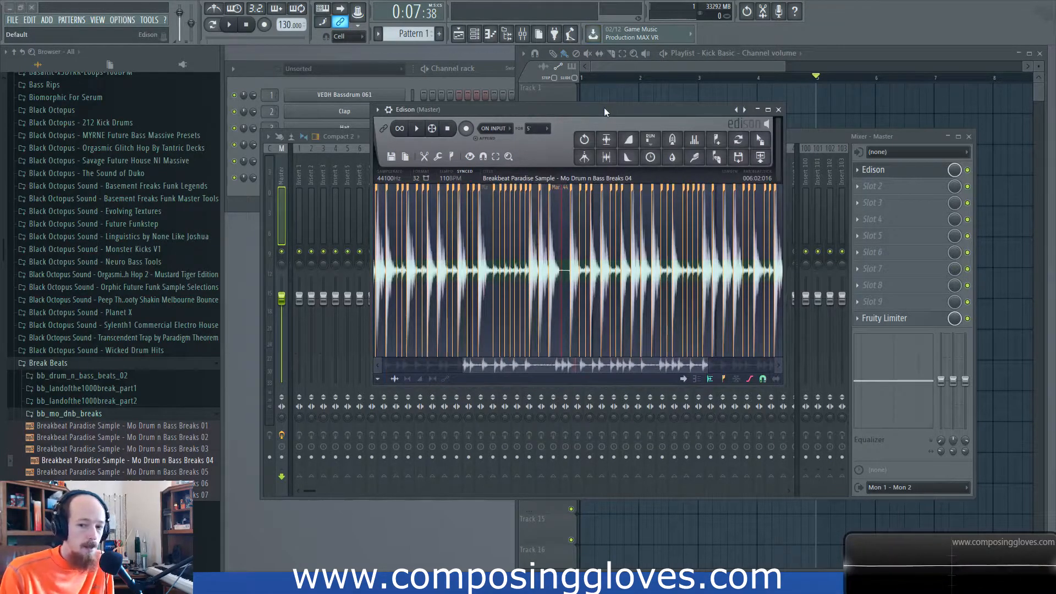
{"action": "left_click_drag", "start_coordinate": [781, 383], "coordinate": [1051, 539]}
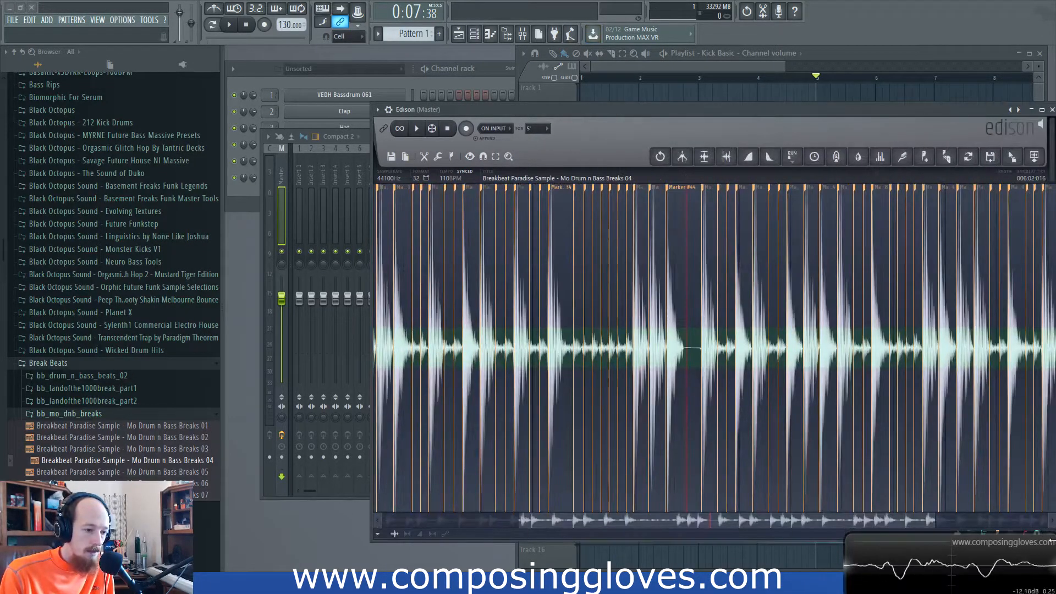
{"action": "left_click_drag", "start_coordinate": [701, 115], "coordinate": [597, 40]}
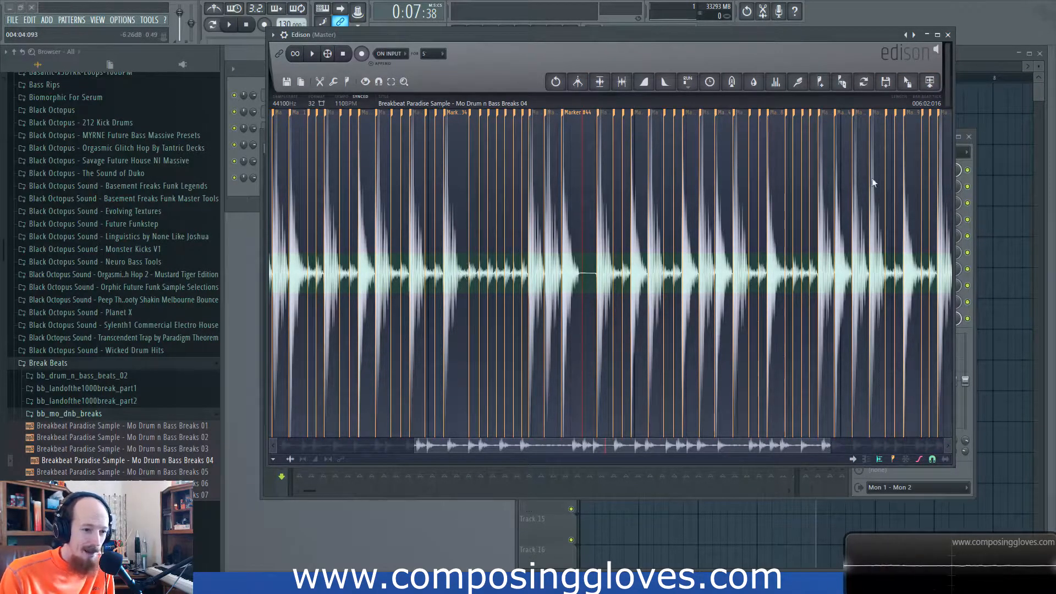
Reset the noise threshold, select the silent gap in the middle of the loop and acquire a noise threshold again
{"action": "left_click", "coordinate": [950, 66]}
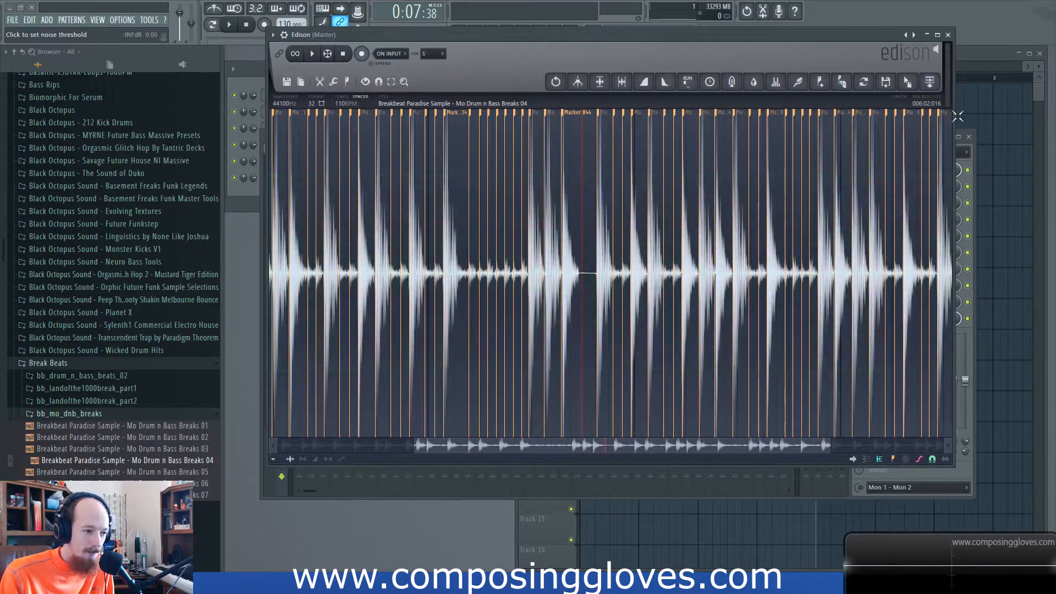
{"action": "double_click", "coordinate": [581, 188]}
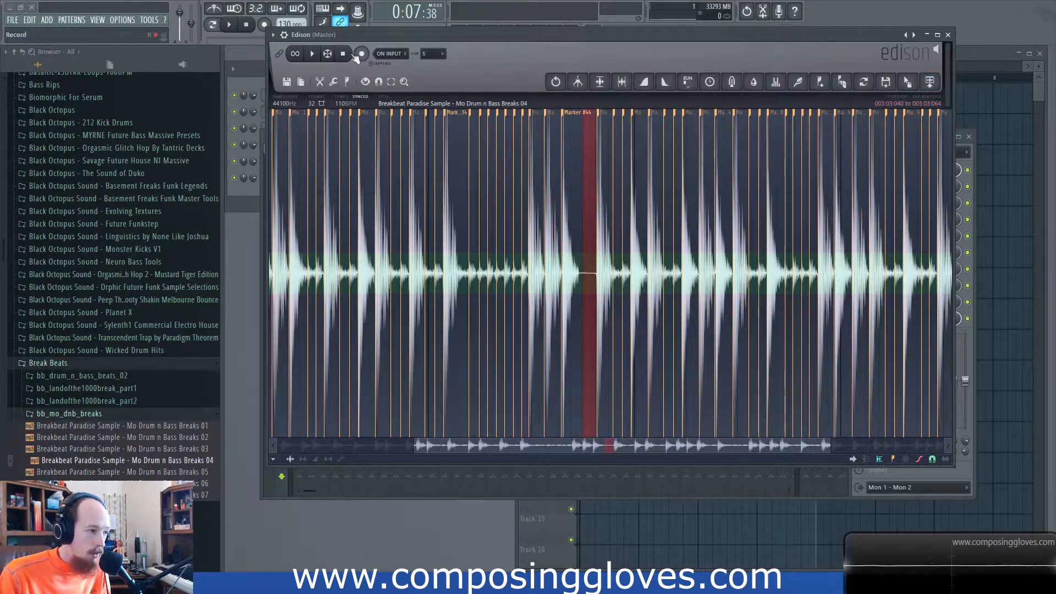
{"action": "left_click", "coordinate": [333, 81]}
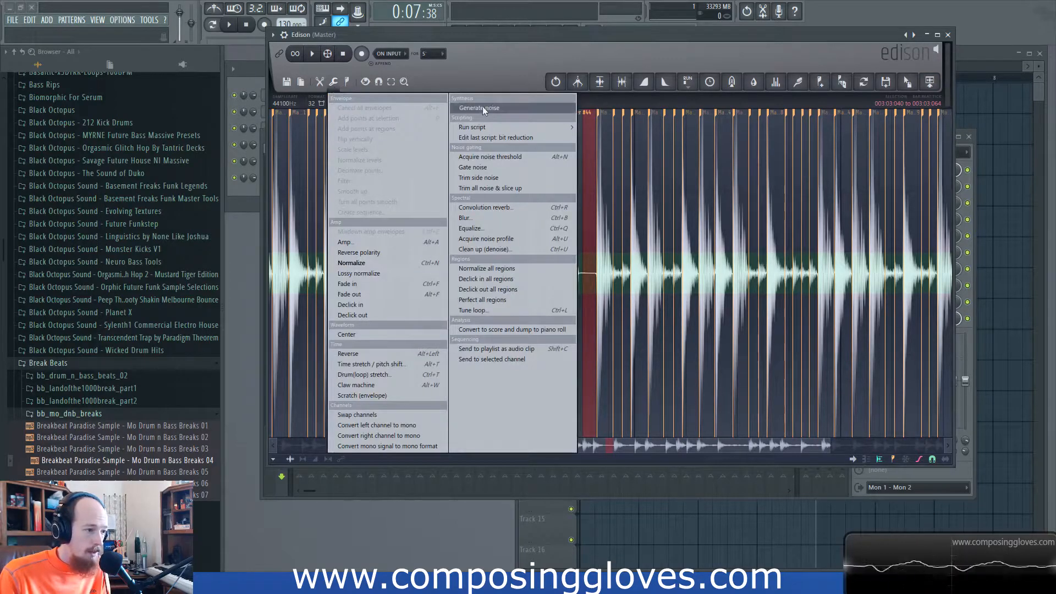
{"action": "left_click", "coordinate": [485, 157]}
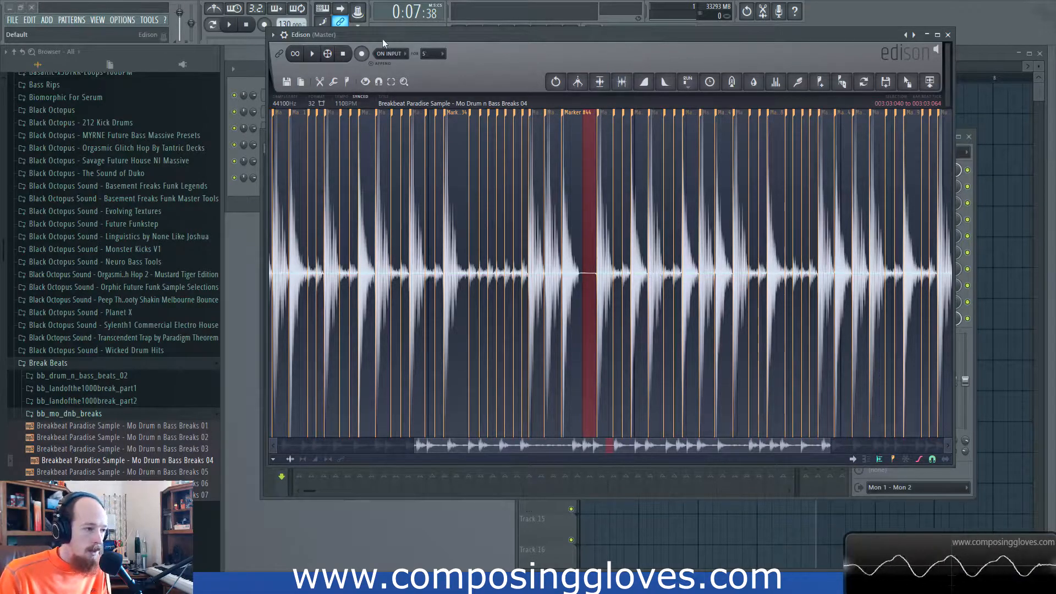
Set a high noise threshold covering most of the waveform's height and apply Gate noise with the silent gap selected
{"action": "left_click", "coordinate": [346, 83]}
{"action": "left_click", "coordinate": [333, 83]}
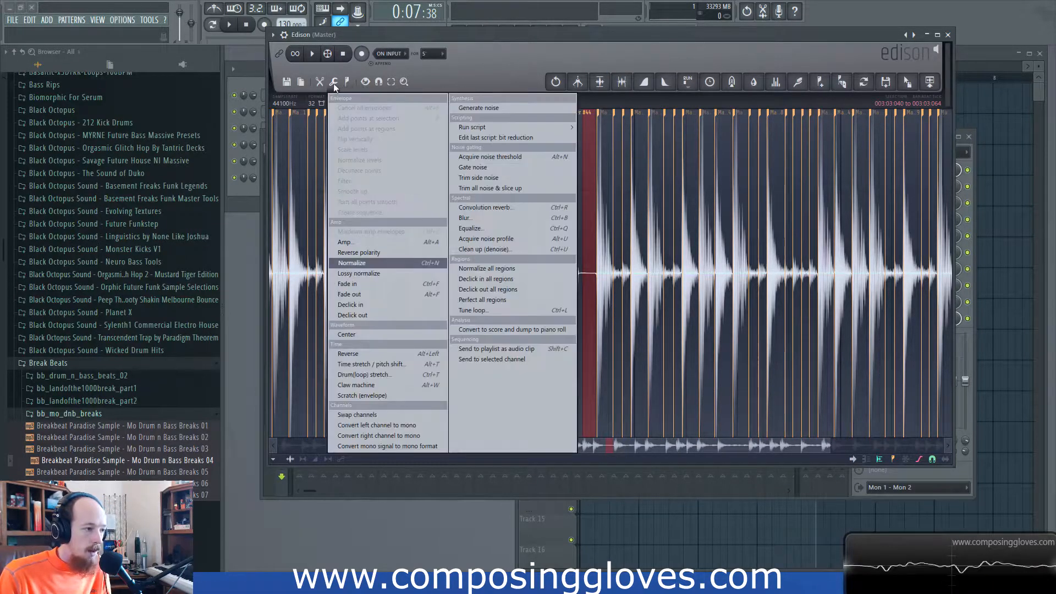
{"action": "left_click", "coordinate": [537, 168]}
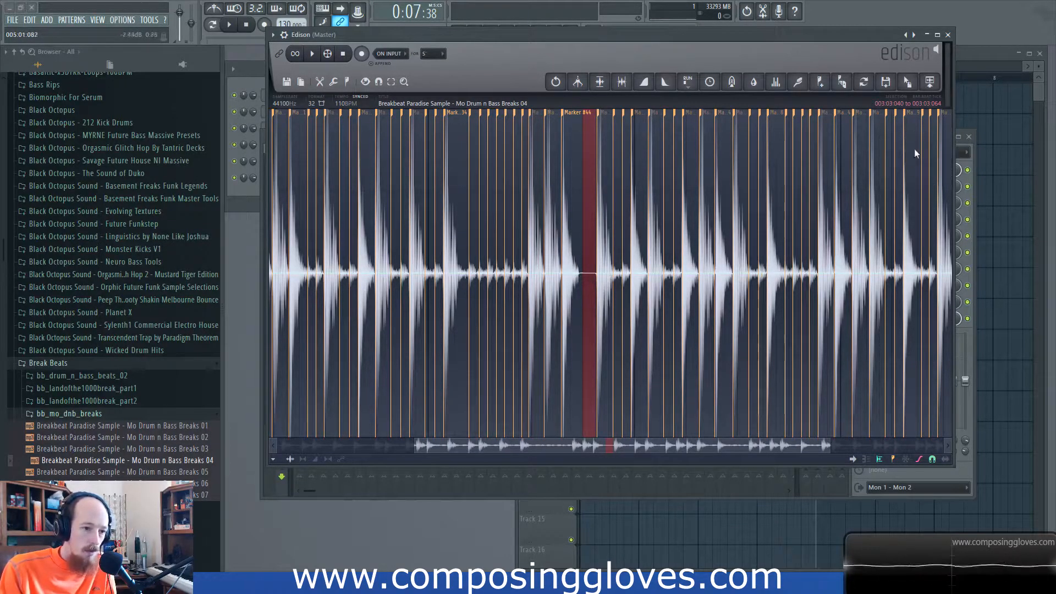
{"action": "key", "text": "ctrl+a"}
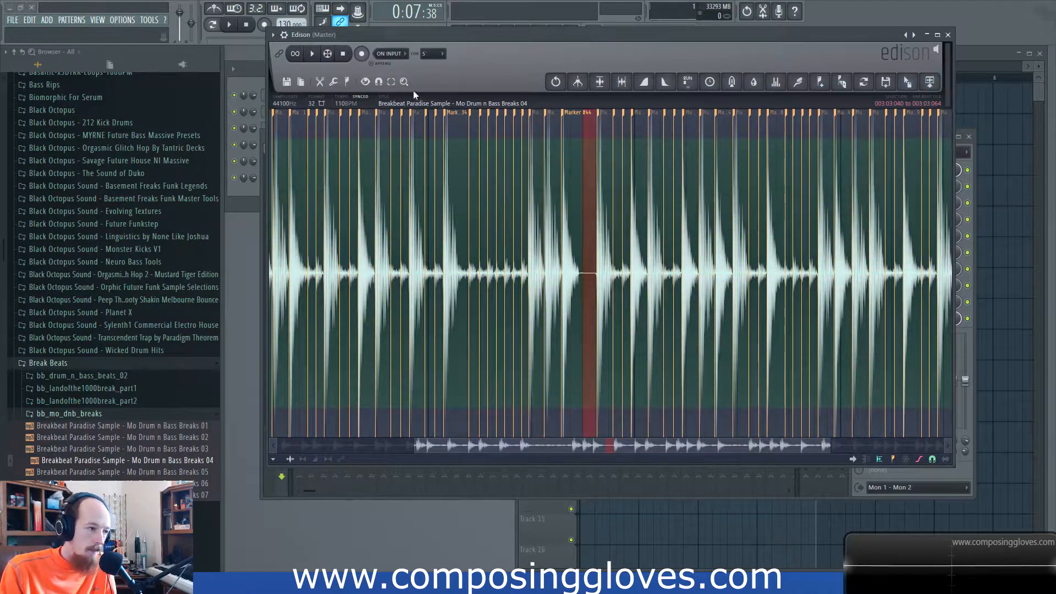
{"action": "left_click", "coordinate": [334, 84]}
{"action": "left_click", "coordinate": [347, 82]}
{"action": "left_click", "coordinate": [337, 85]}
{"action": "left_click", "coordinate": [339, 87]}
{"action": "left_click", "coordinate": [519, 169]}
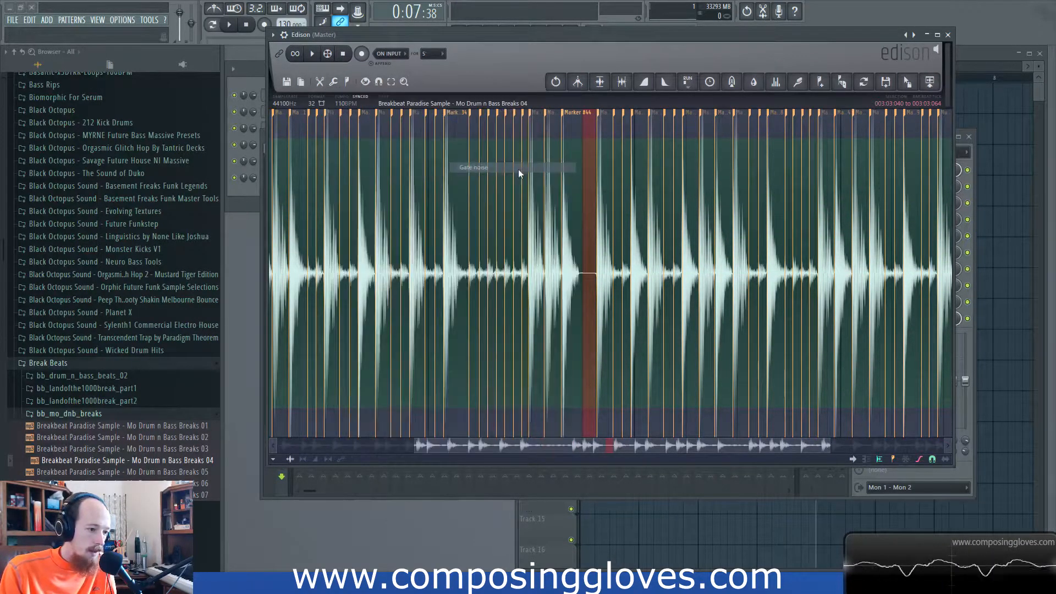
{"action": "left_click", "coordinate": [335, 84]}
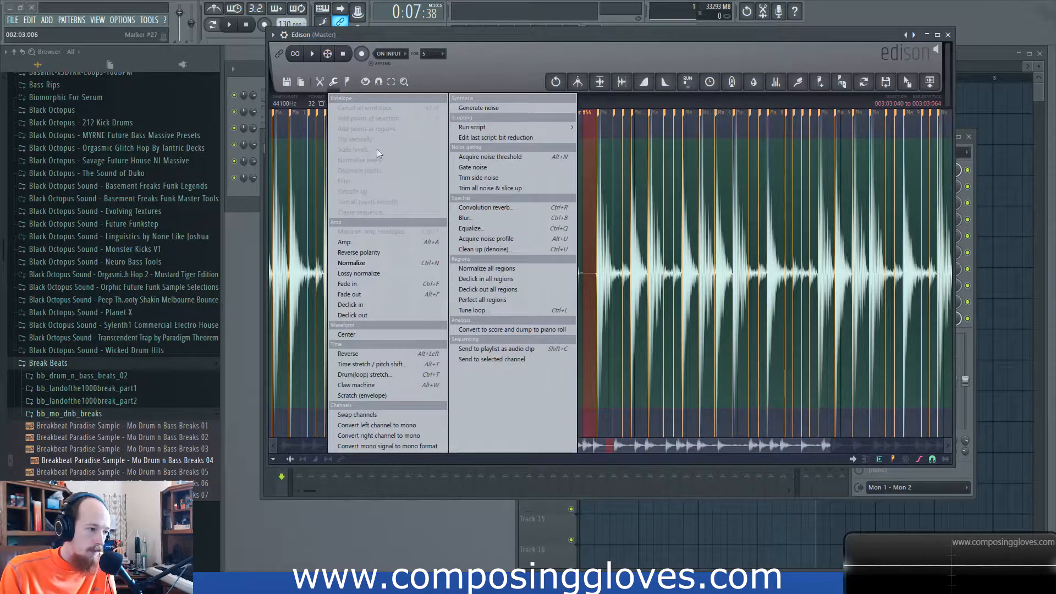
{"action": "left_click", "coordinate": [547, 167]}
Select the run of quiet hits before the silent gap, lower the noise threshold to just above them and gate that section
{"action": "left_click_drag", "start_coordinate": [592, 352], "coordinate": [517, 287]}
{"action": "left_click", "coordinate": [486, 230]}
{"action": "left_click", "coordinate": [484, 231]}
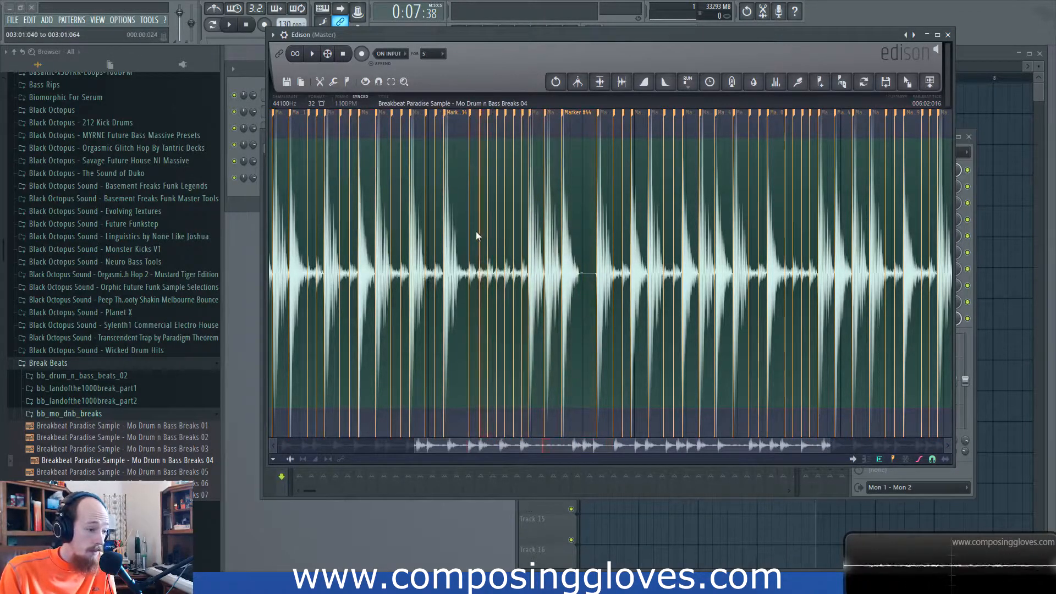
{"action": "left_click_drag", "start_coordinate": [477, 235], "coordinate": [513, 236]}
{"action": "left_click", "coordinate": [333, 81]}
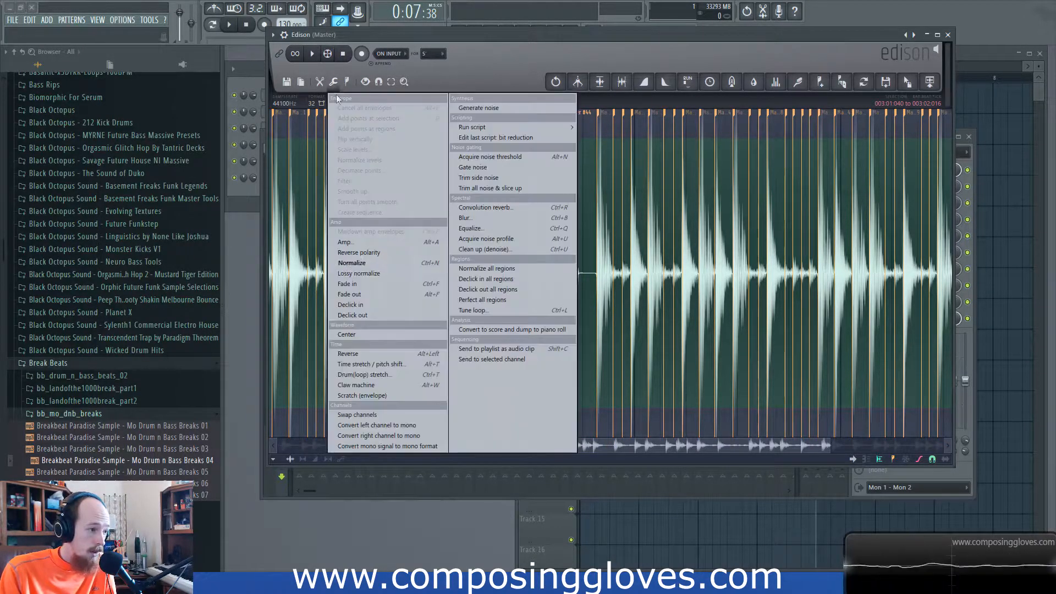
{"action": "left_click", "coordinate": [565, 165]}
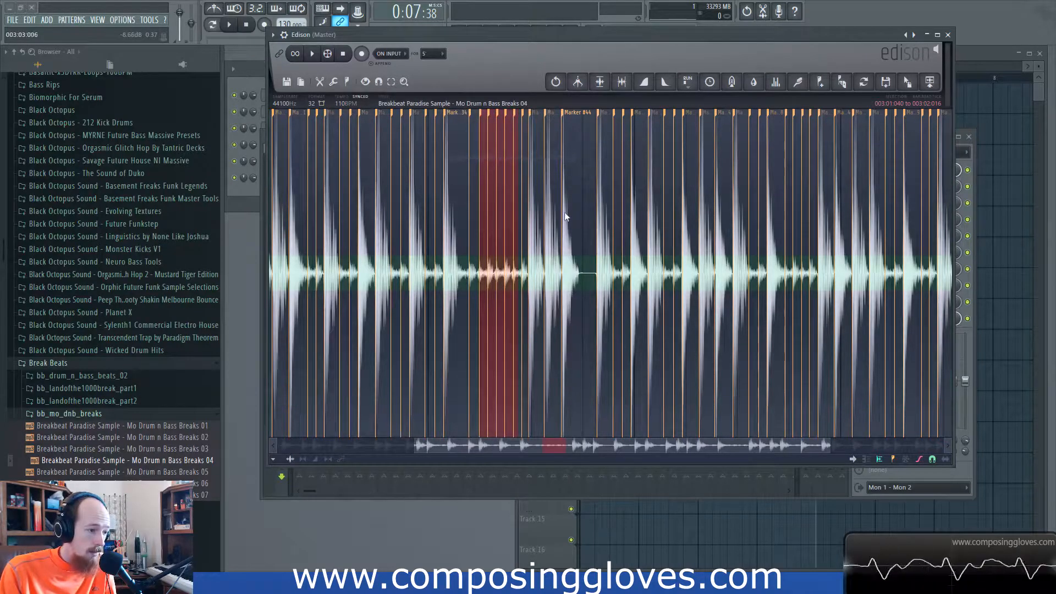
{"action": "left_click", "coordinate": [333, 82]}
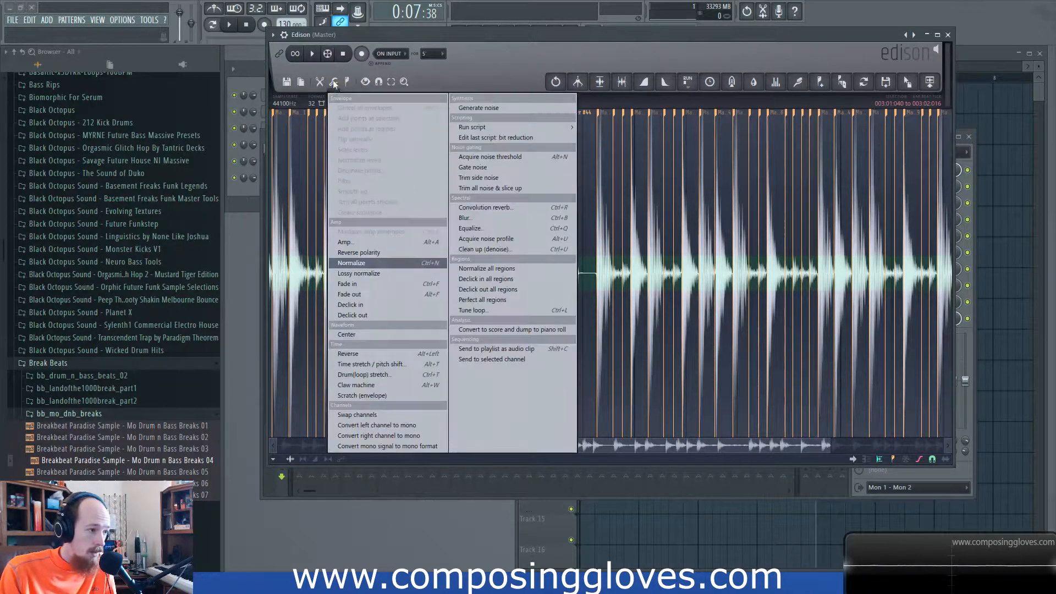
{"action": "left_click", "coordinate": [524, 166]}
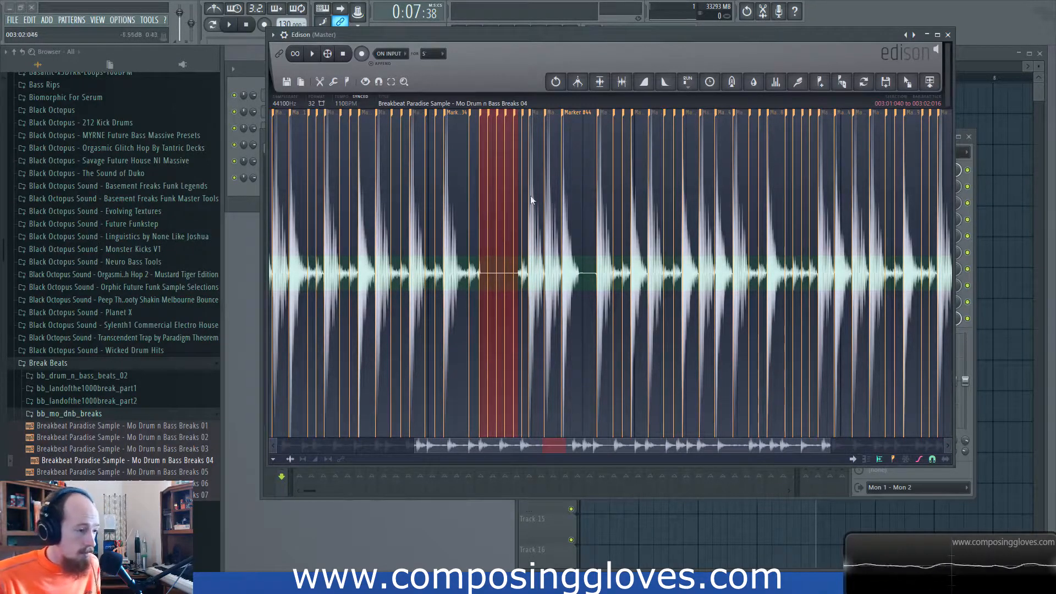
Clear the selection, gate noise across the whole drum loop and play back part of it
{"action": "left_click", "coordinate": [512, 211]}
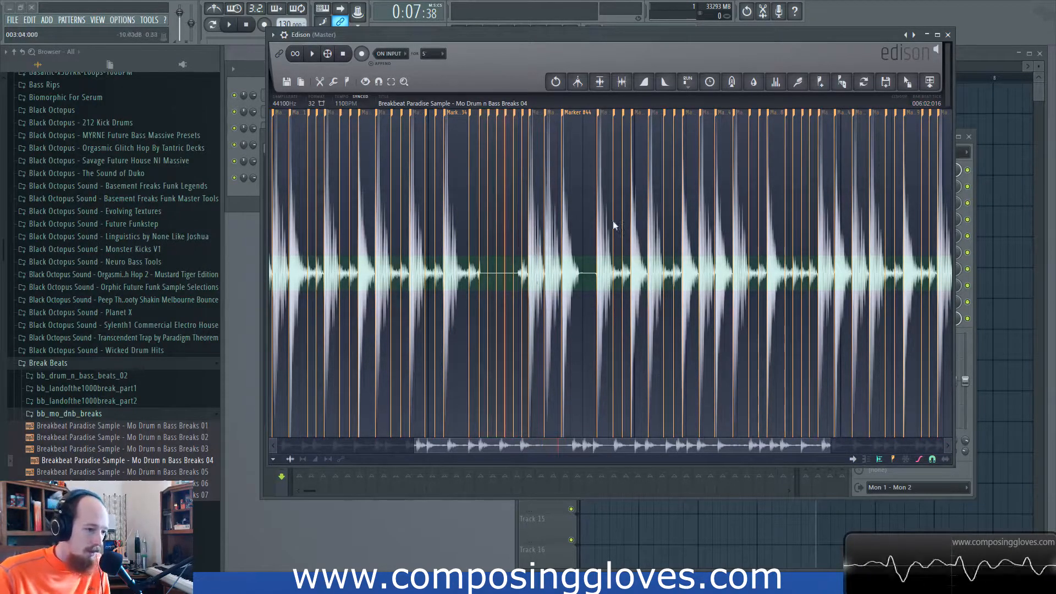
{"action": "left_click", "coordinate": [333, 83]}
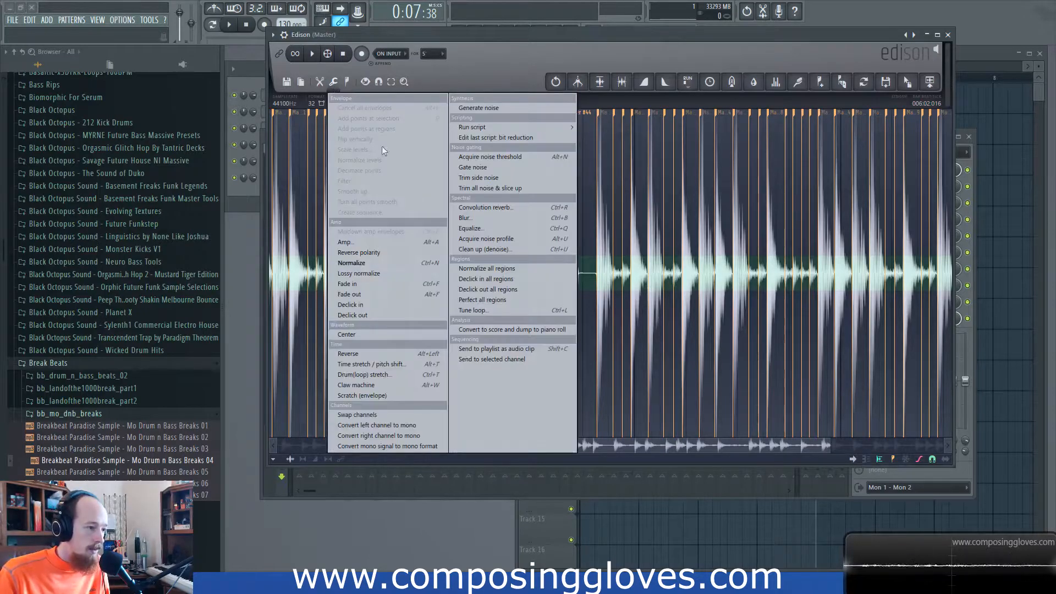
{"action": "left_click", "coordinate": [488, 168]}
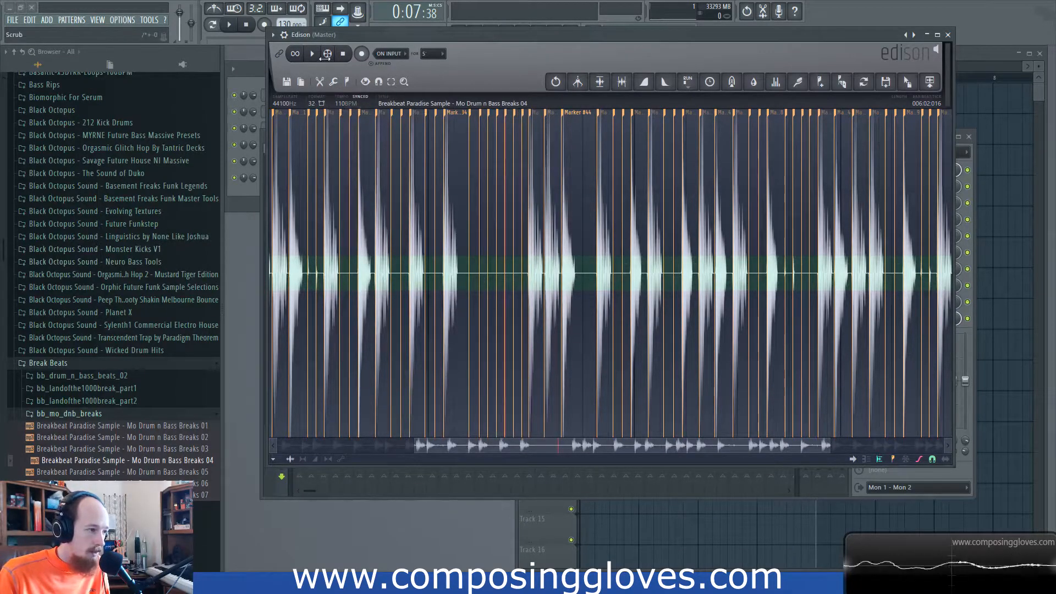
{"action": "left_click", "coordinate": [312, 54]}
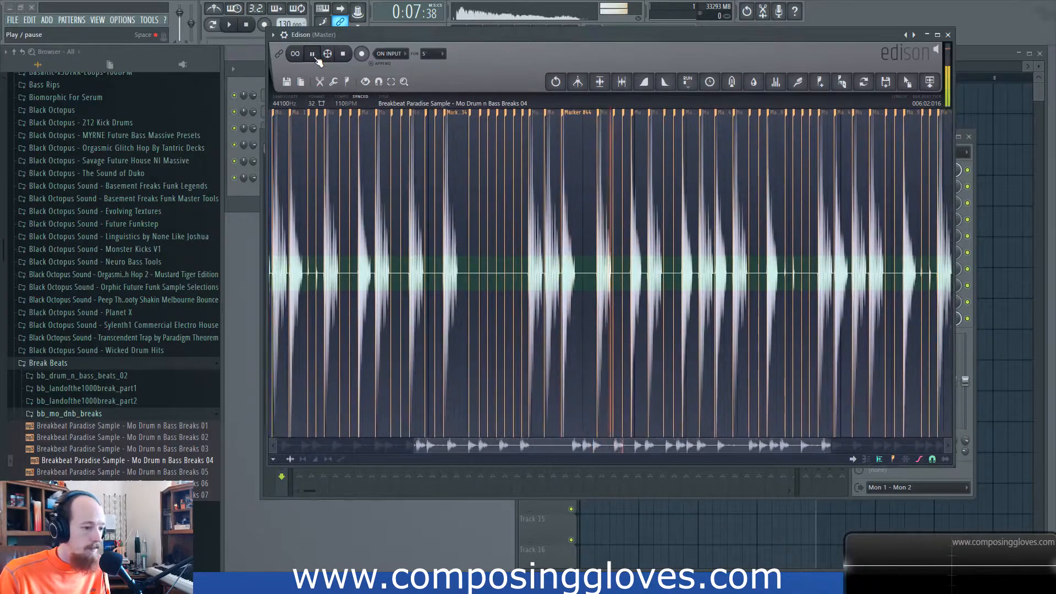
{"action": "left_click", "coordinate": [313, 54]}
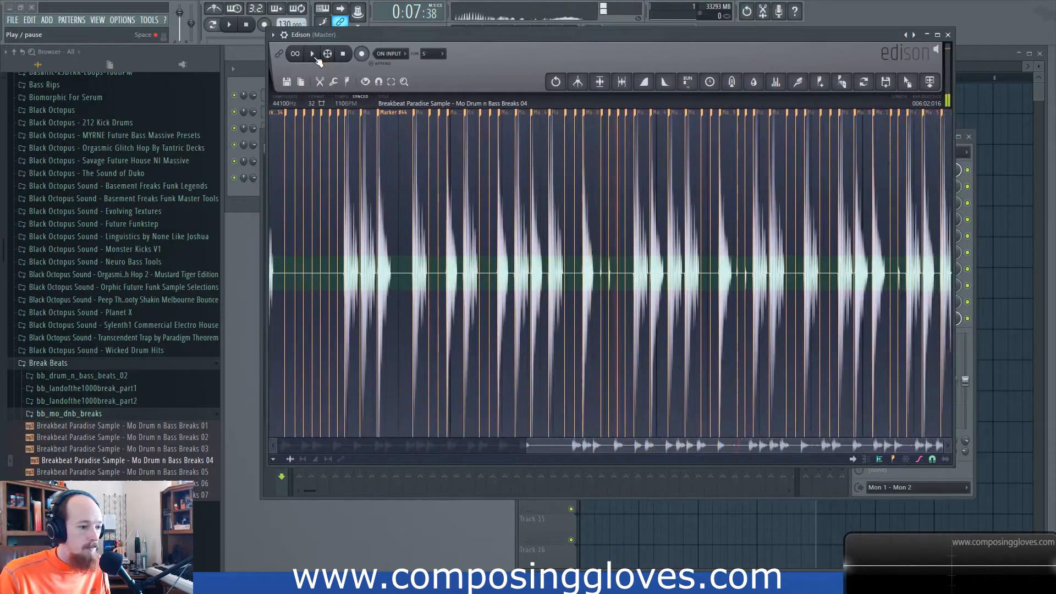
Open the Convolution reverb tool for the gated drum loop and expand its impulse section
{"action": "left_click", "coordinate": [333, 82]}
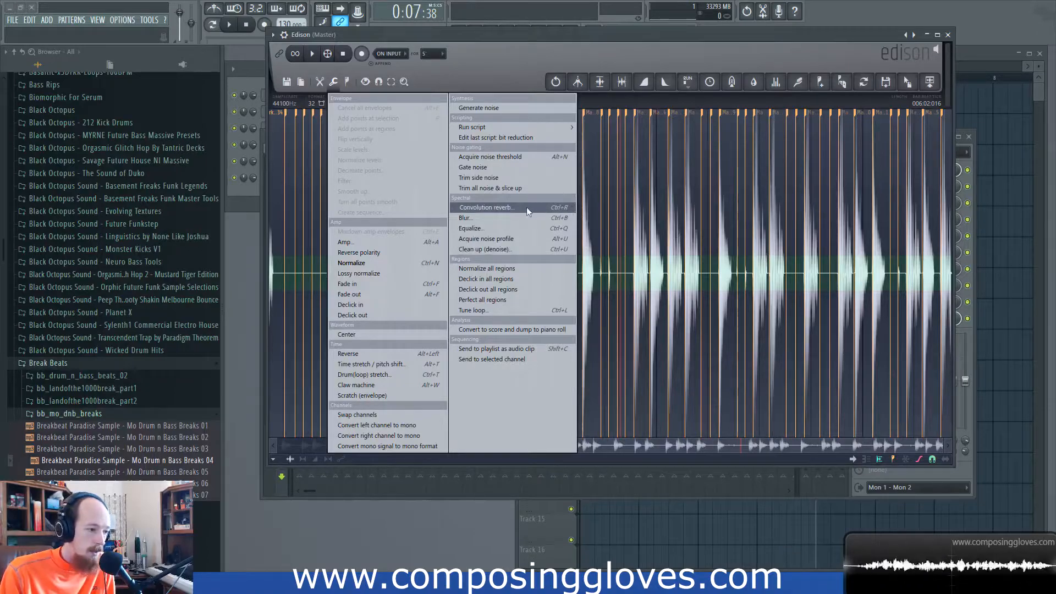
{"action": "left_click", "coordinate": [502, 206]}
{"action": "left_click_drag", "start_coordinate": [534, 220], "coordinate": [550, 192]}
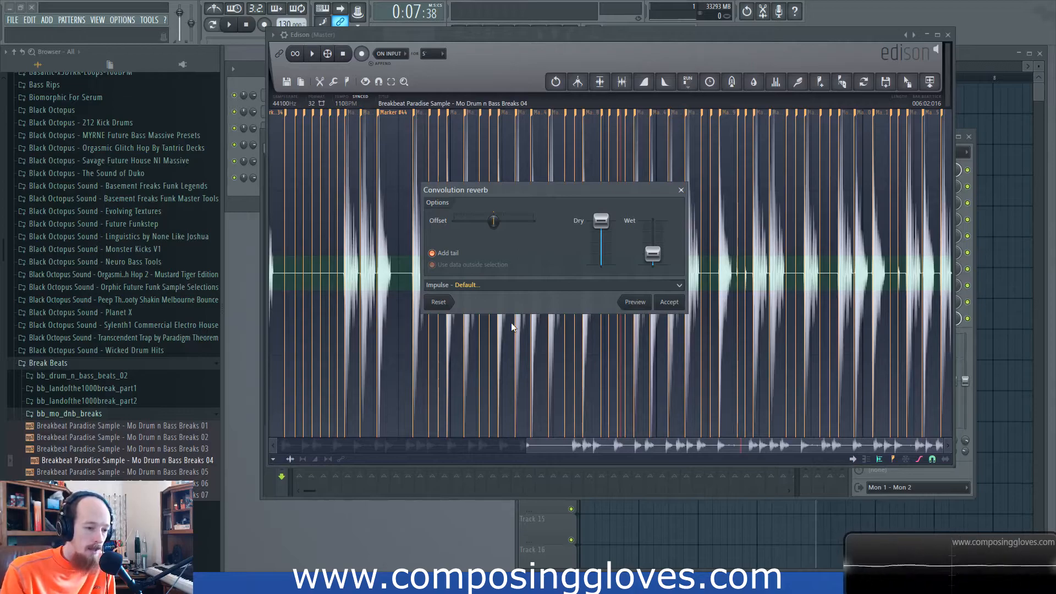
{"action": "left_click", "coordinate": [629, 285]}
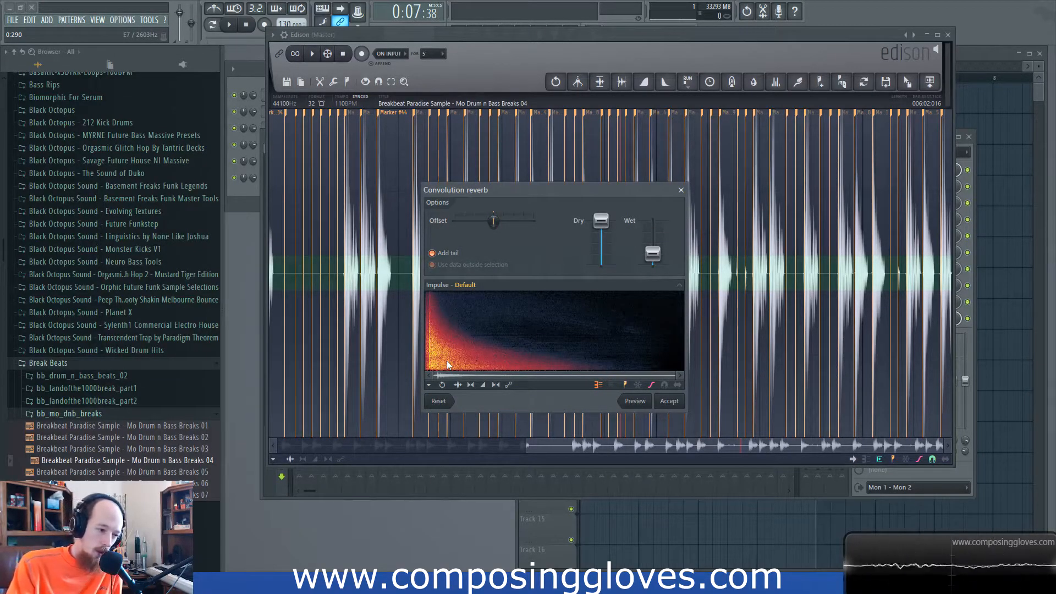
Go through the impulse's envelope views, including the scratching envelope, and reset the reverb to its default impulse
{"action": "left_click", "coordinate": [495, 385]}
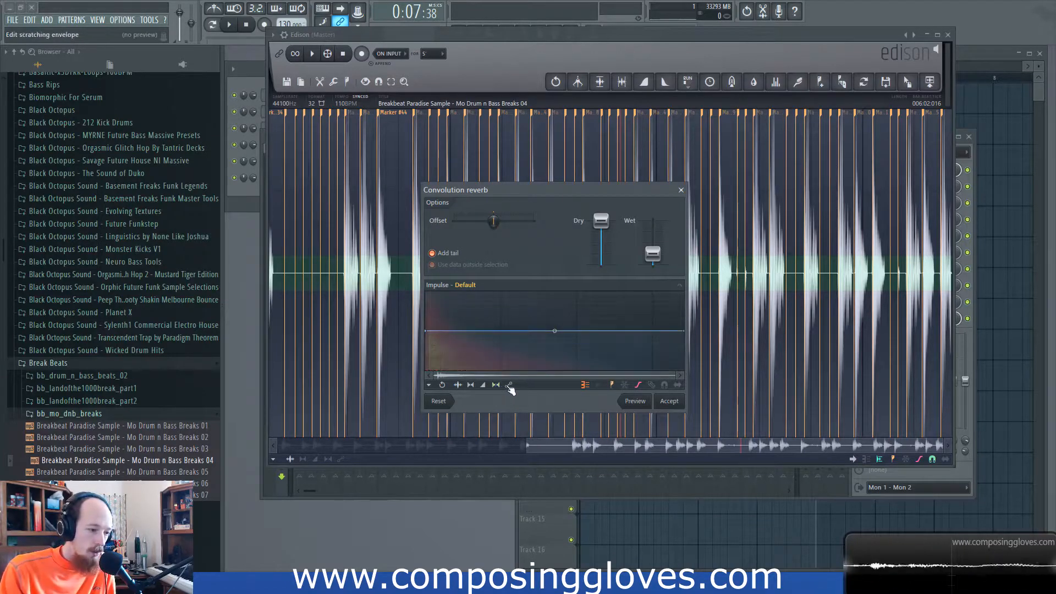
{"action": "left_click", "coordinate": [471, 385]}
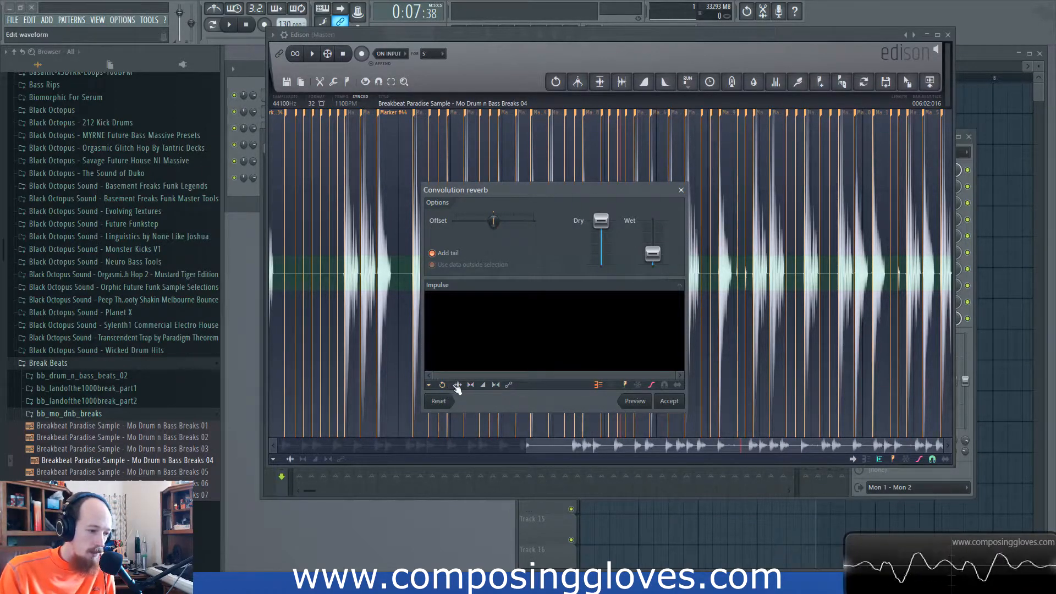
{"action": "left_click", "coordinate": [509, 385]}
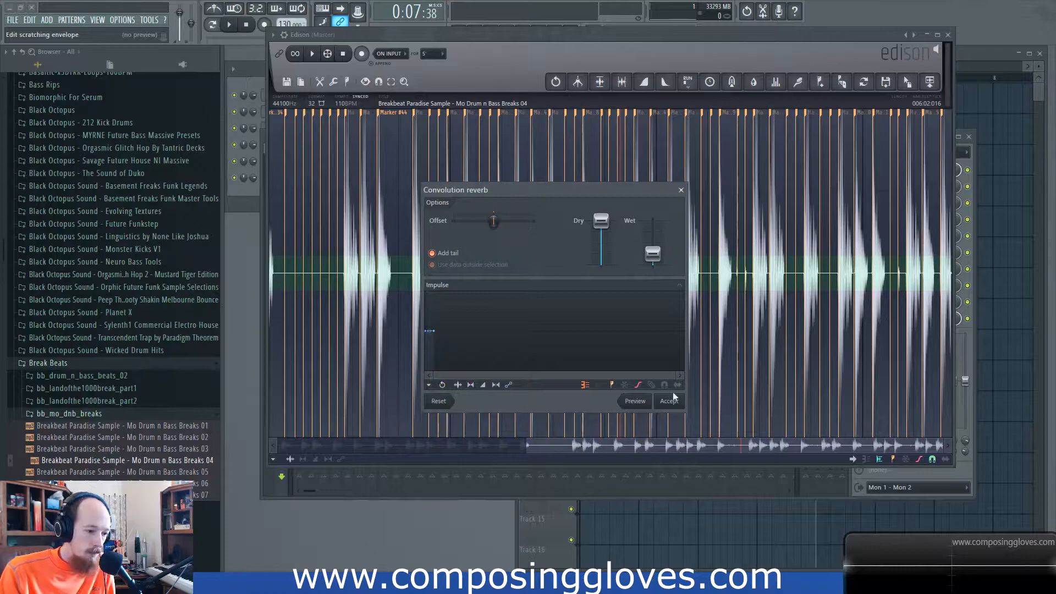
{"action": "left_click", "coordinate": [439, 401]}
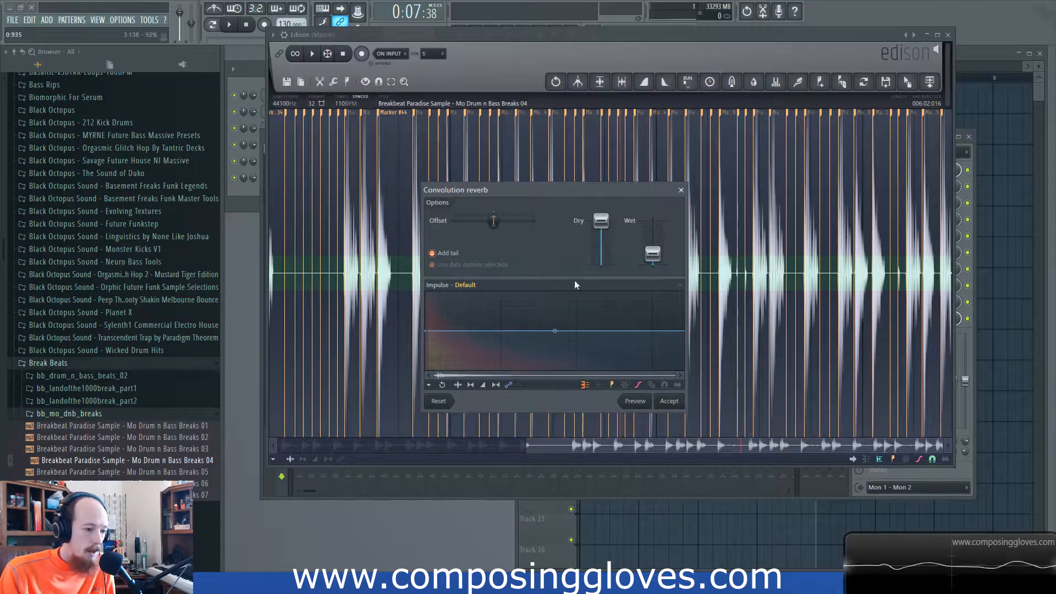
Preview the default convolution reverb and apply it to the loop with Add tail enabled, then undo it
{"action": "left_click", "coordinate": [641, 404]}
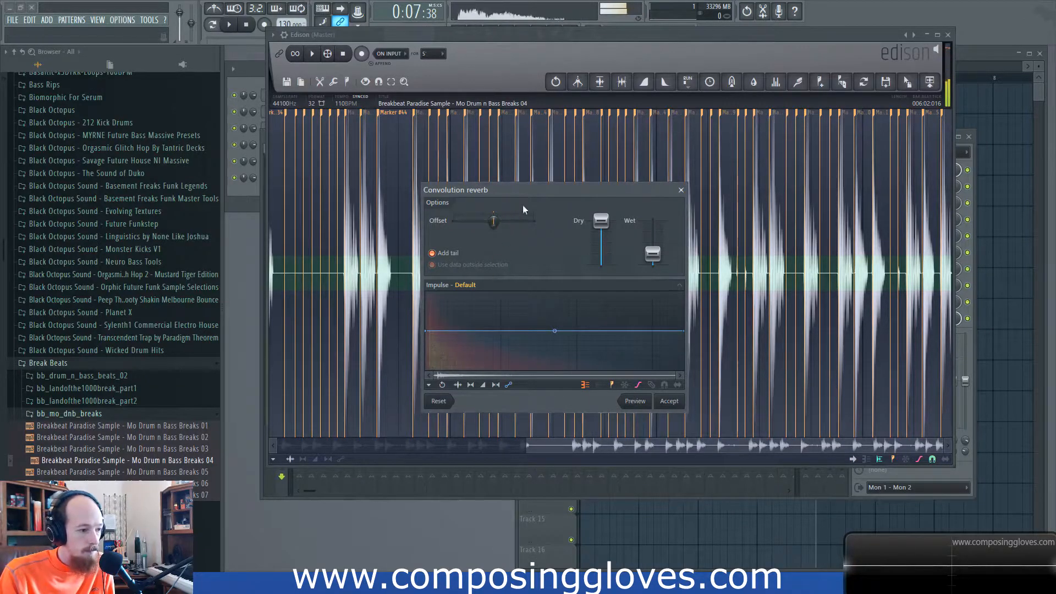
{"action": "left_click_drag", "start_coordinate": [538, 188], "coordinate": [546, 162]}
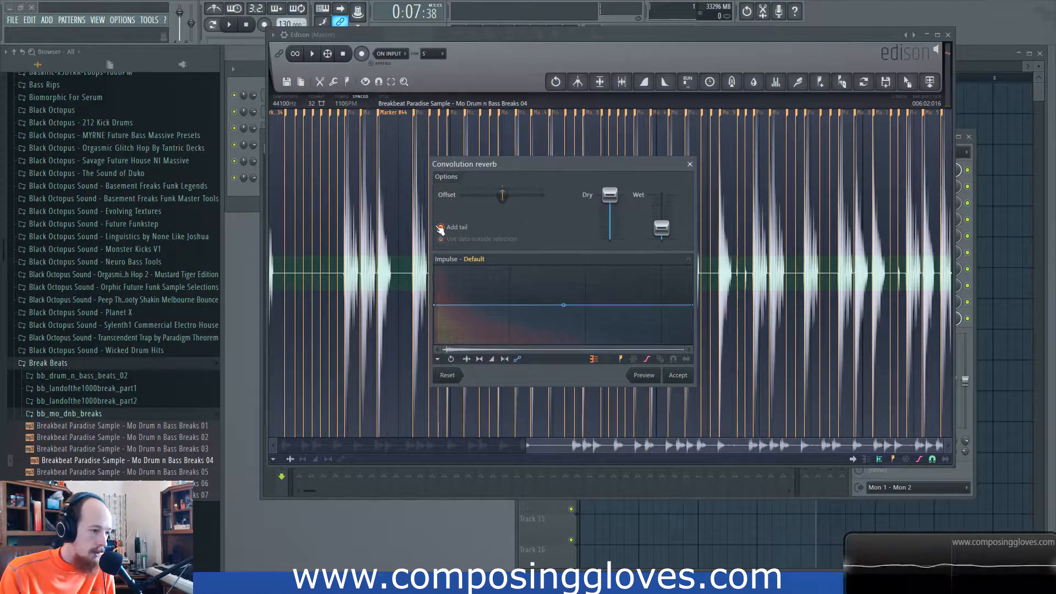
{"action": "left_click", "coordinate": [679, 374]}
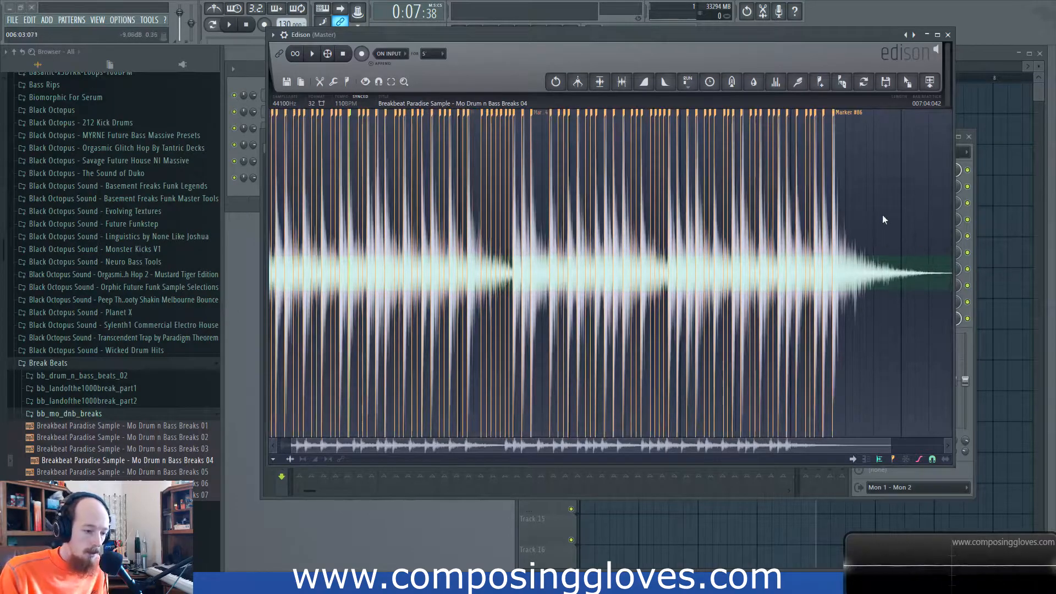
{"action": "key", "text": "ctrl+z"}
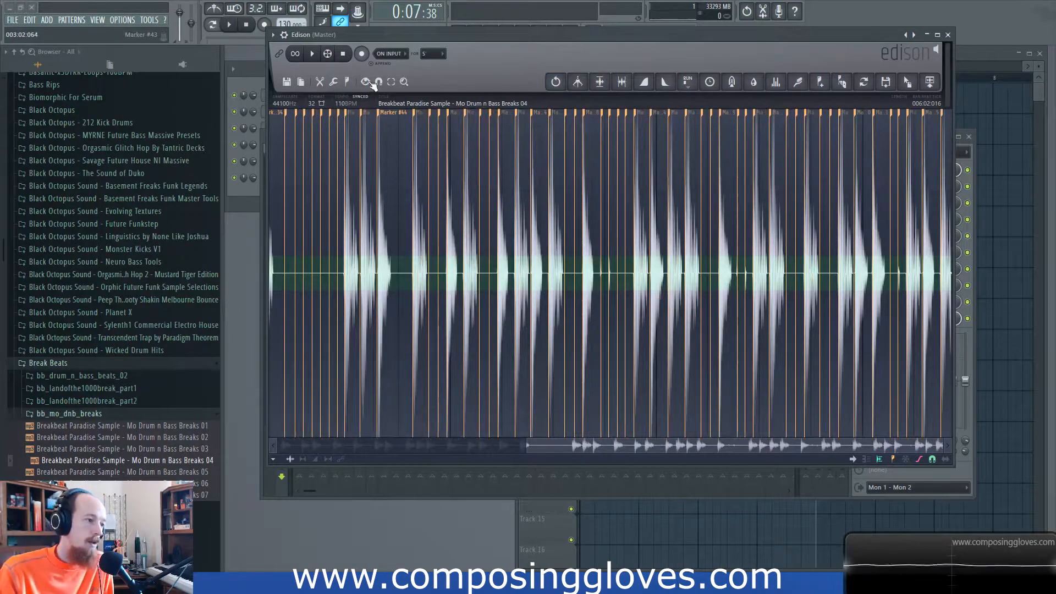
Open the Blur tool with its impulse section expanded and set the centre point of the impulse to Single curve
{"action": "left_click", "coordinate": [333, 81]}
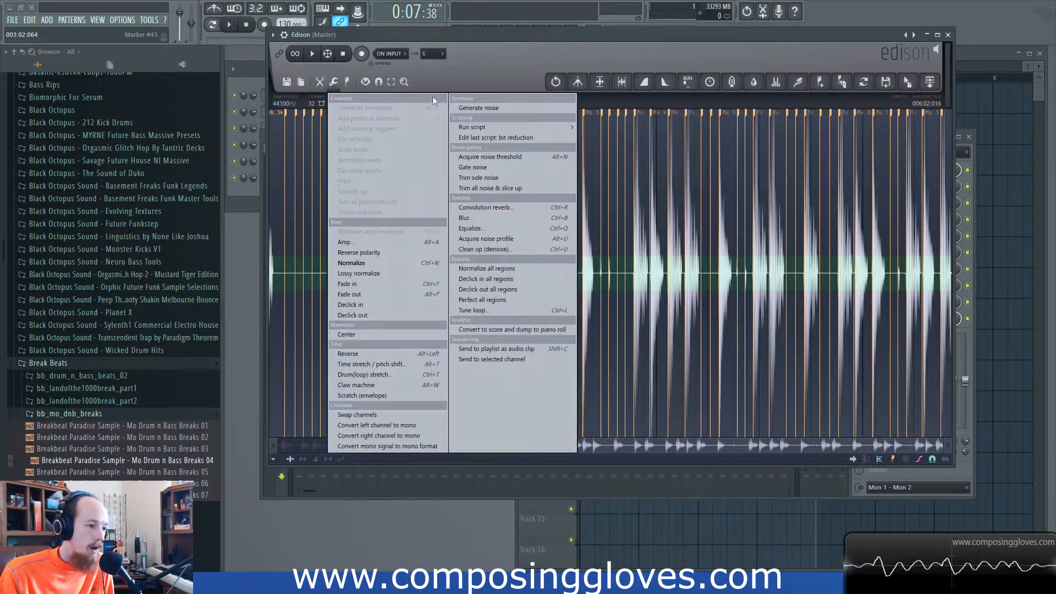
{"action": "left_click", "coordinate": [520, 217]}
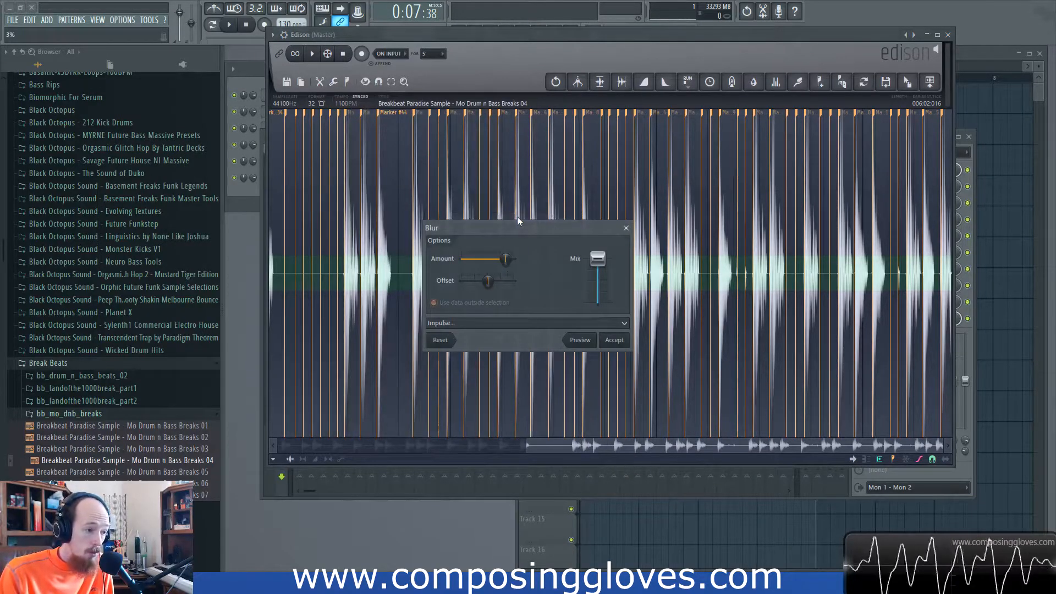
{"action": "left_click", "coordinate": [668, 280]}
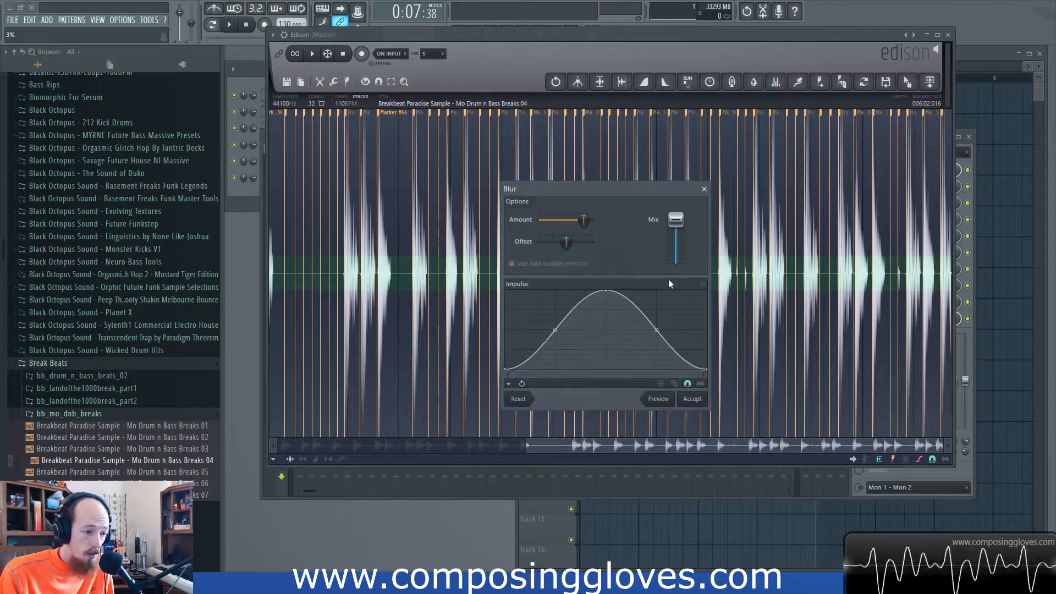
{"action": "right_click", "coordinate": [607, 291]}
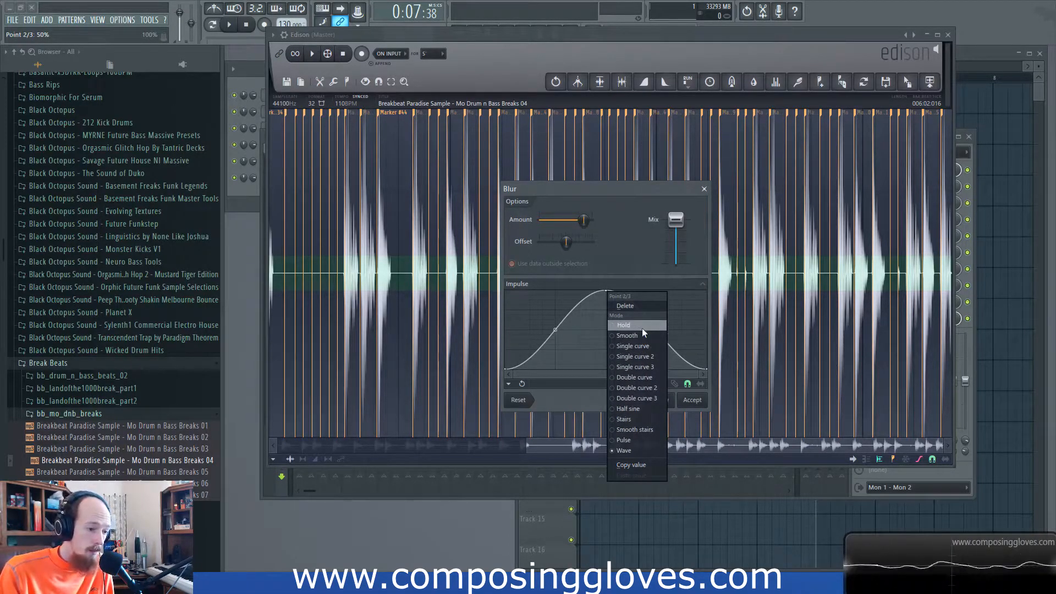
{"action": "left_click", "coordinate": [656, 346]}
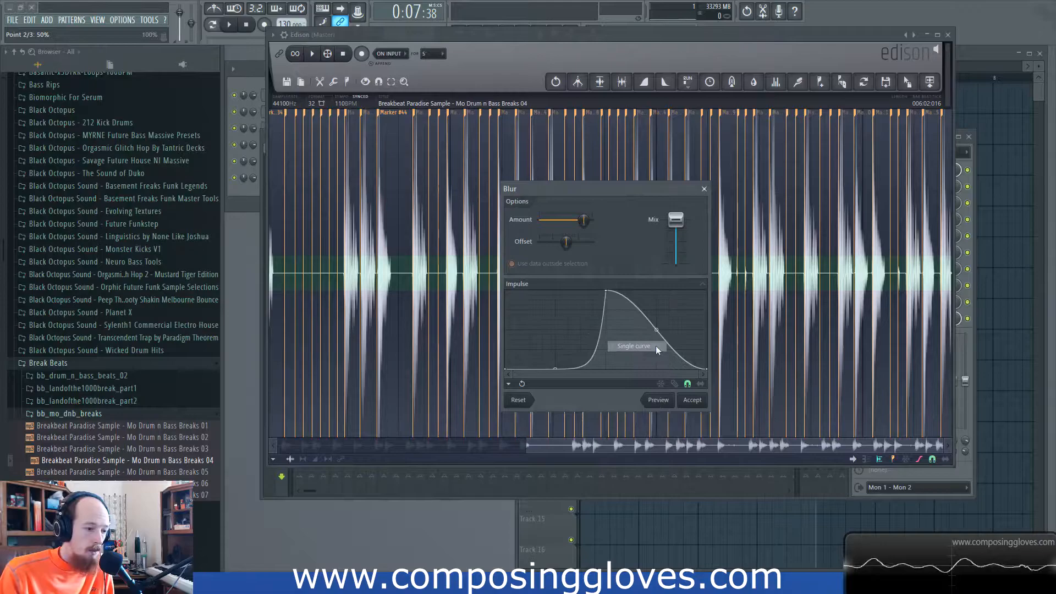
Reshape the falling side of the Blur impulse to mirror the steep rise as a pointed peak, and preview it
{"action": "right_click", "coordinate": [707, 368]}
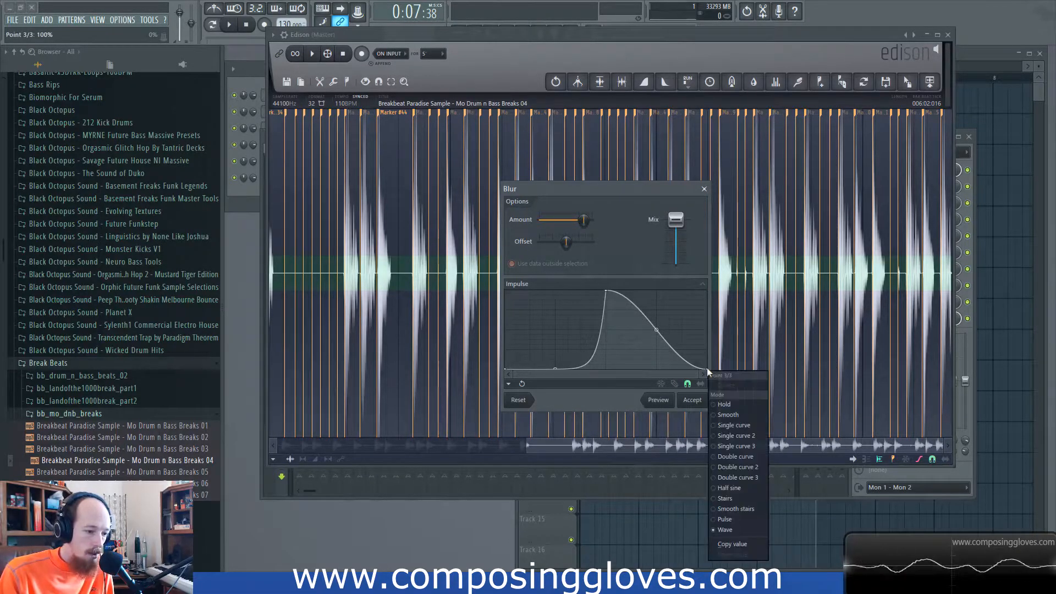
{"action": "left_click", "coordinate": [737, 412]}
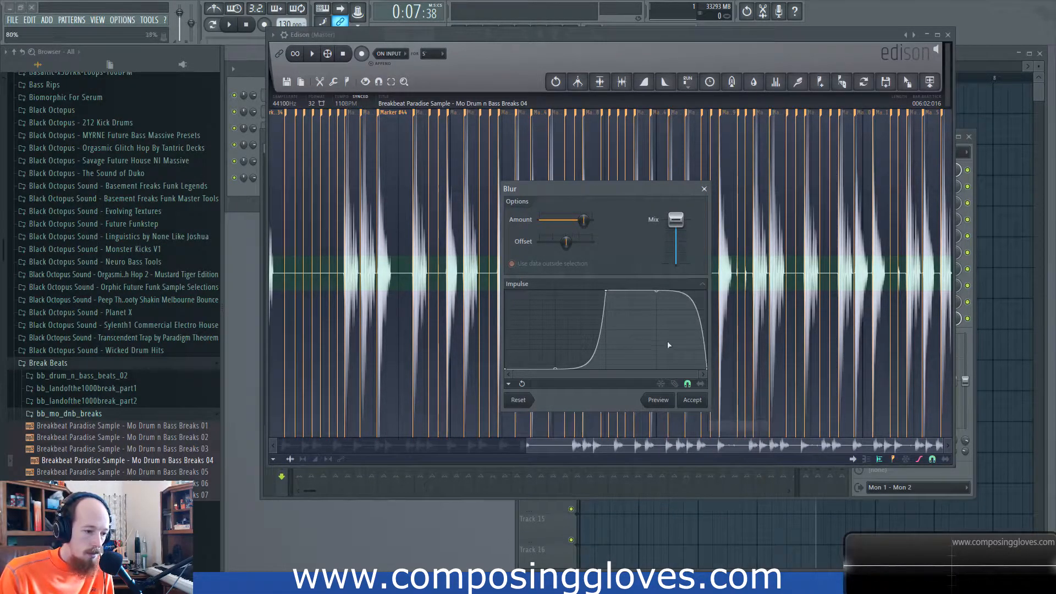
{"action": "left_click_drag", "start_coordinate": [656, 290], "coordinate": [656, 352]}
{"action": "left_click", "coordinate": [665, 401]}
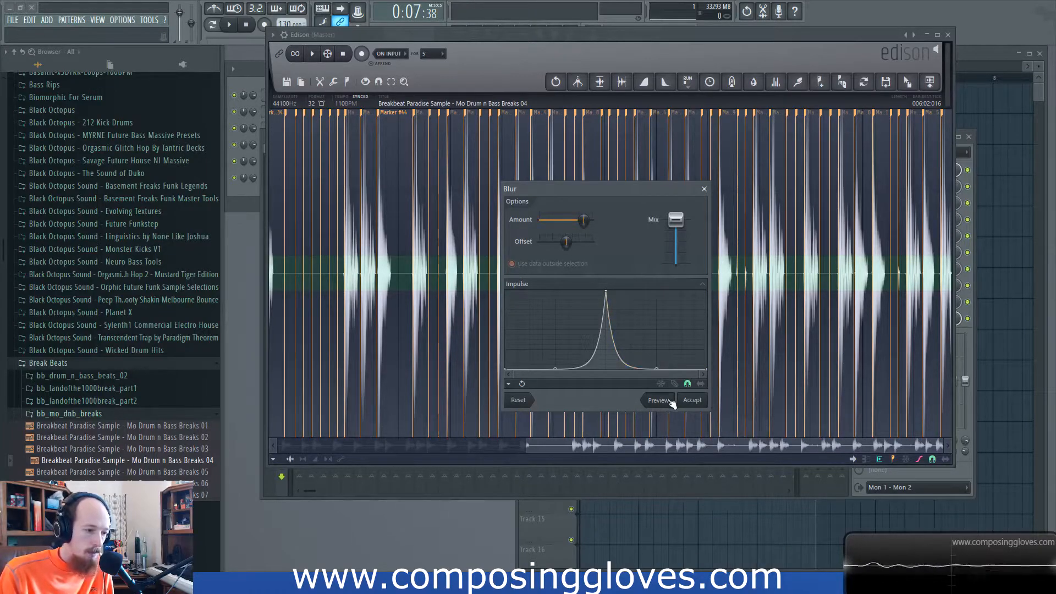
Narrow the Blur impulse to a thin central spike by adding low points on both sides, and preview the result
{"action": "left_click_drag", "start_coordinate": [673, 222], "coordinate": [673, 224]}
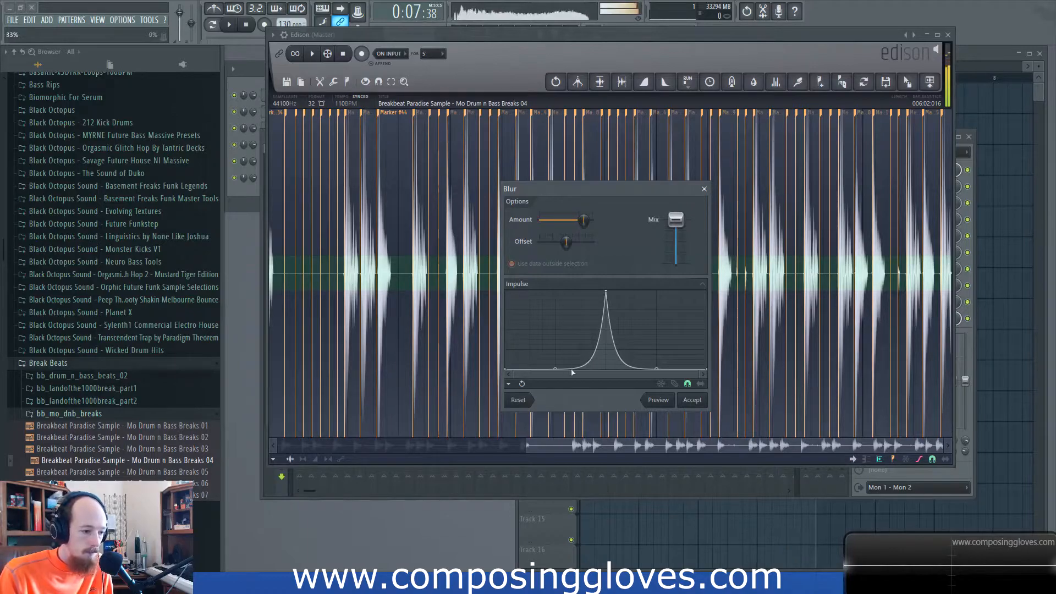
{"action": "right_click", "coordinate": [594, 369]}
{"action": "left_click_drag", "start_coordinate": [595, 369], "coordinate": [630, 380]}
{"action": "left_click", "coordinate": [665, 402]}
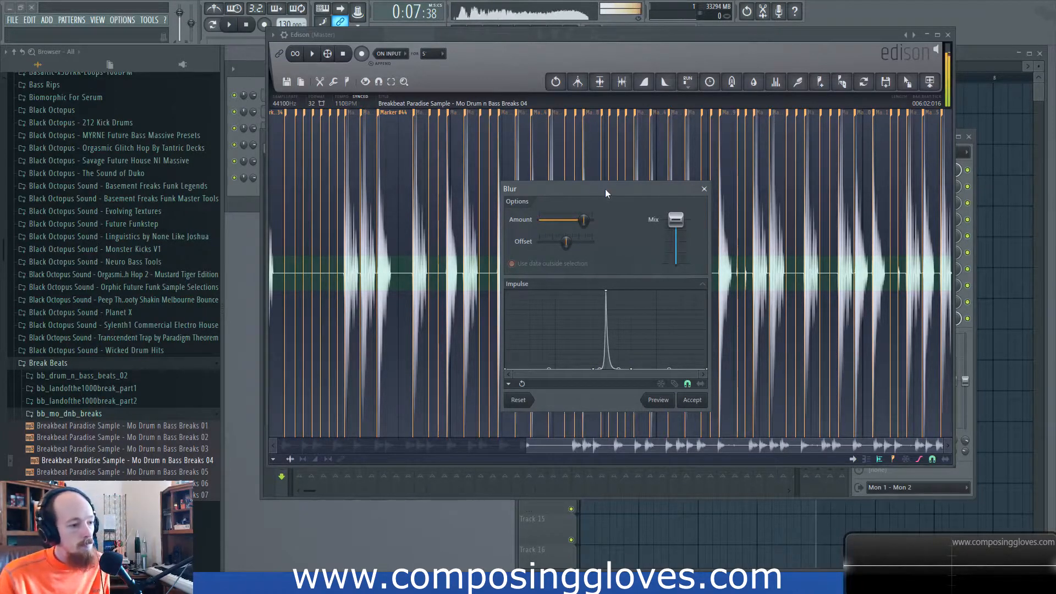
Bulge the curve just after the central spike to full height, add a second full-height peak before it, and preview the blur
{"action": "left_click_drag", "start_coordinate": [605, 189], "coordinate": [602, 153]}
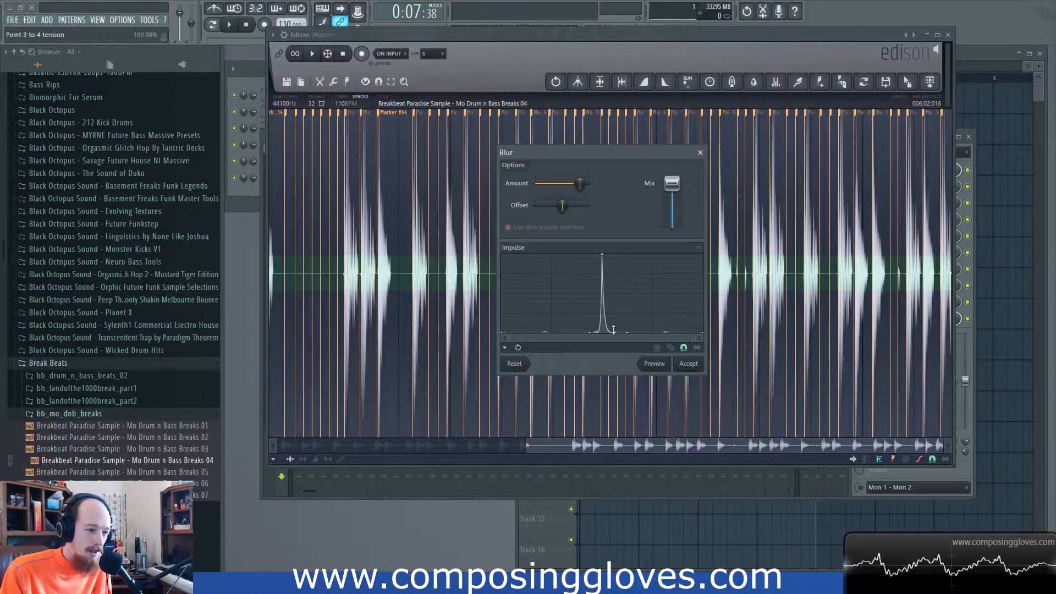
{"action": "left_click_drag", "start_coordinate": [613, 329], "coordinate": [613, 255]}
{"action": "right_click", "coordinate": [535, 303]}
{"action": "left_click", "coordinate": [654, 363]}
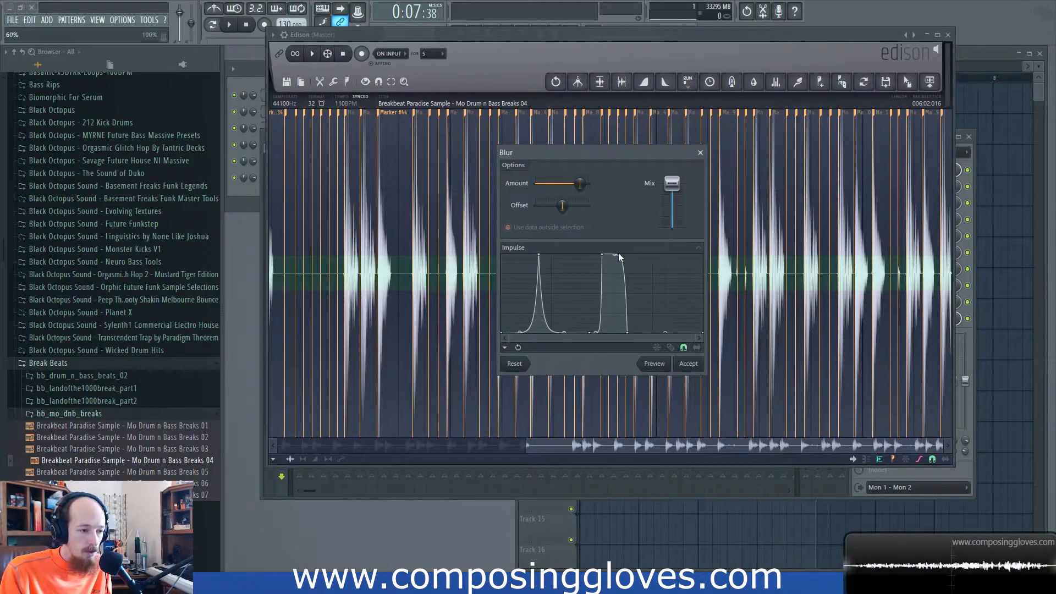
Remove the extra impulse peak and bulge, widen the spike's rising side, raise the blur amount, and close Blur without applying it
{"action": "left_click_drag", "start_coordinate": [618, 252], "coordinate": [615, 331]}
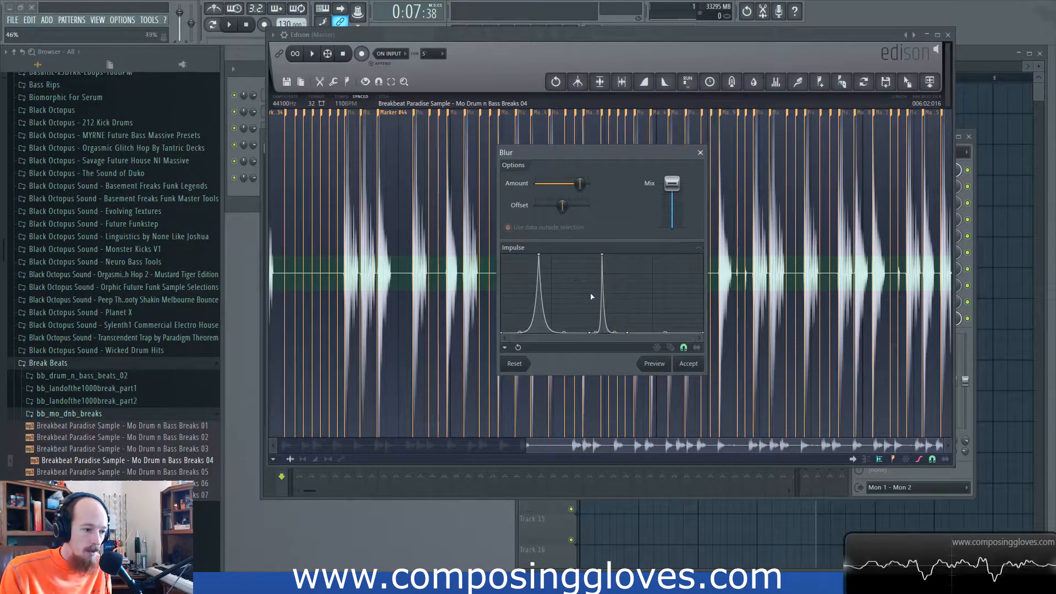
{"action": "right_click", "coordinate": [538, 255]}
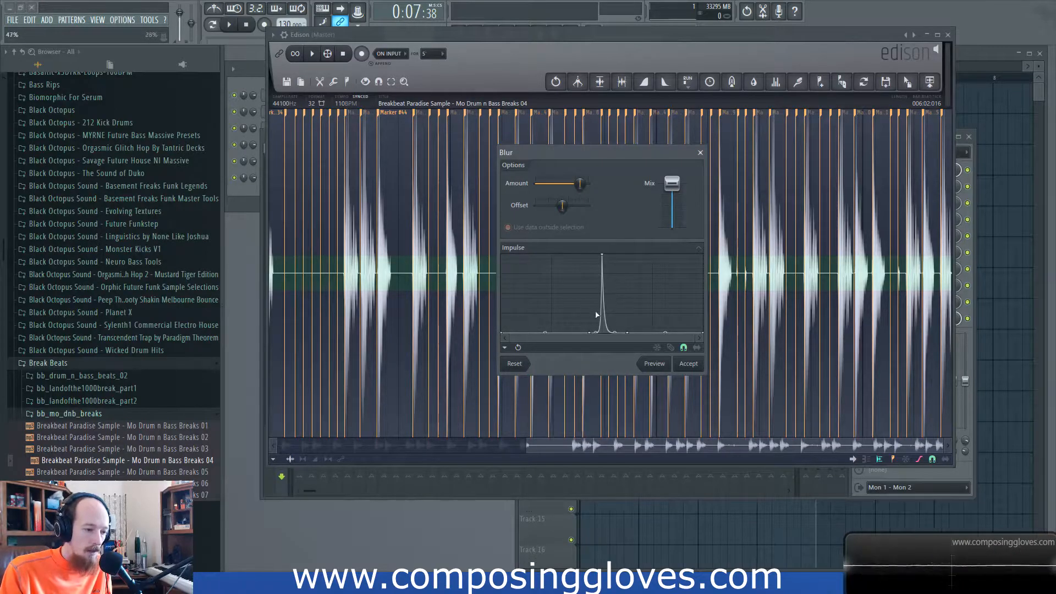
{"action": "left_click_drag", "start_coordinate": [590, 333], "coordinate": [556, 332]}
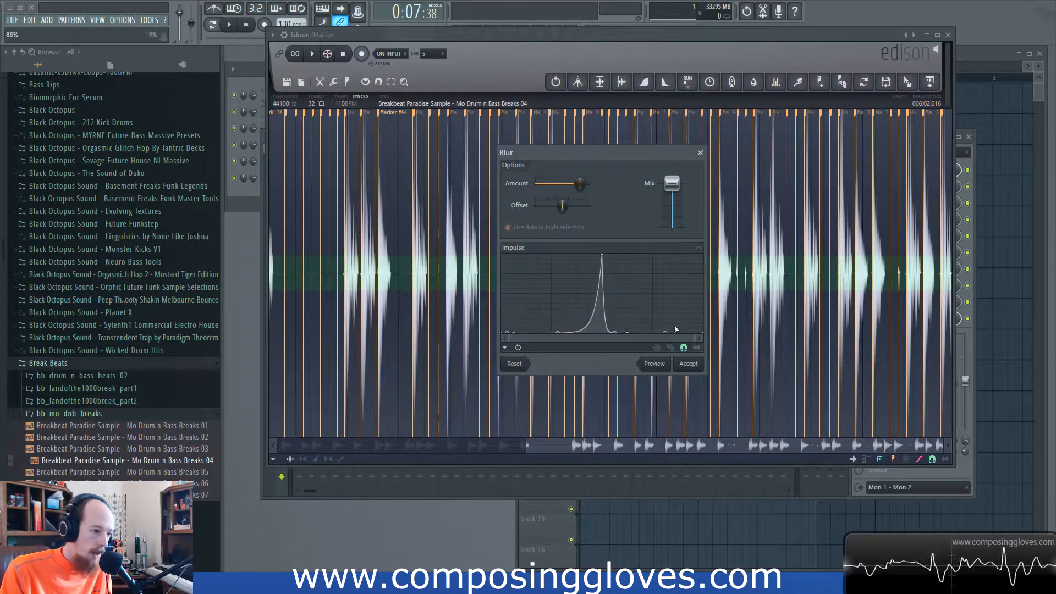
{"action": "left_click_drag", "start_coordinate": [579, 184], "coordinate": [588, 183]}
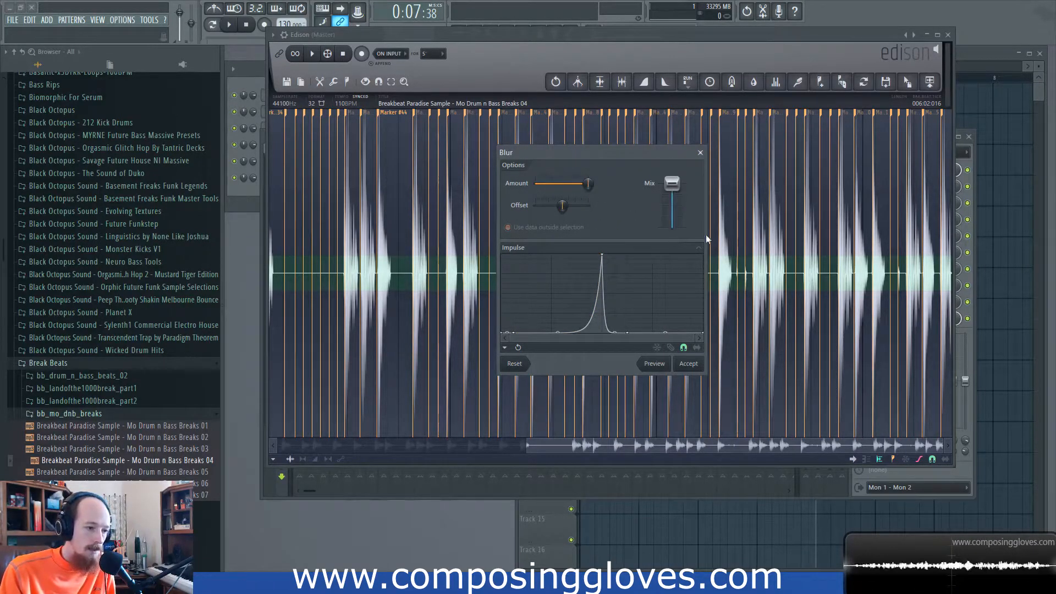
{"action": "left_click", "coordinate": [700, 152]}
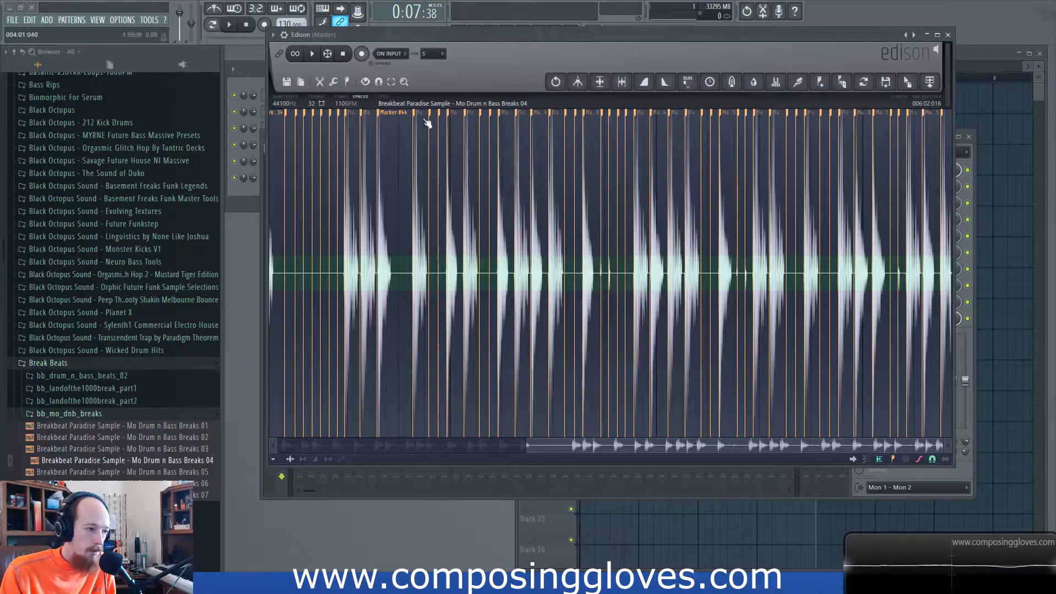
Try to acquire a noise profile from the whole loop, and decline the warning about the length
{"action": "left_click", "coordinate": [334, 81]}
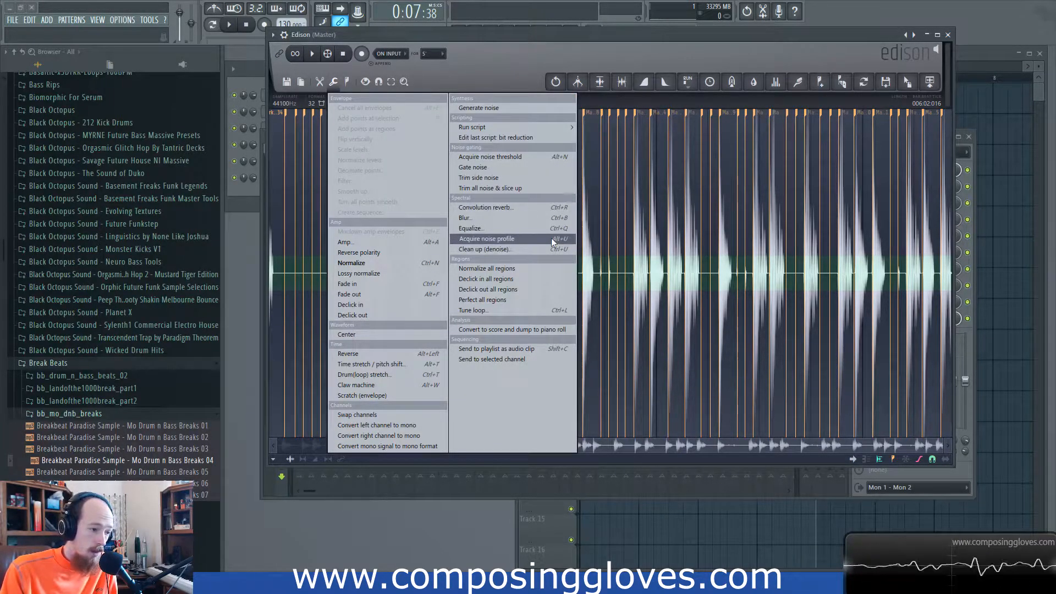
{"action": "left_click", "coordinate": [510, 239]}
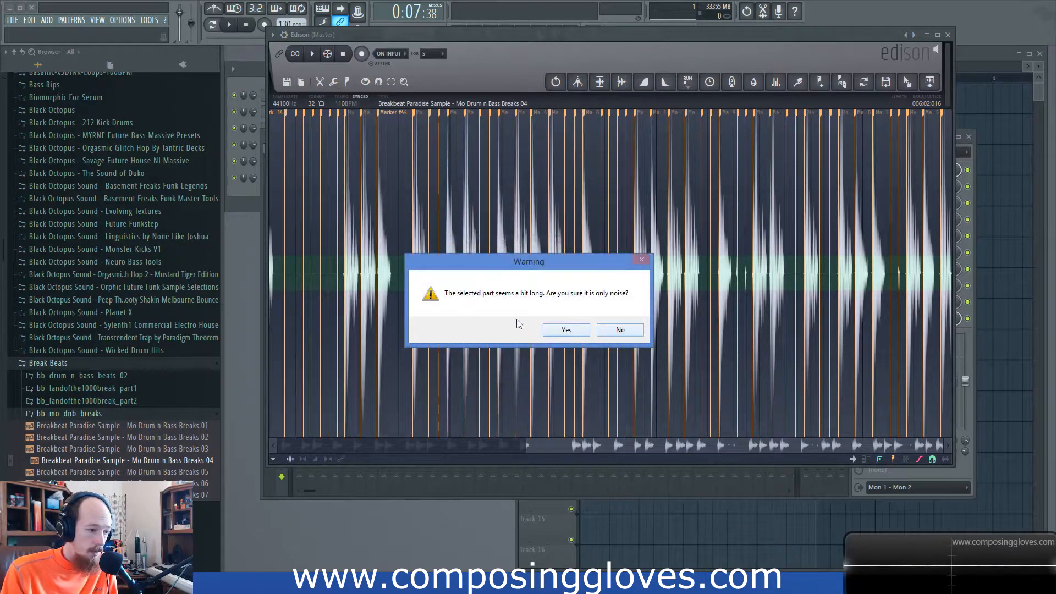
{"action": "left_click", "coordinate": [623, 332]}
Select the quiet gap from 004:03:040 to 004:03:088 and acquire a noise profile from it
{"action": "mouse_move", "coordinate": [615, 247]}
{"action": "left_mouse_down"}
{"action": "mouse_move", "coordinate": [633, 248]}
{"action": "mouse_move", "coordinate": [626, 275]}
{"action": "mouse_move", "coordinate": [599, 287]}
{"action": "left_mouse_up"}
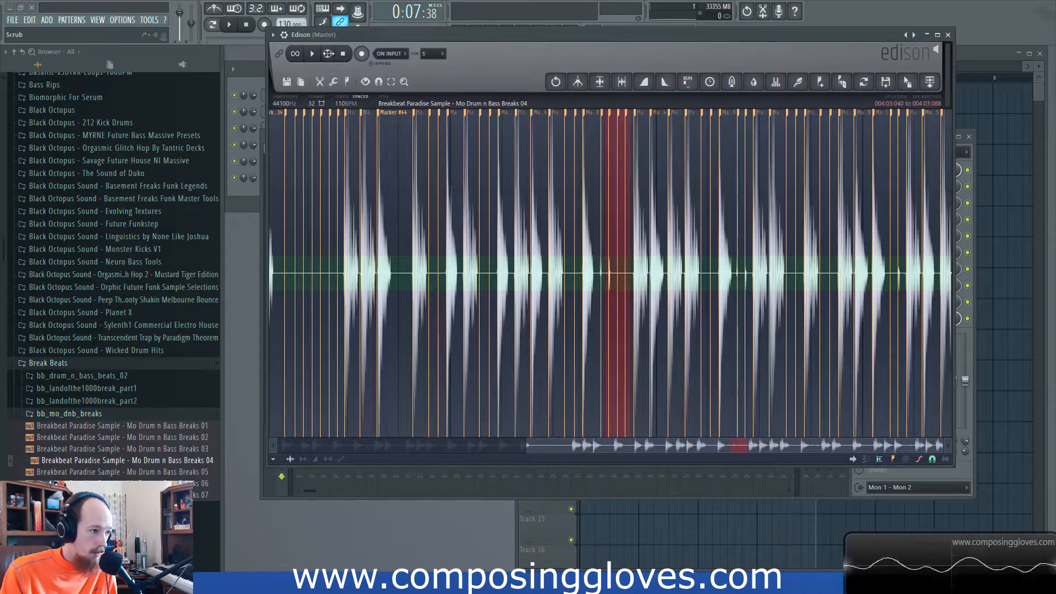
{"action": "left_click", "coordinate": [347, 82]}
{"action": "left_click", "coordinate": [334, 82]}
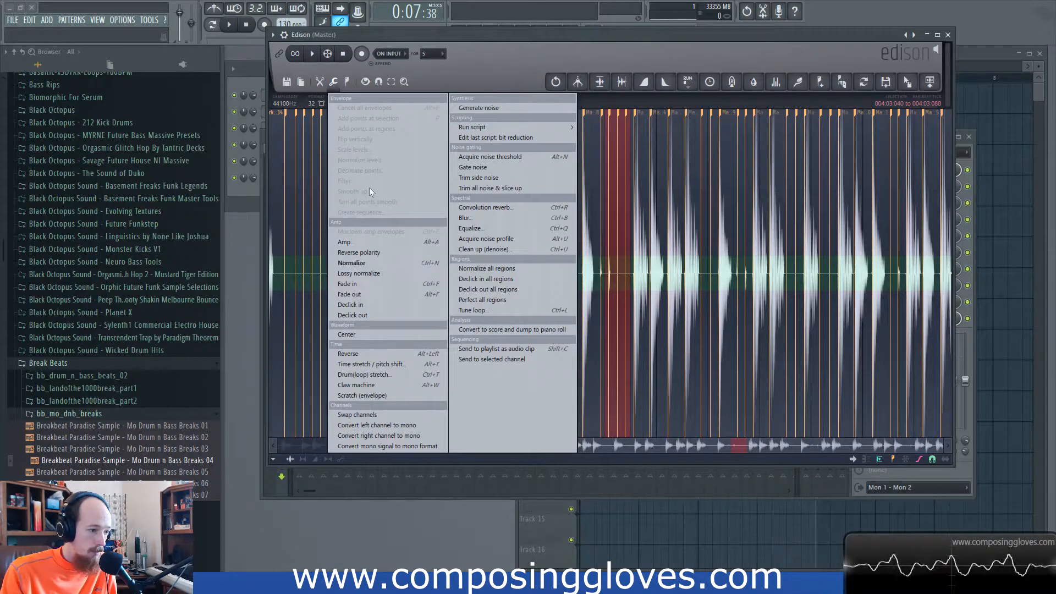
{"action": "left_click", "coordinate": [537, 238]}
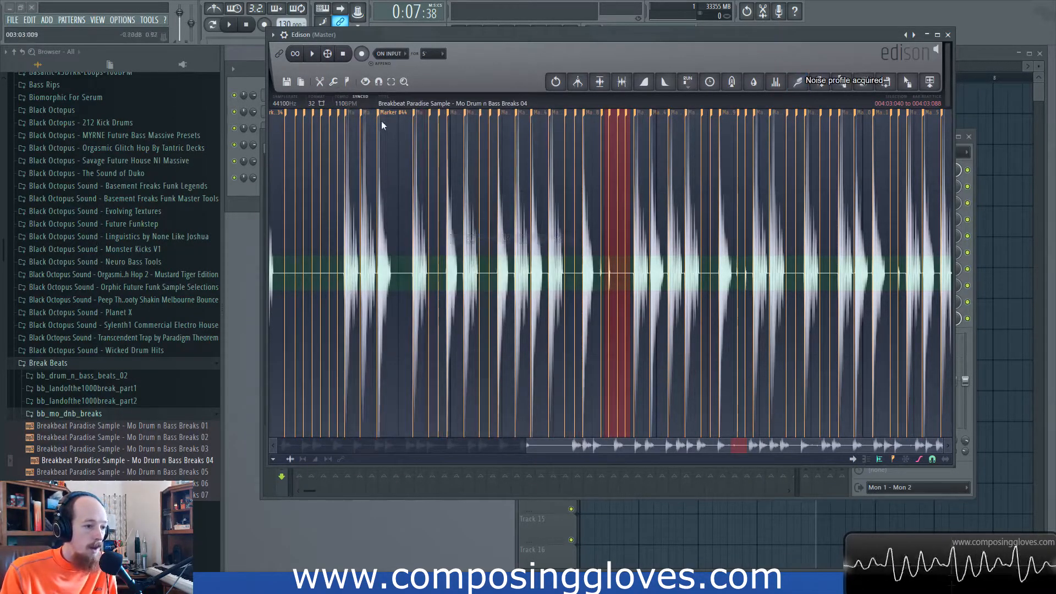
Open Clean up (denoise), raise the frequency scale and threshold, and pull the curve down to minimum across the mid and high frequencies
{"action": "left_click", "coordinate": [334, 81]}
{"action": "left_click", "coordinate": [533, 249]}
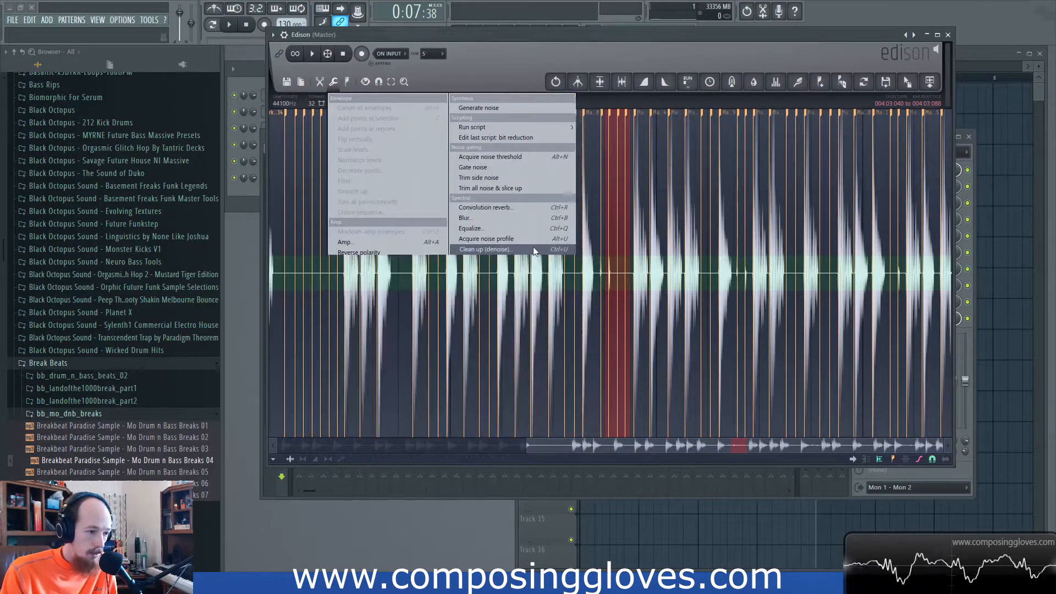
{"action": "left_click_drag", "start_coordinate": [164, 6], "coordinate": [533, 96]}
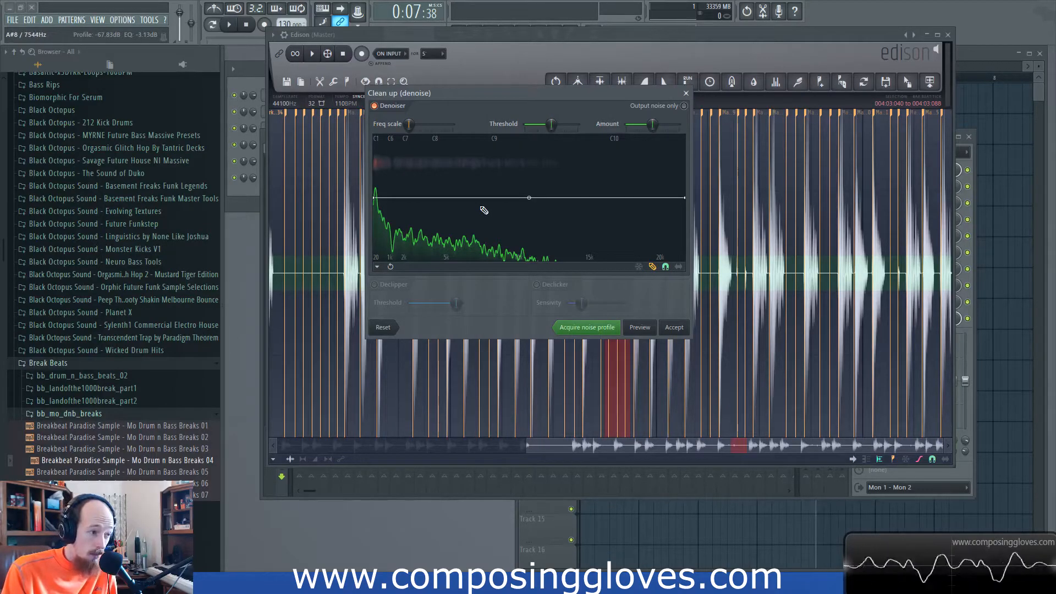
{"action": "mouse_move", "coordinate": [408, 130]}
{"action": "left_mouse_down"}
{"action": "mouse_move", "coordinate": [449, 132]}
{"action": "mouse_move", "coordinate": [422, 131]}
{"action": "left_mouse_up"}
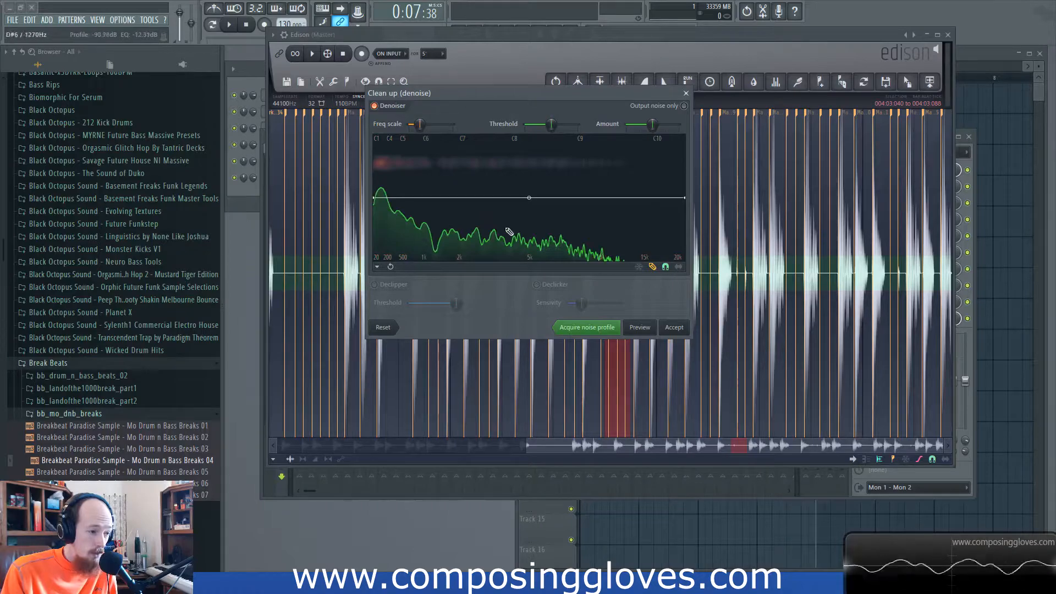
{"action": "left_click_drag", "start_coordinate": [551, 124], "coordinate": [569, 124]}
{"action": "mouse_move", "coordinate": [508, 229]}
{"action": "left_mouse_down"}
{"action": "mouse_move", "coordinate": [515, 267]}
{"action": "mouse_move", "coordinate": [437, 256]}
{"action": "mouse_move", "coordinate": [509, 279]}
{"action": "mouse_move", "coordinate": [690, 278]}
{"action": "left_mouse_up"}
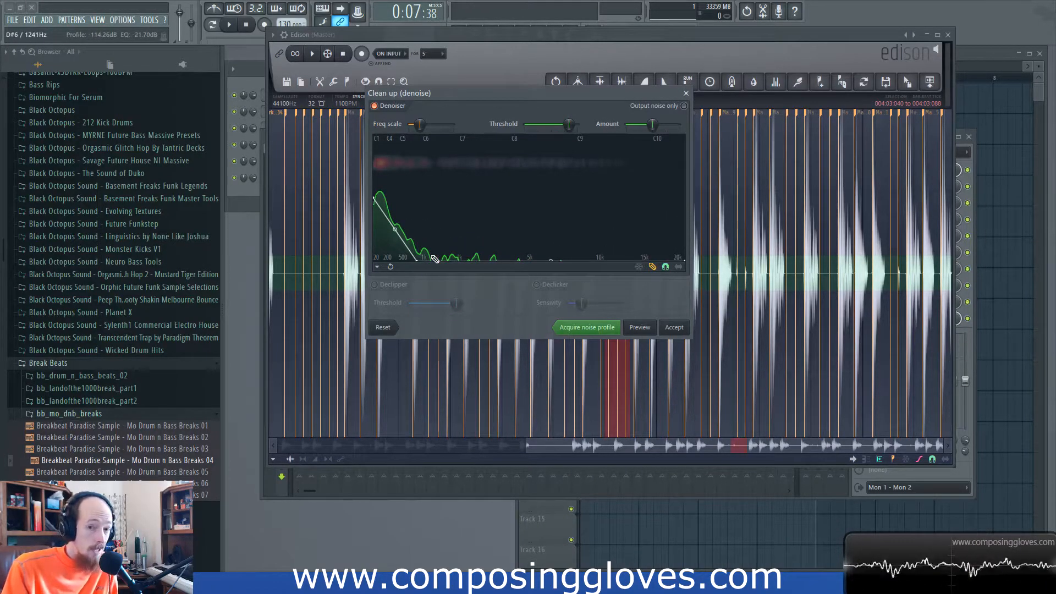
Try the declipper with a higher threshold and the declicker, switch both off, and leave Clean up through Acquire noise profile
{"action": "left_click", "coordinate": [375, 284]}
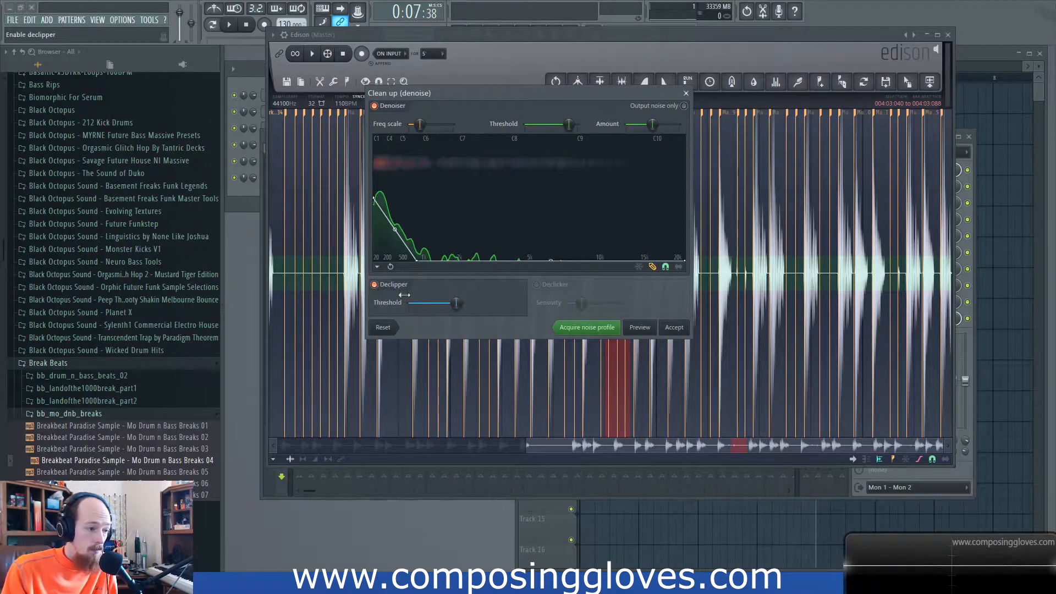
{"action": "left_click_drag", "start_coordinate": [456, 303], "coordinate": [461, 303]}
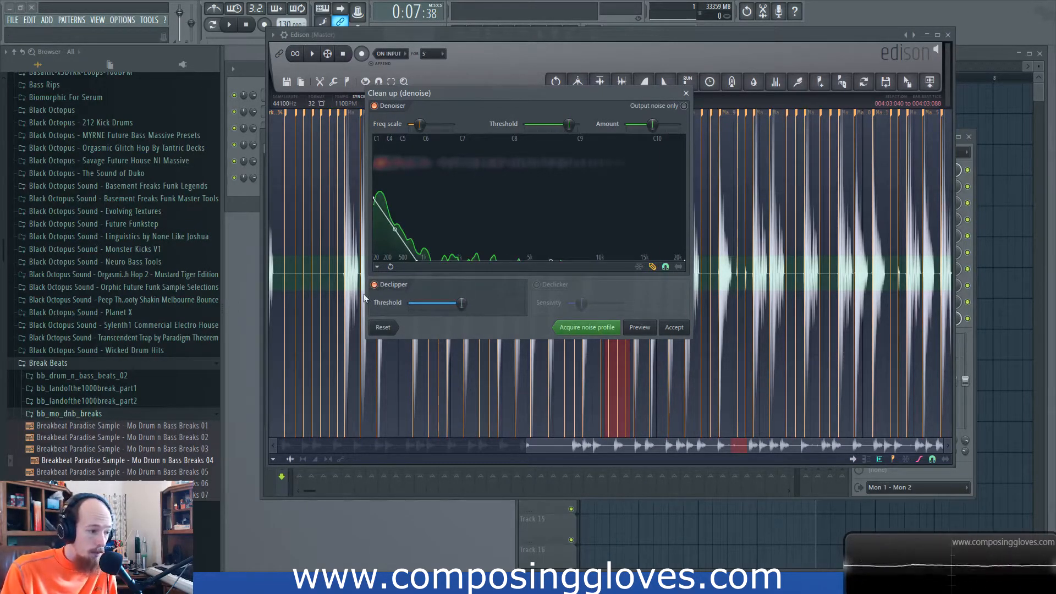
{"action": "left_click", "coordinate": [374, 284]}
{"action": "left_click", "coordinate": [537, 284]}
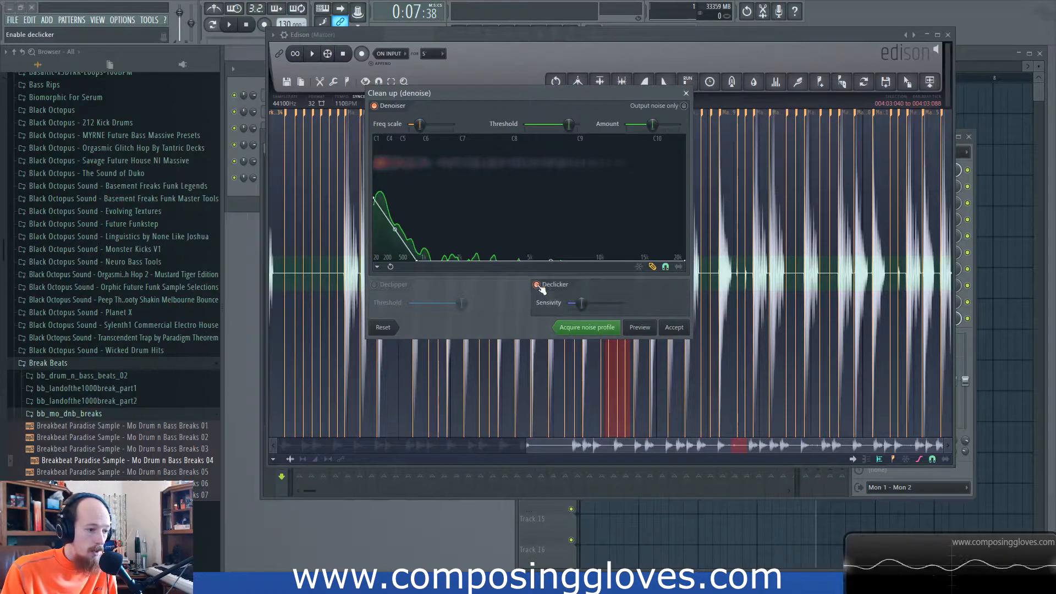
{"action": "left_click", "coordinate": [537, 284]}
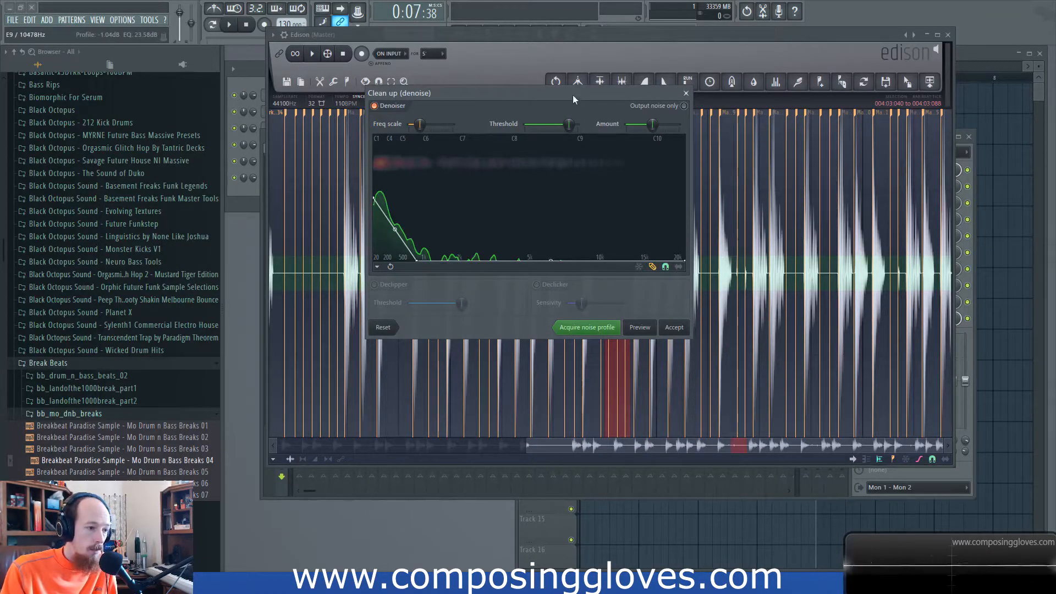
{"action": "left_click_drag", "start_coordinate": [572, 93], "coordinate": [572, 151]}
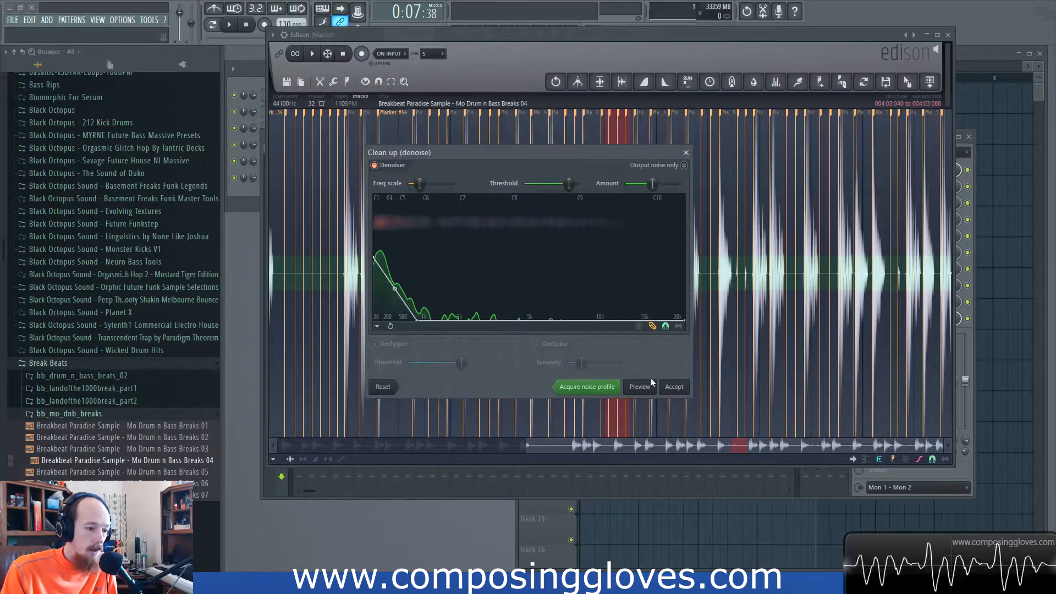
{"action": "left_click", "coordinate": [605, 387]}
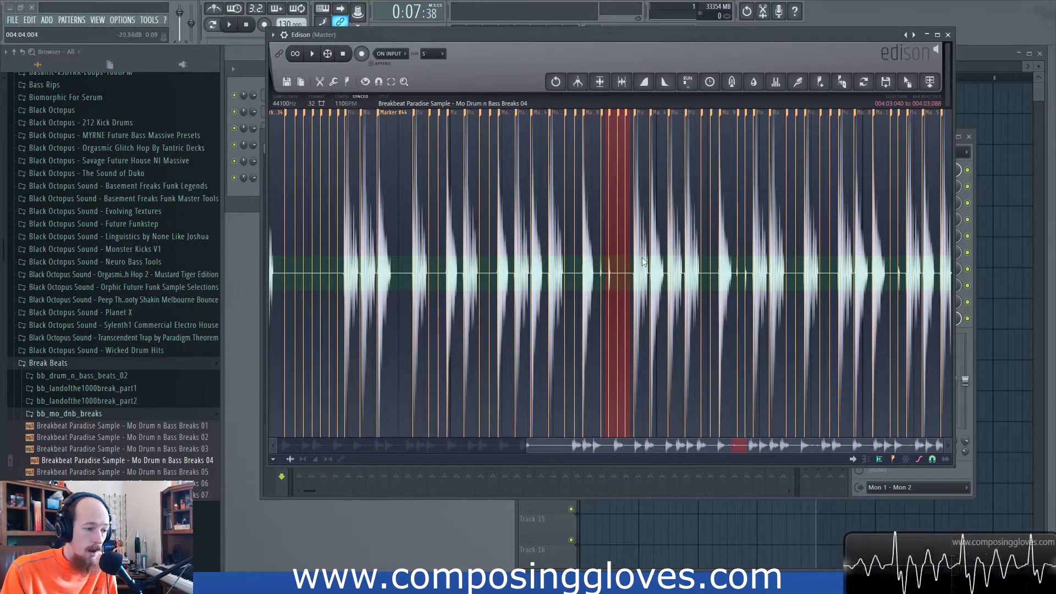
Open the loop tuner for the selection, raise the crossfade length and tension, and lower the snap
{"action": "left_click", "coordinate": [333, 82]}
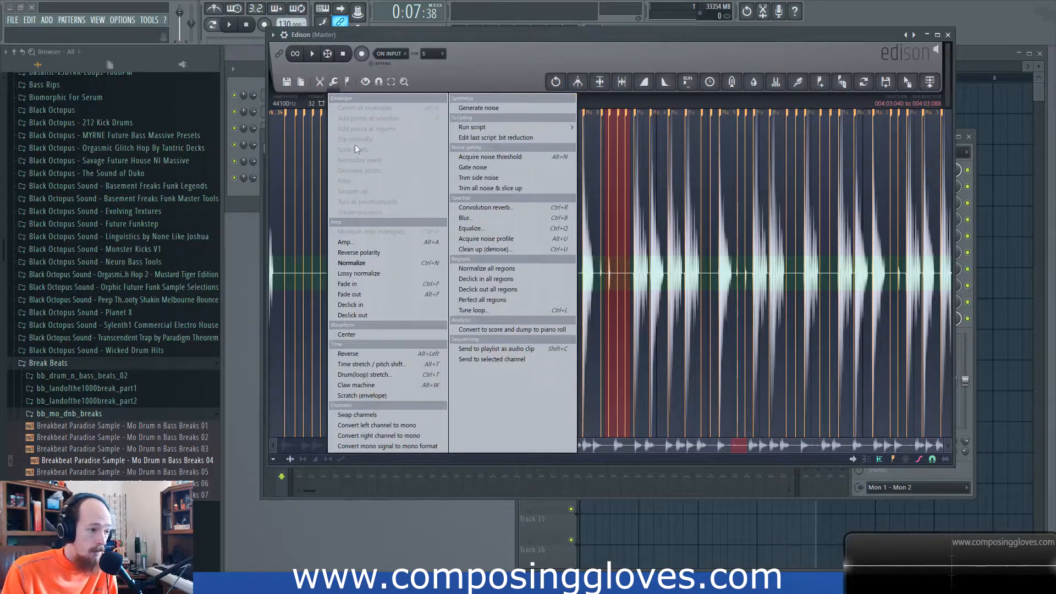
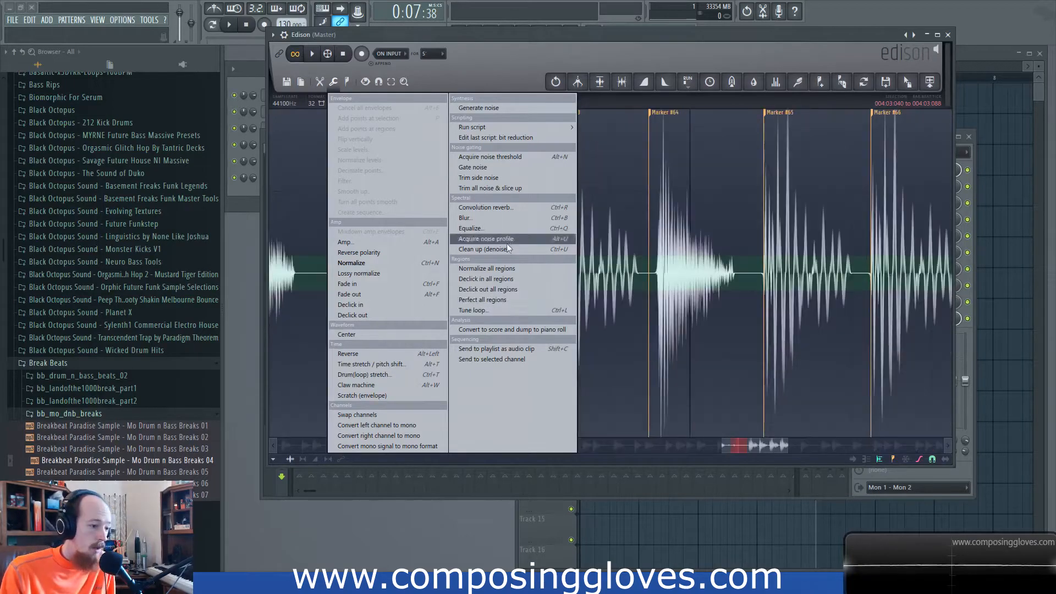
{"action": "left_click", "coordinate": [546, 308]}
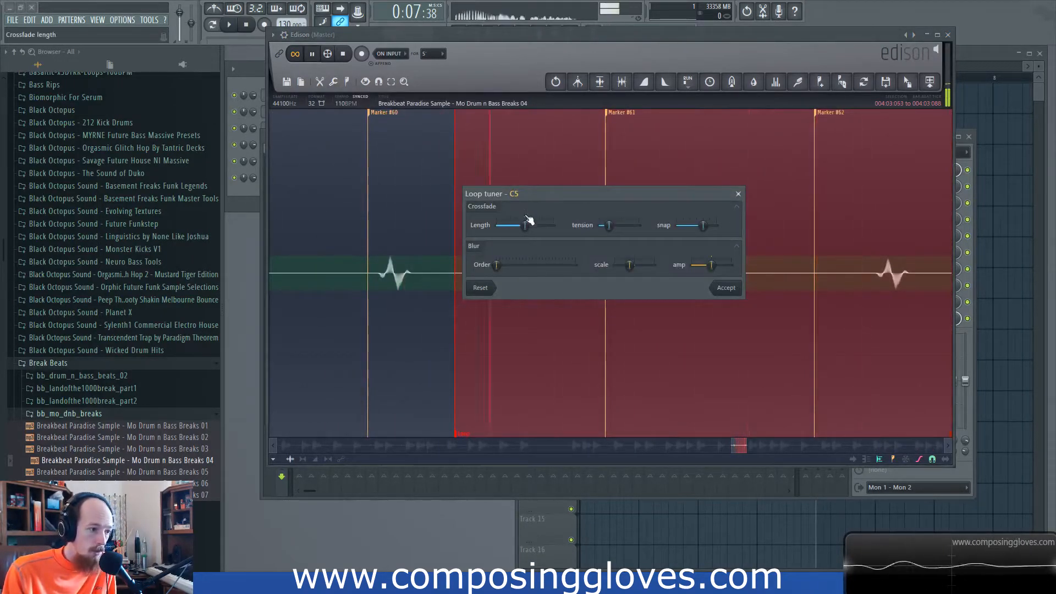
{"action": "left_click_drag", "start_coordinate": [525, 225], "coordinate": [531, 226]}
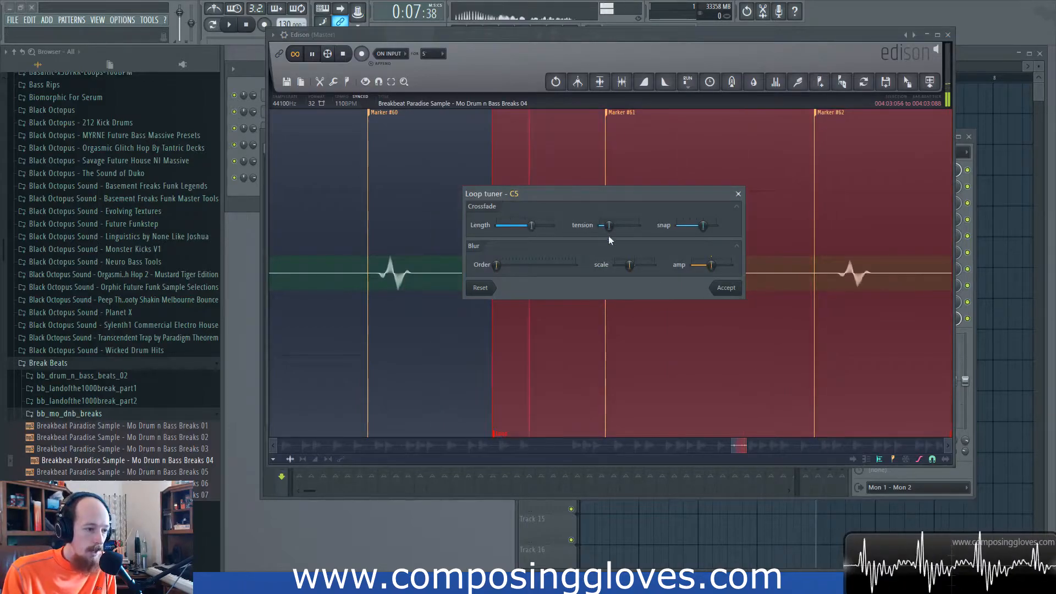
{"action": "mouse_move", "coordinate": [608, 225]}
{"action": "left_mouse_down"}
{"action": "mouse_move", "coordinate": [634, 226]}
{"action": "mouse_move", "coordinate": [621, 226]}
{"action": "left_mouse_up"}
{"action": "mouse_move", "coordinate": [703, 225]}
{"action": "left_mouse_down"}
{"action": "mouse_move", "coordinate": [716, 225]}
{"action": "mouse_move", "coordinate": [682, 226]}
{"action": "left_mouse_up"}
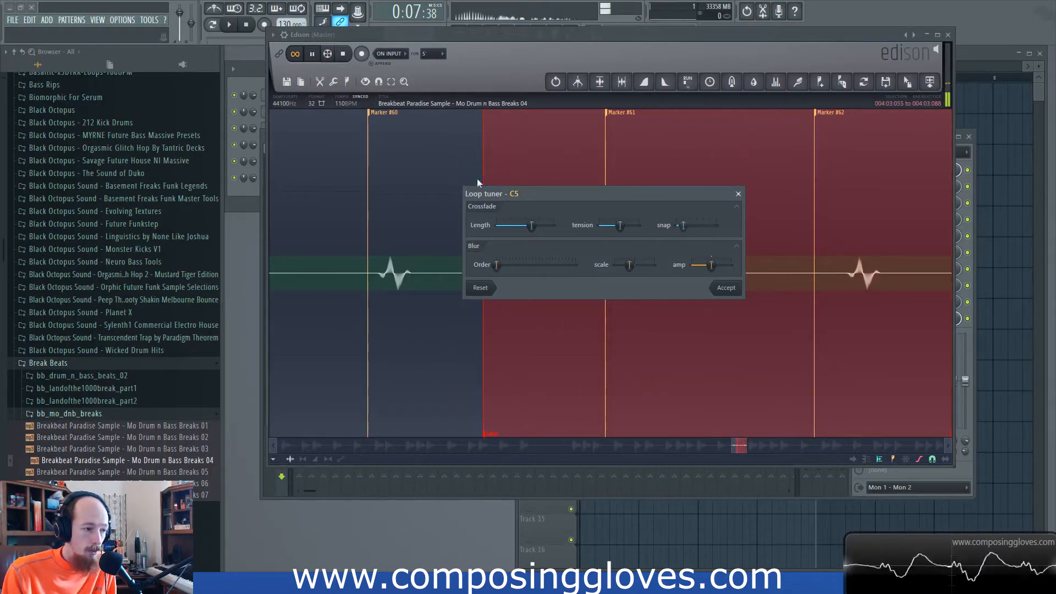
Try several blur order and scale settings with the amp at maximum, and close the loop tuner without applying it
{"action": "mouse_move", "coordinate": [501, 269]}
{"action": "left_mouse_down"}
{"action": "mouse_move", "coordinate": [568, 269]}
{"action": "mouse_move", "coordinate": [495, 265]}
{"action": "left_mouse_up"}
{"action": "left_click_drag", "start_coordinate": [630, 265], "coordinate": [643, 265]}
{"action": "left_click_drag", "start_coordinate": [496, 267], "coordinate": [536, 265]}
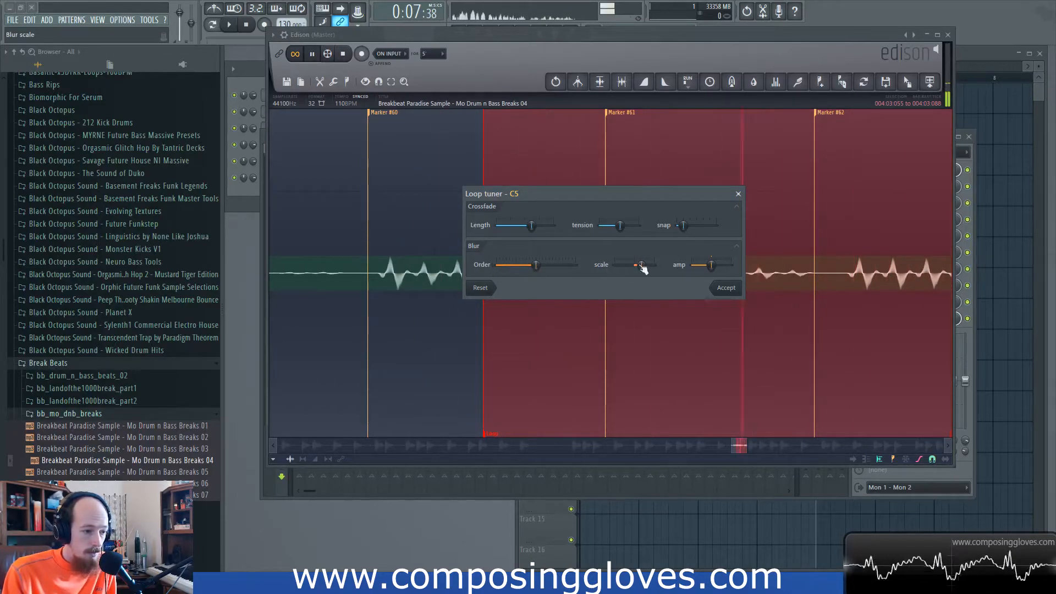
{"action": "mouse_move", "coordinate": [711, 265]}
{"action": "left_mouse_down"}
{"action": "mouse_move", "coordinate": [692, 265]}
{"action": "mouse_move", "coordinate": [731, 265]}
{"action": "left_mouse_up"}
{"action": "left_click_drag", "start_coordinate": [641, 265], "coordinate": [615, 266]}
{"action": "left_click_drag", "start_coordinate": [536, 265], "coordinate": [497, 267]}
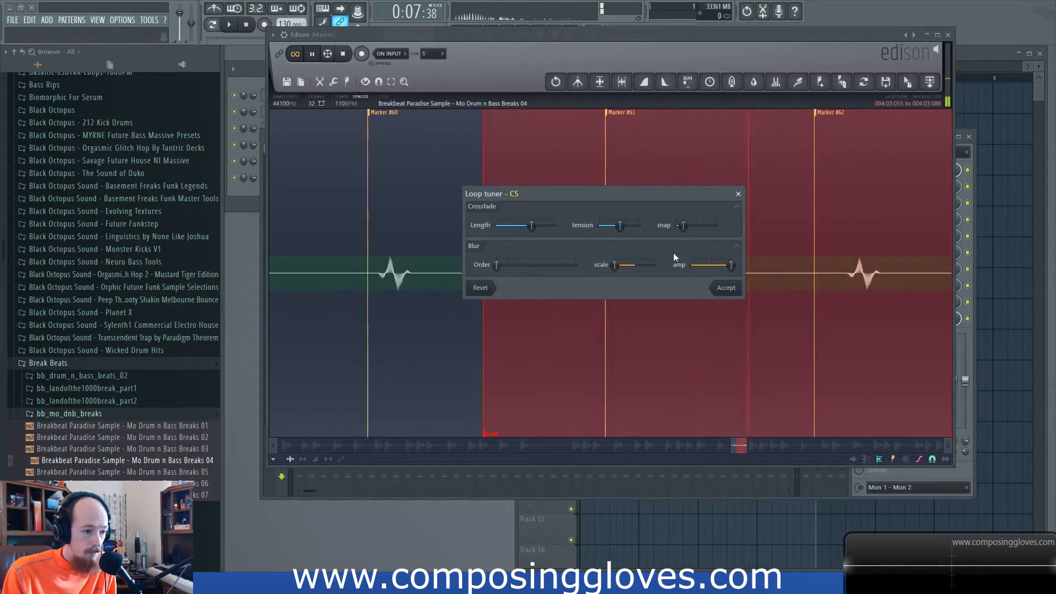
{"action": "left_click_drag", "start_coordinate": [497, 265], "coordinate": [619, 265]}
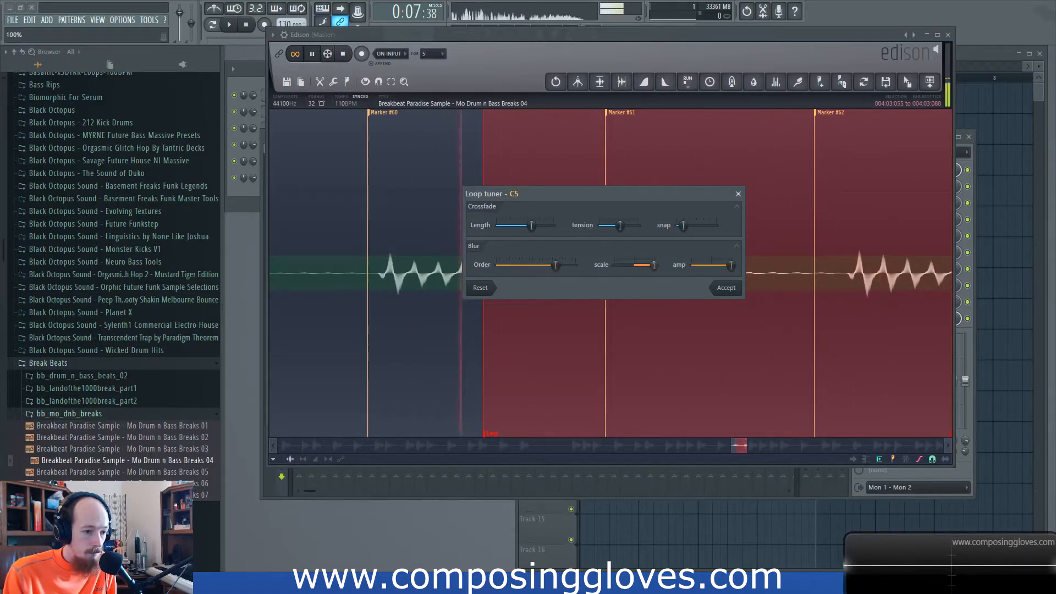
{"action": "left_click", "coordinate": [739, 194]}
Convert the drum loop to score and dump it to the piano roll
{"action": "scroll", "coordinate": [663, 242], "scroll_direction": "down", "scroll_amount": 1}
{"action": "scroll", "coordinate": [641, 223], "scroll_direction": "down", "scroll_amount": 2}
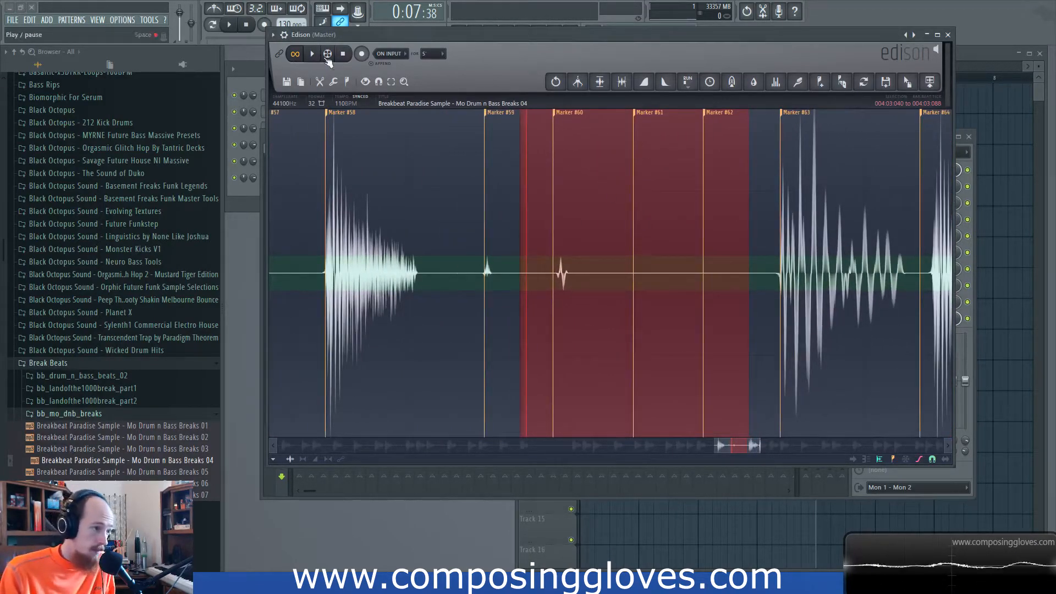
{"action": "left_click", "coordinate": [333, 81]}
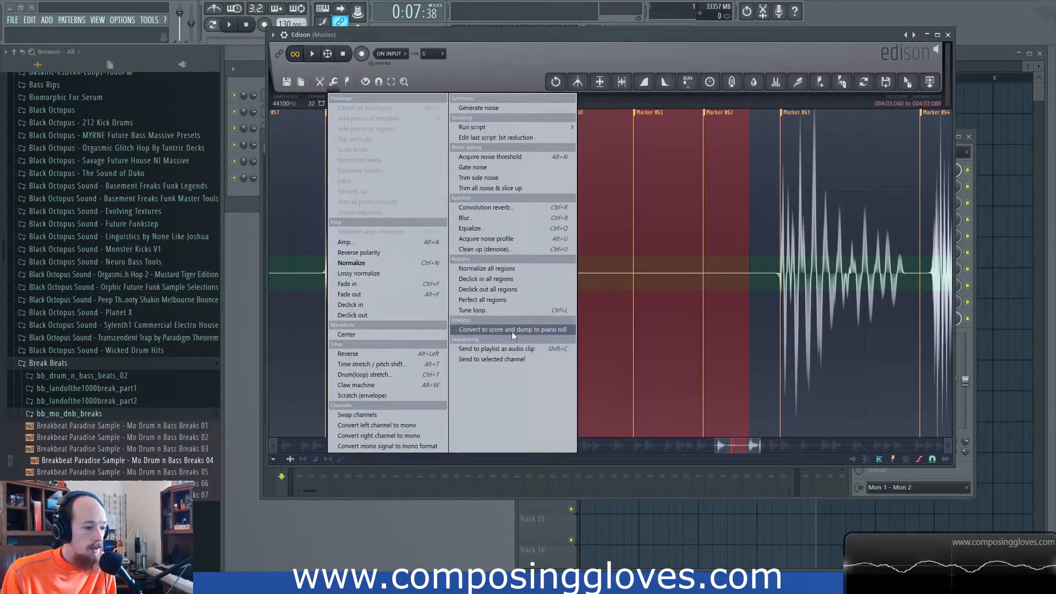
{"action": "left_click", "coordinate": [543, 330]}
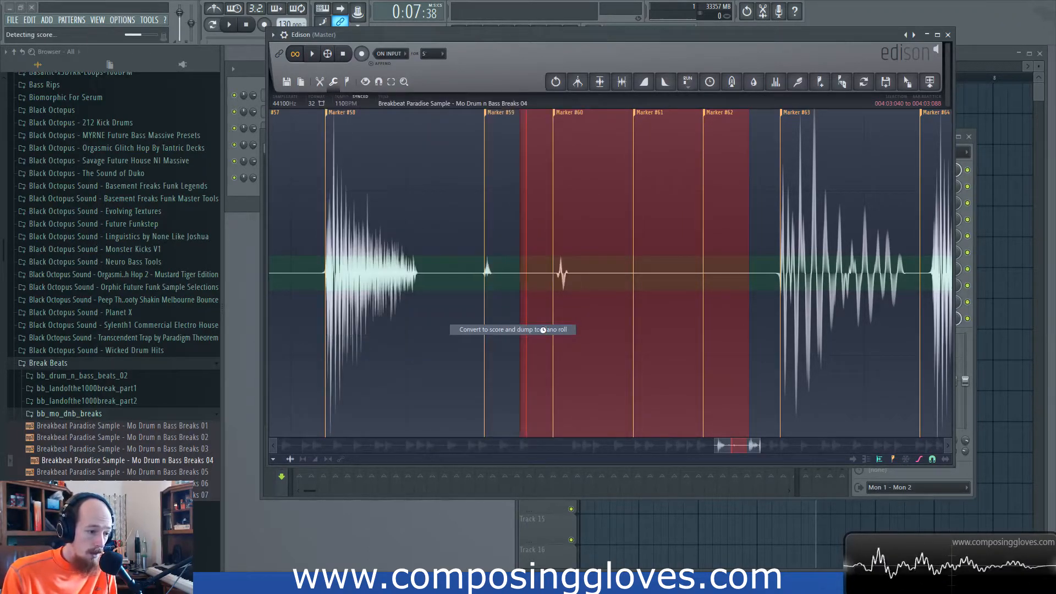
Move Edison aside and examine the full range of converted notes in the VEDH Bassdrum 061 piano roll
{"action": "left_click_drag", "start_coordinate": [539, 54], "coordinate": [550, 296]}
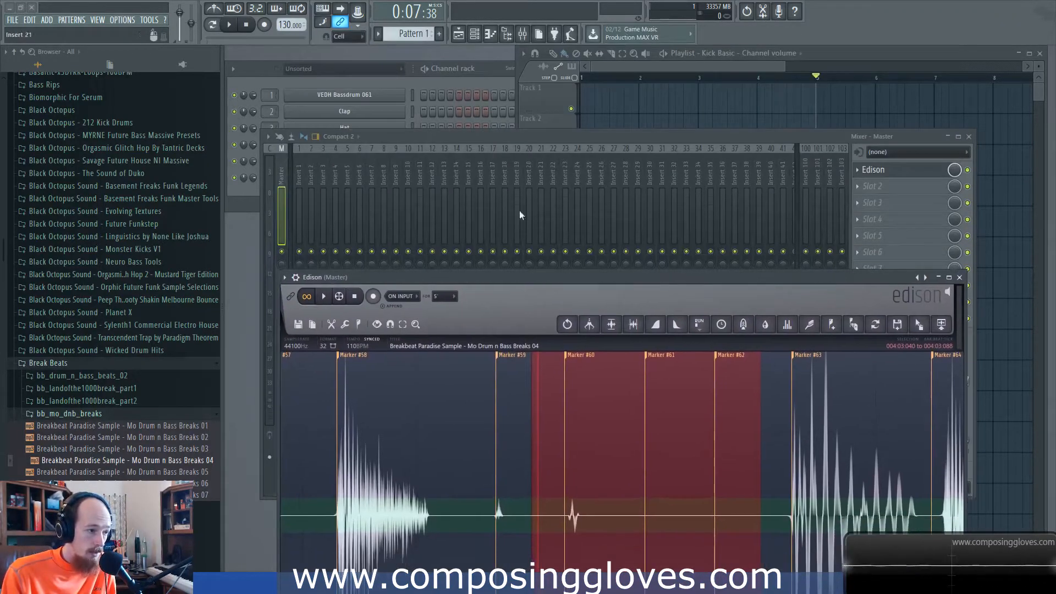
{"action": "left_click", "coordinate": [441, 79]}
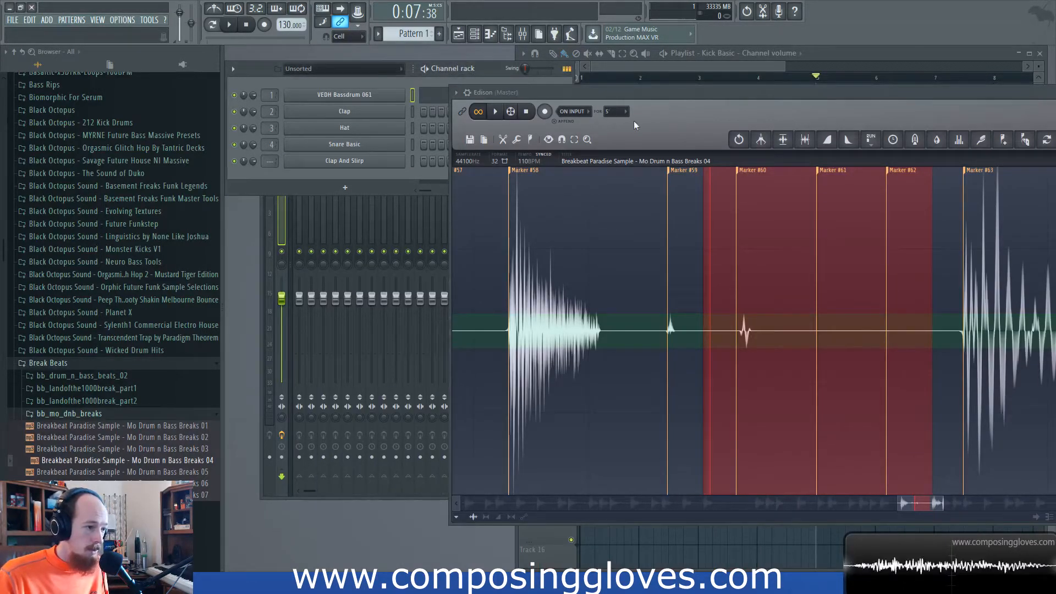
{"action": "left_click_drag", "start_coordinate": [585, 91], "coordinate": [406, 287]}
{"action": "left_click", "coordinate": [488, 98]}
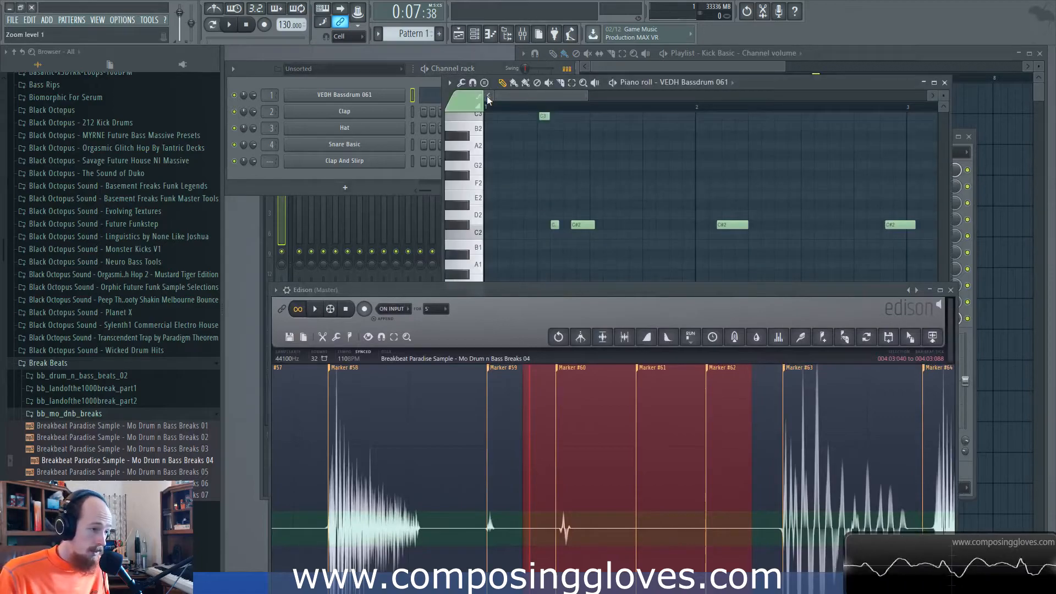
{"action": "scroll", "coordinate": [577, 201], "scroll_direction": "up", "scroll_amount": 1}
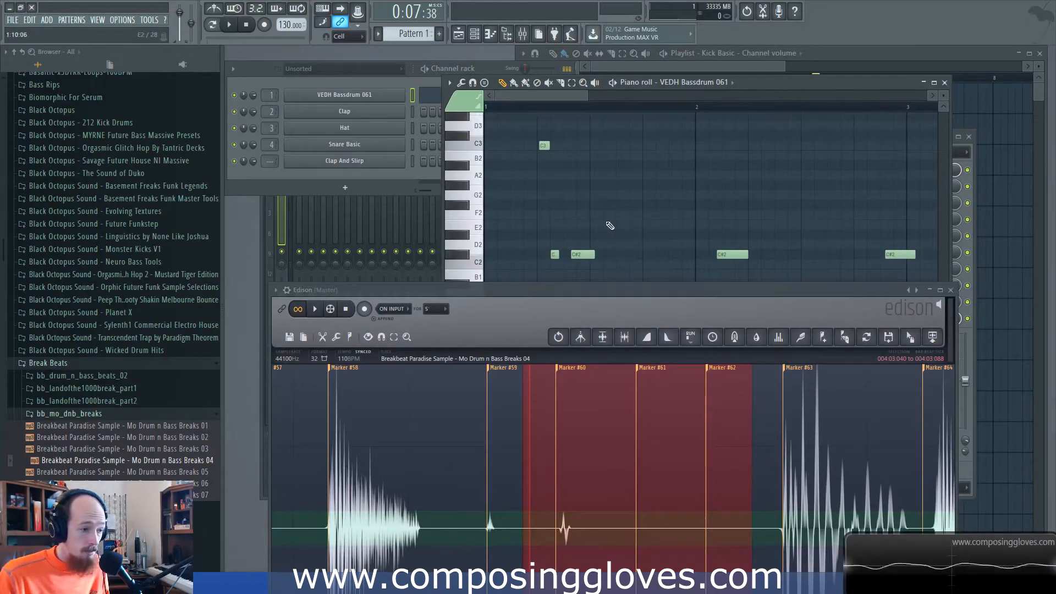
{"action": "scroll", "coordinate": [610, 200], "scroll_direction": "down", "scroll_amount": 5}
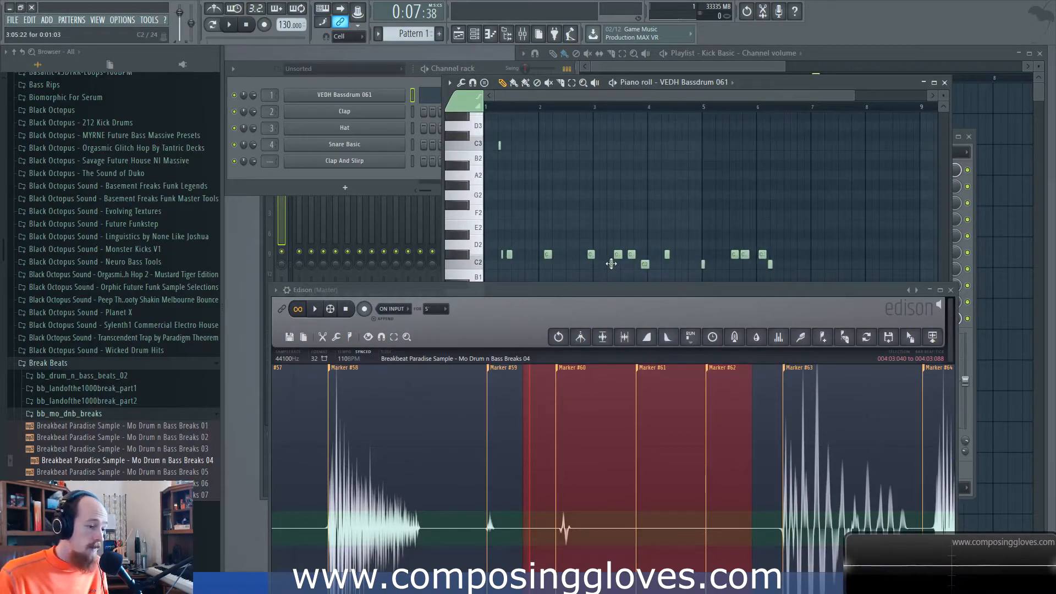
Send the selected audio to the Clap And Slirp channel in place of its sample, and open that channel's sampler settings
{"action": "left_click_drag", "start_coordinate": [621, 285], "coordinate": [628, 85]}
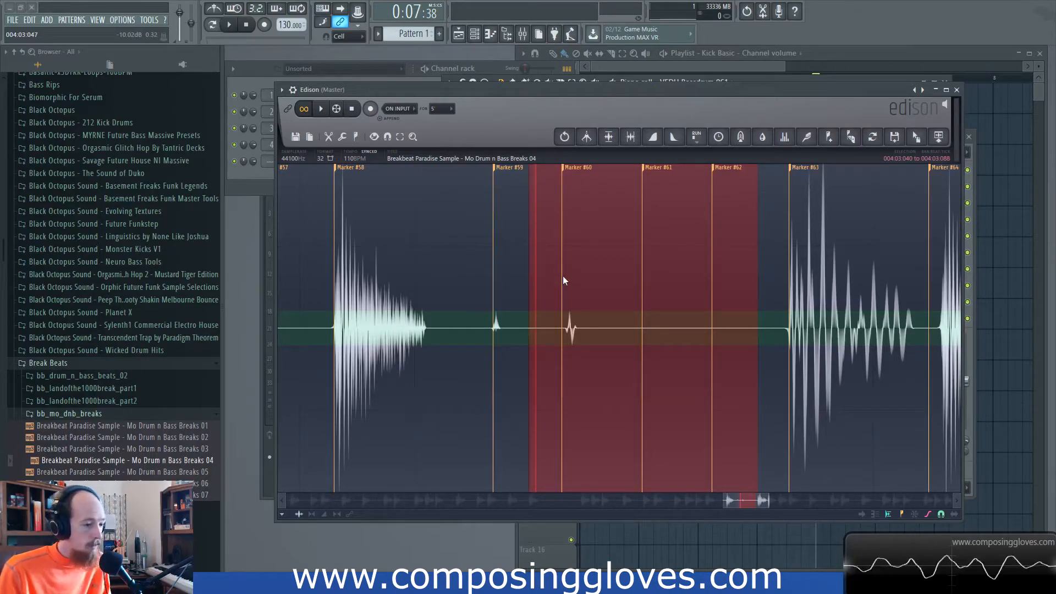
{"action": "left_click", "coordinate": [343, 138]}
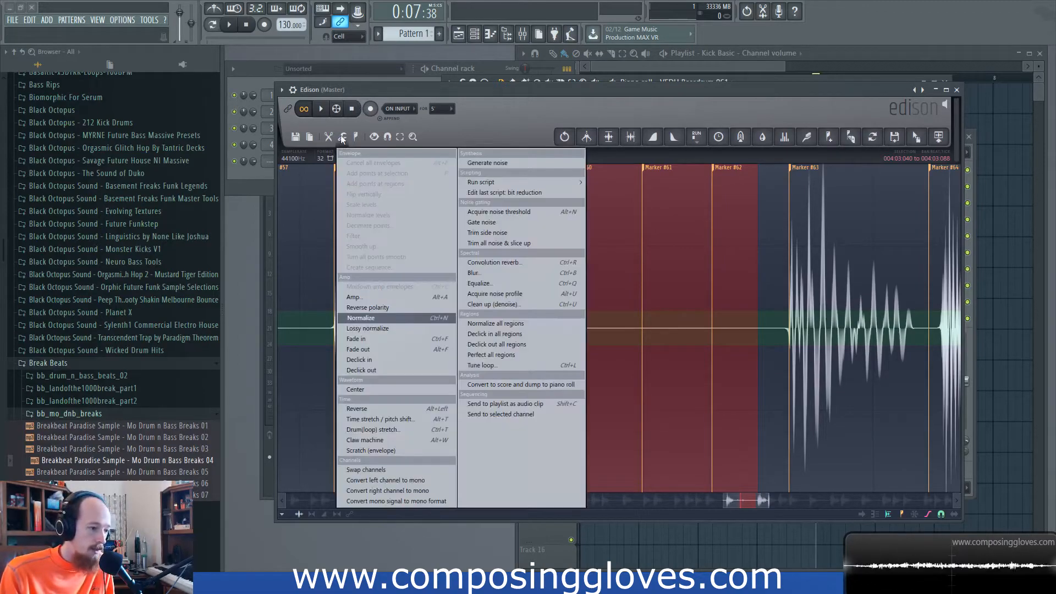
{"action": "left_click", "coordinate": [356, 137]}
{"action": "left_click", "coordinate": [343, 138]}
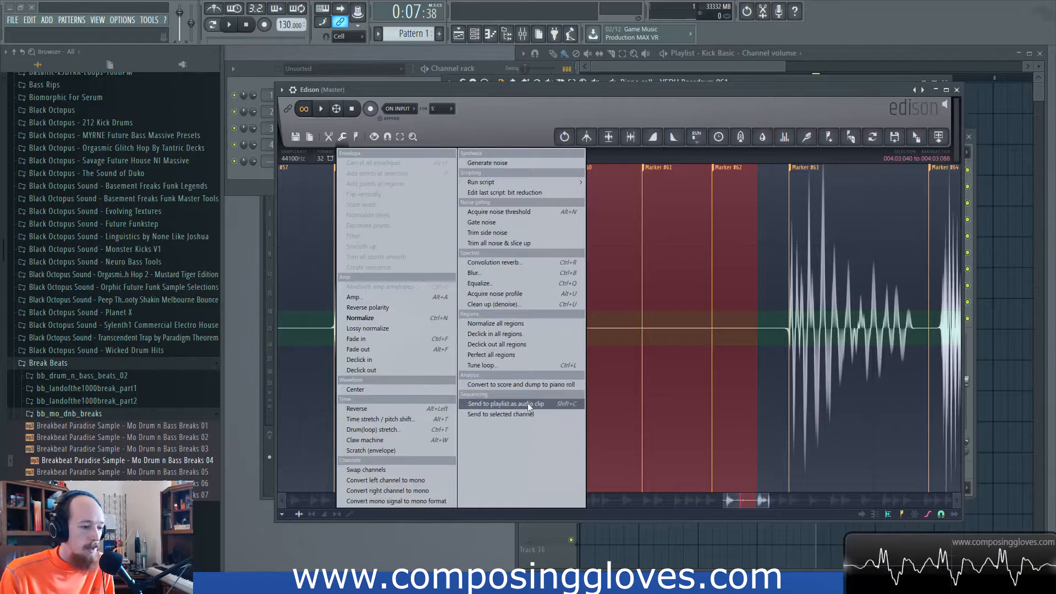
{"action": "left_click", "coordinate": [487, 416]}
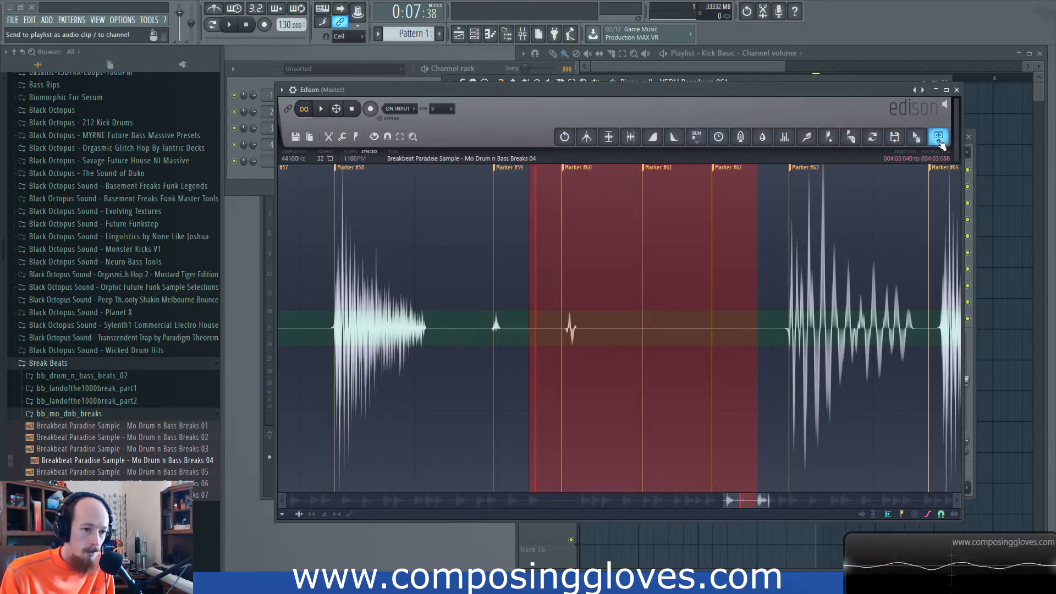
{"action": "left_click_drag", "start_coordinate": [943, 141], "coordinate": [381, 163]}
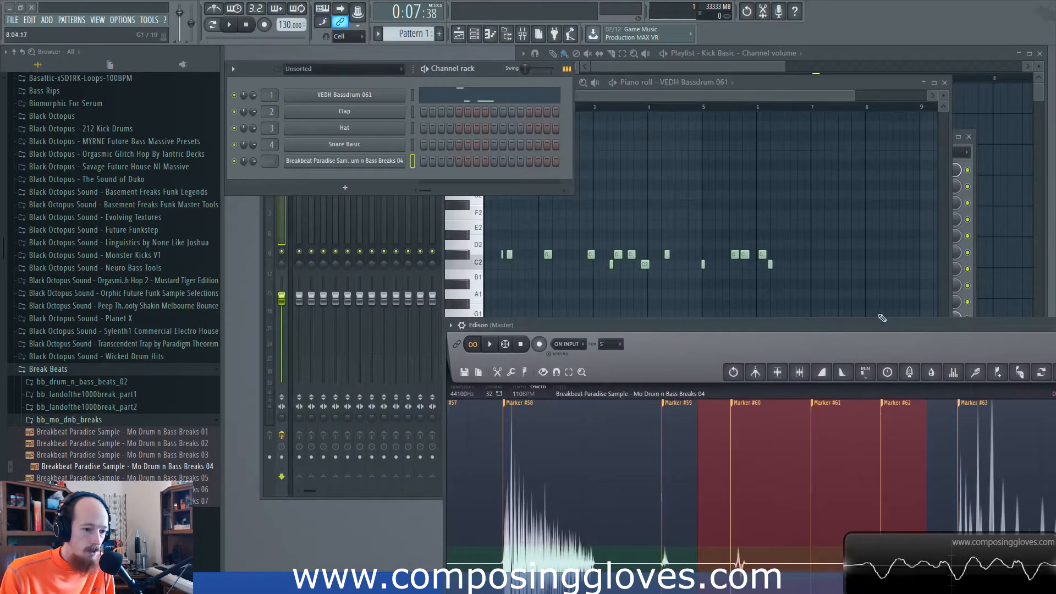
{"action": "left_click_drag", "start_coordinate": [870, 323], "coordinate": [610, 327]}
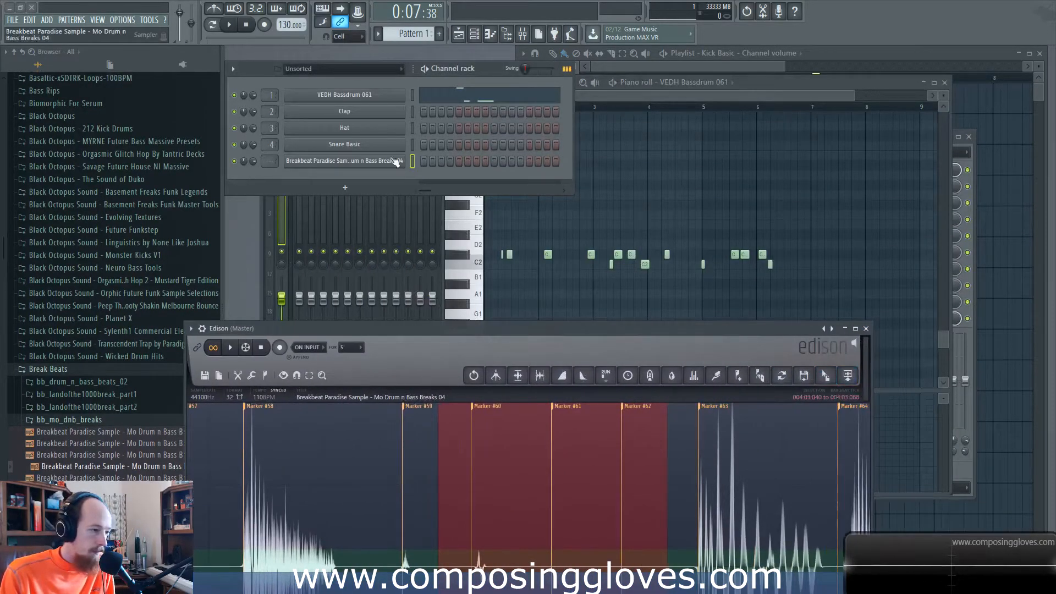
{"action": "left_click", "coordinate": [397, 161]}
{"action": "left_click_drag", "start_coordinate": [438, 116], "coordinate": [616, 43]}
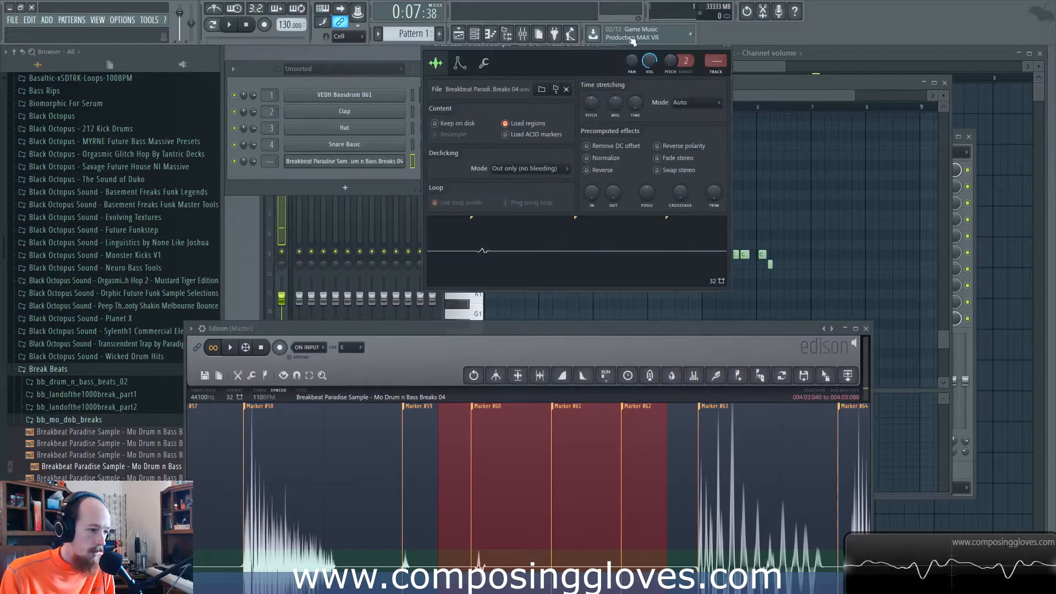
Select the range from 004:02:084 to 004:04:033 and send it to the playlist as an audio clip
{"action": "left_click_drag", "start_coordinate": [616, 331], "coordinate": [641, 99]}
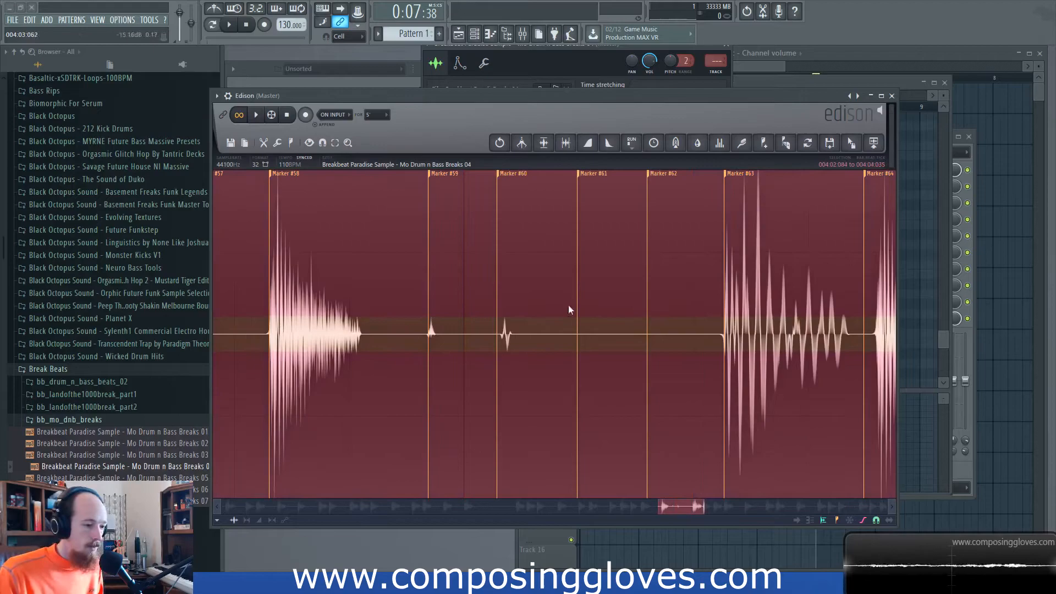
{"action": "left_click", "coordinate": [872, 144]}
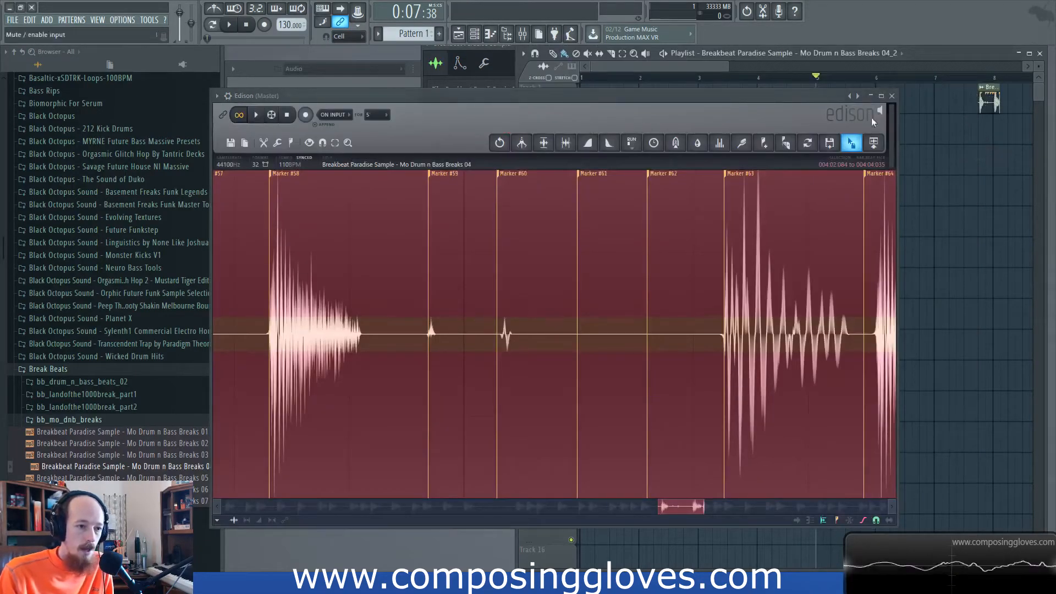
Send the selected audio to the playlist again as a clip, and move the clip near bar 8 to Track 2 at bar 1
{"action": "left_click_drag", "start_coordinate": [779, 97], "coordinate": [774, 177]}
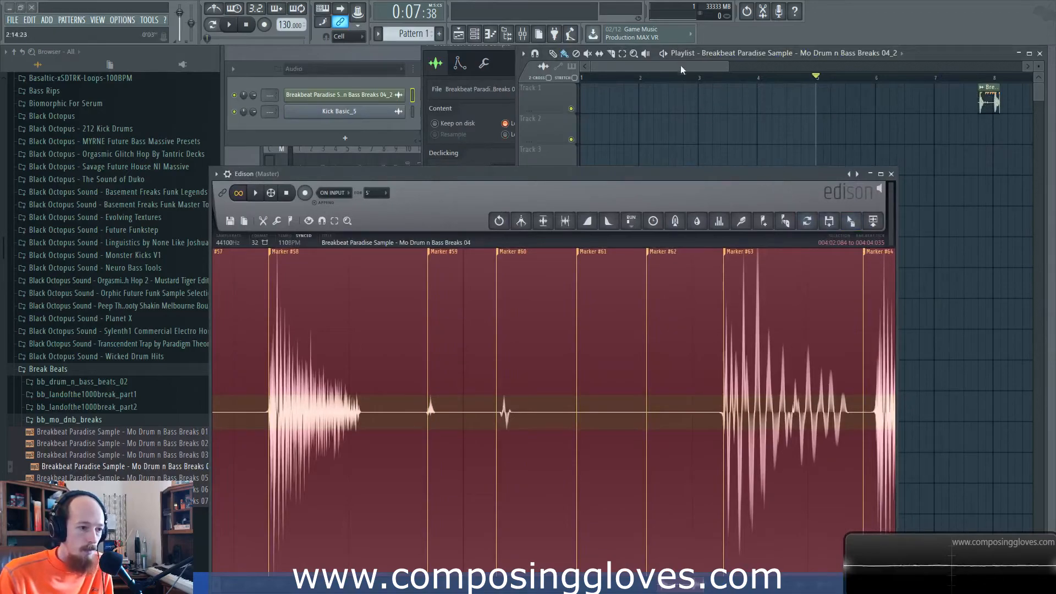
{"action": "left_click", "coordinate": [872, 221]}
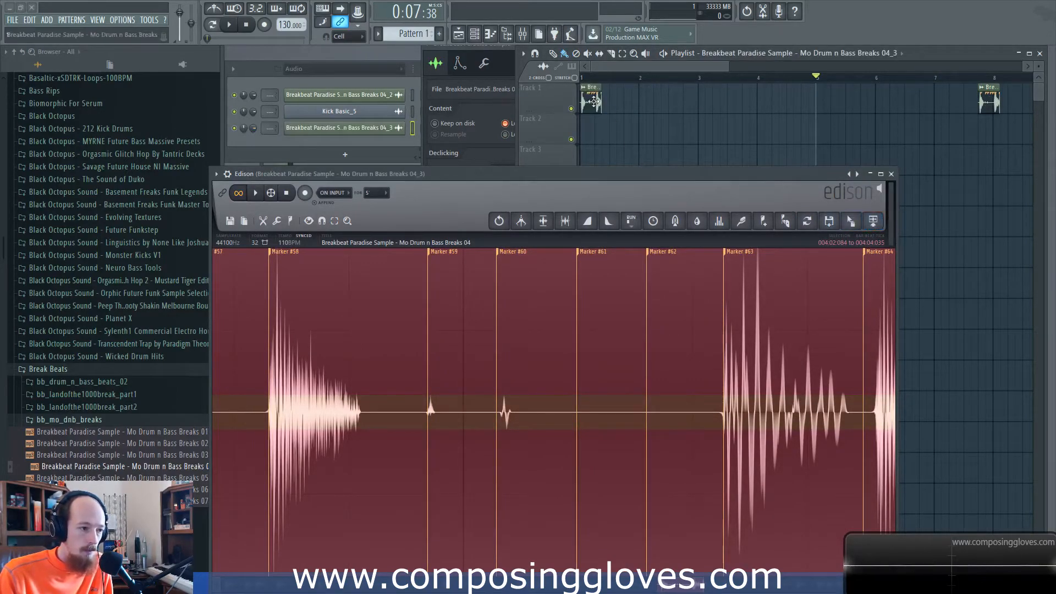
{"action": "left_click_drag", "start_coordinate": [988, 100], "coordinate": [590, 131]}
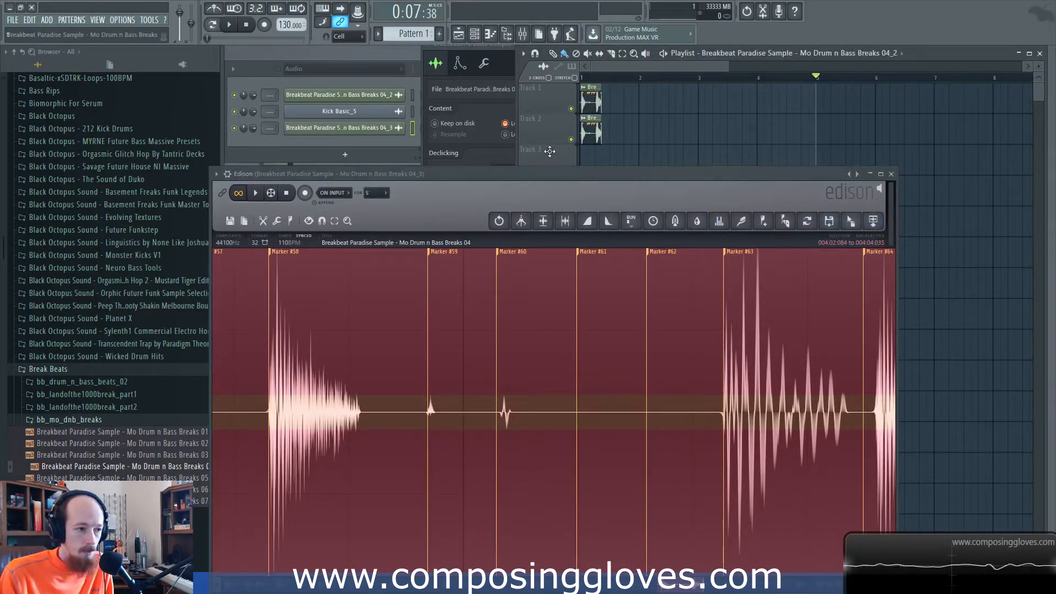
Select the playlist range from bar 4 to about mid-bar 7 and send Edison's selected audio there as another clip
{"action": "left_click_drag", "start_coordinate": [761, 74], "coordinate": [963, 75]}
{"action": "left_click", "coordinate": [873, 221]}
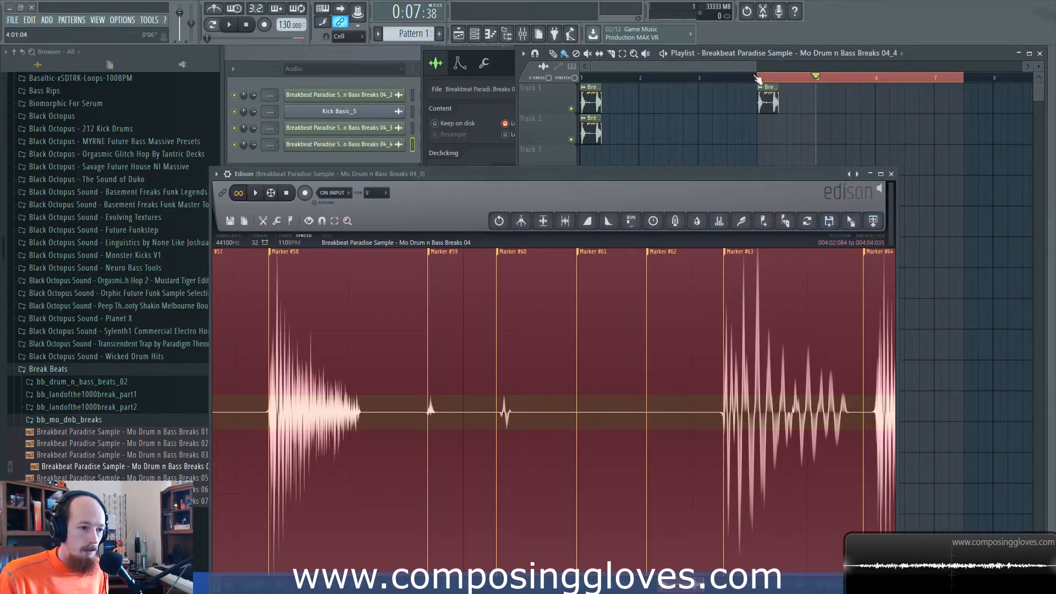
Delete the three audio clips from the playlist and move Edison back over it
{"action": "right_click", "coordinate": [772, 105]}
{"action": "right_click", "coordinate": [595, 132]}
{"action": "right_click", "coordinate": [595, 101]}
{"action": "left_click_drag", "start_coordinate": [750, 171], "coordinate": [819, 128]}
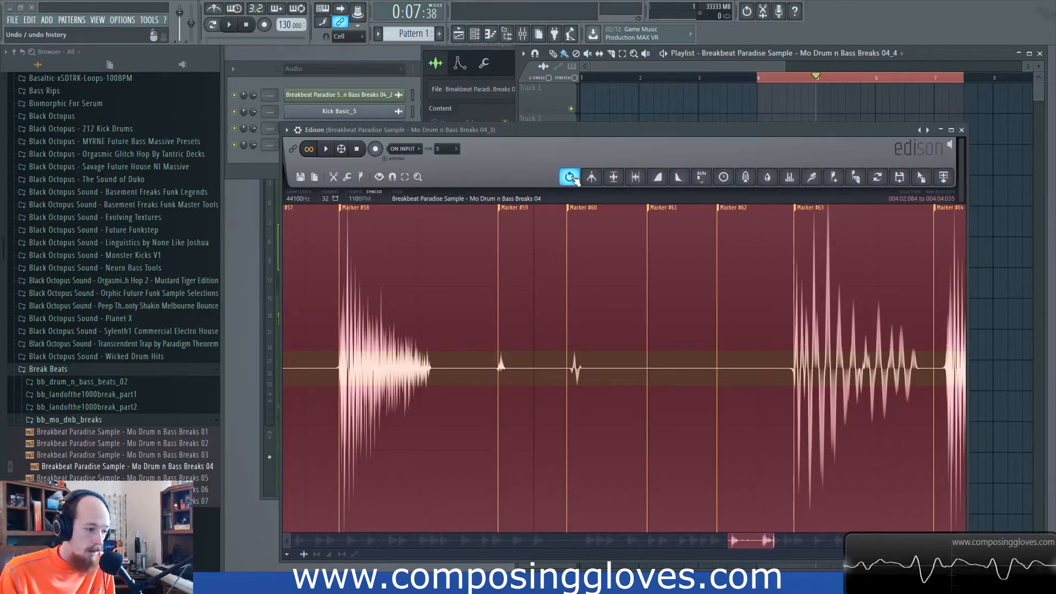
Examine Edison's file and region commands and its script categories without running any of them
{"action": "left_click", "coordinate": [286, 553]}
{"action": "mouse_move", "coordinate": [315, 558]}
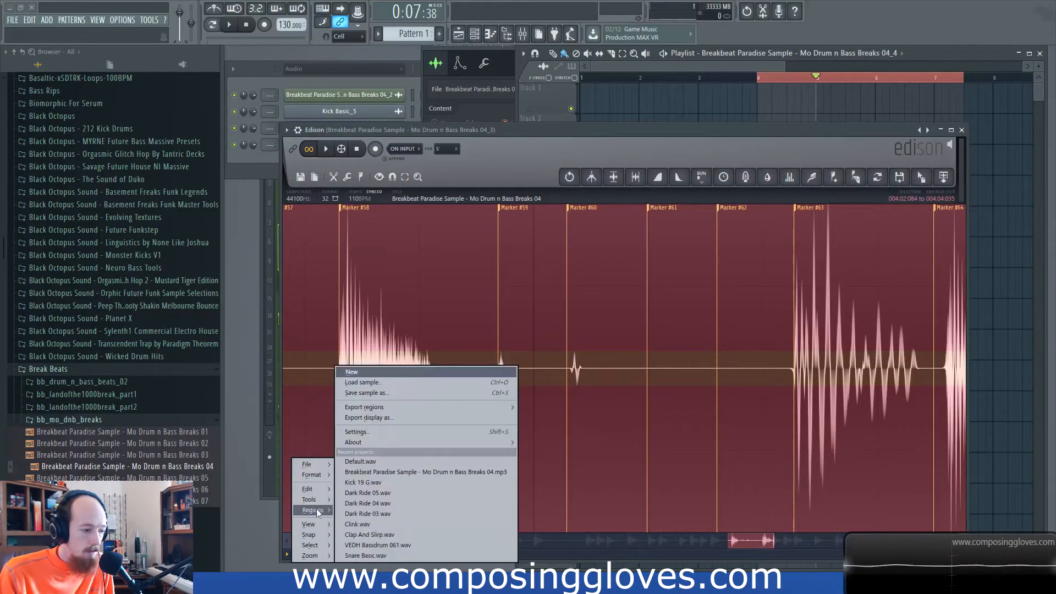
{"action": "left_click", "coordinate": [670, 143]}
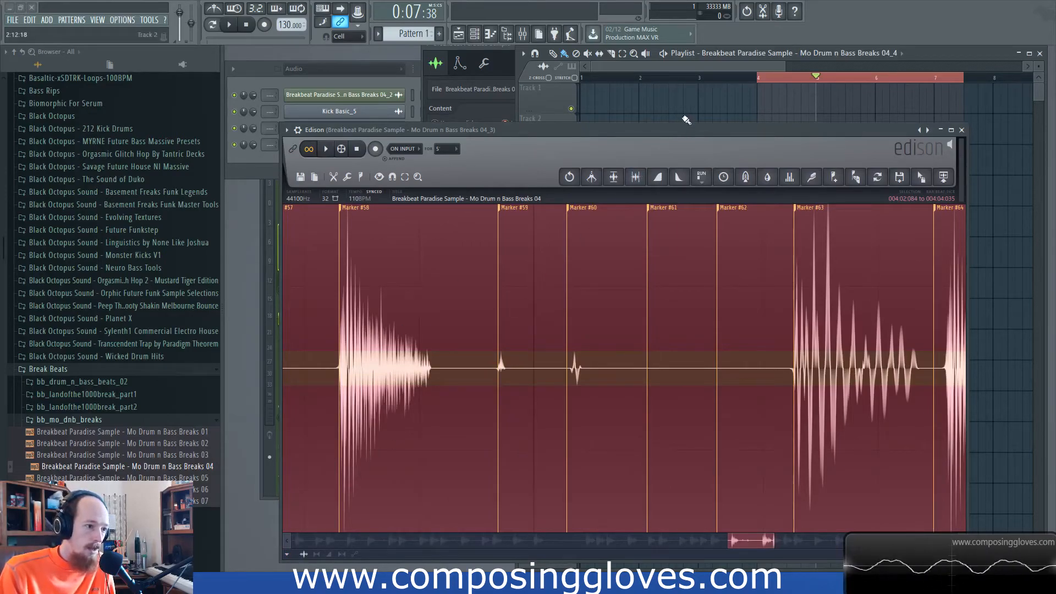
{"action": "left_click_drag", "start_coordinate": [686, 119], "coordinate": [677, 90]}
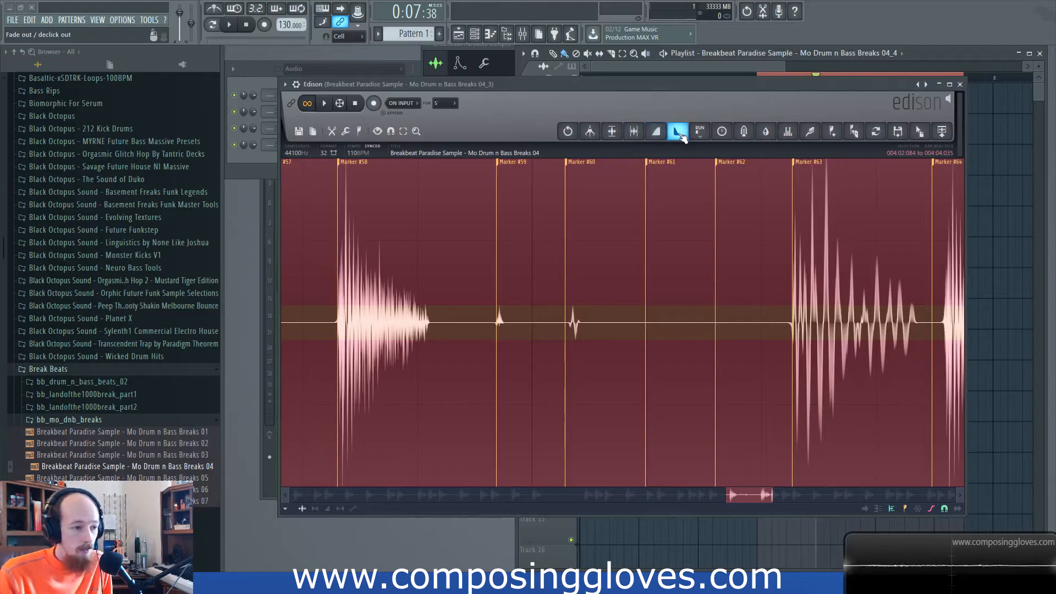
{"action": "left_click", "coordinate": [699, 132]}
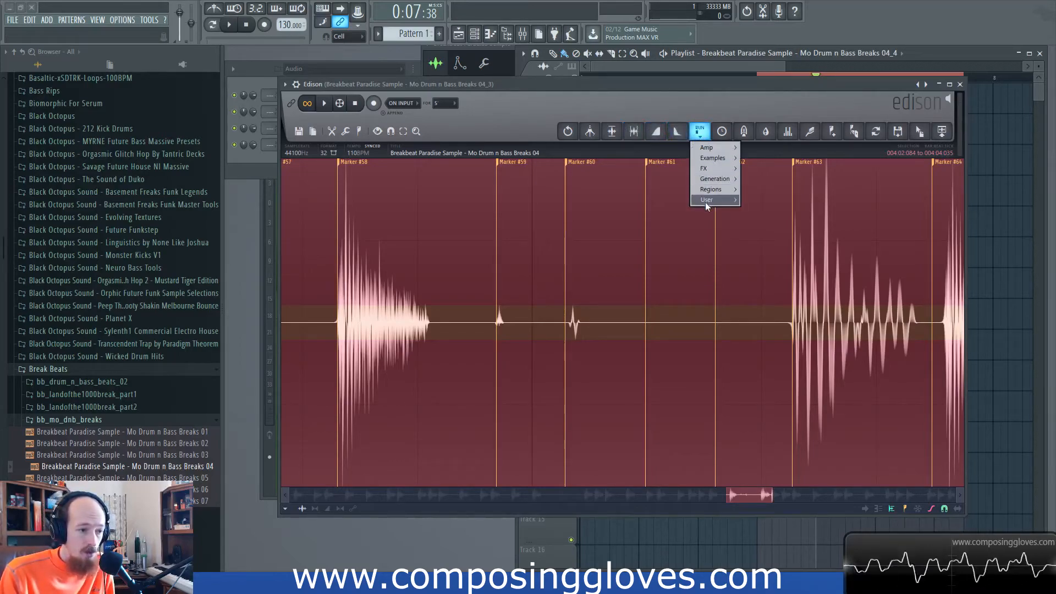
{"action": "left_click", "coordinate": [704, 136]}
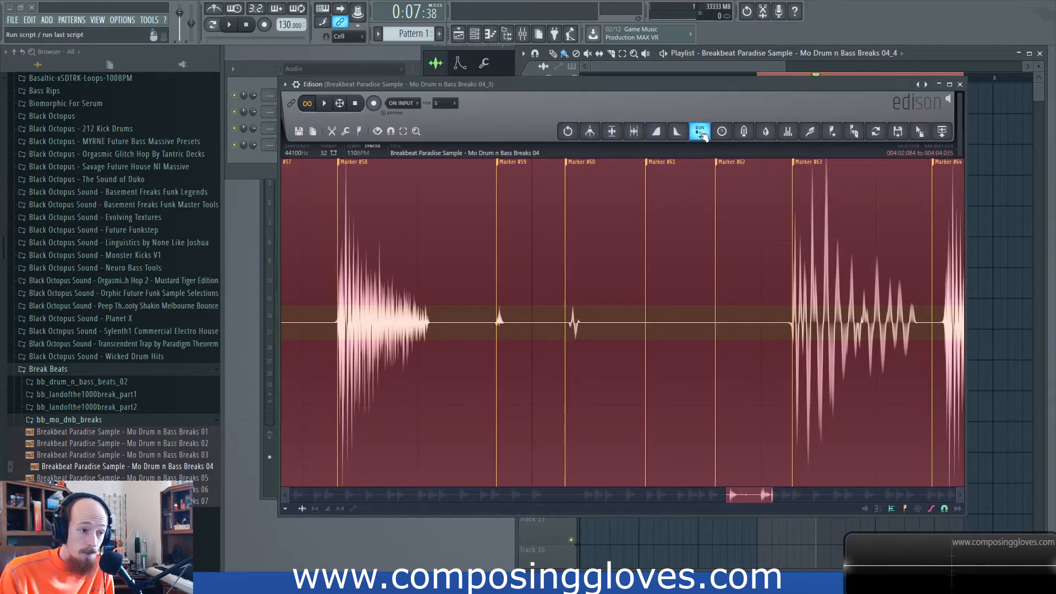
Review the Convolution reverb settings without applying them, and look at the available auto-slicing and grid-slicing options
{"action": "left_click", "coordinate": [744, 131]}
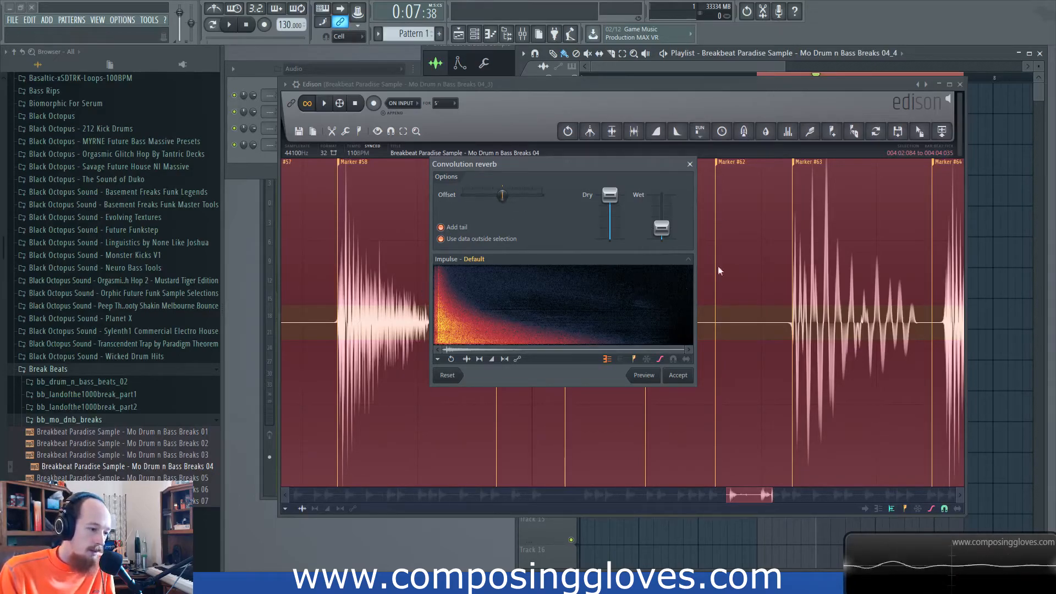
{"action": "left_click", "coordinate": [689, 164]}
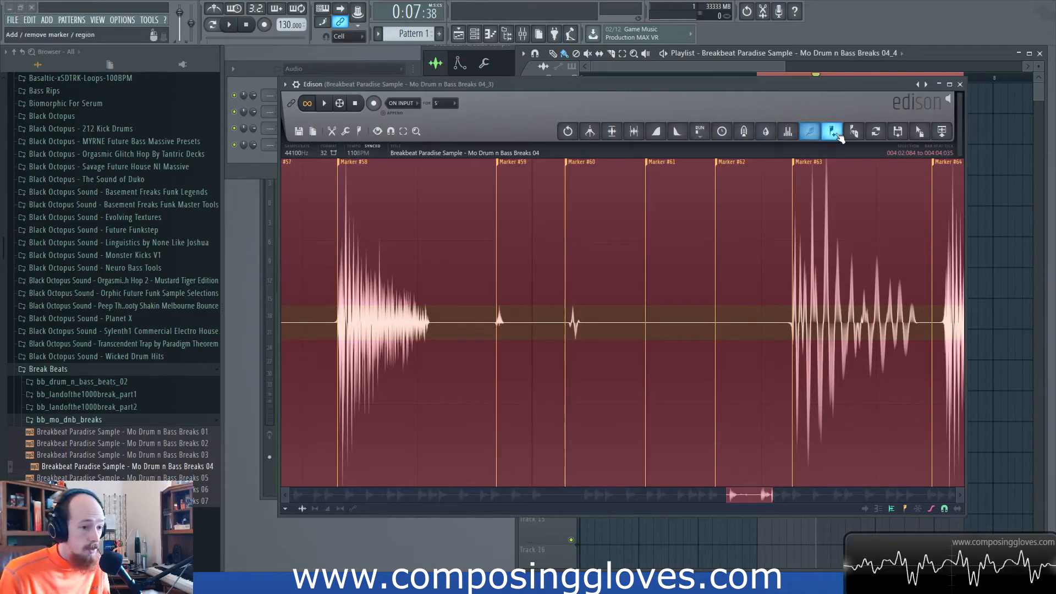
{"action": "left_click", "coordinate": [853, 132]}
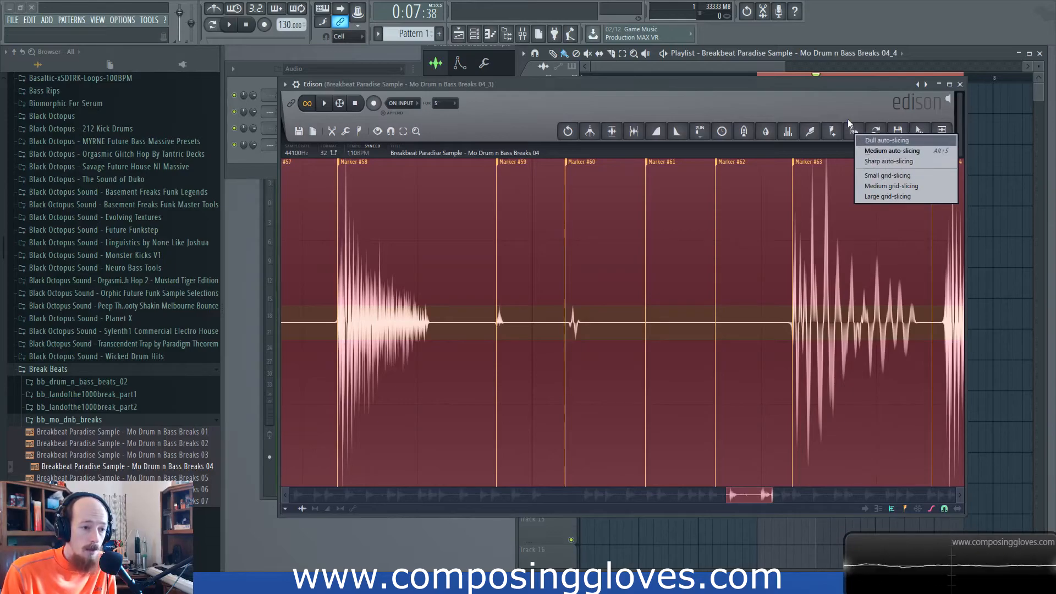
{"action": "left_click", "coordinate": [876, 135]}
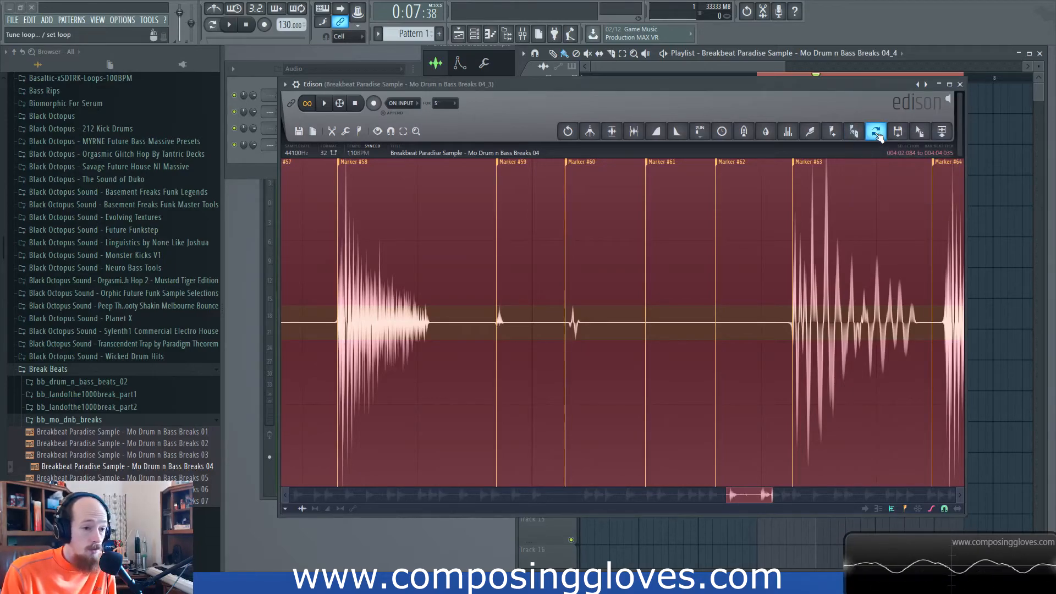
{"action": "left_click", "coordinate": [738, 193]}
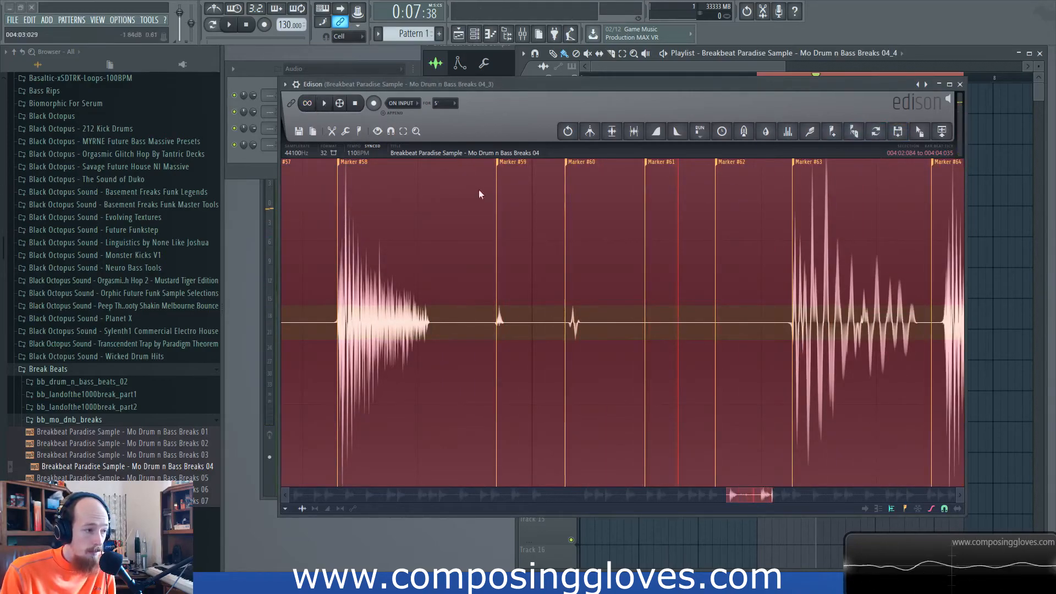
{"action": "left_click_drag", "start_coordinate": [859, 85], "coordinate": [833, 83]}
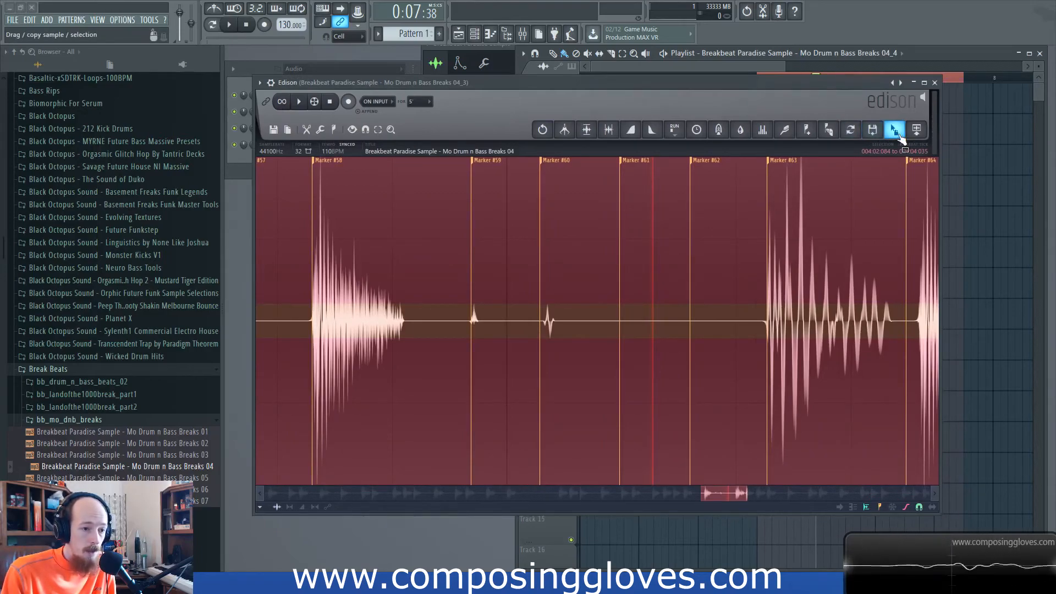
{"action": "left_click_drag", "start_coordinate": [493, 82], "coordinate": [483, 86]}
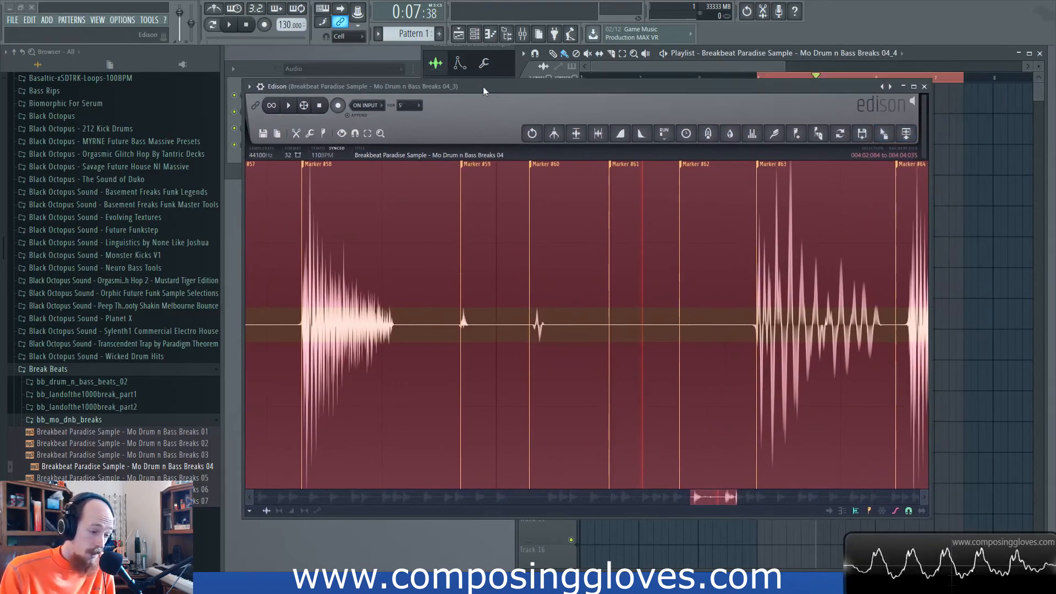